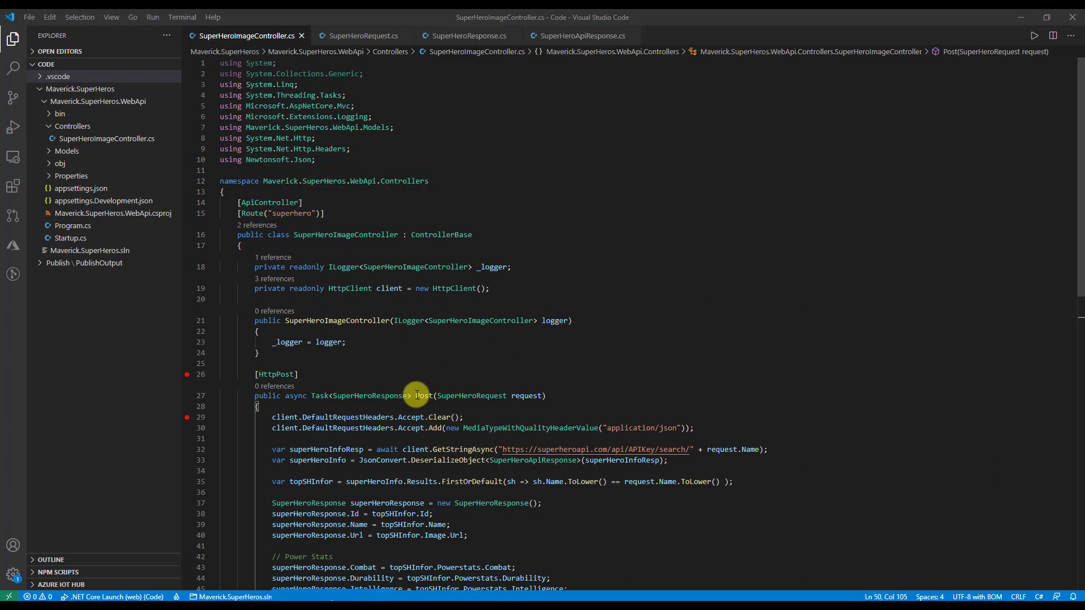
# Review the Post method in SuperHeroImageController.cs and the properties of the SuperHeroRequest and SuperHeroResponse models
pyautogui.moveTo(433, 396)
pyautogui.scroll(-2, 433, 395)
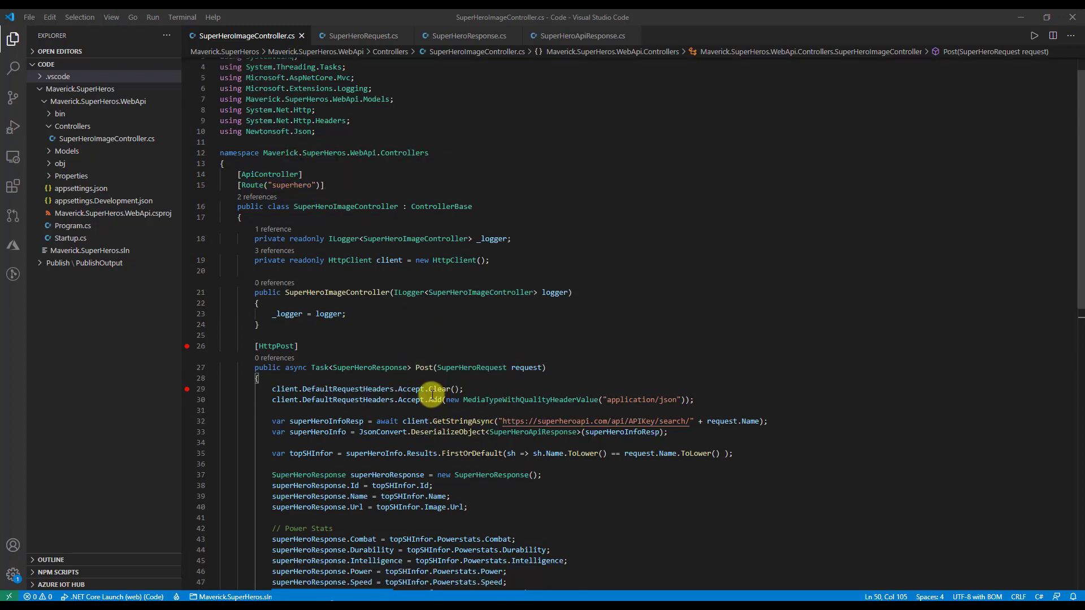
pyautogui.moveTo(492, 339)
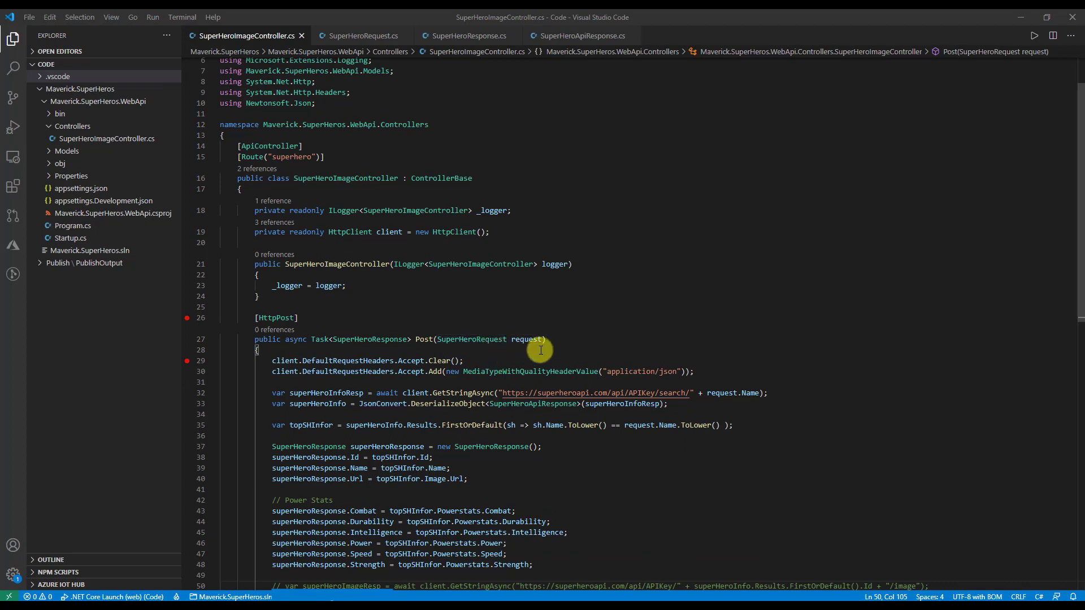
pyautogui.click(378, 37)
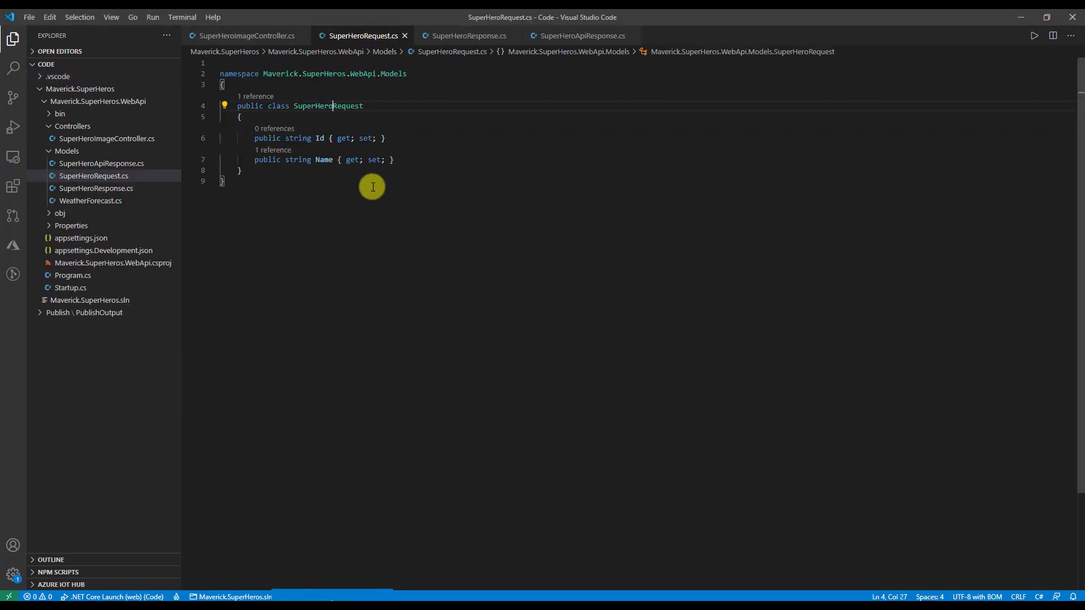
pyautogui.moveTo(316, 138)
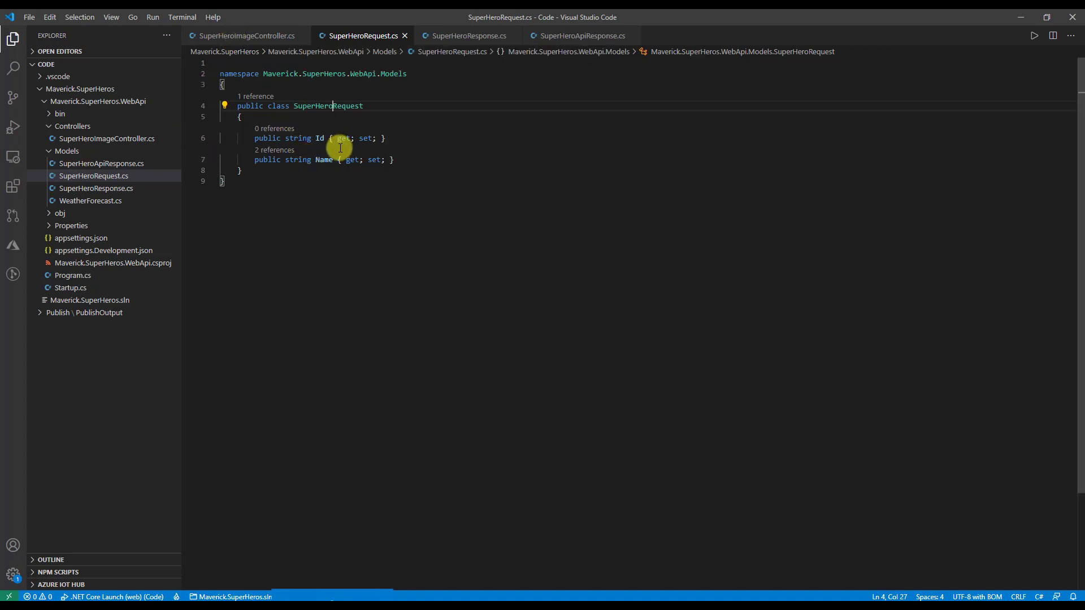
pyautogui.click(464, 35)
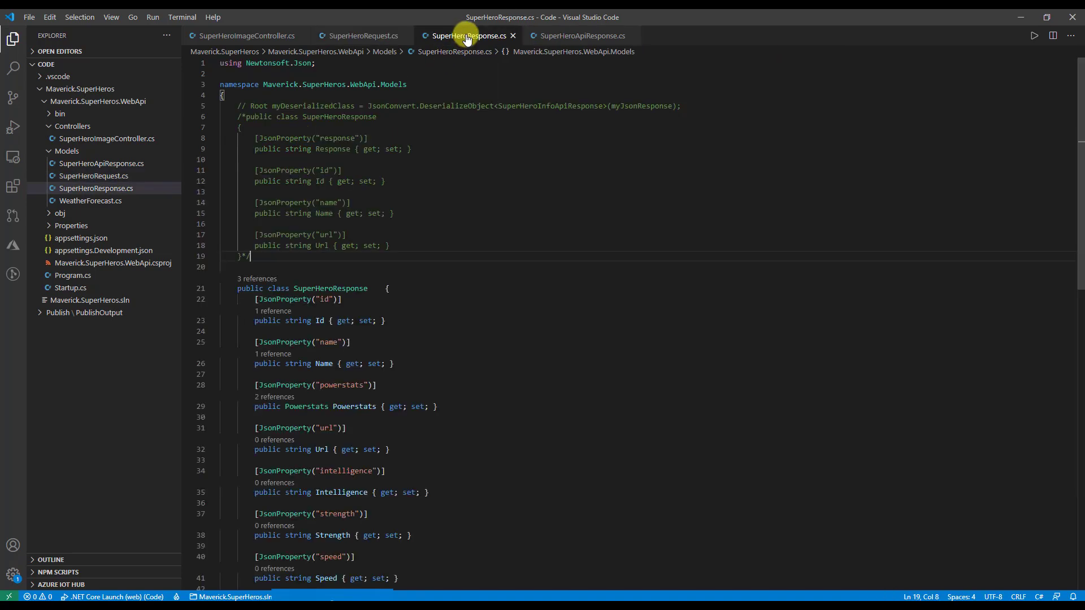
pyautogui.scroll(-5, 520, 274)
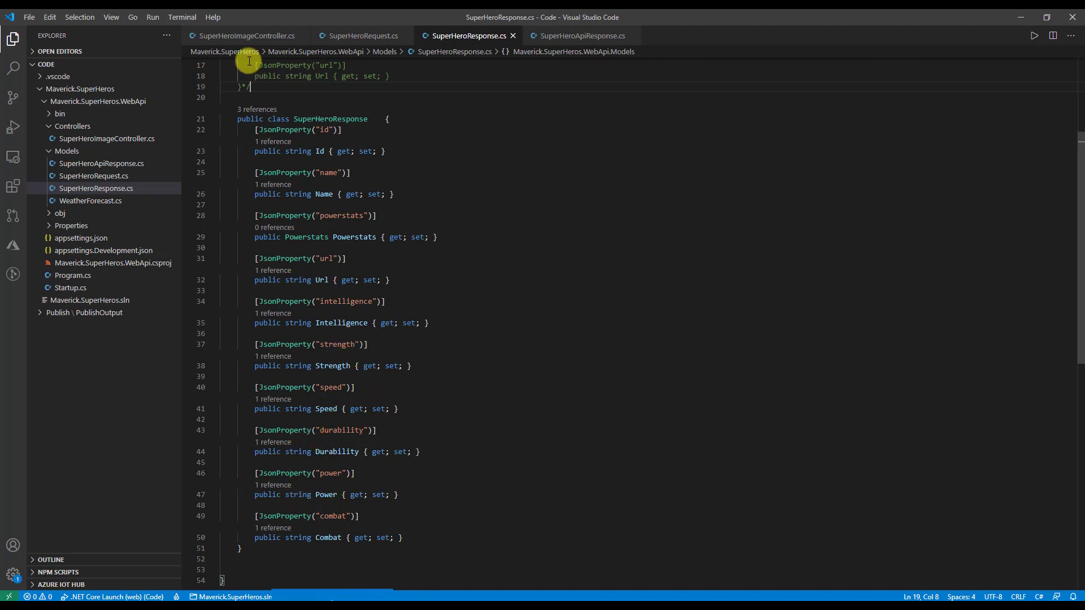
pyautogui.click(241, 35)
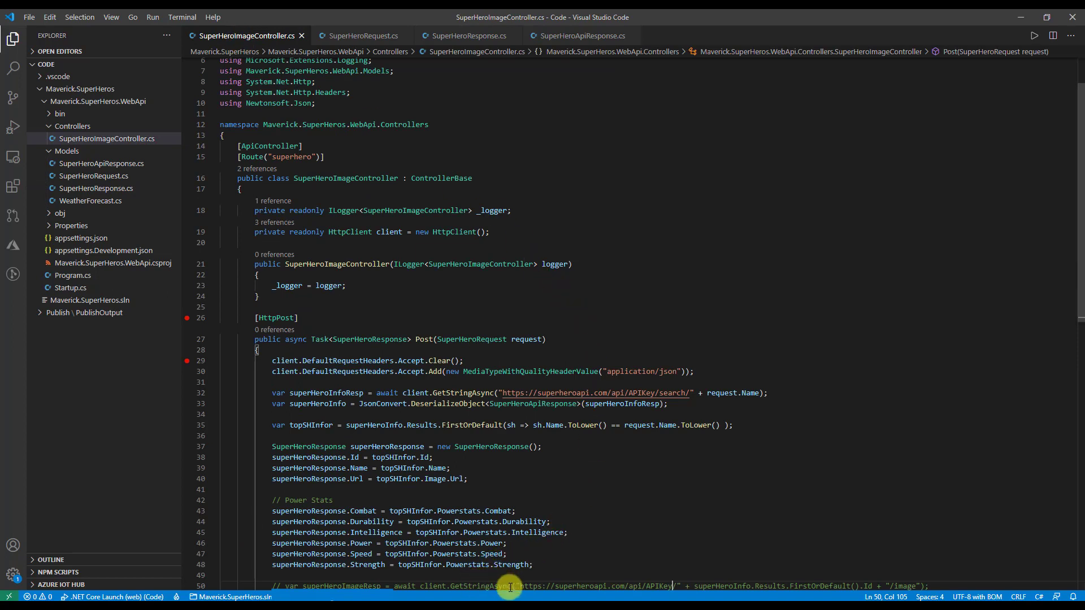
# Switch to Postman and examine the SuperHero Info request's parameters, authorization and raw JSON body
pyautogui.click(424, 606)
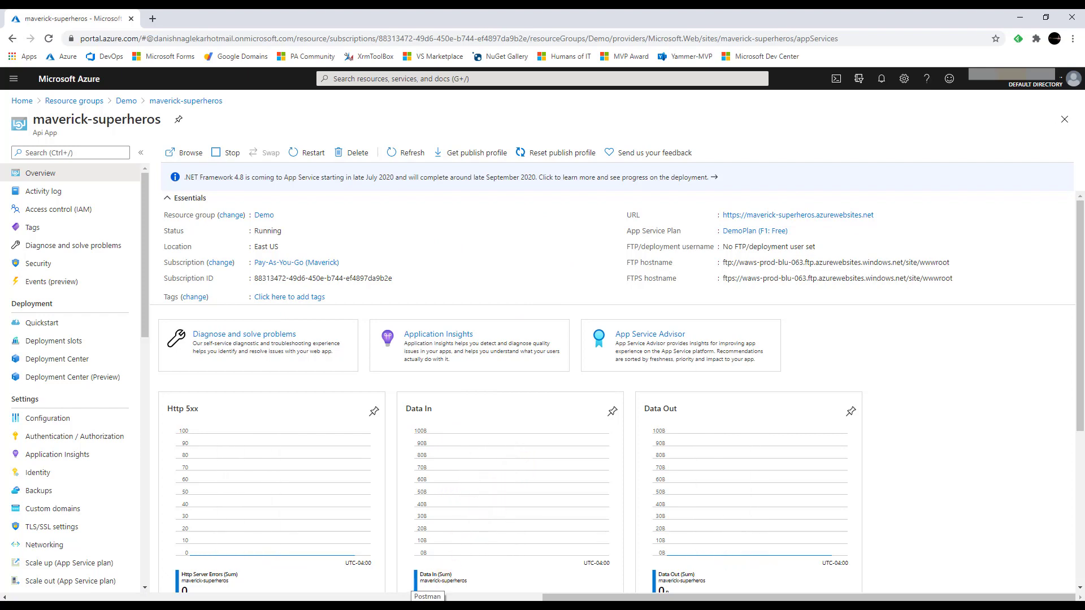
pyautogui.click(427, 606)
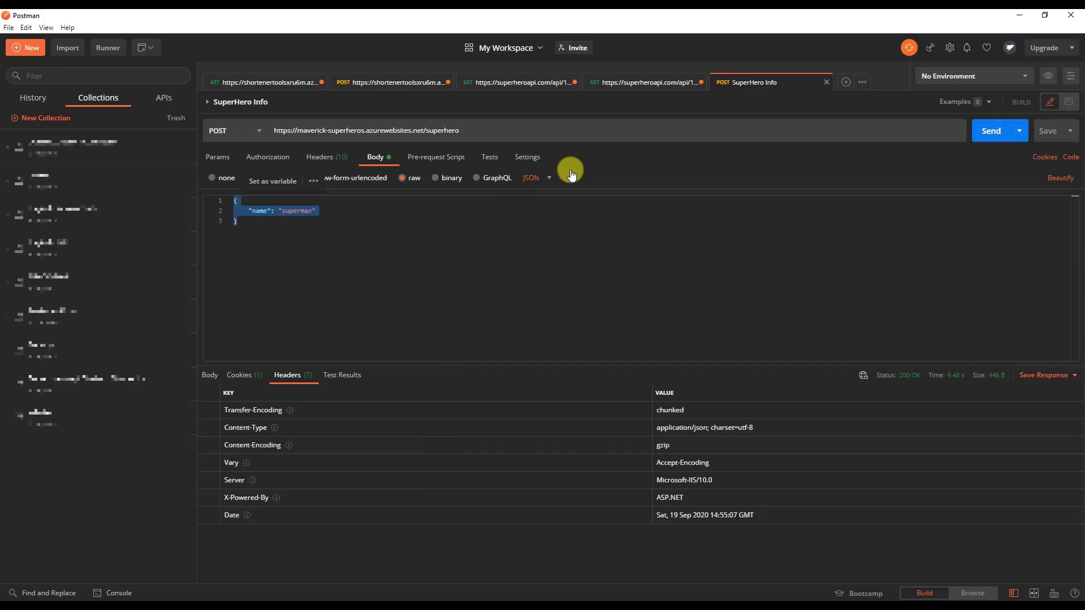
pyautogui.click(300, 221)
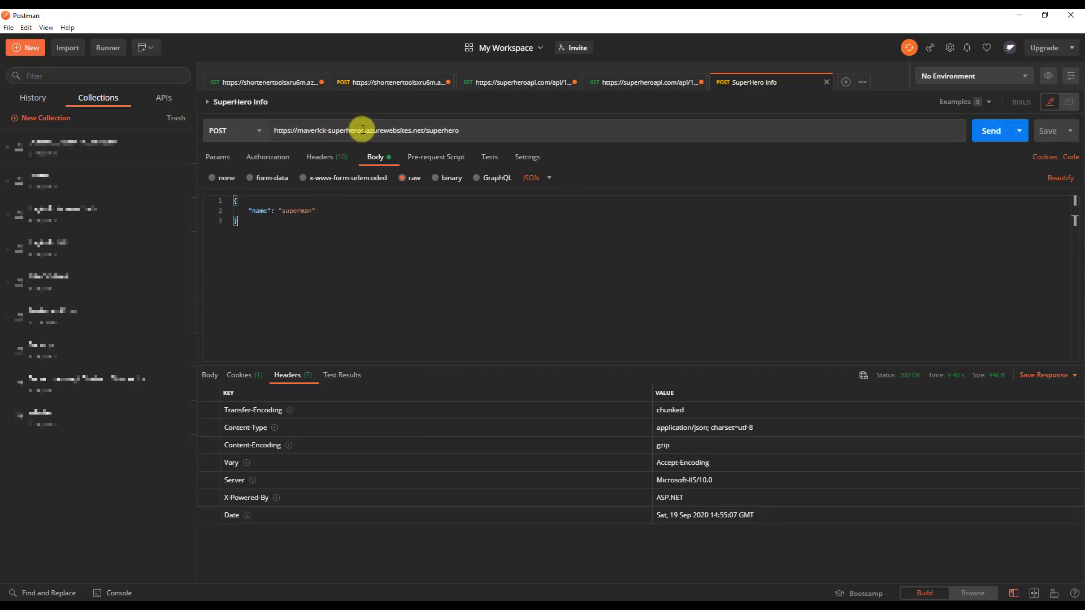
pyautogui.click(218, 158)
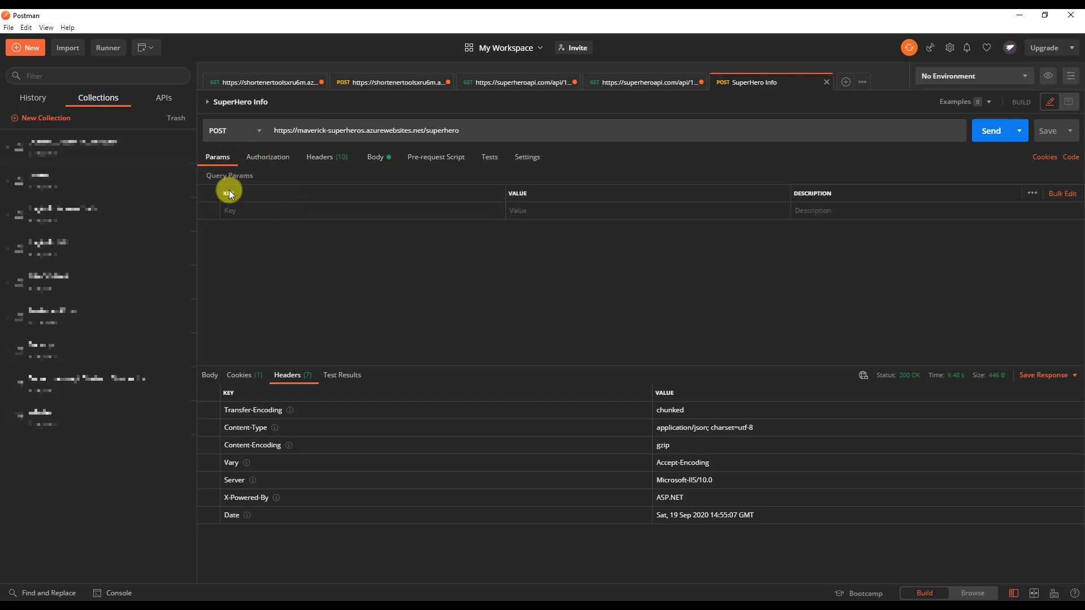
pyautogui.click(270, 158)
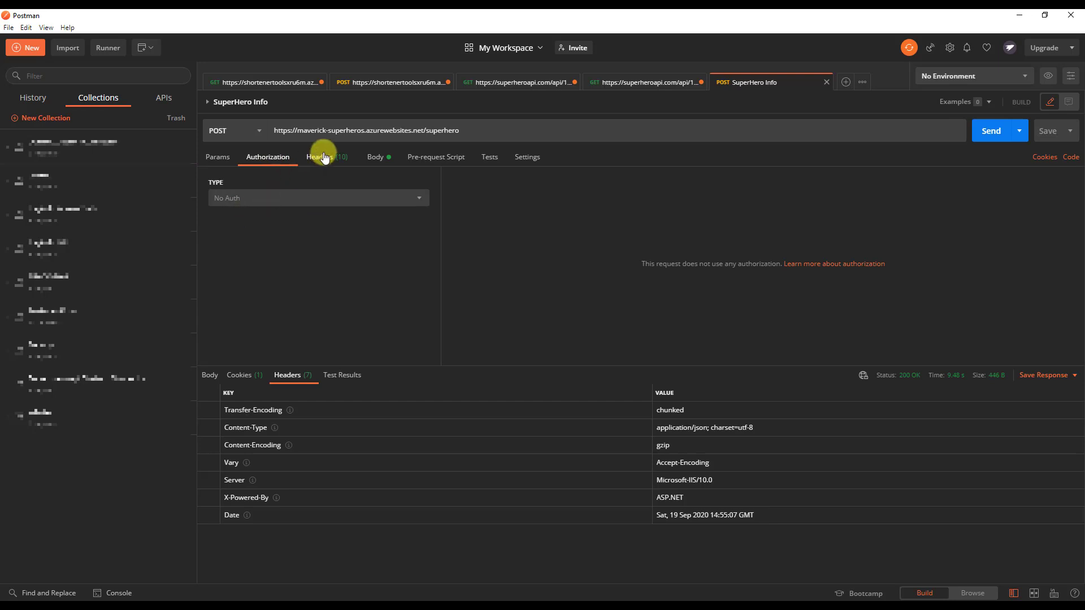
pyautogui.click(377, 157)
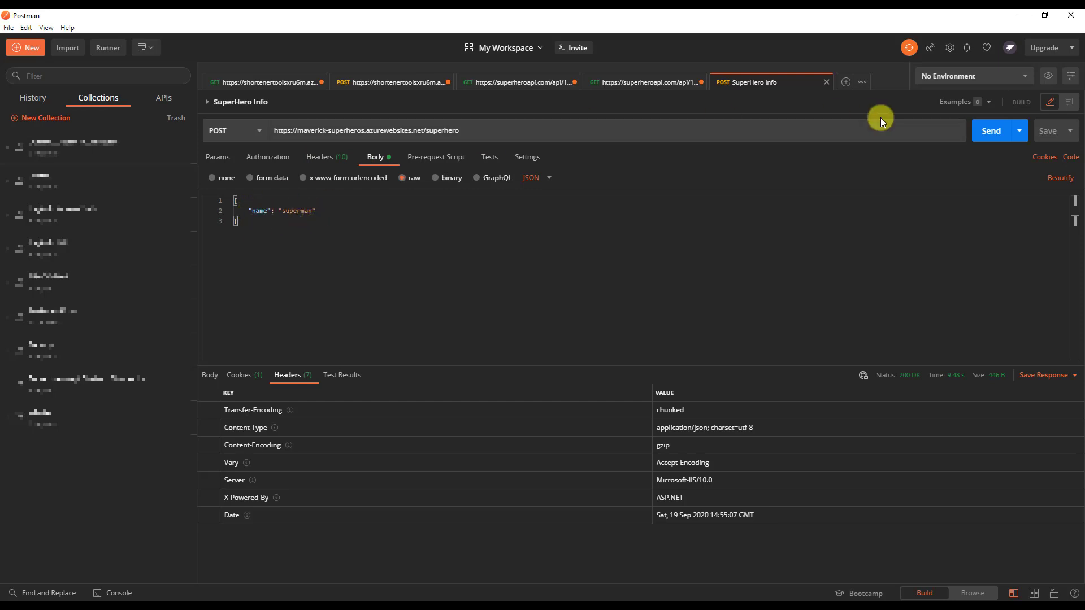
# Send the SuperHero Info POST request and examine the body of its response
pyautogui.click(992, 131)
pyautogui.click(210, 375)
pyautogui.click(341, 510)
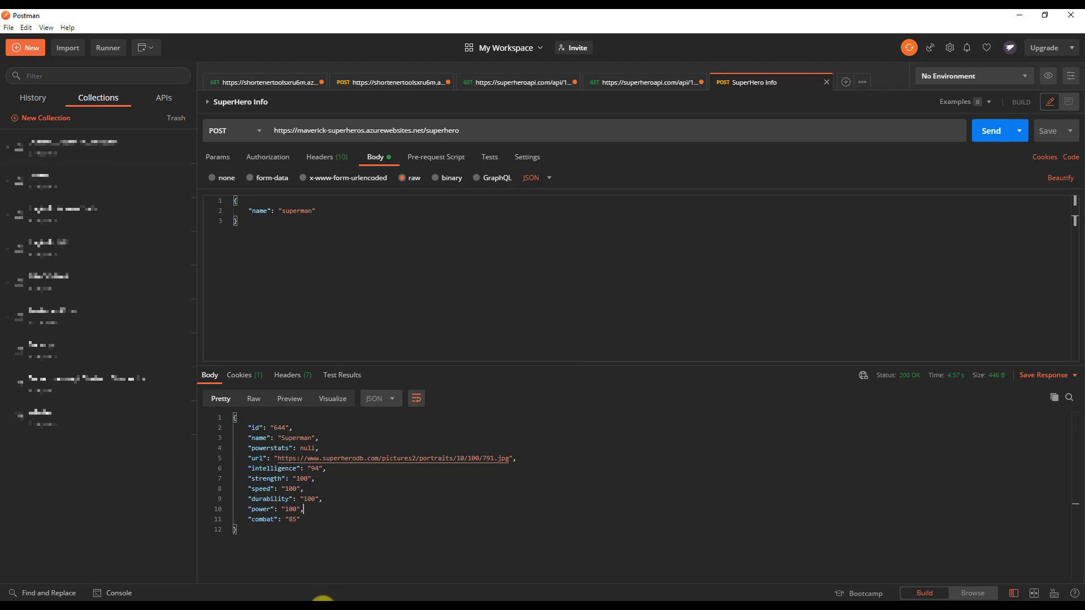
# Switch to Power Apps and open the environment's list of custom connectors from the home page
pyautogui.click(323, 609)
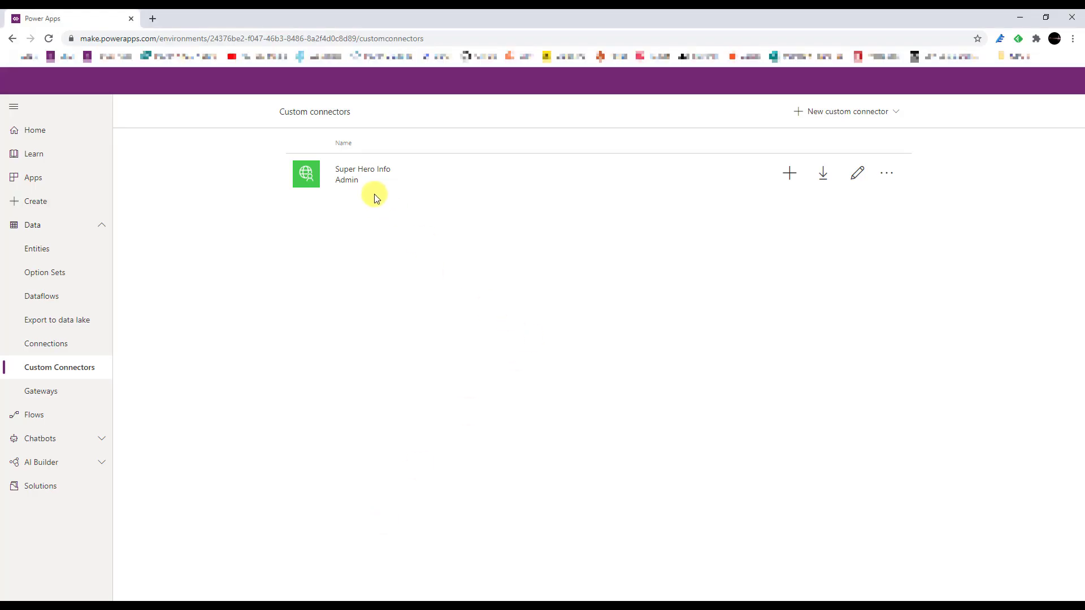
pyautogui.click(34, 129)
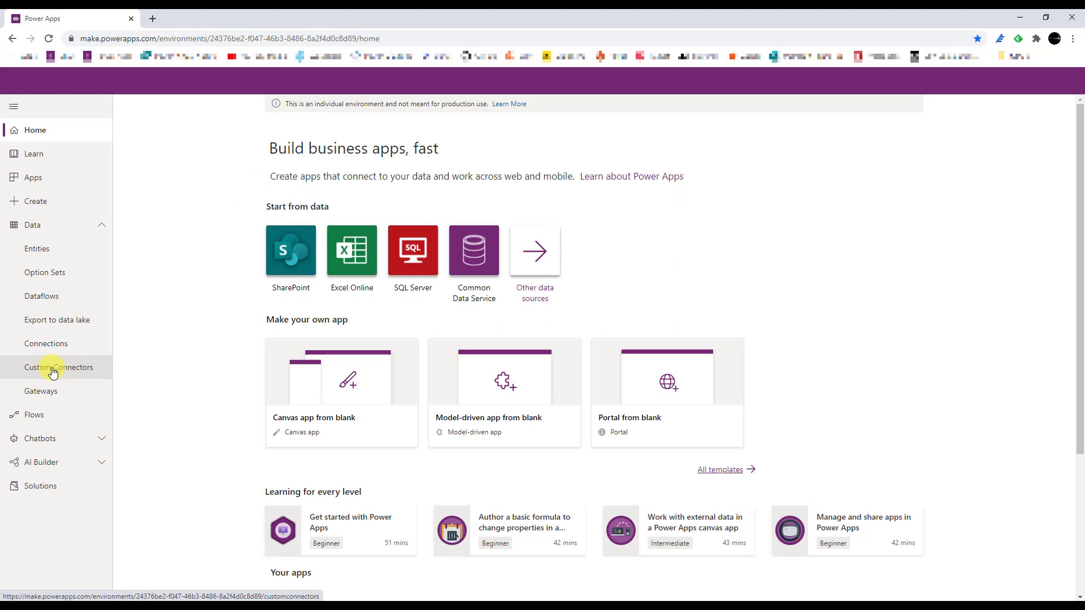
pyautogui.click(99, 227)
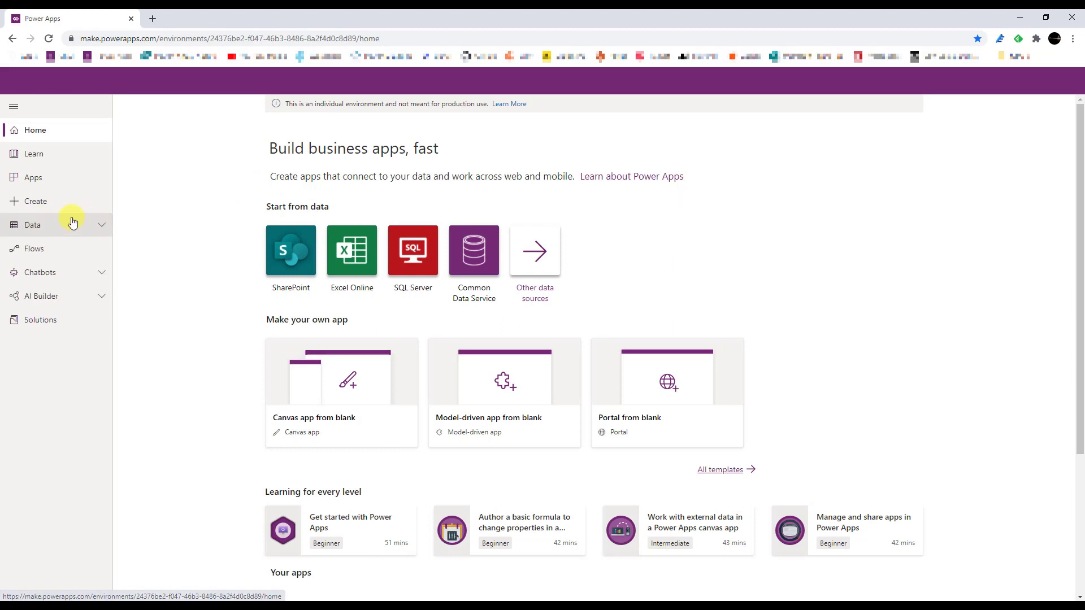
pyautogui.click(103, 226)
pyautogui.click(58, 367)
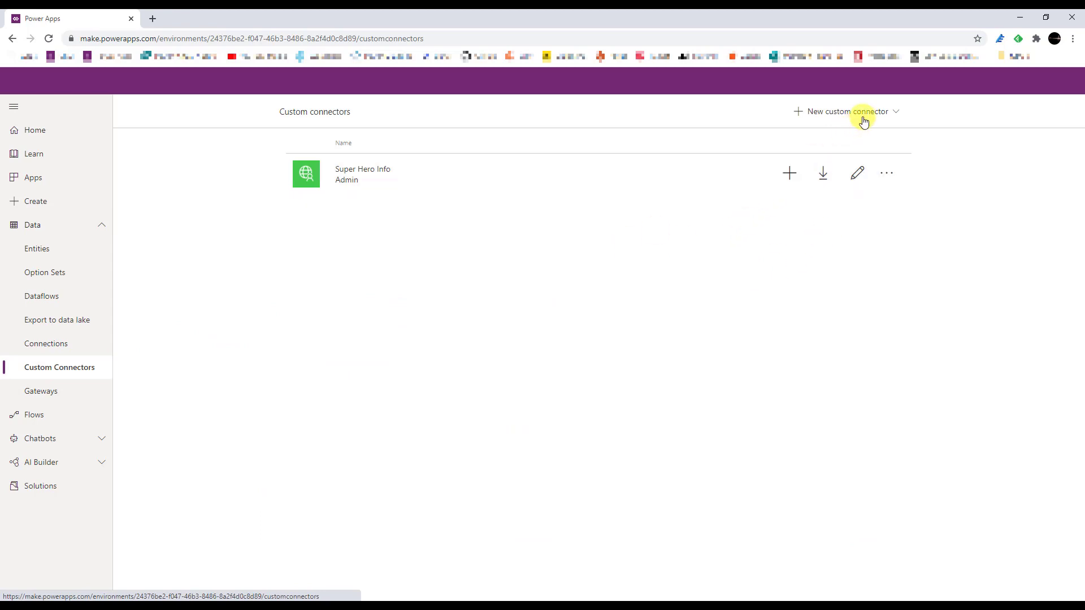
# Create a custom connector from blank named "Super Hero - From Scratch"
pyautogui.click(864, 118)
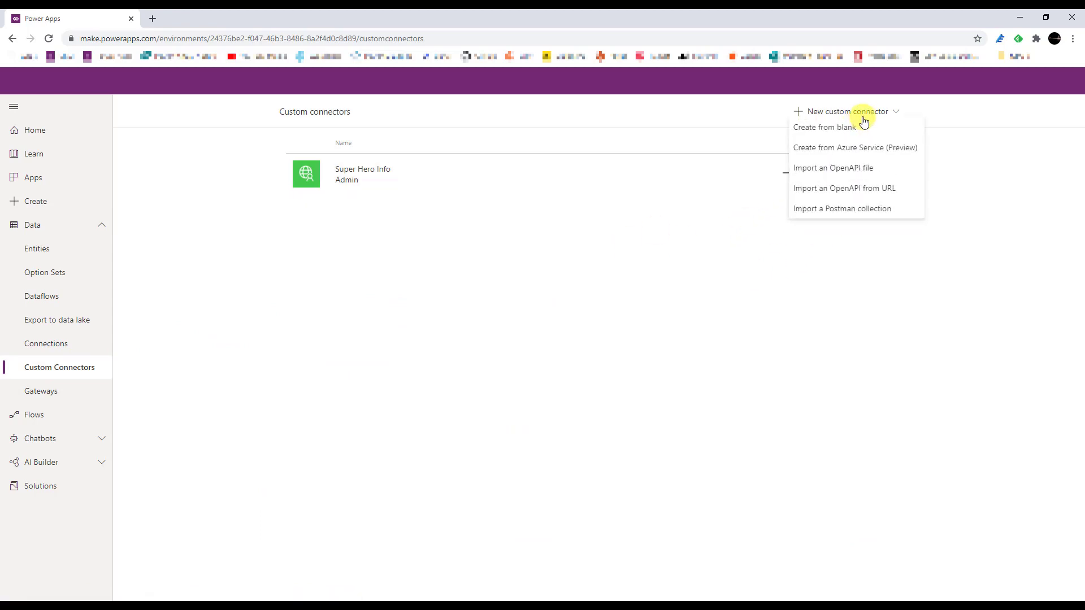
pyautogui.click(815, 128)
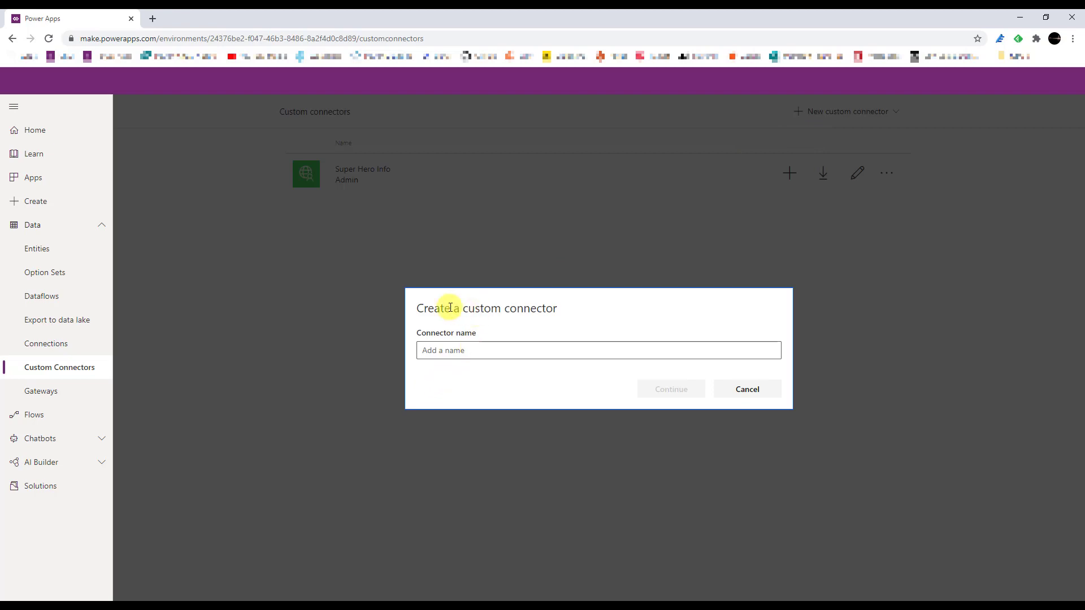
pyautogui.click(466, 352)
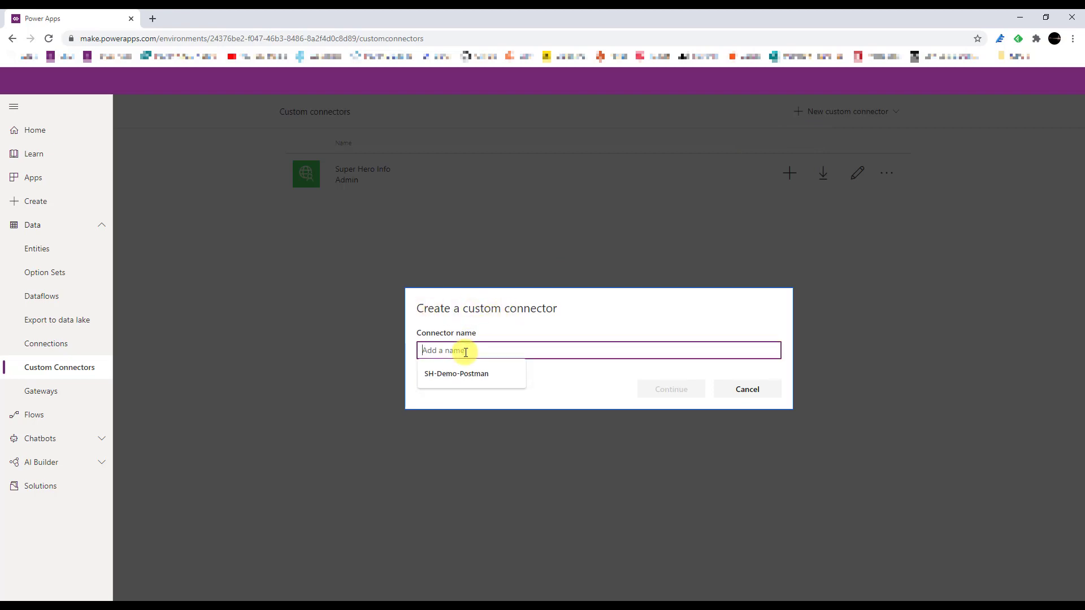
pyautogui.write('Super Hero')
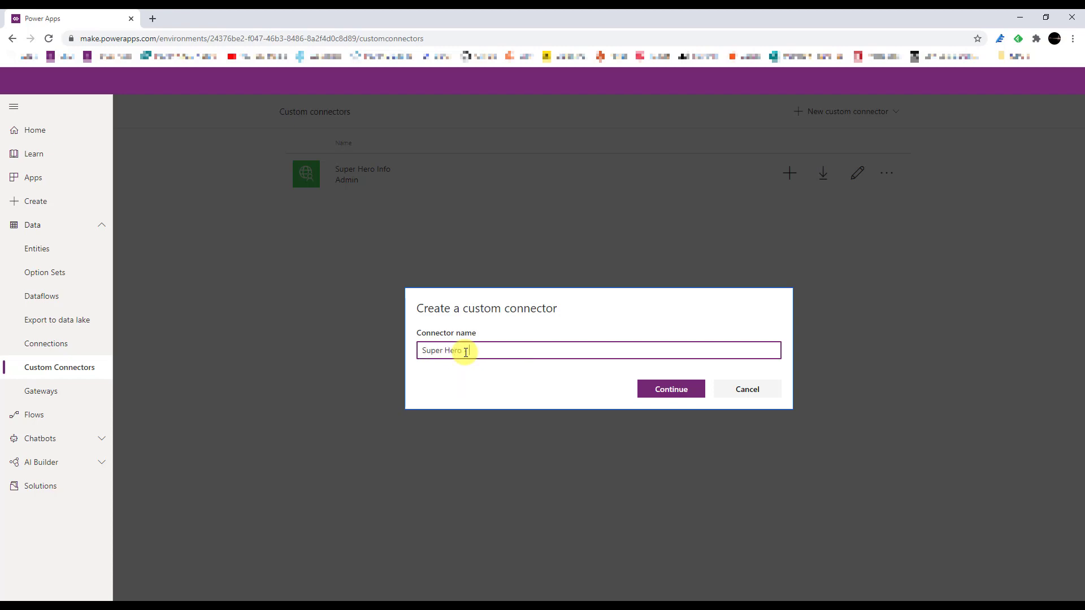
pyautogui.write(' From Scr')
pyautogui.press('BackSpace')
pyautogui.write('cratch')
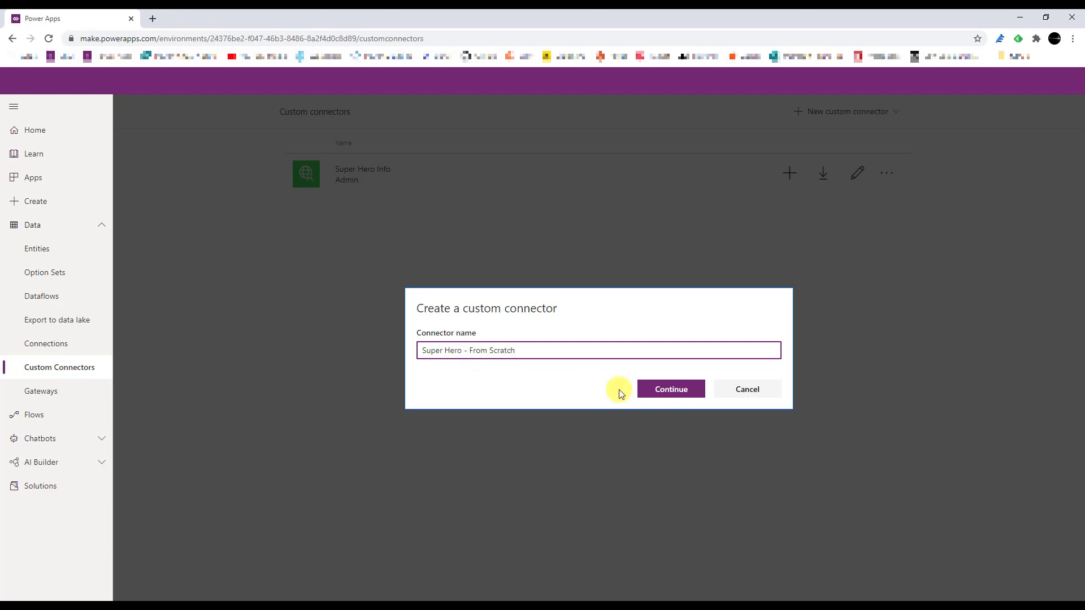
pyautogui.click(681, 390)
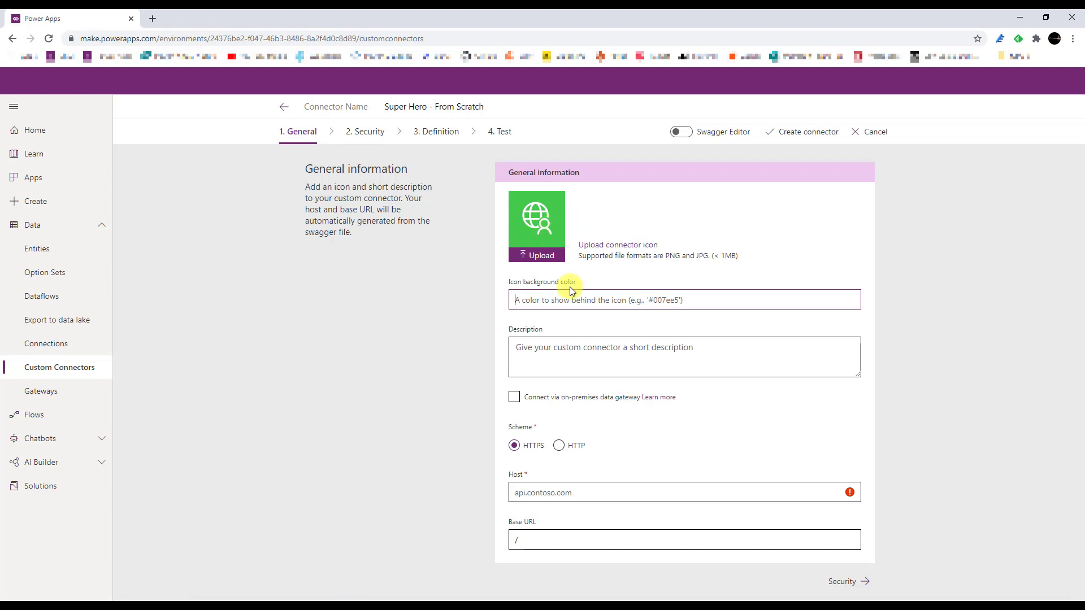
# Set the connector's icon background color to #007e45
pyautogui.write('#007')
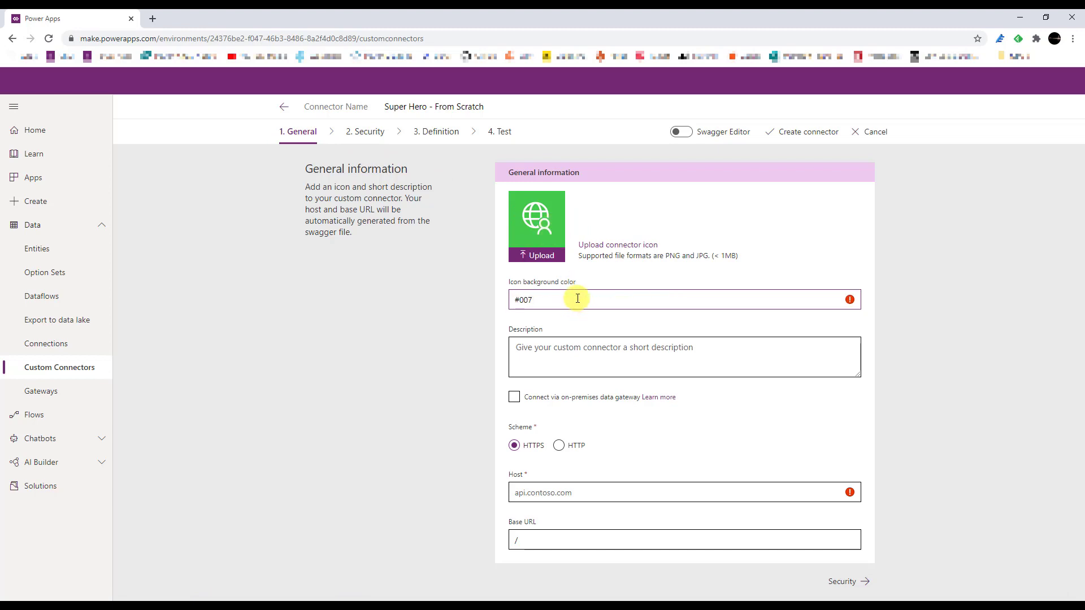
pyautogui.write('e45')
pyautogui.click(567, 353)
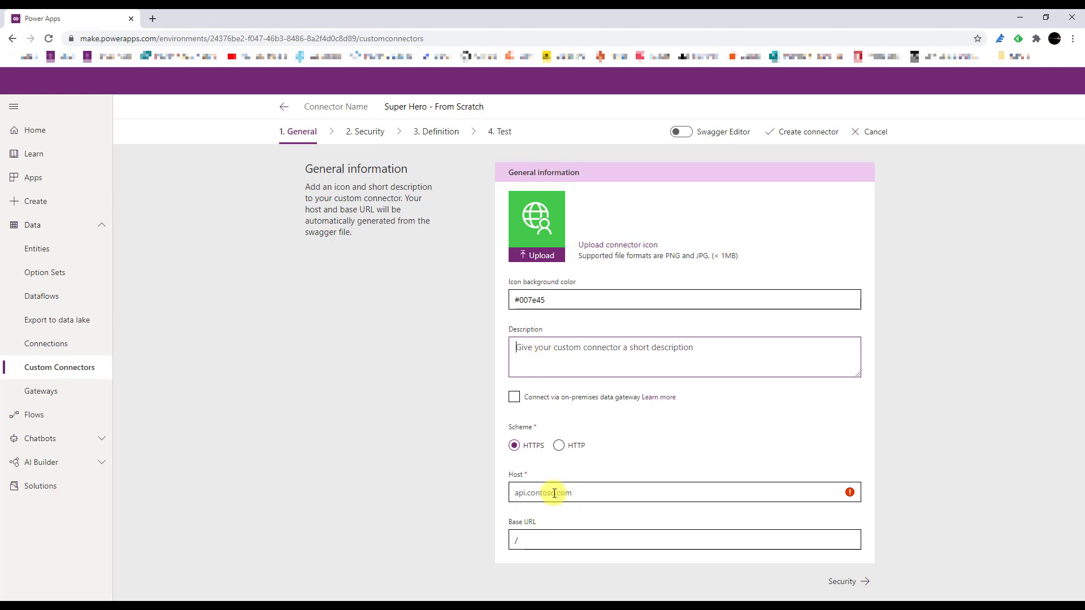
pyautogui.click(408, 607)
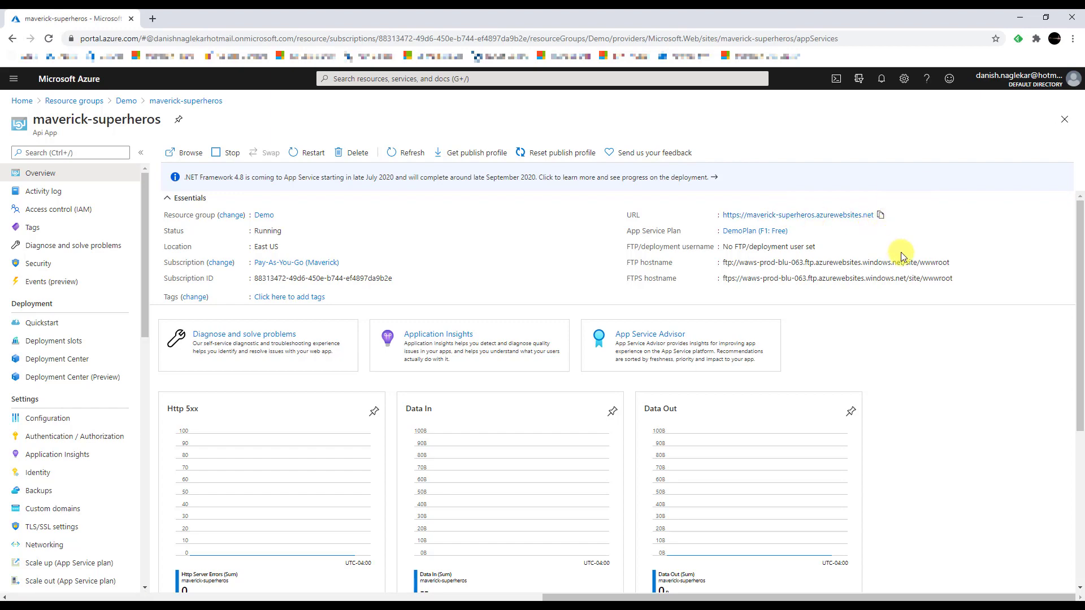
pyautogui.hotkey('alt', 'Tab')
pyautogui.click(574, 490)
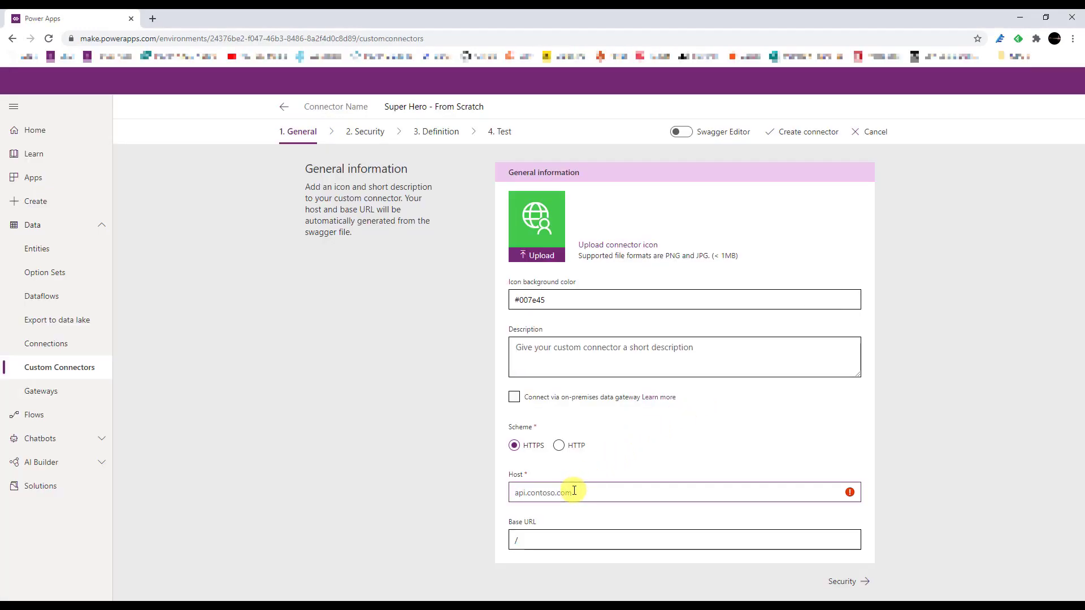
pyautogui.hotkey('ctrl', 'v')
pyautogui.moveTo(541, 493); pyautogui.dragTo(511, 496)
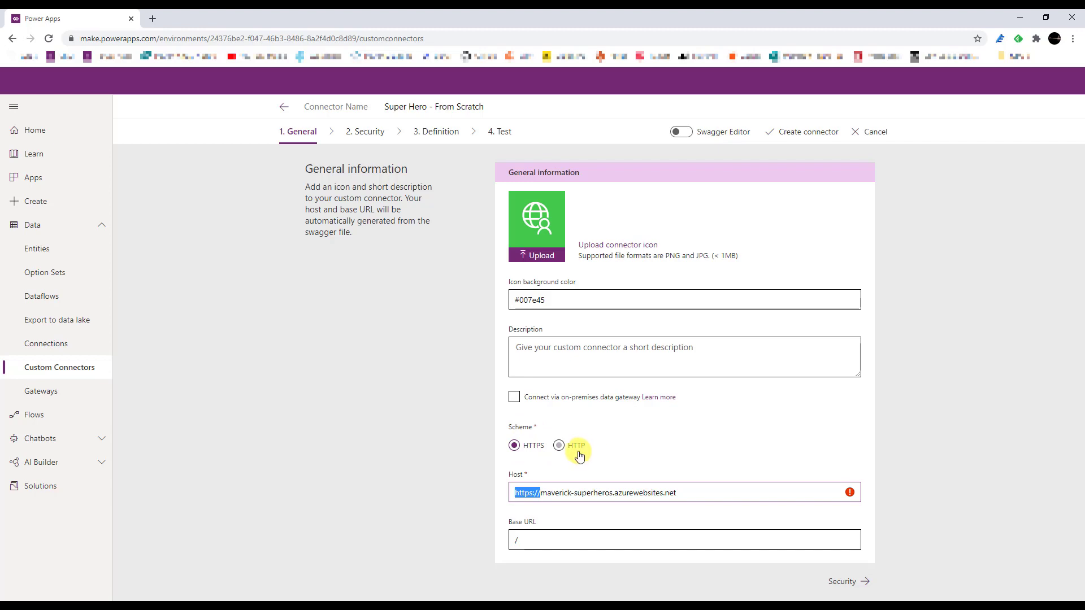
pyautogui.click(542, 493)
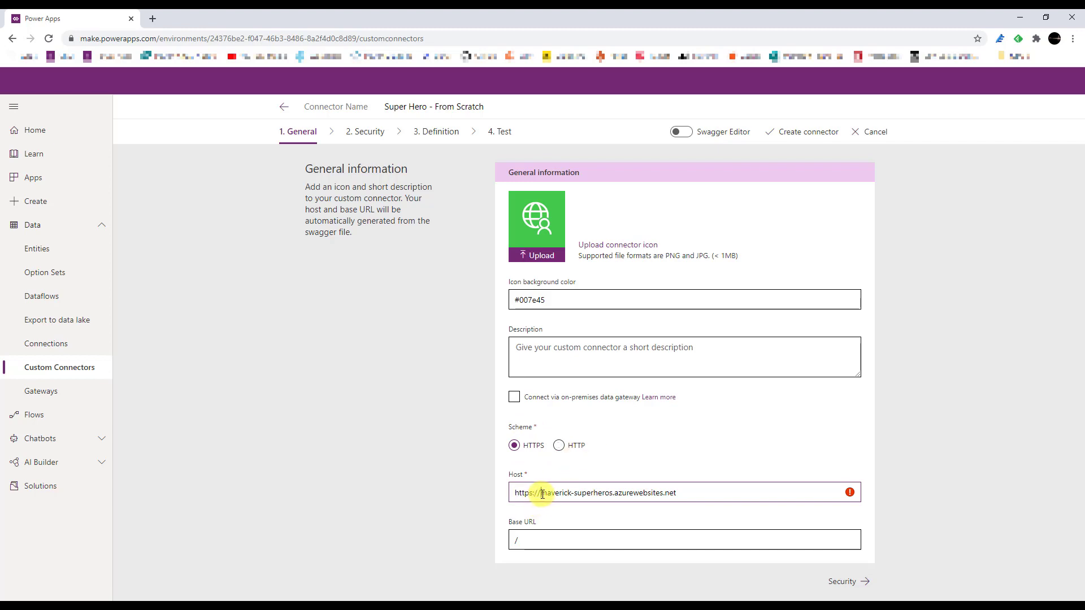
pyautogui.moveTo(542, 494); pyautogui.dragTo(515, 495)
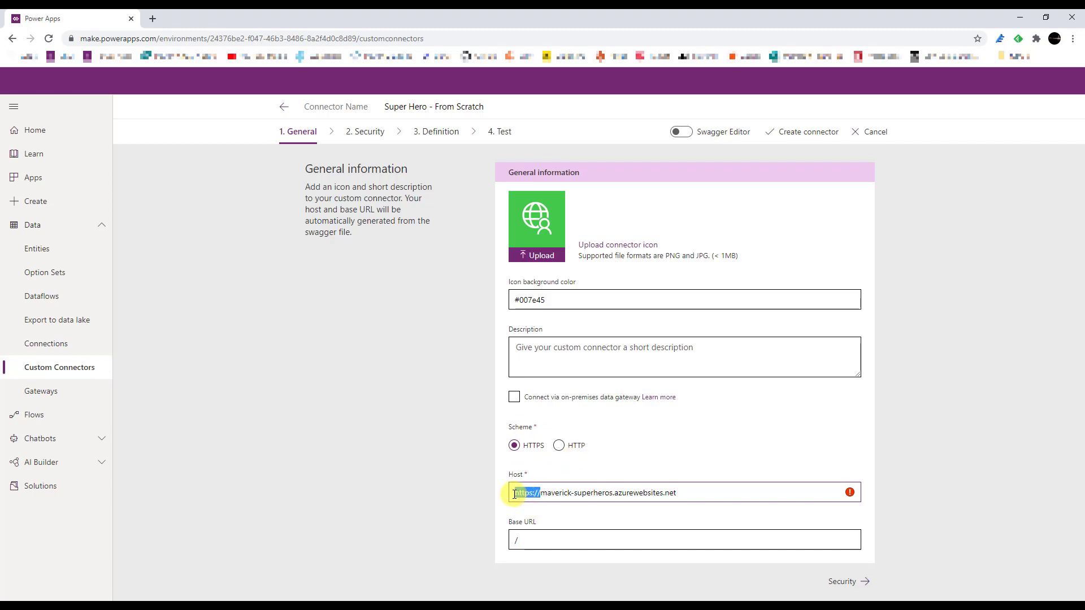
pyautogui.press('BackSpace')
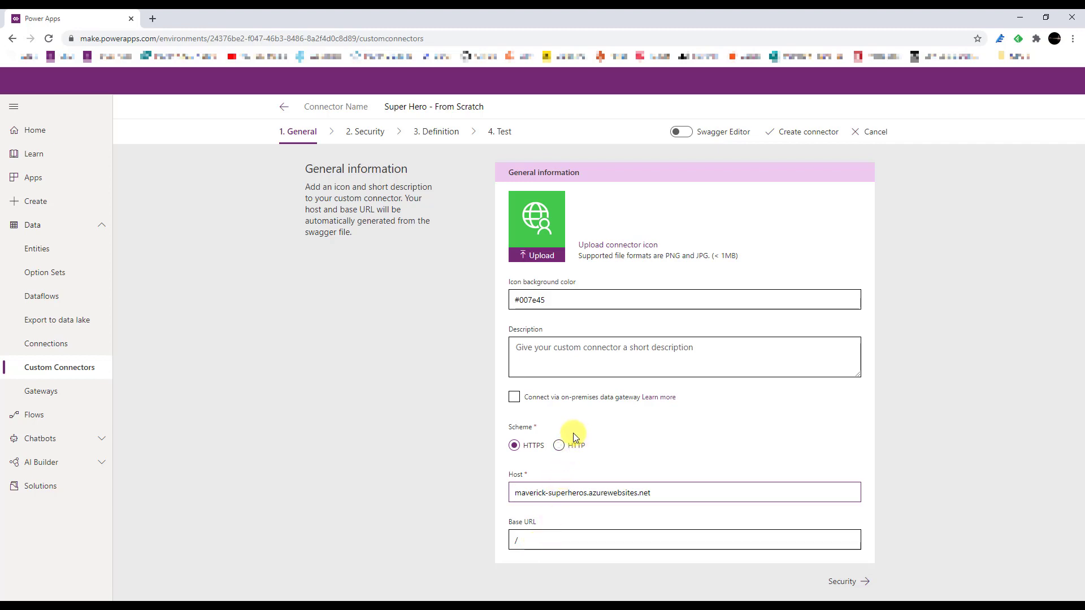
# Proceed to the connector's security settings and choose No authentication as the authentication type
pyautogui.click(850, 588)
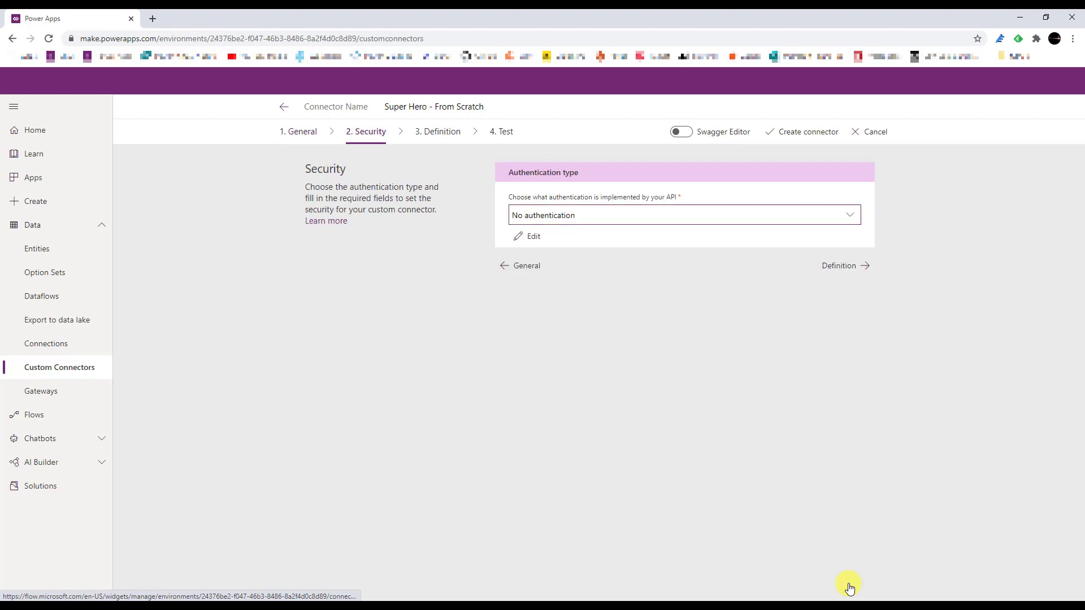
pyautogui.click(615, 218)
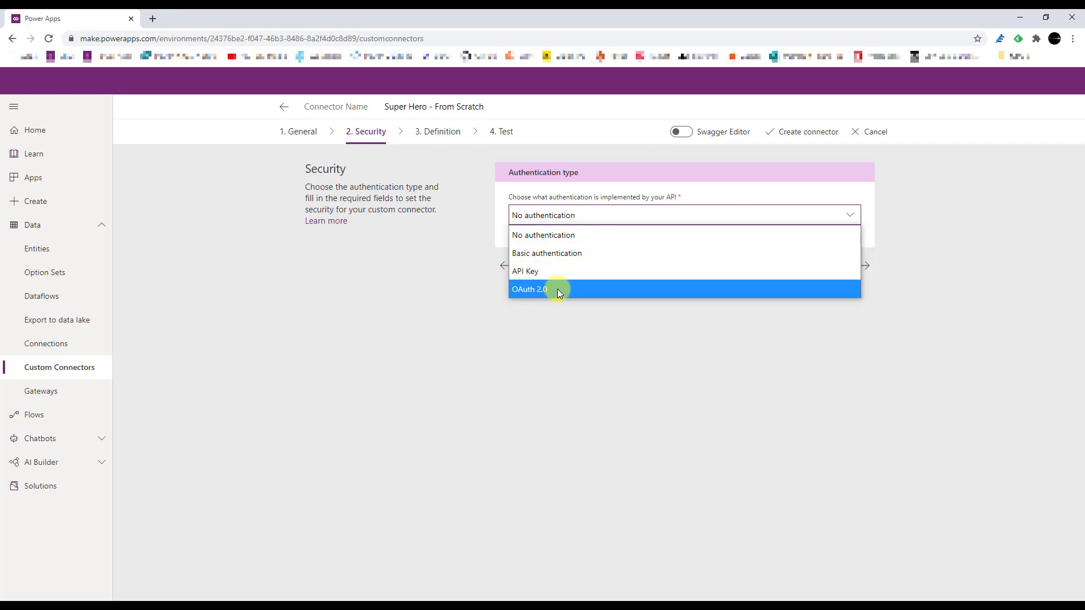
pyautogui.click(554, 237)
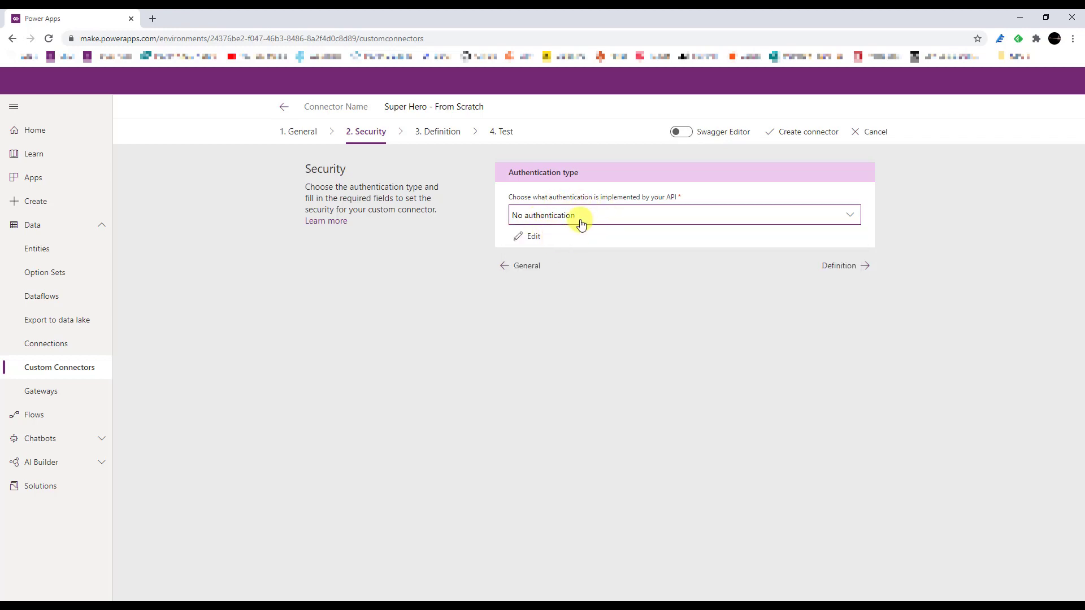
# Proceed to the connector's definition and add a new action with the summary "Get Super Hero Info"
pyautogui.click(839, 266)
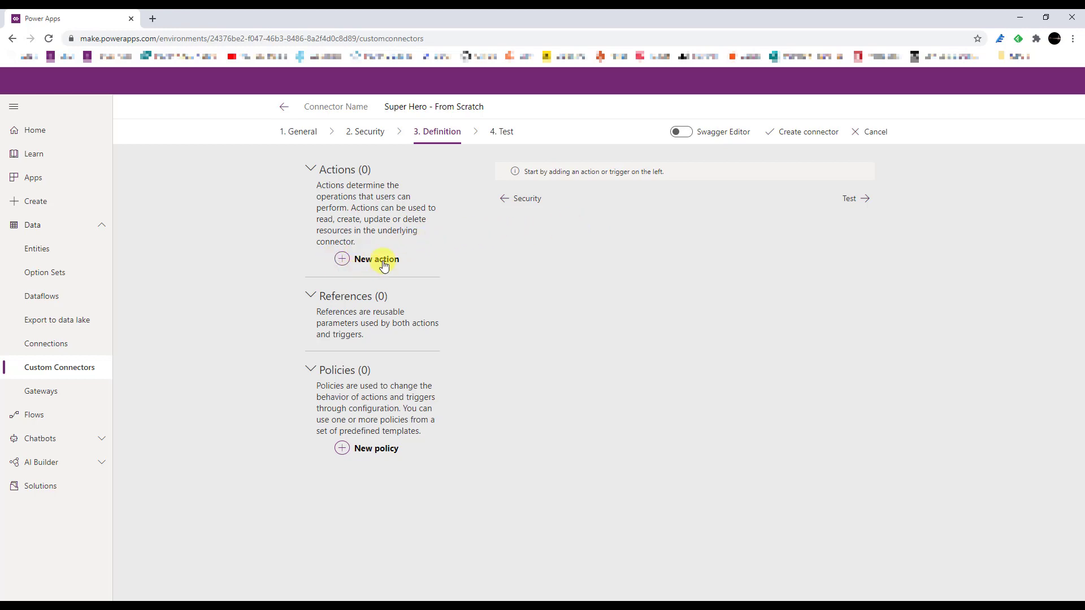
pyautogui.click(365, 263)
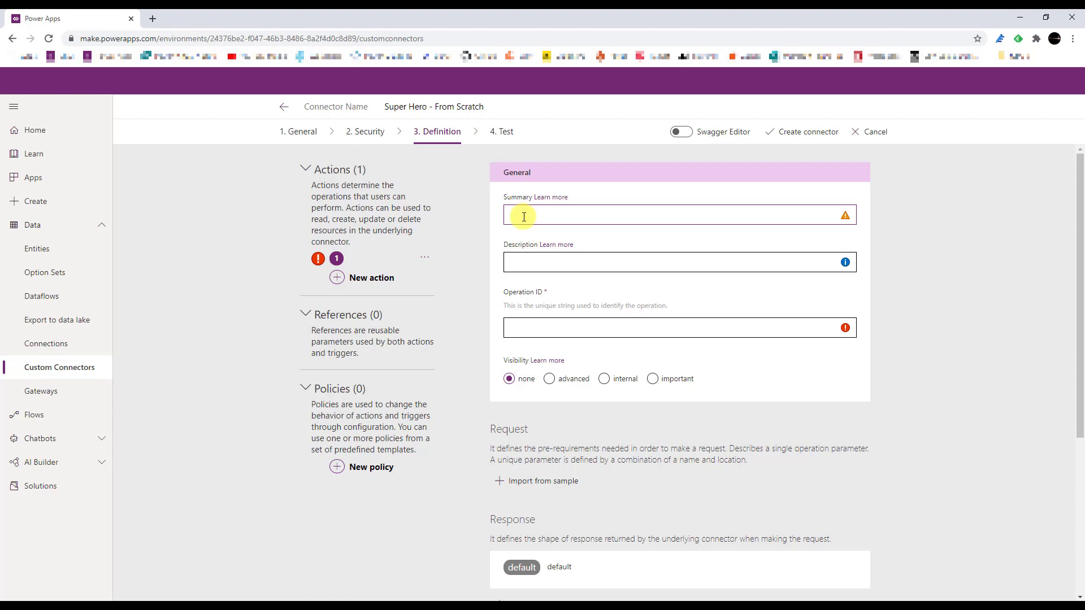
pyautogui.write('Get')
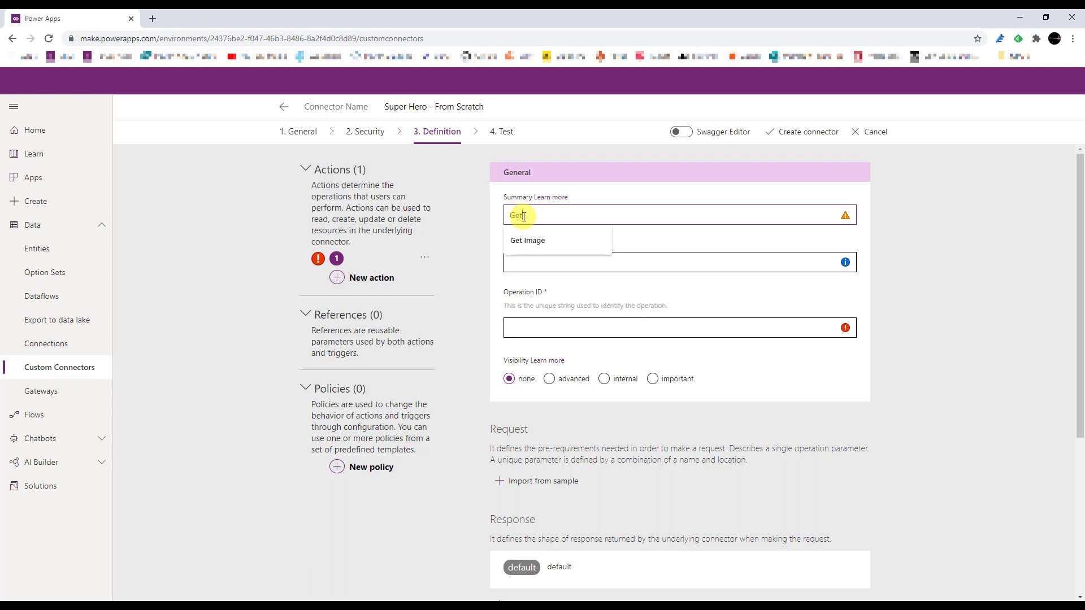
pyautogui.write(' Super')
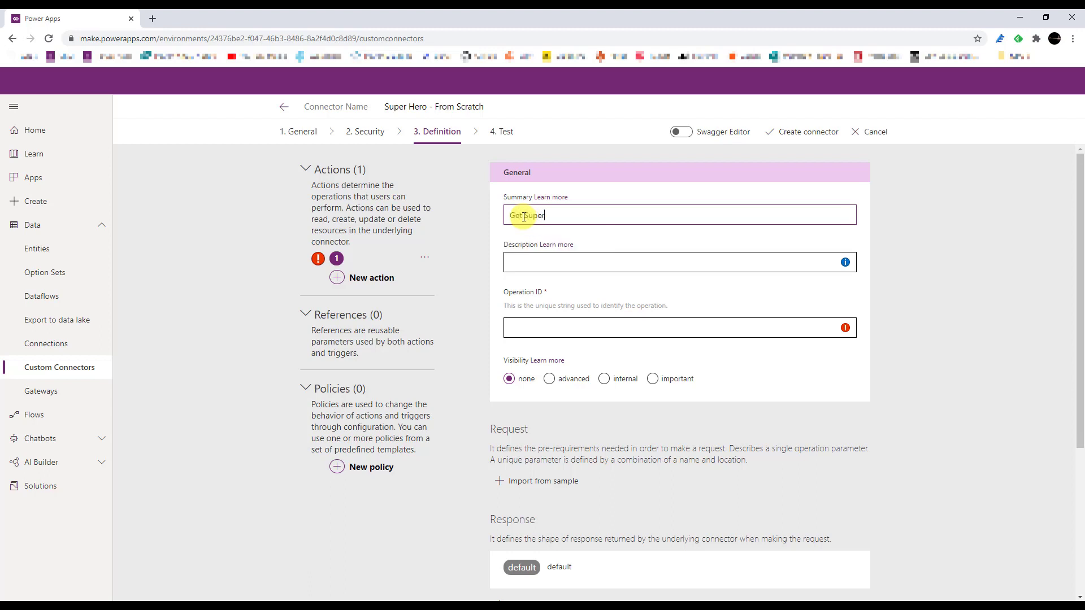
pyautogui.write(' Hero Info')
# Set the action's description to "Retrieves all the super hero power stats with URL", correcting the misspelled first word
pyautogui.click(557, 259)
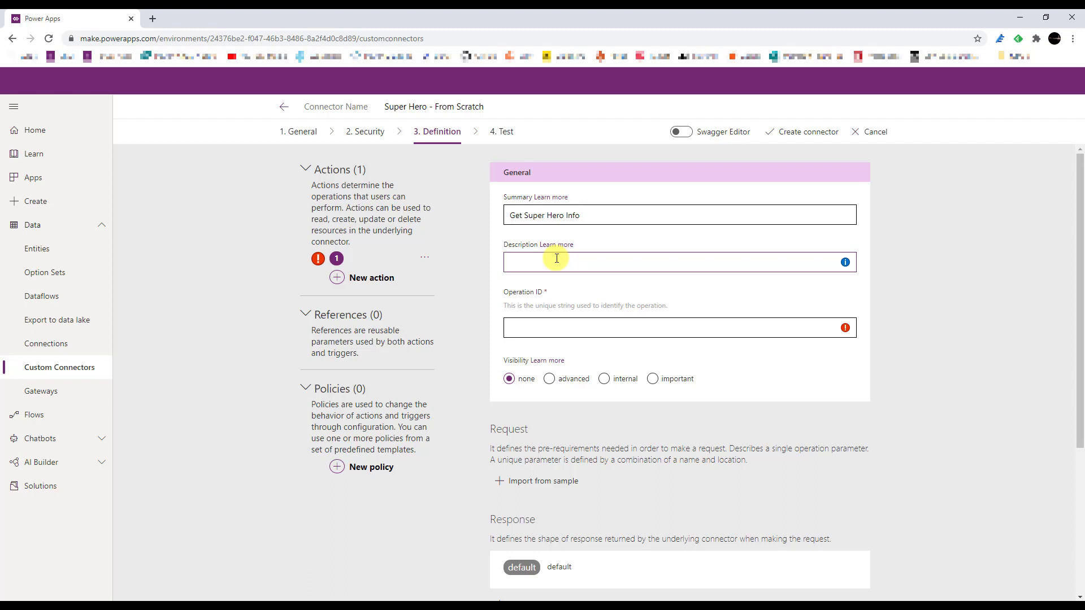
pyautogui.write('Retieives')
pyautogui.rightClick(531, 265)
pyautogui.click(516, 258)
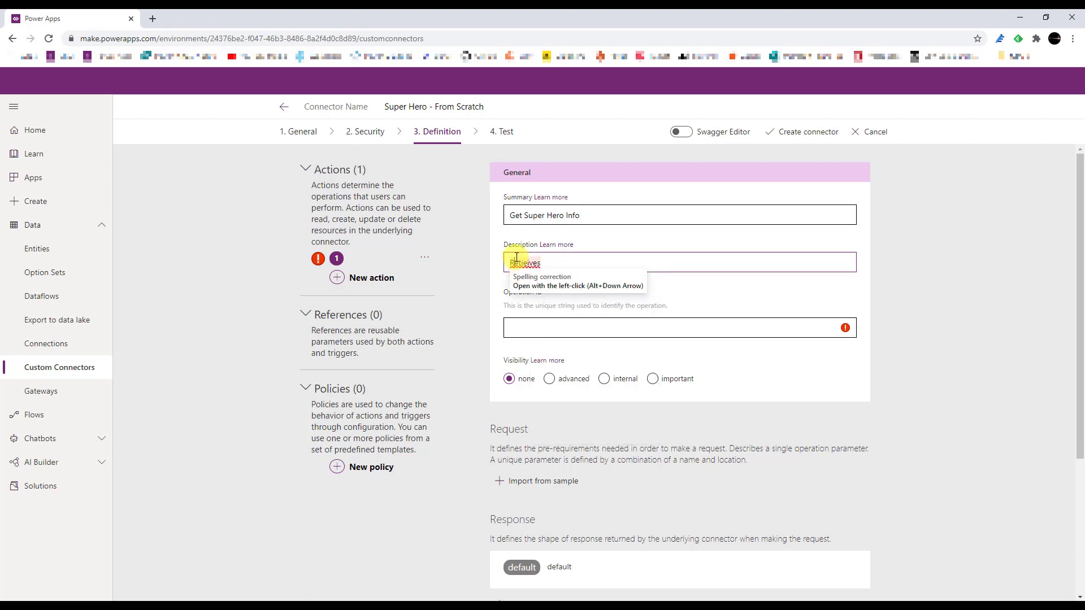
pyautogui.click(516, 259)
pyautogui.click(529, 299)
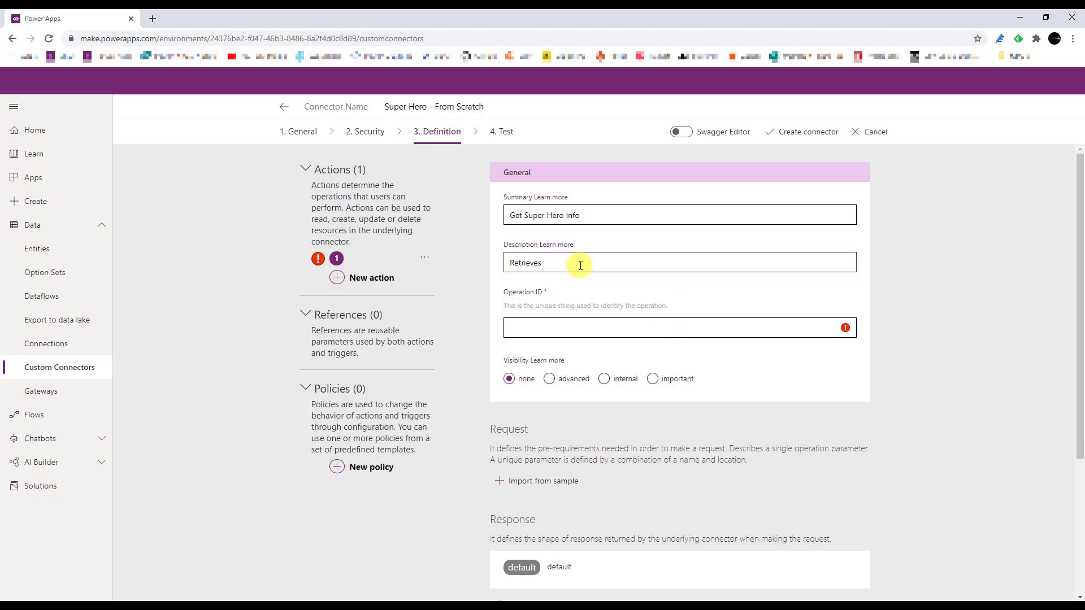
pyautogui.write('all the super hero power stats with URL')
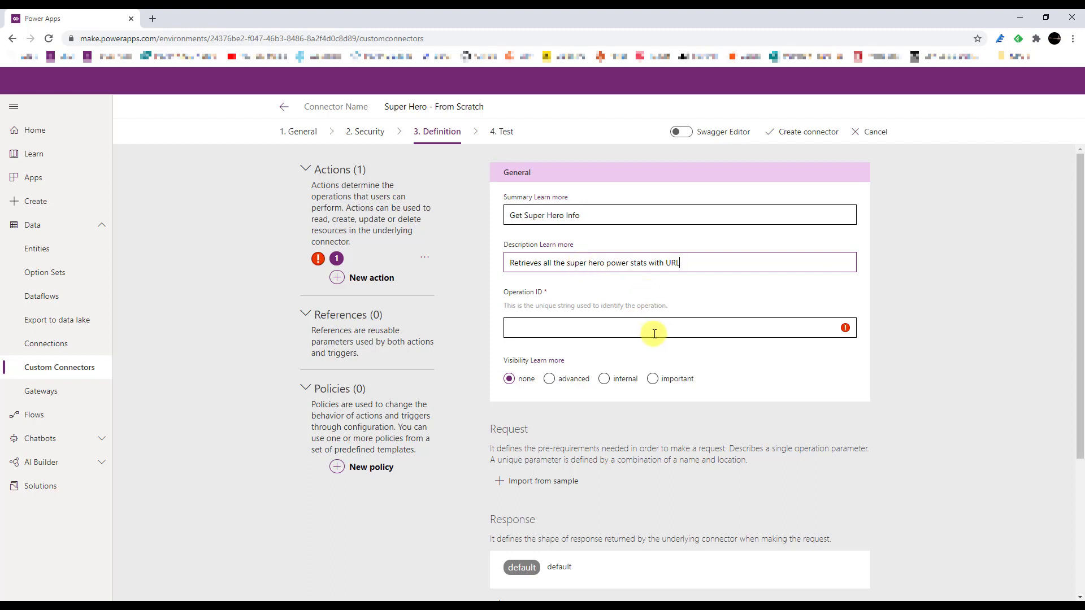
# Set the action's operation ID to GetSuperHeroInfo
pyautogui.click(627, 331)
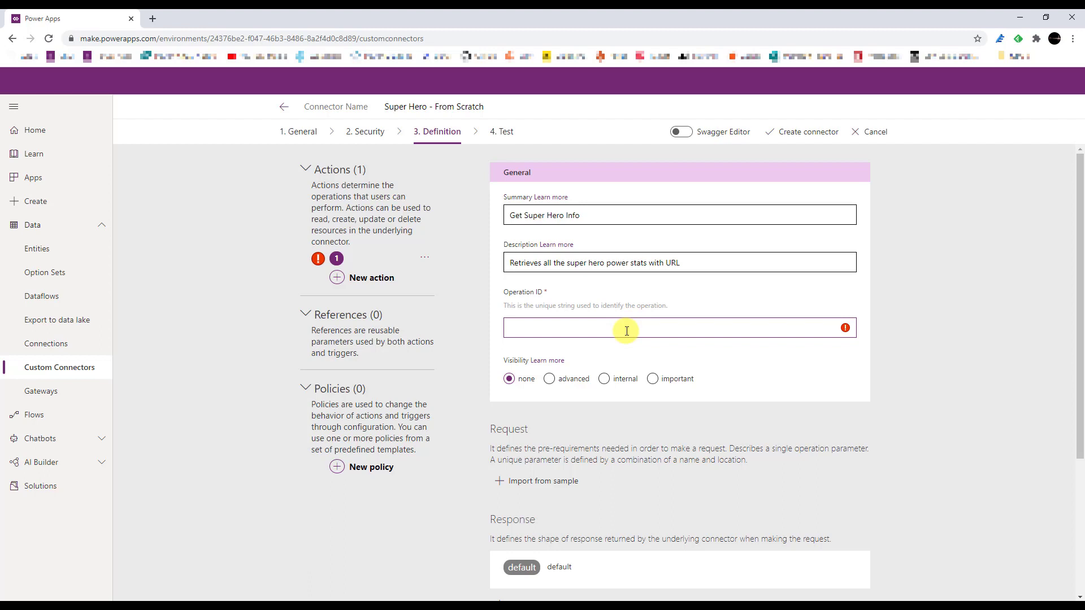
pyautogui.write('GetSuperHeroInfo')
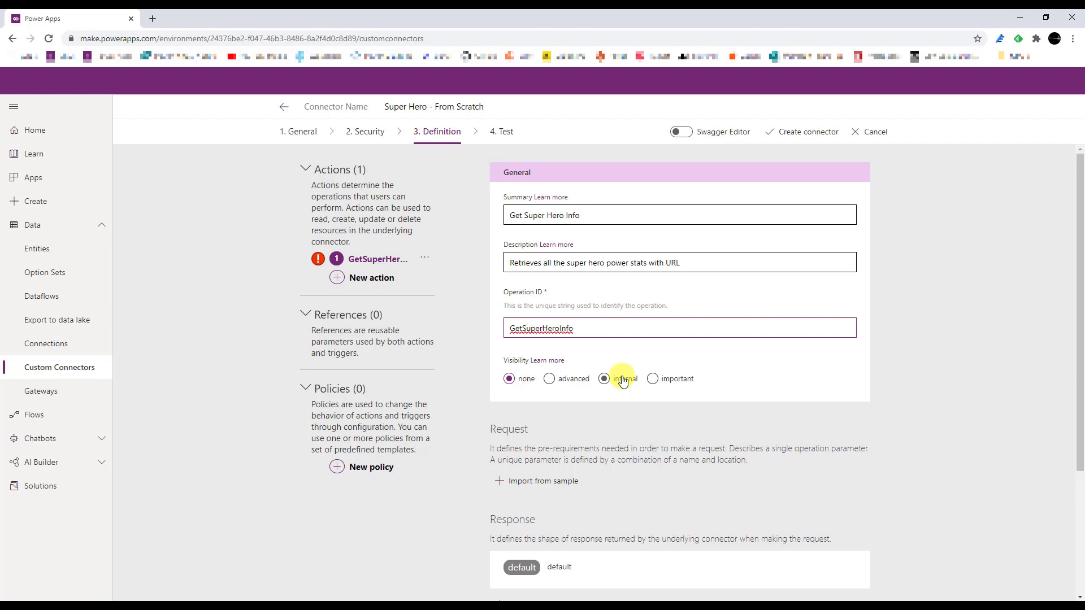
pyautogui.click(673, 387)
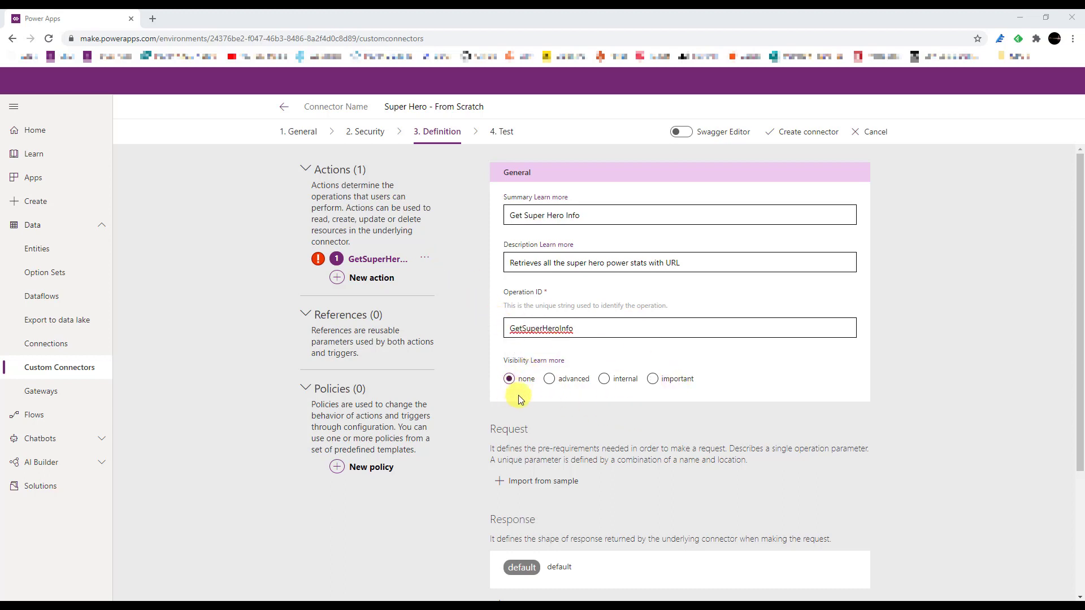
# Start importing the action's request from a sample, check the method in Postman and choose POST as the verb
pyautogui.scroll(-1, 683, 426)
pyautogui.scroll(-2, 683, 426)
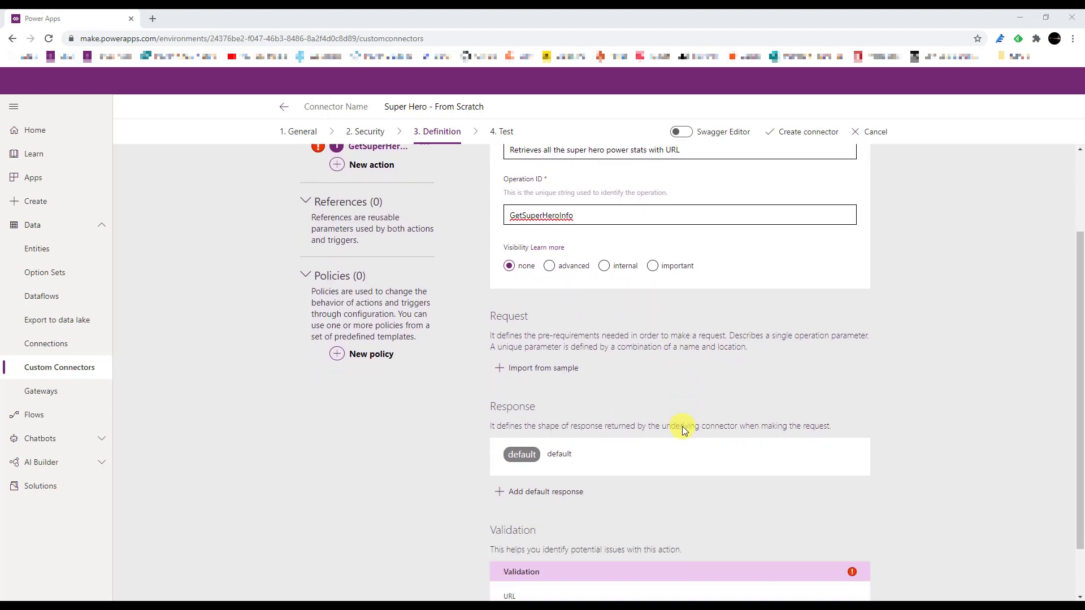
pyautogui.click(551, 372)
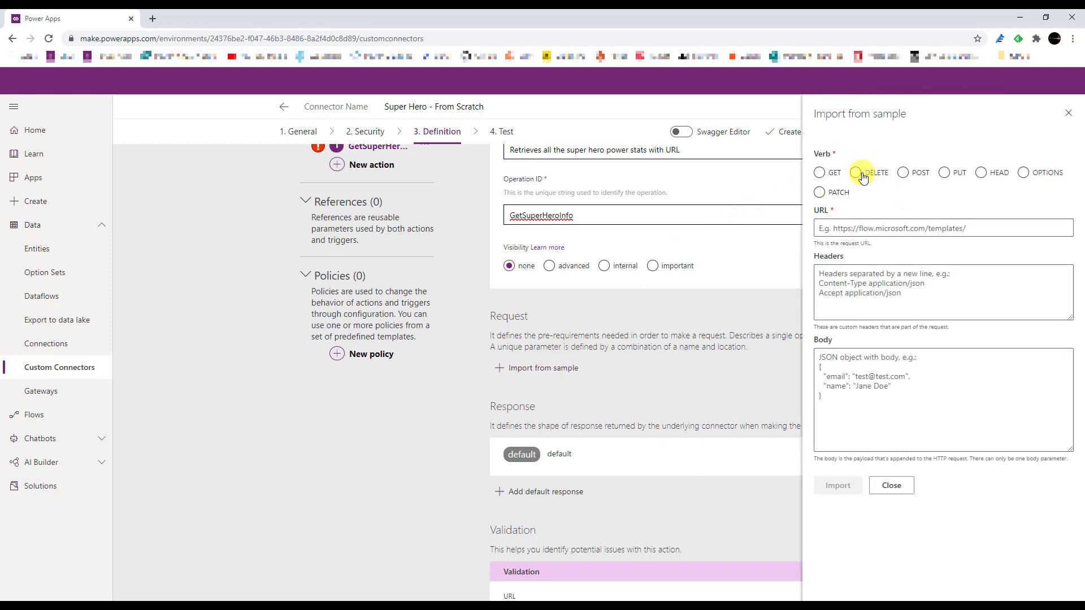
pyautogui.click(820, 173)
pyautogui.click(428, 600)
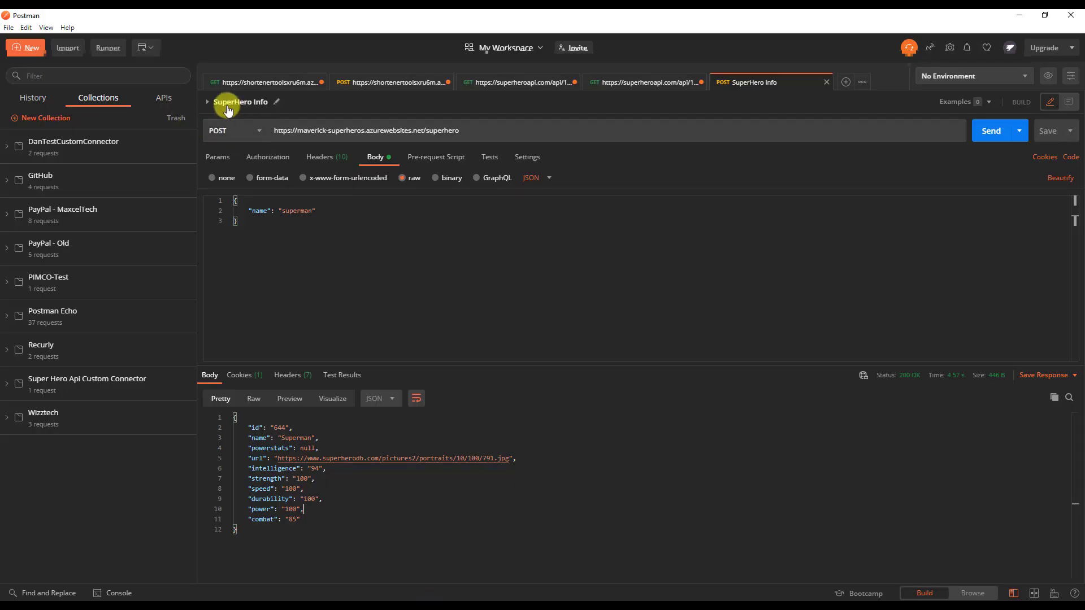
pyautogui.hotkey('alt', 'Tab')
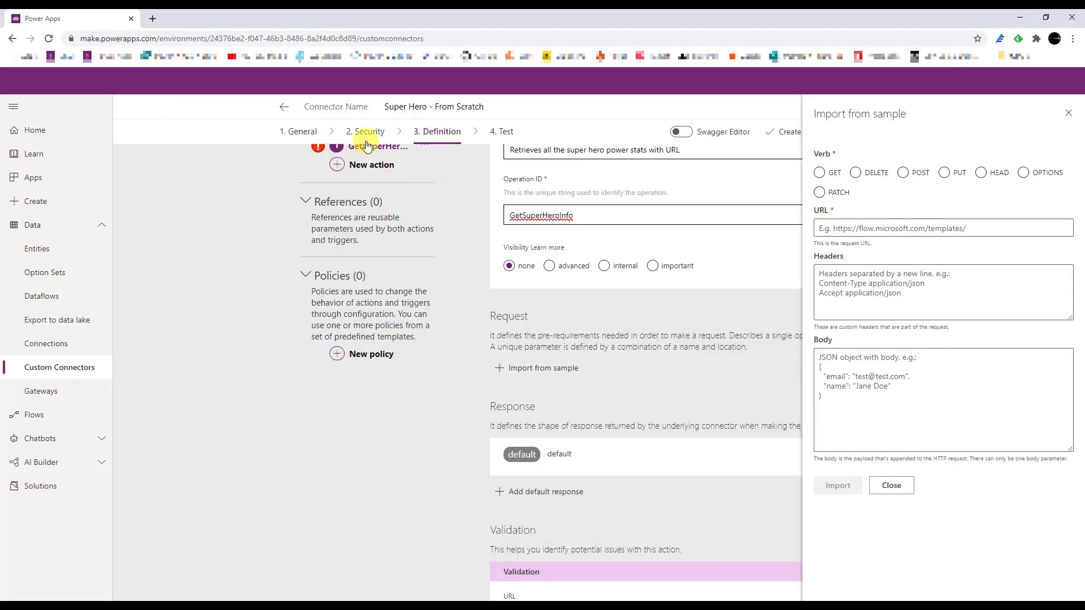
pyautogui.click(904, 174)
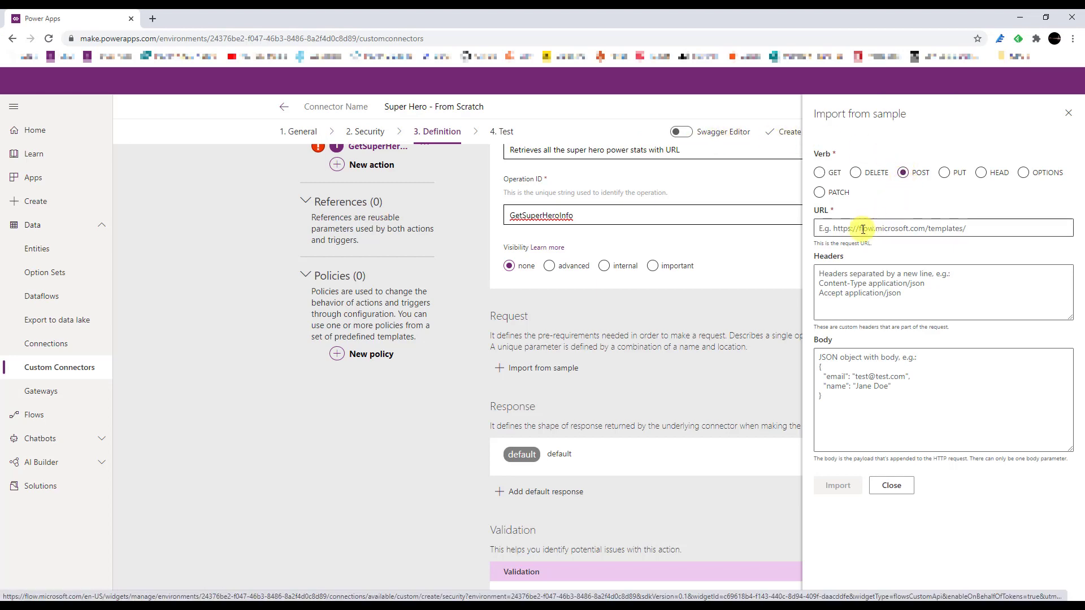
pyautogui.hotkey('alt', 'Tab')
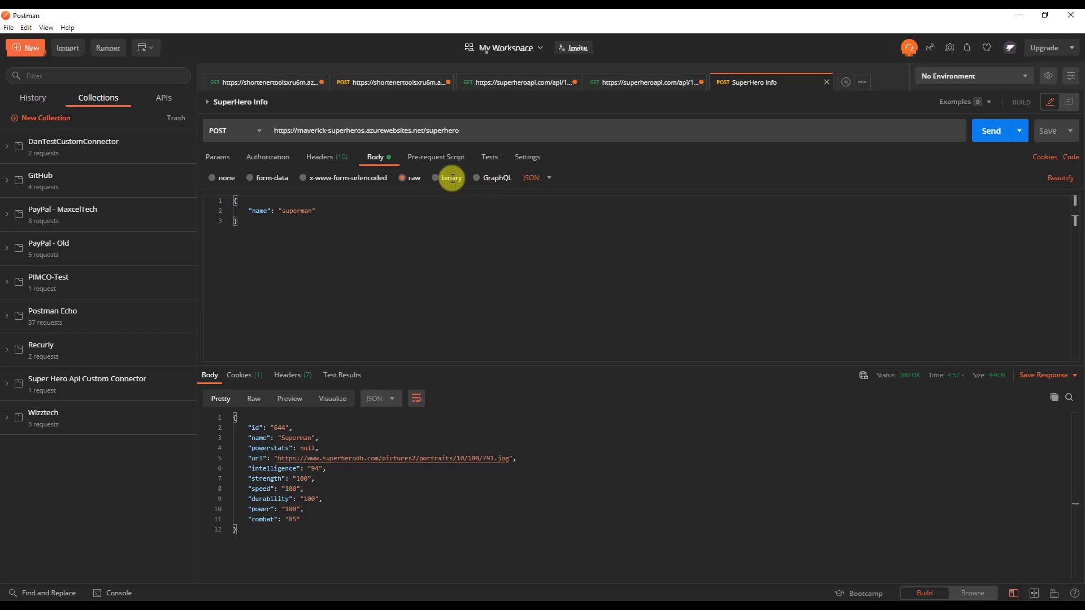
pyautogui.tripleClick(412, 130)
pyautogui.hotkey('ctrl', 'c')
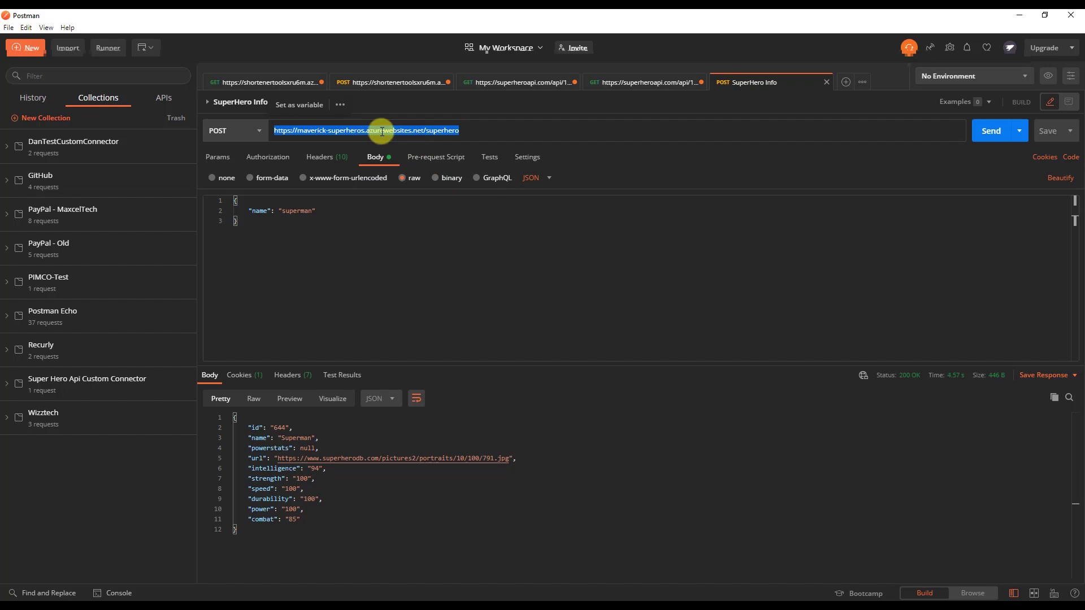
pyautogui.hotkey('alt', 'Tab')
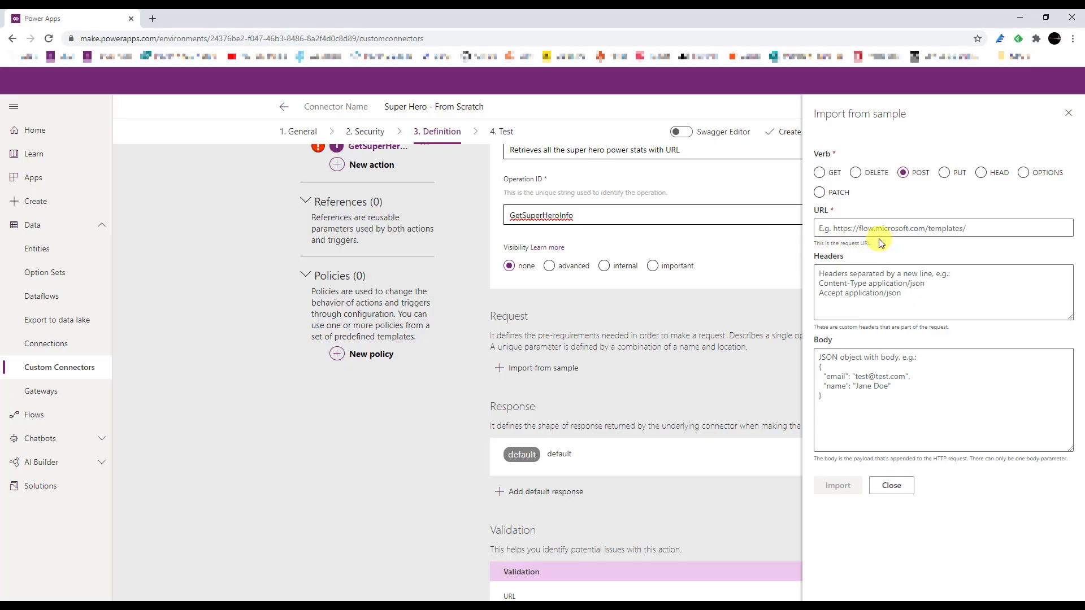
pyautogui.click(905, 225)
pyautogui.hotkey('ctrl', 'v')
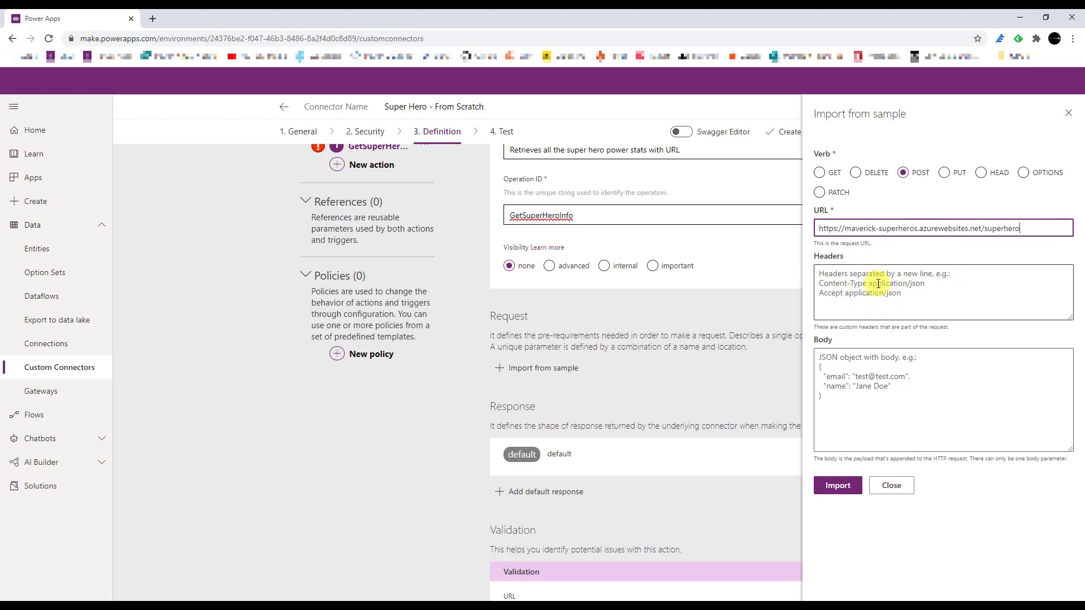
# Examine the headers of the SuperHero Info request in Postman to see whether the sample needs any custom ones
pyautogui.hotkey('alt', 'Tab')
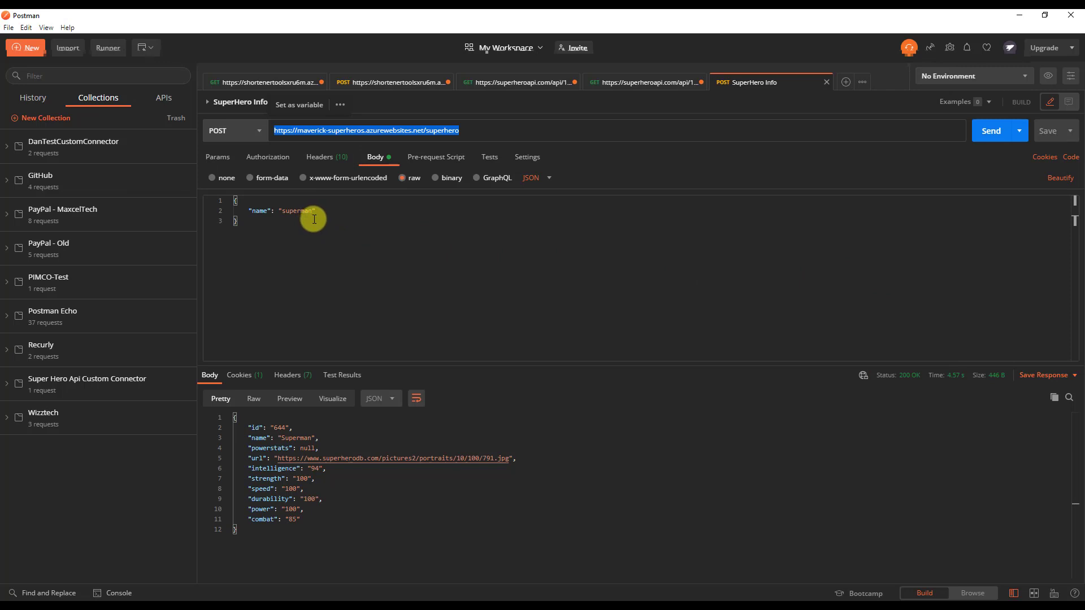
pyautogui.click(319, 158)
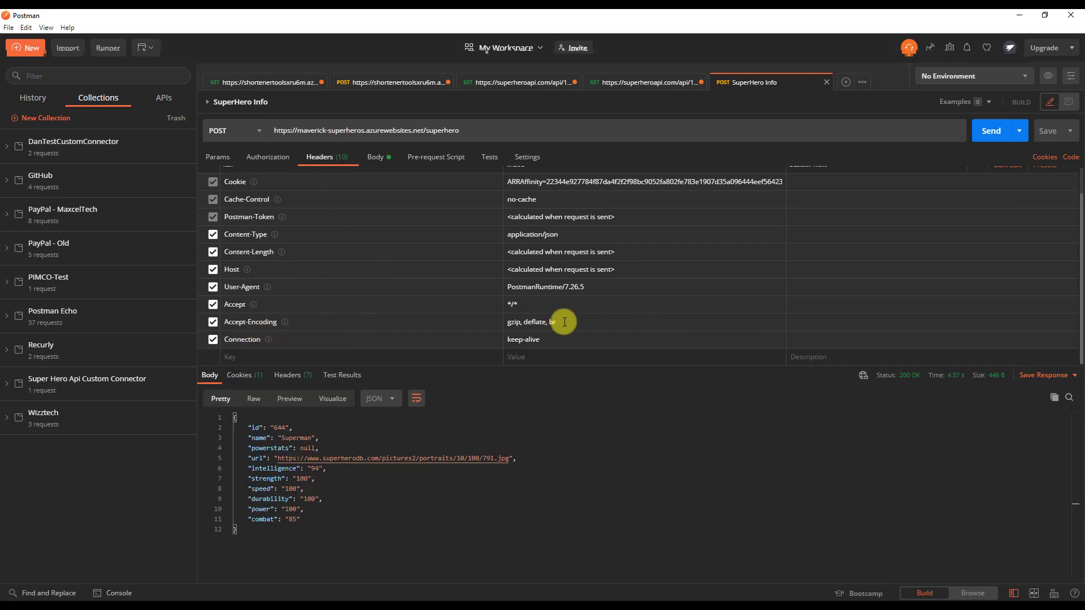
pyautogui.scroll(2, 588, 325)
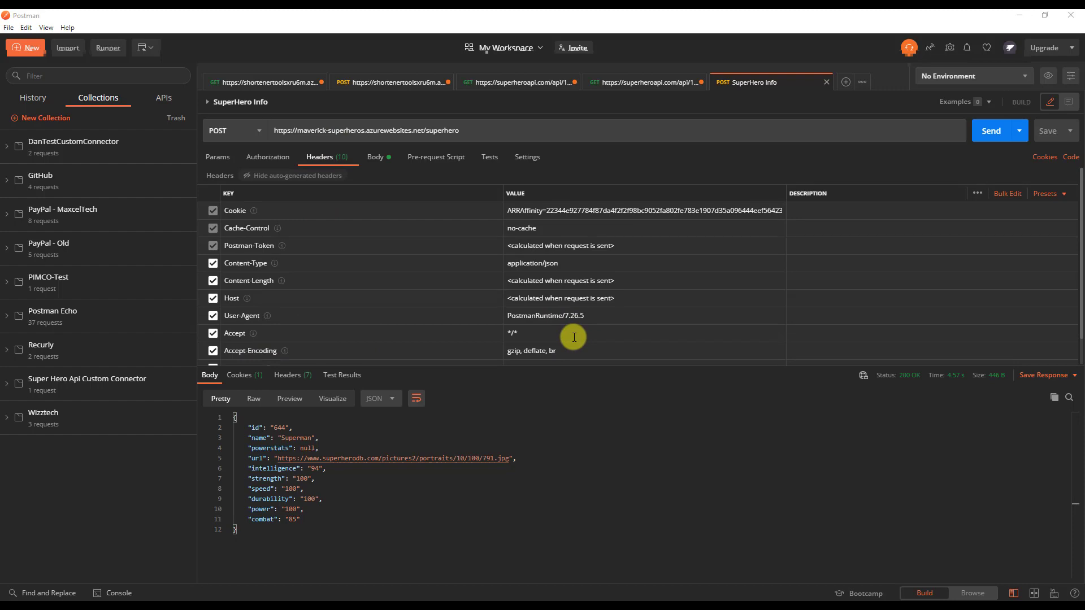
pyautogui.hotkey('alt', 'Tab')
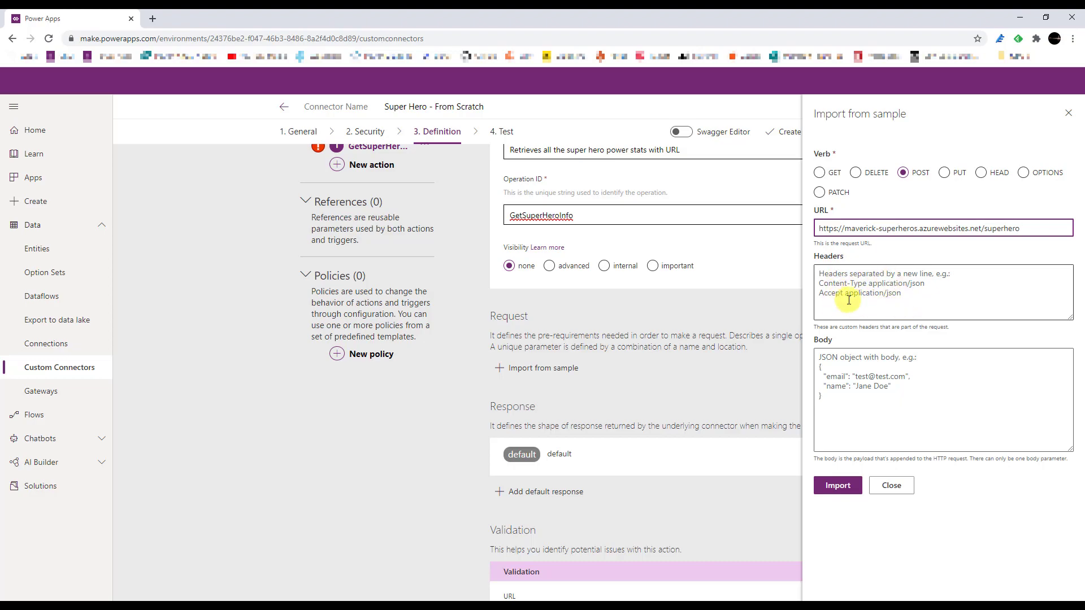
pyautogui.hotkey('alt', 'Tab')
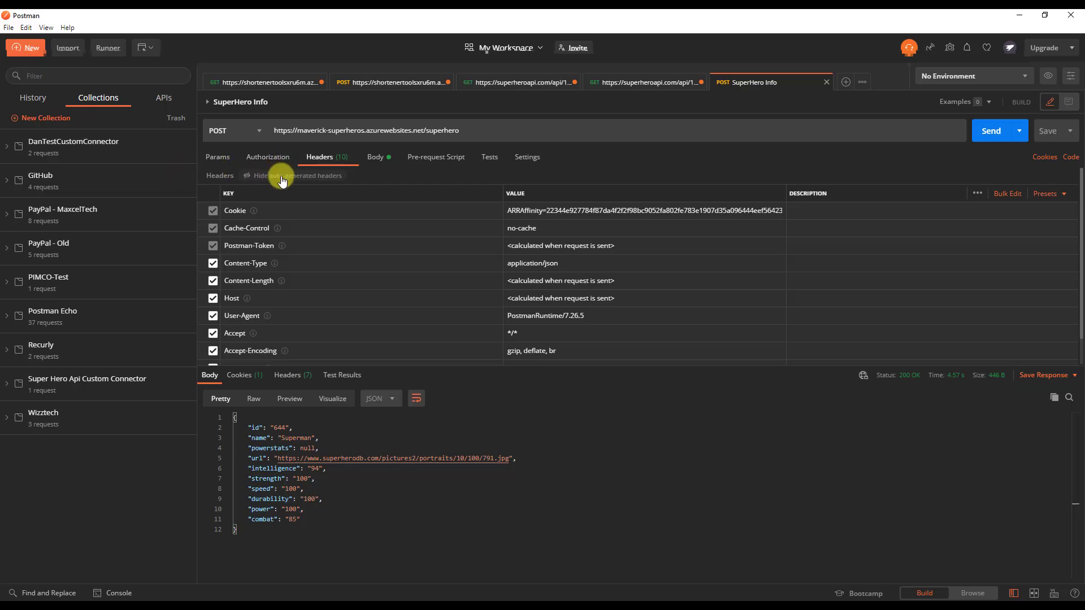
pyautogui.click(268, 176)
# Copy the JSON body with name "superman" from Postman into the sample's body in Power Apps and import the sample
pyautogui.click(376, 158)
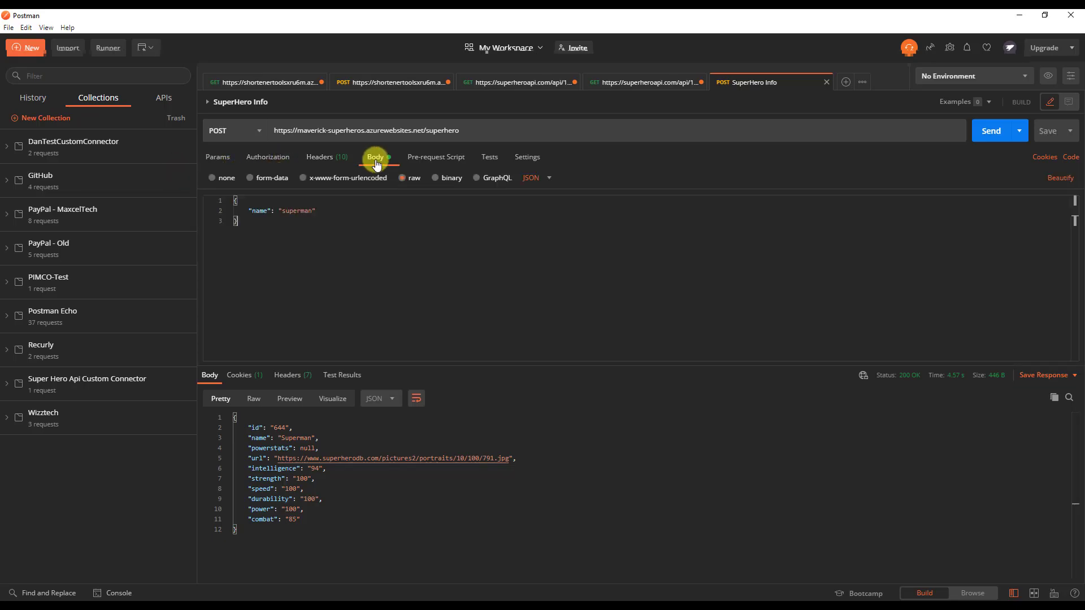
pyautogui.moveTo(240, 216); pyautogui.dragTo(234, 198)
pyautogui.hotkey('ctrl', 'c')
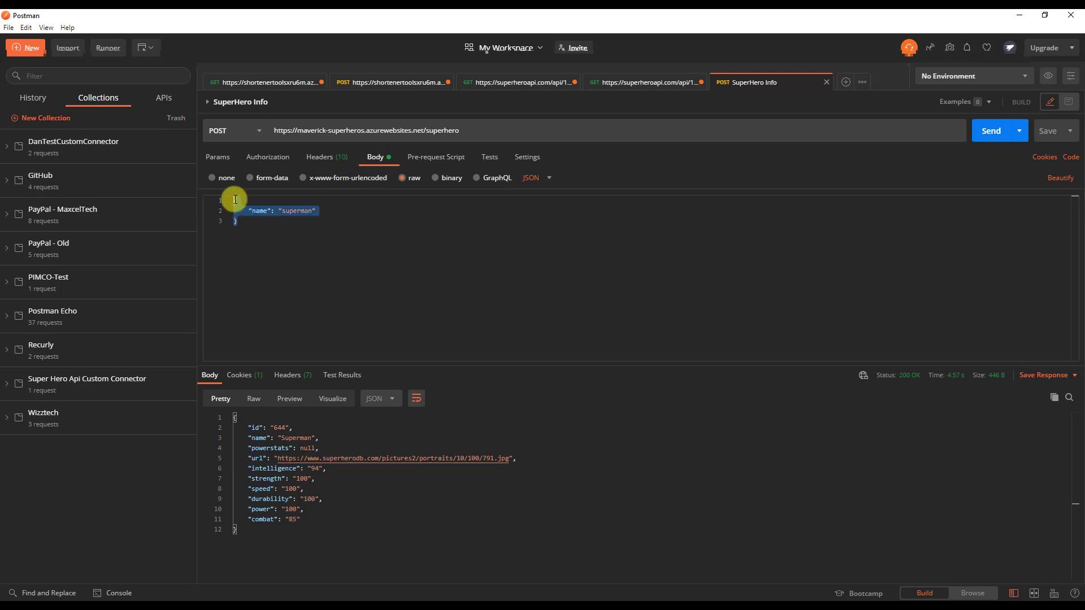
pyautogui.hotkey('alt', 'Tab')
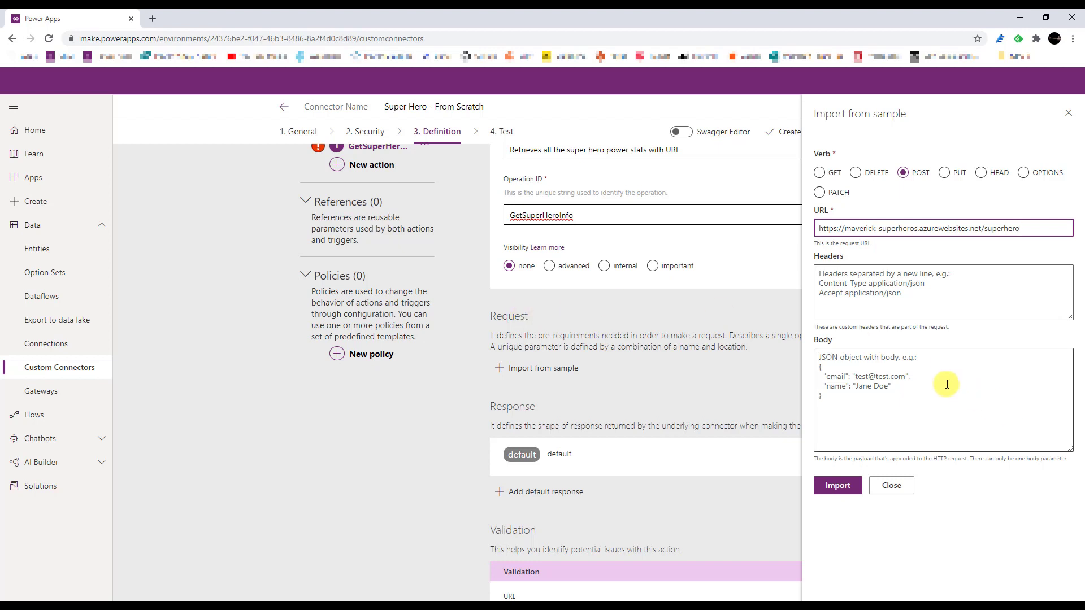
pyautogui.click(907, 366)
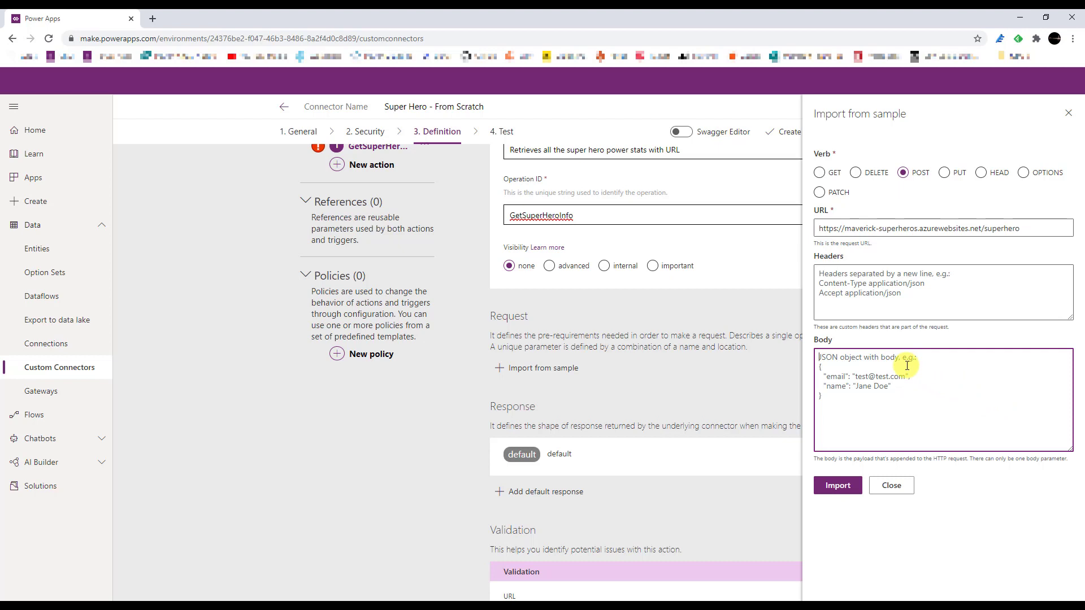
pyautogui.hotkey('ctrl', 'v')
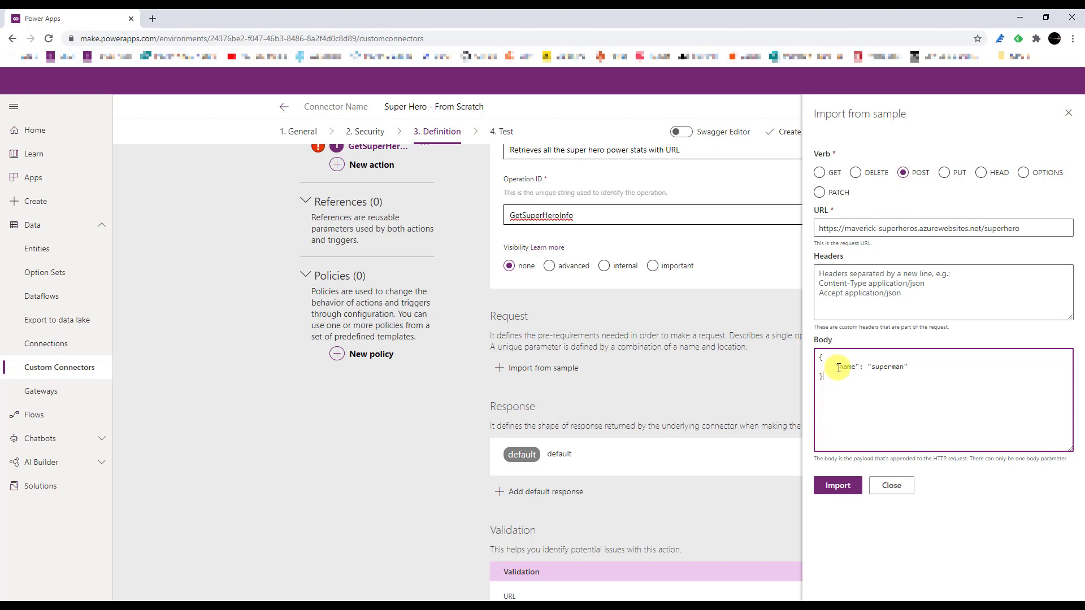
pyautogui.click(839, 486)
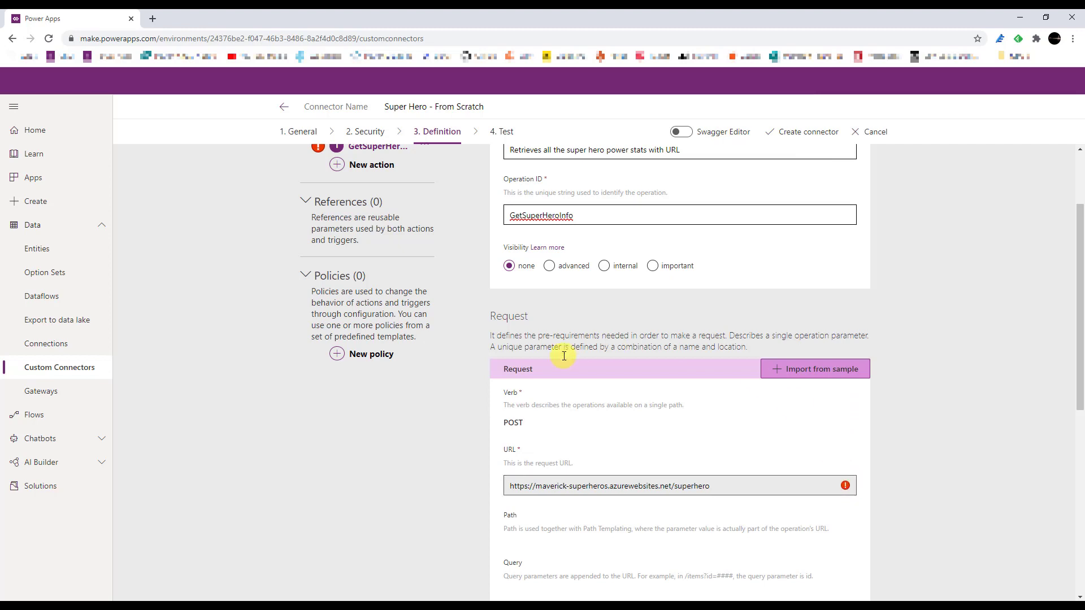
# Make the request's body parameter required and return to the action definition
pyautogui.scroll(-3, 640, 413)
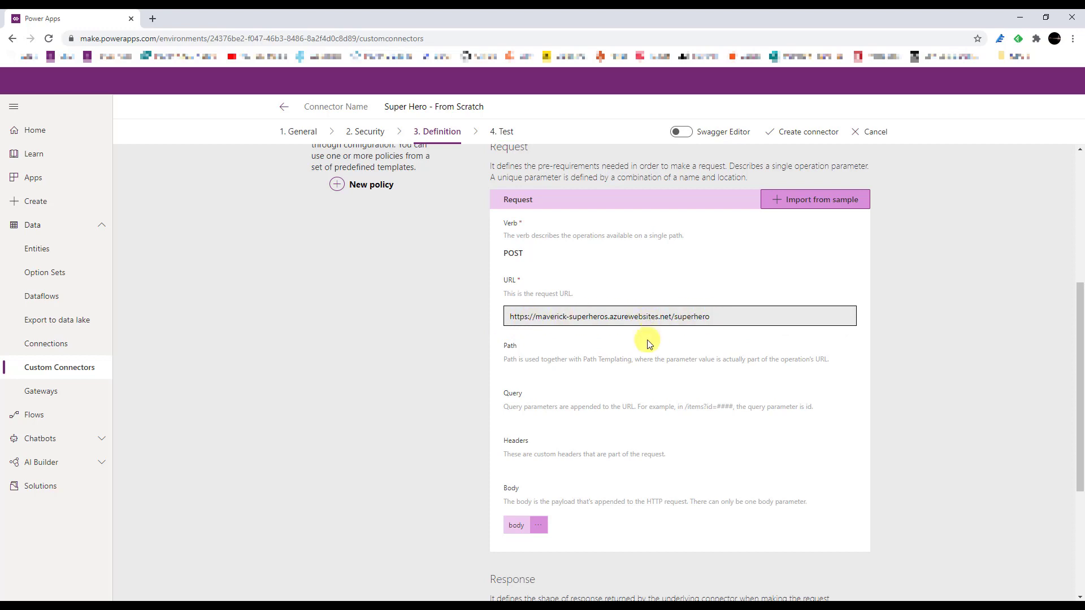
pyautogui.scroll(-1, 644, 345)
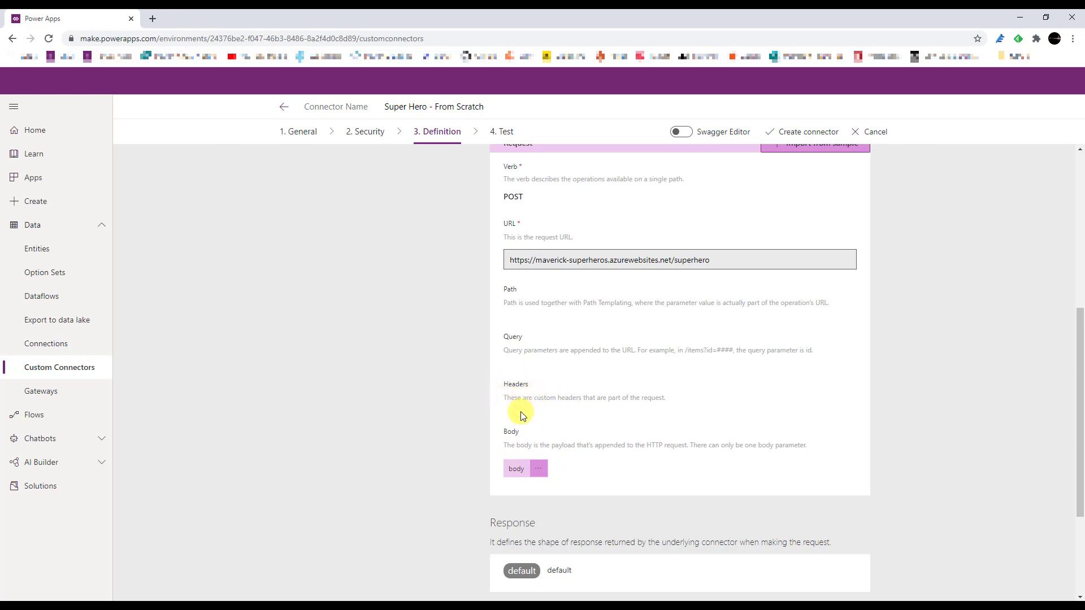
pyautogui.click(518, 479)
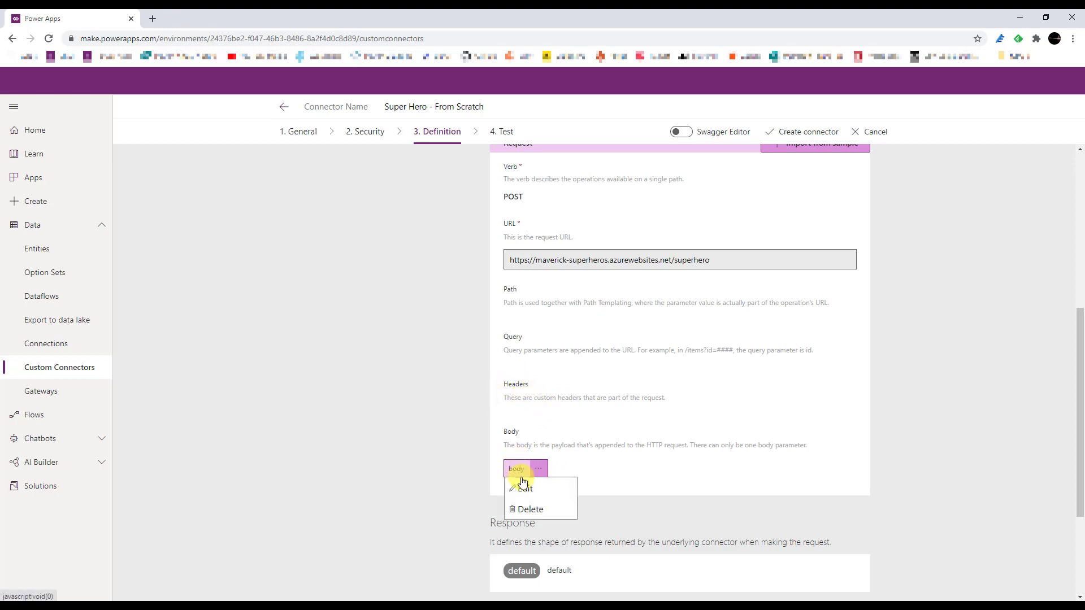
pyautogui.click(527, 490)
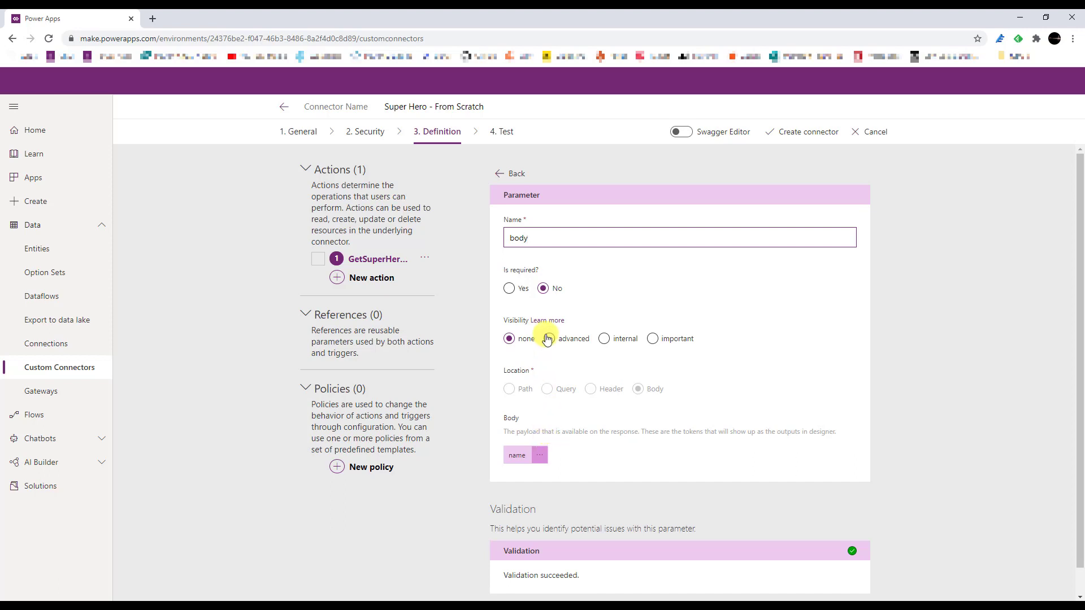
pyautogui.click(510, 289)
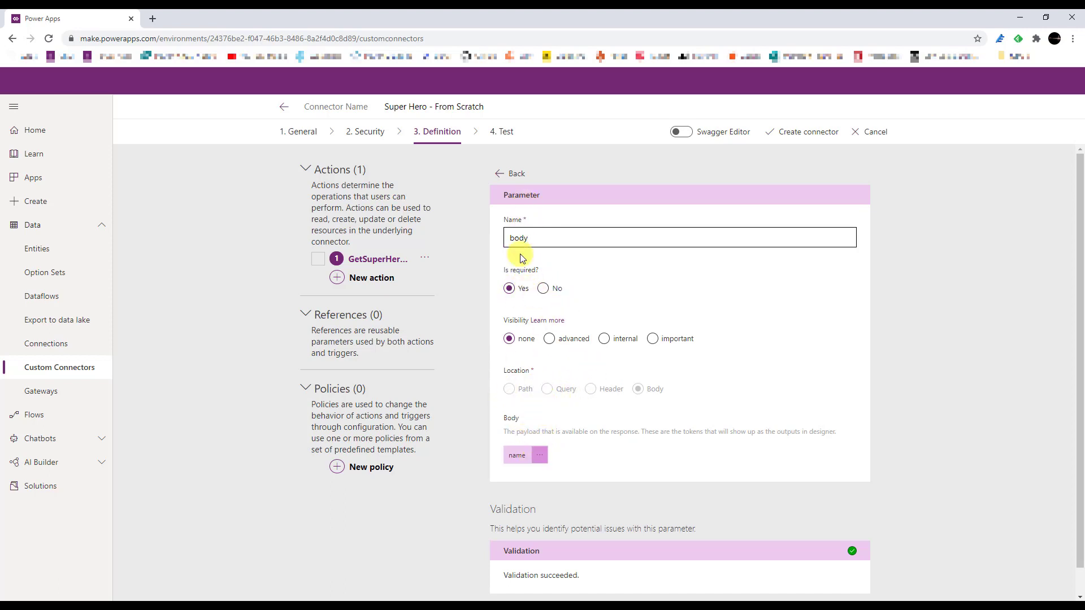
pyautogui.click(515, 177)
pyautogui.scroll(-3, 704, 402)
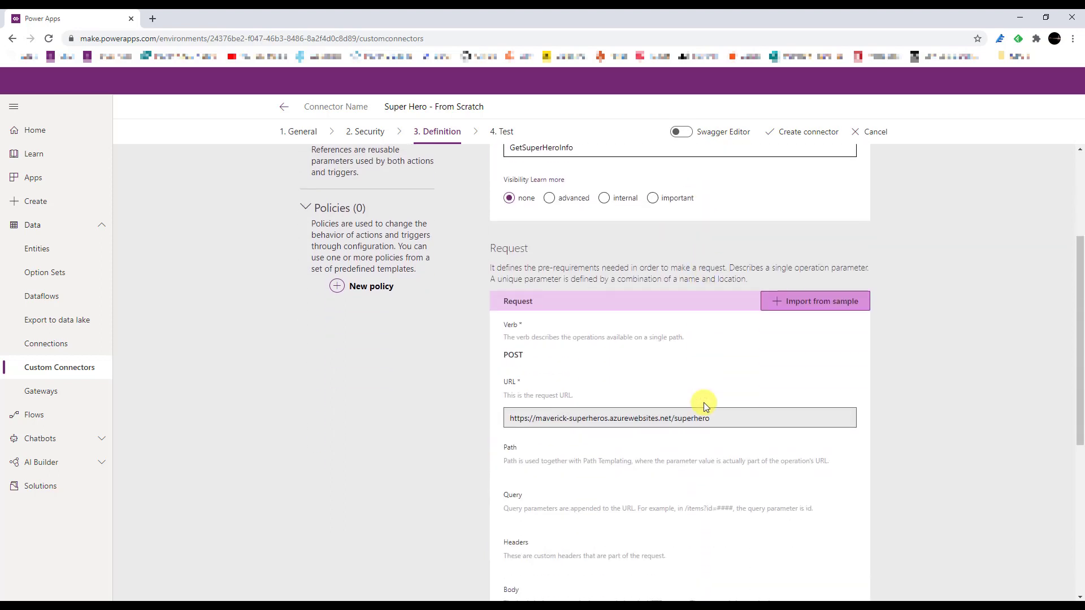
pyautogui.scroll(-5, 703, 403)
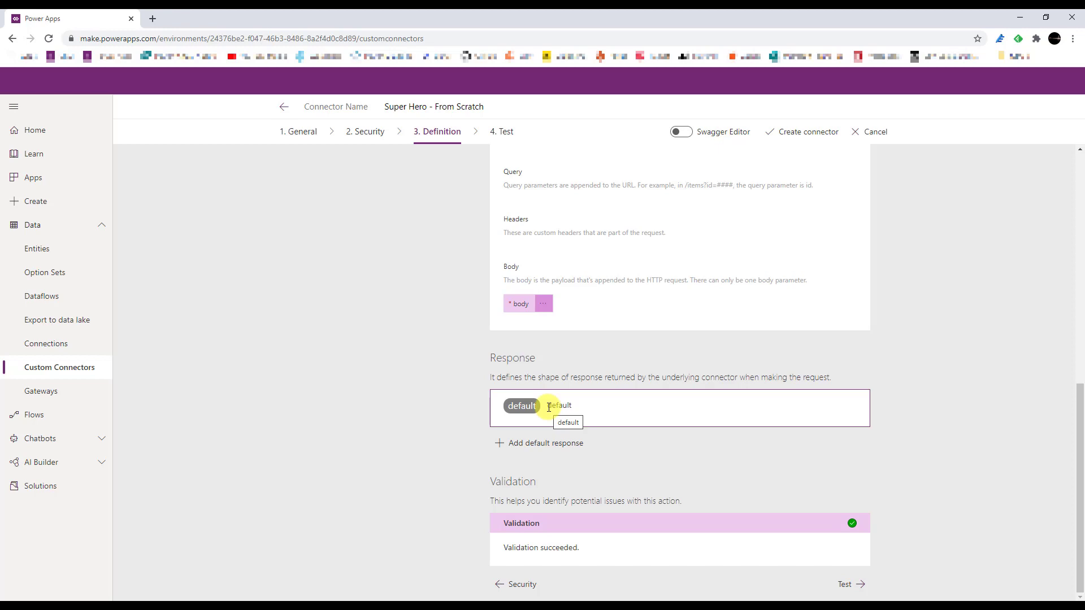
pyautogui.scroll(6, 549, 407)
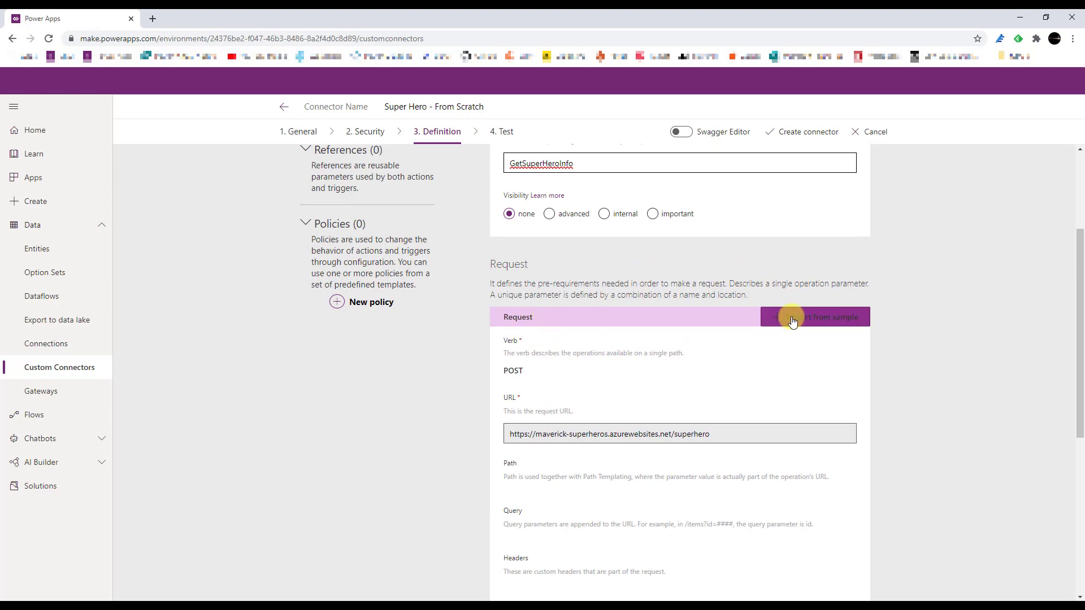
pyautogui.scroll(-6, 632, 398)
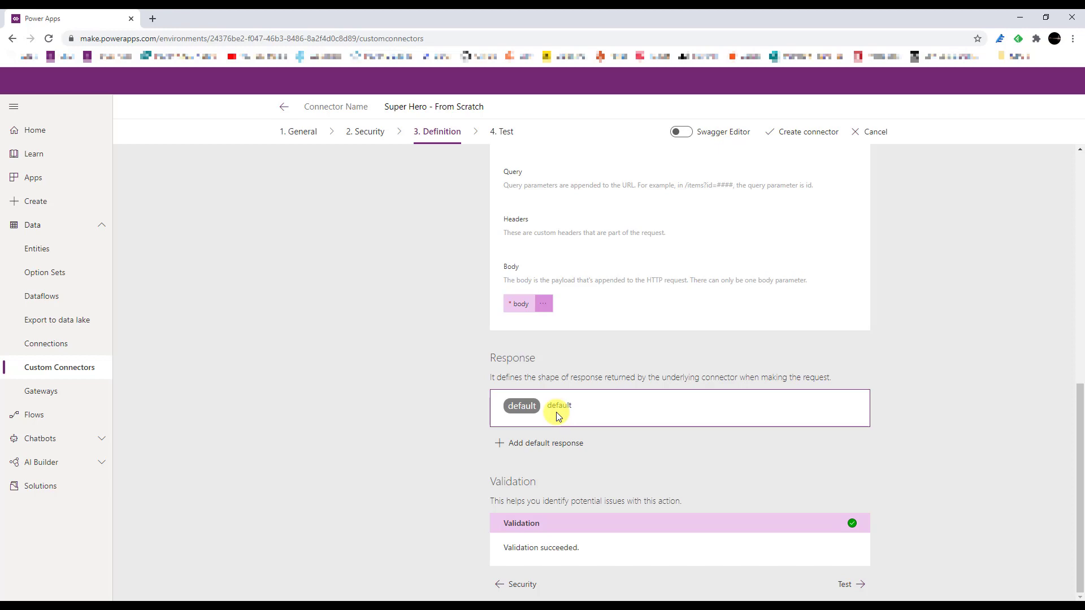
pyautogui.click(547, 444)
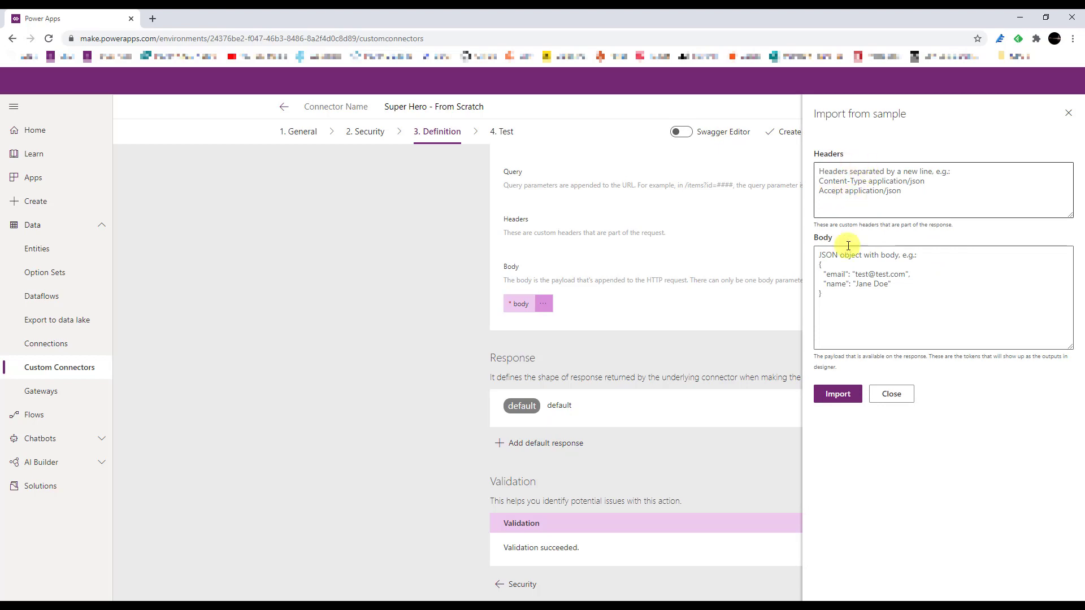
pyautogui.click(902, 395)
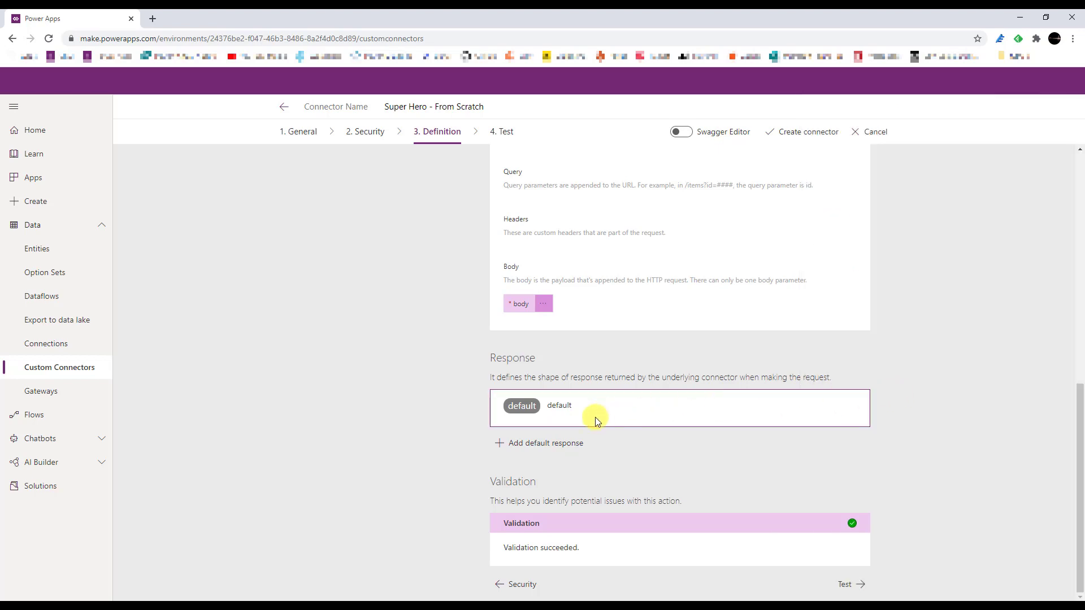
# Copy the Superman JSON response from Postman and import it as the sample body of the default response in Power Apps
pyautogui.click(561, 406)
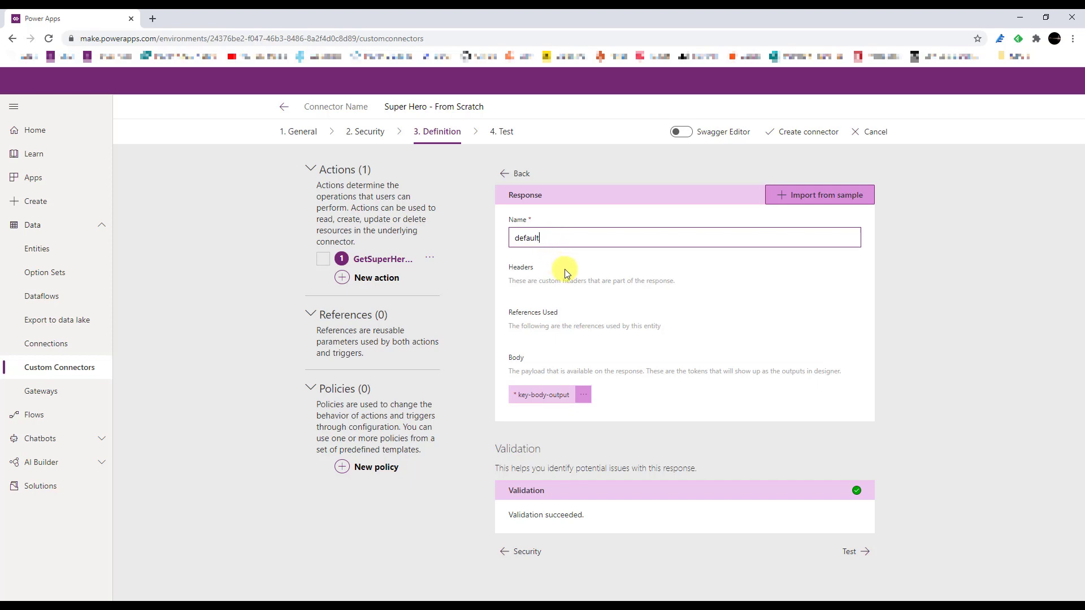
pyautogui.click(421, 606)
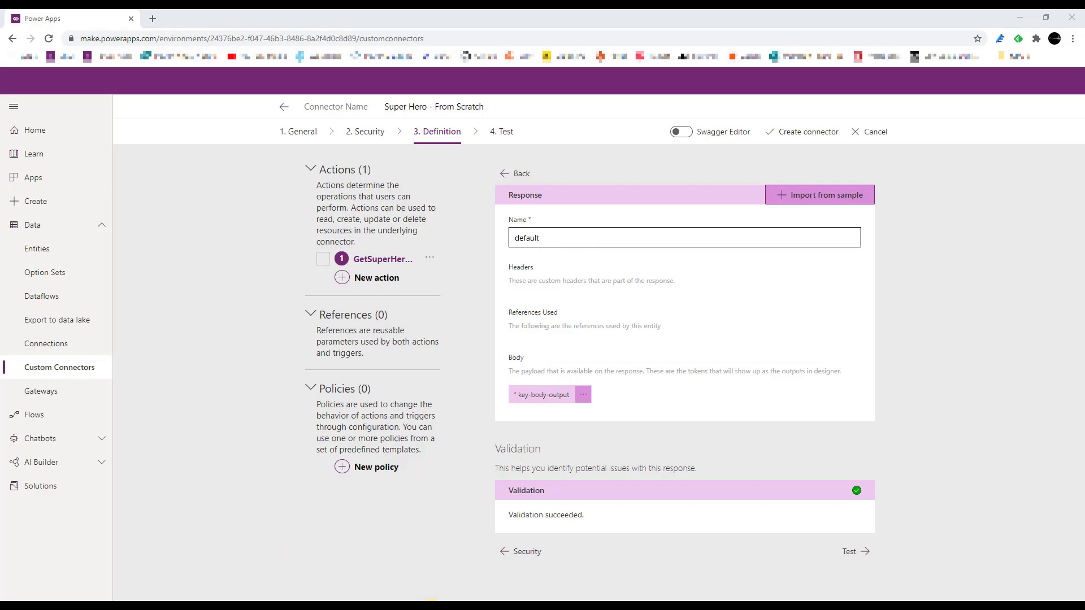
pyautogui.moveTo(250, 532); pyautogui.dragTo(231, 416)
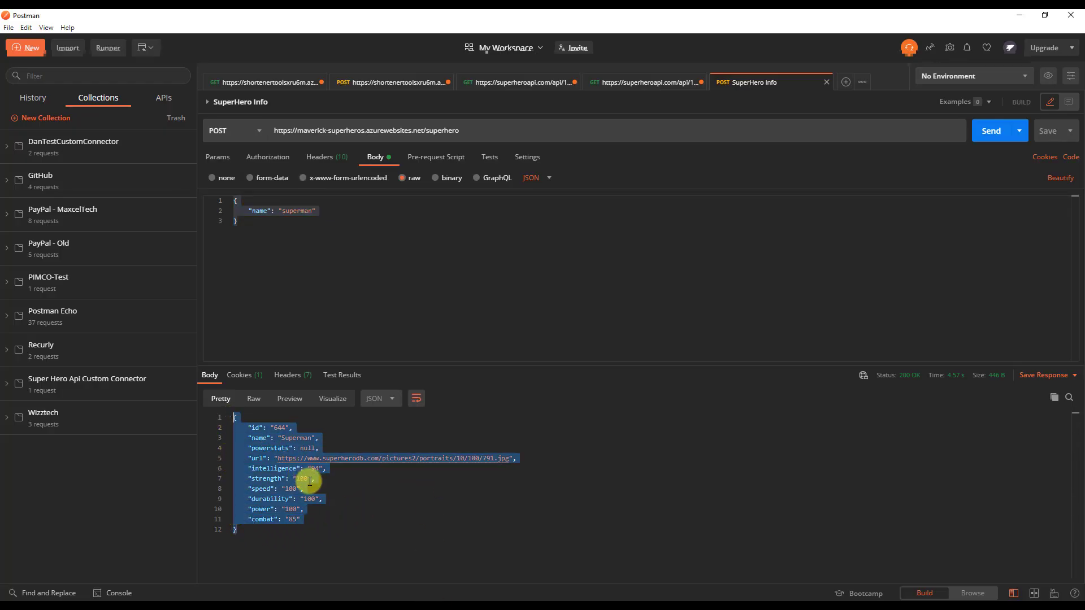
pyautogui.hotkey('alt', 'Tab')
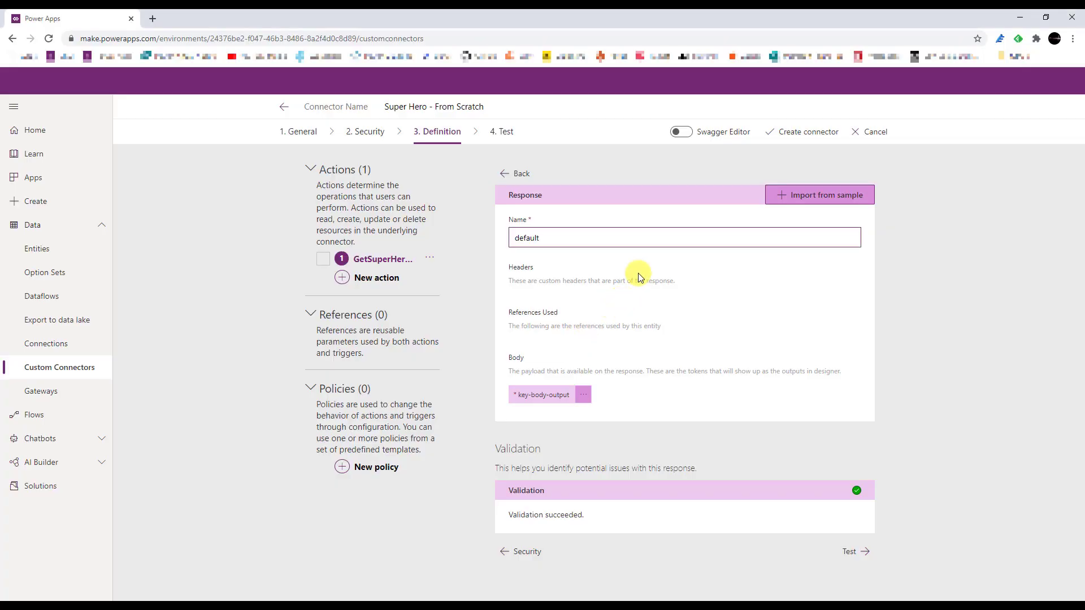
pyautogui.click(823, 202)
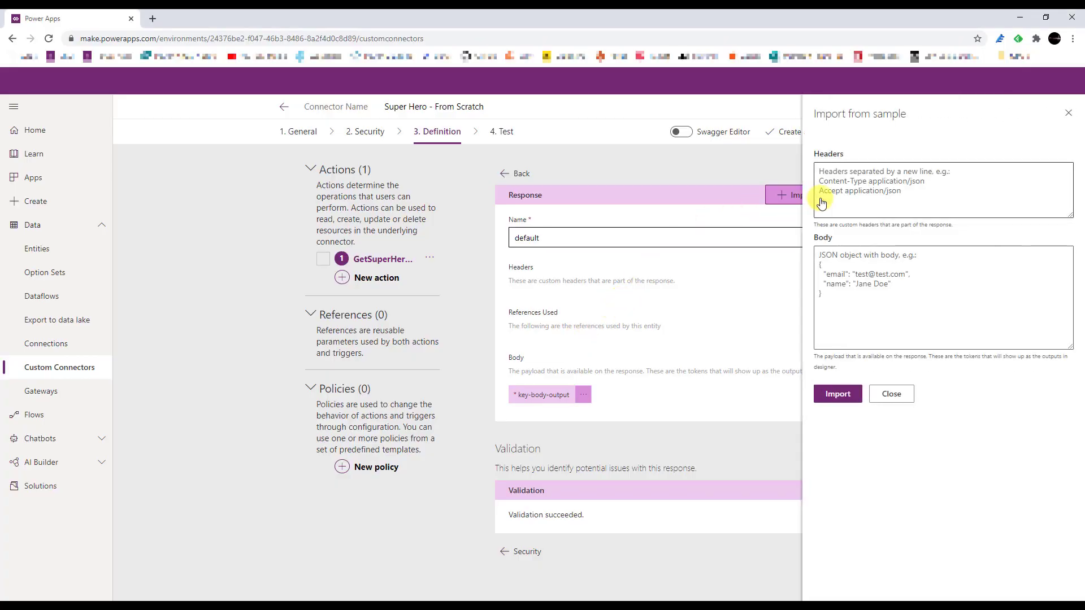
pyautogui.click(879, 253)
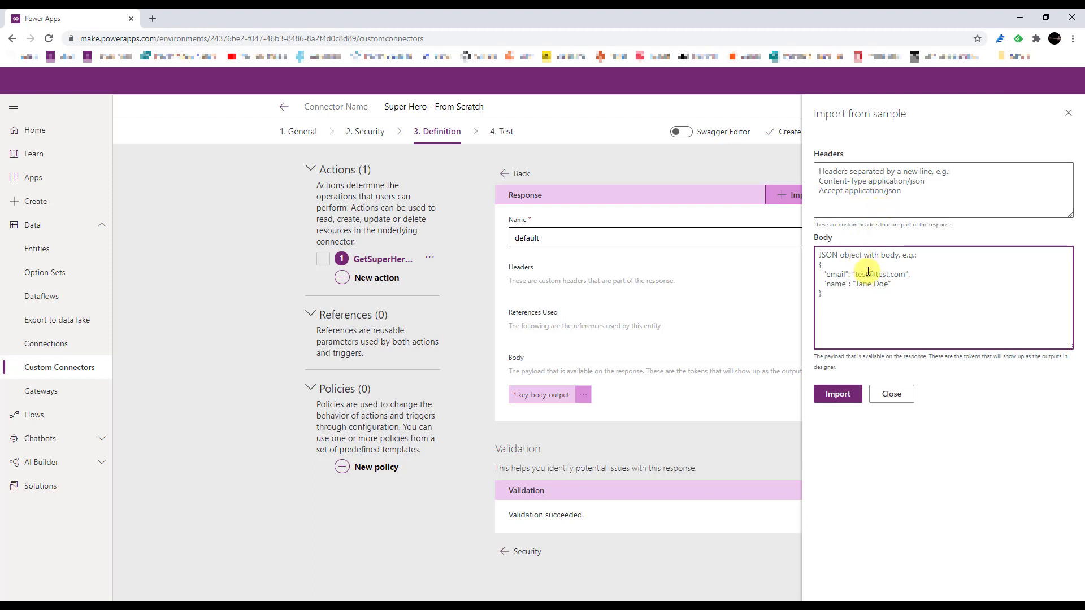
pyautogui.hotkey('ctrl', 'v')
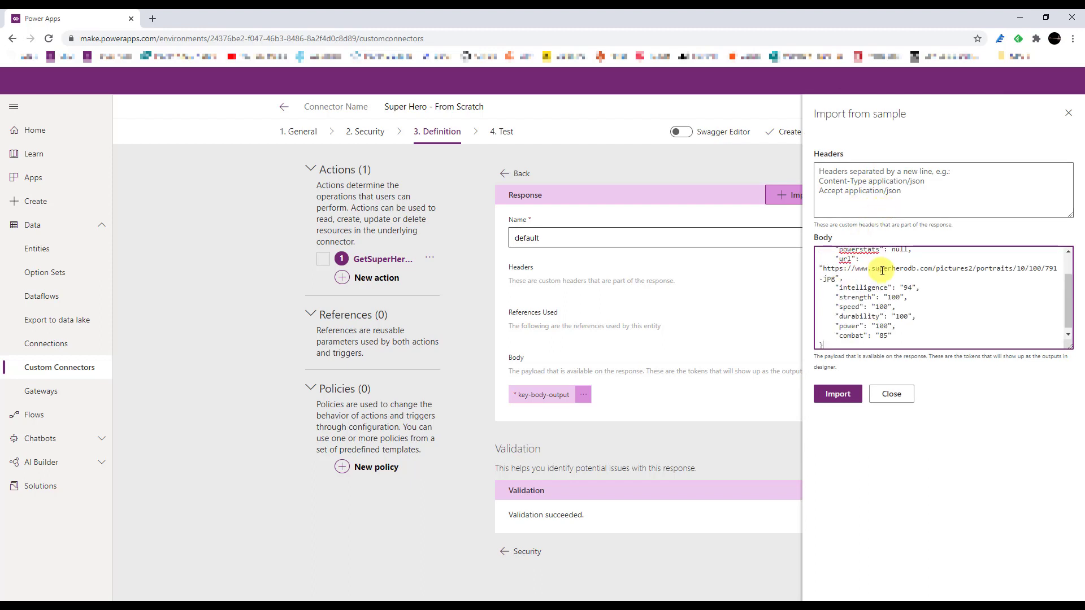
pyautogui.click(852, 398)
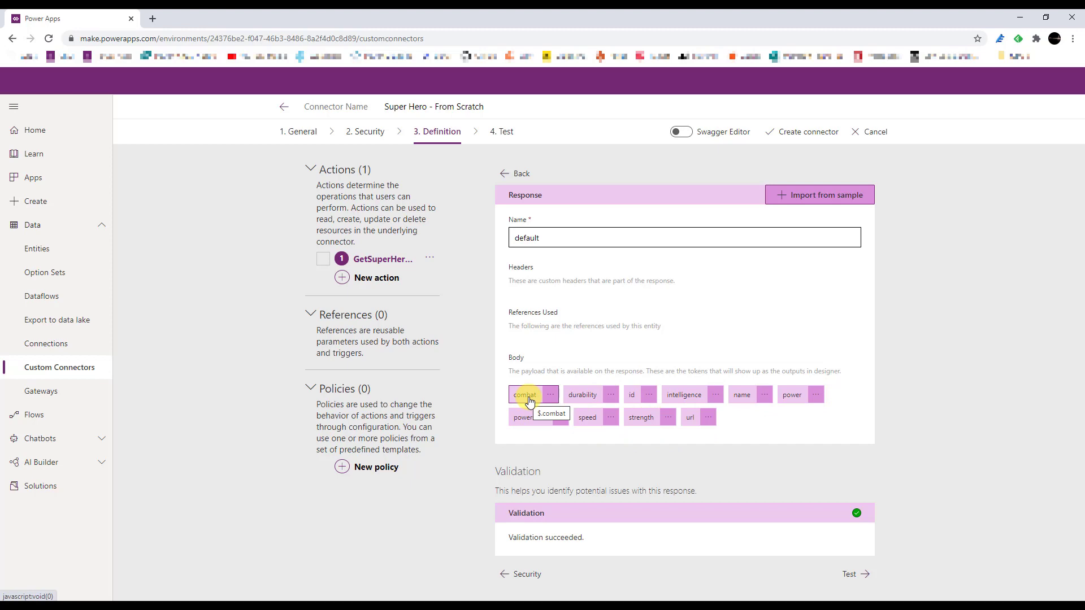
# Set both the title and the description of the response's url property to ImageUrl
pyautogui.click(709, 418)
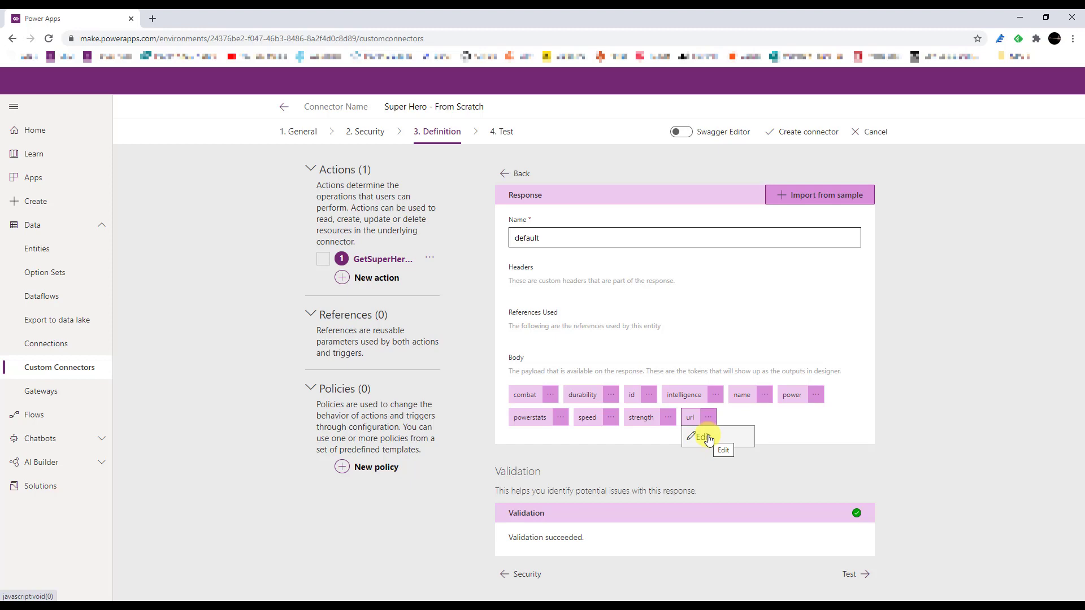
pyautogui.click(707, 437)
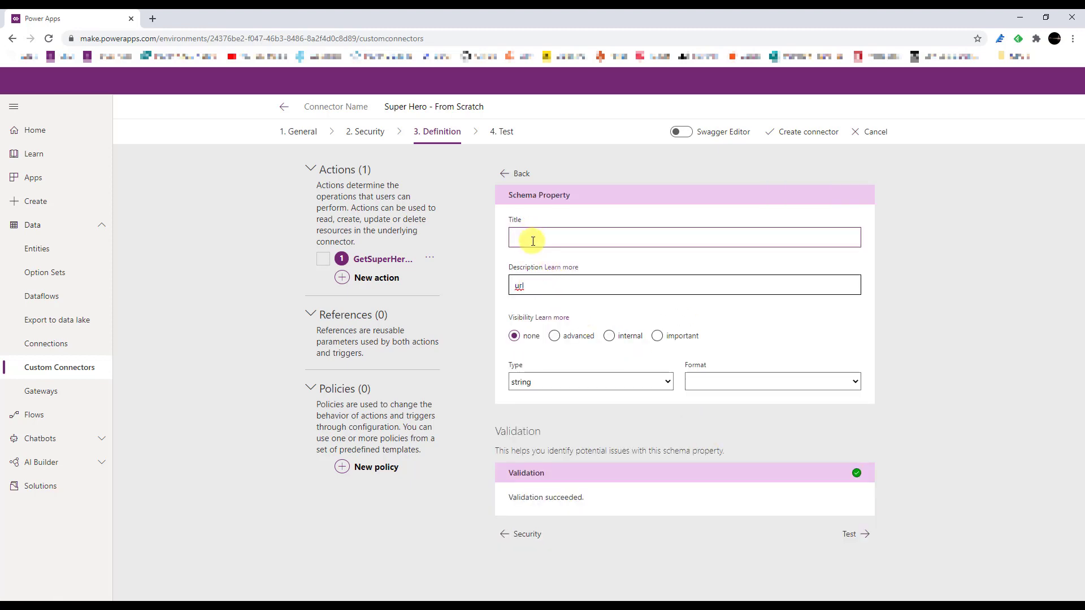
pyautogui.write('ImageUrl')
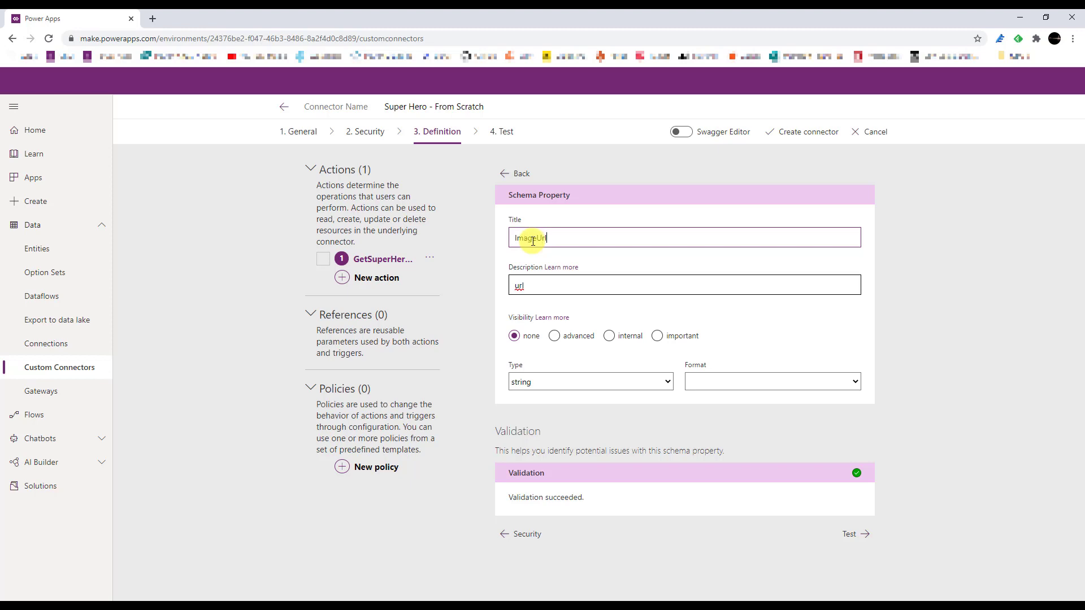
pyautogui.doubleClick(533, 241)
pyautogui.hotkey('ctrl', 'c')
pyautogui.doubleClick(519, 286)
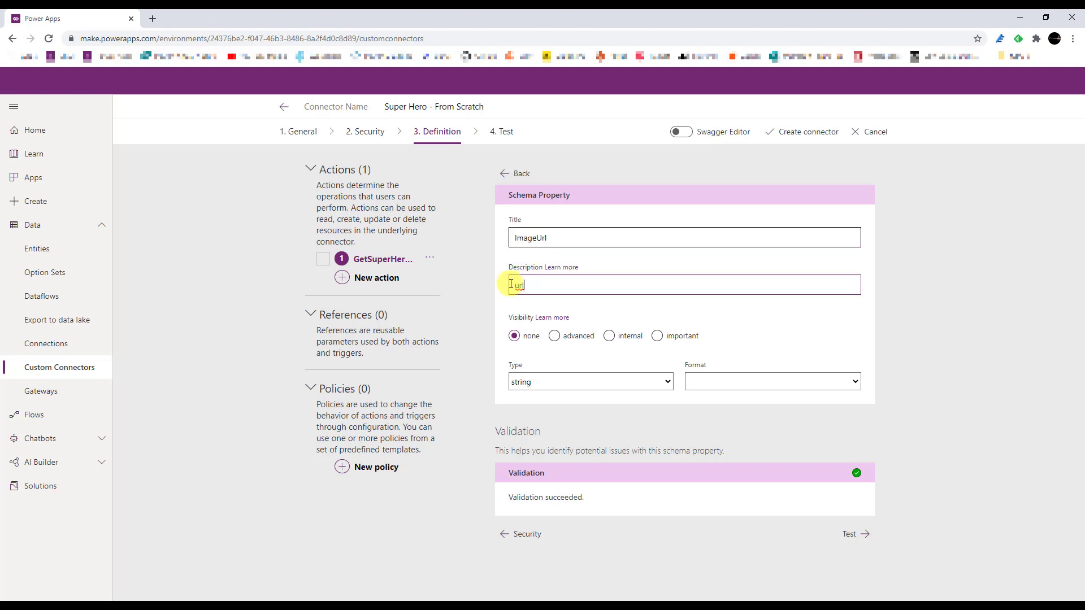
pyautogui.hotkey('ctrl', 'v')
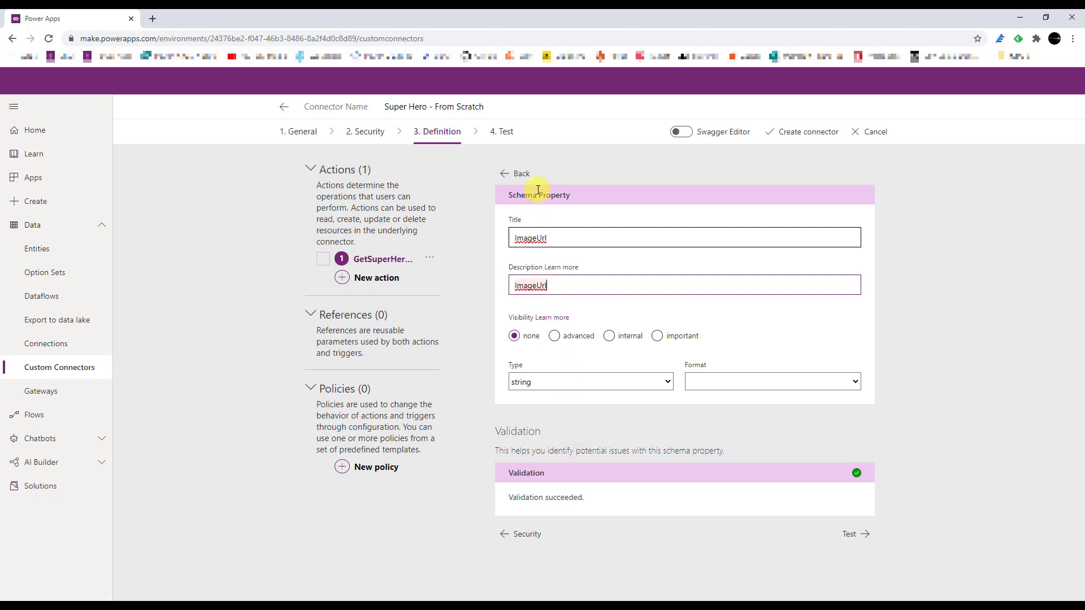
pyautogui.click(522, 174)
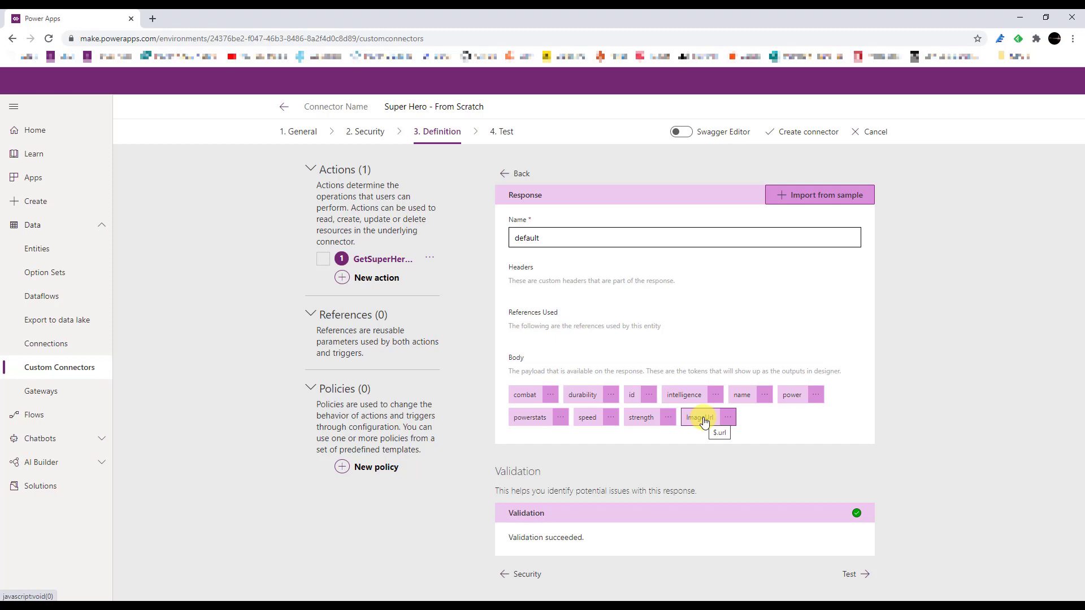
# Review the action's request and response definition, proceed to the test stage and create the connector
pyautogui.click(518, 173)
pyautogui.scroll(-6, 685, 418)
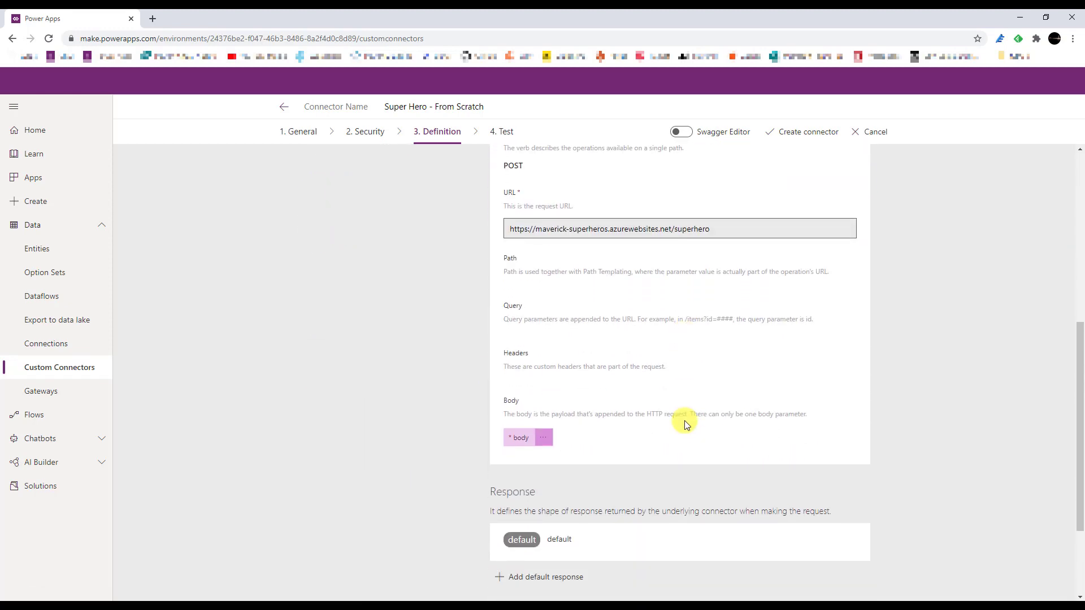
pyautogui.scroll(2, 681, 396)
pyautogui.scroll(3, 678, 367)
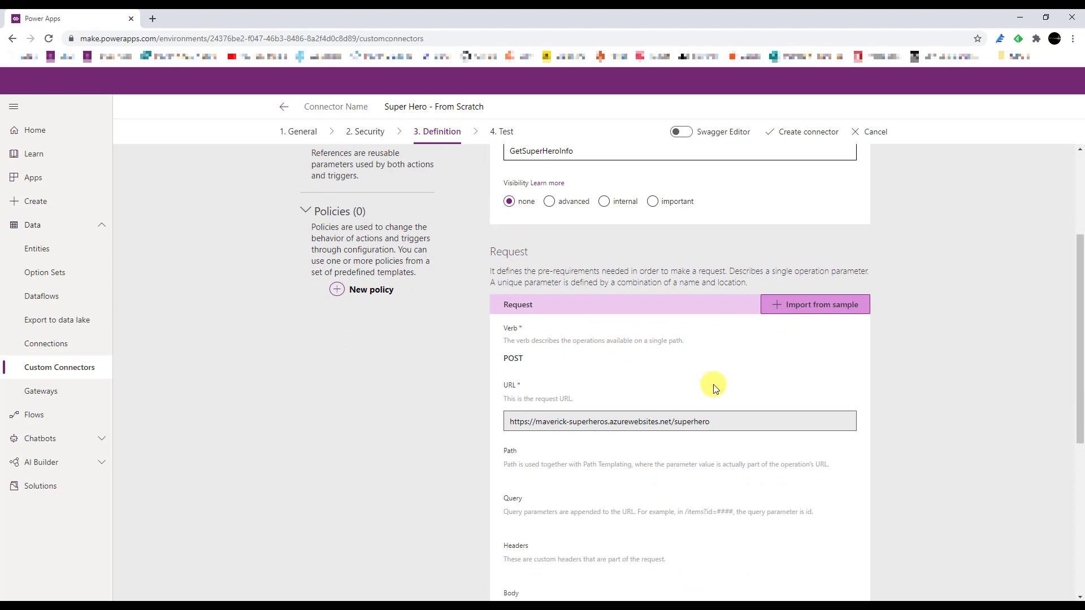
pyautogui.scroll(-7, 715, 354)
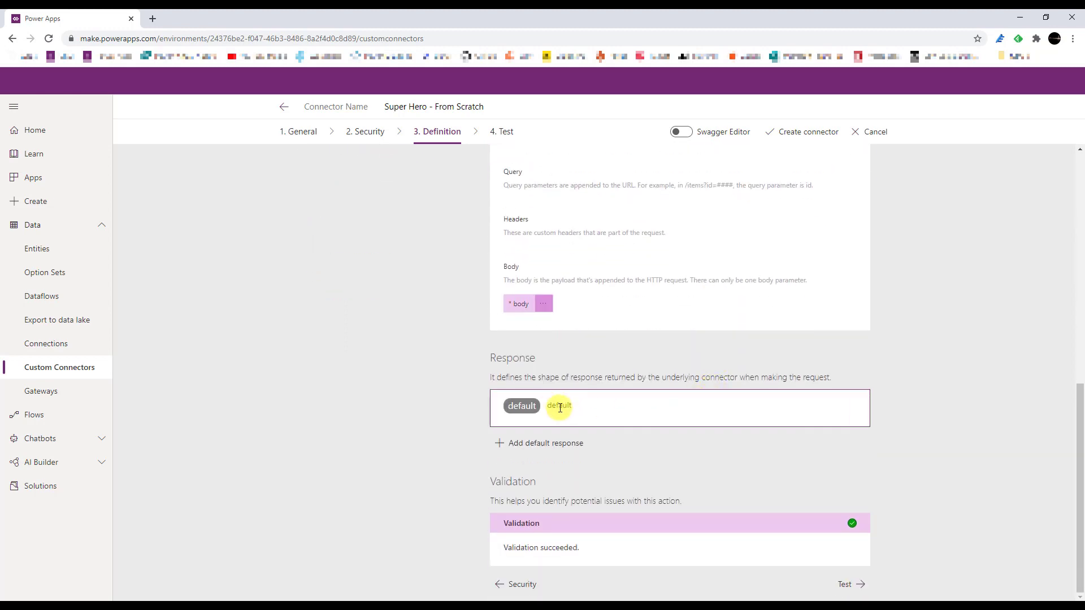
pyautogui.click(845, 588)
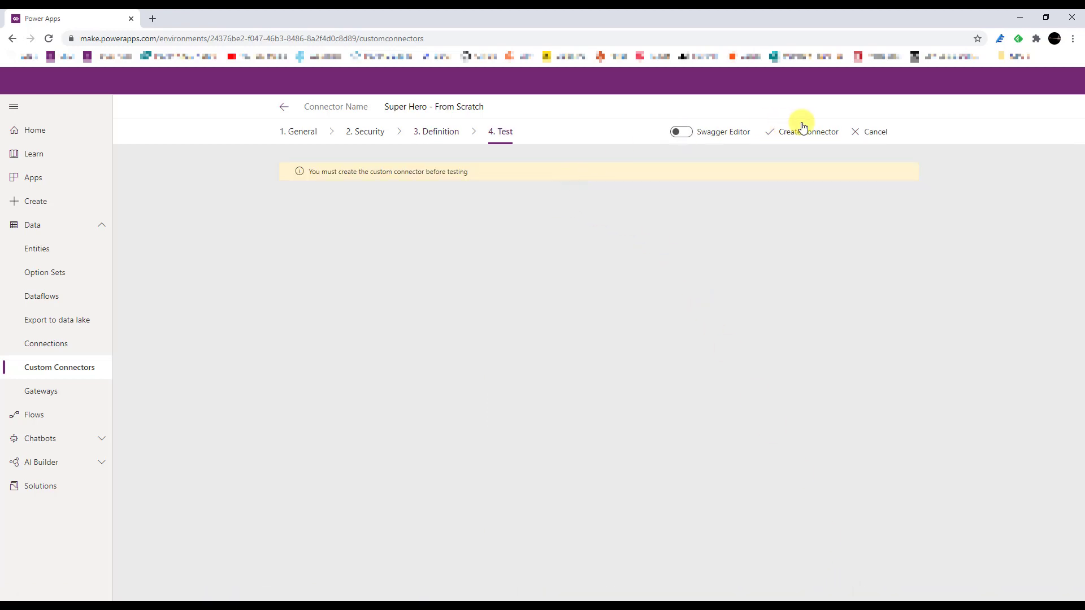
pyautogui.click(817, 135)
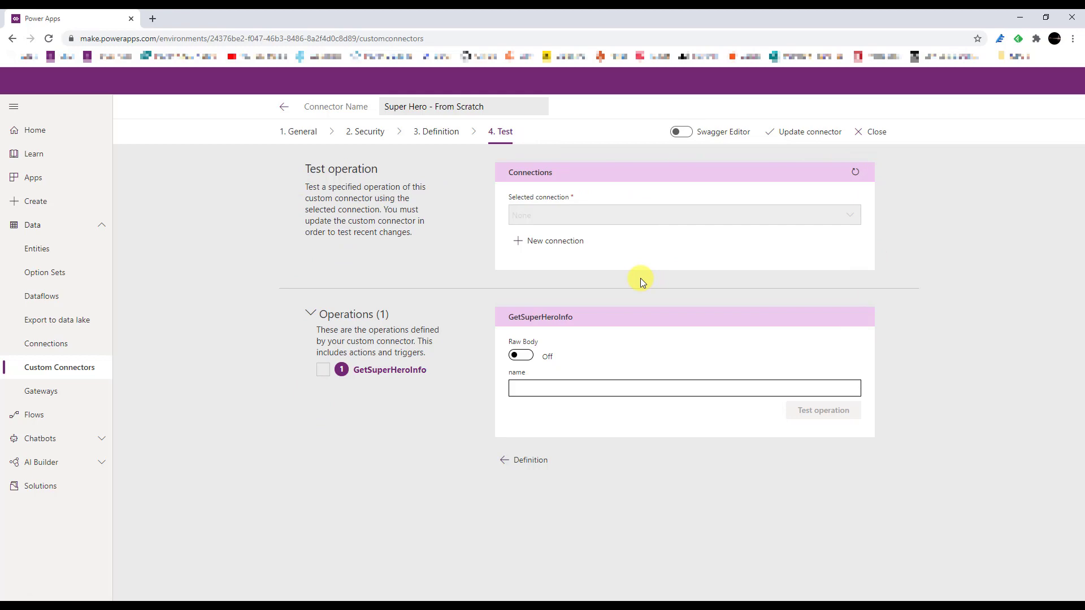
# Create a new connection for the Super Hero - From Scratch connector and locate it in the connections list
pyautogui.click(565, 242)
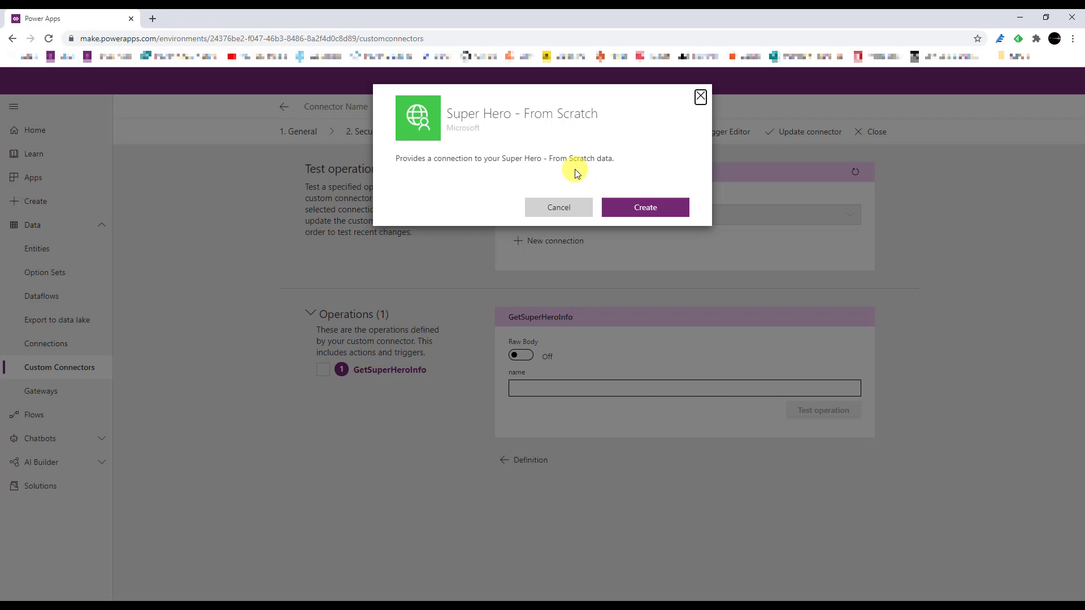
pyautogui.click(654, 213)
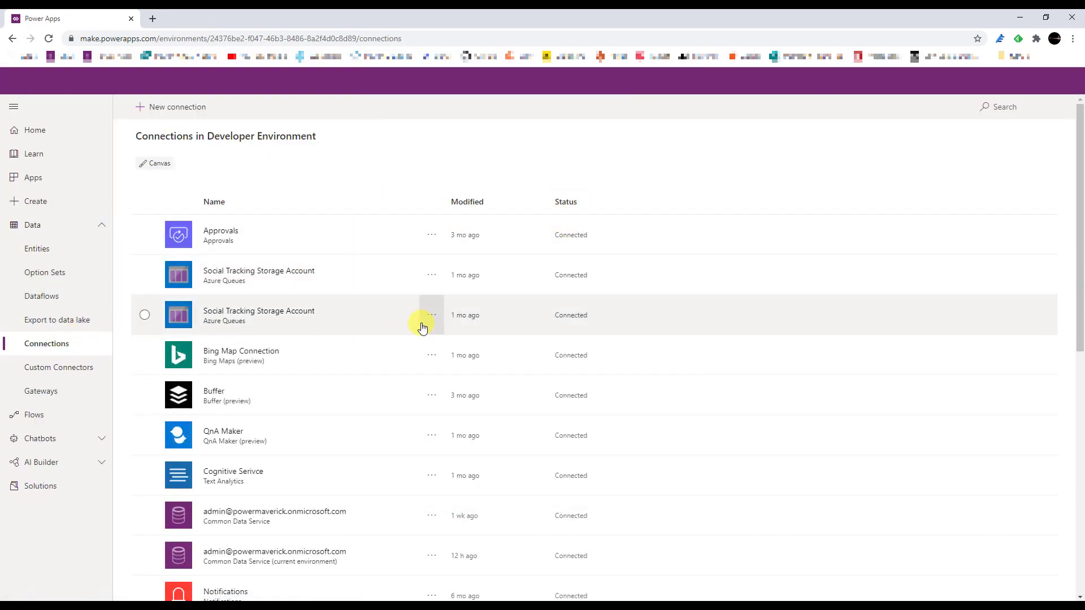
pyautogui.scroll(-9, 341, 346)
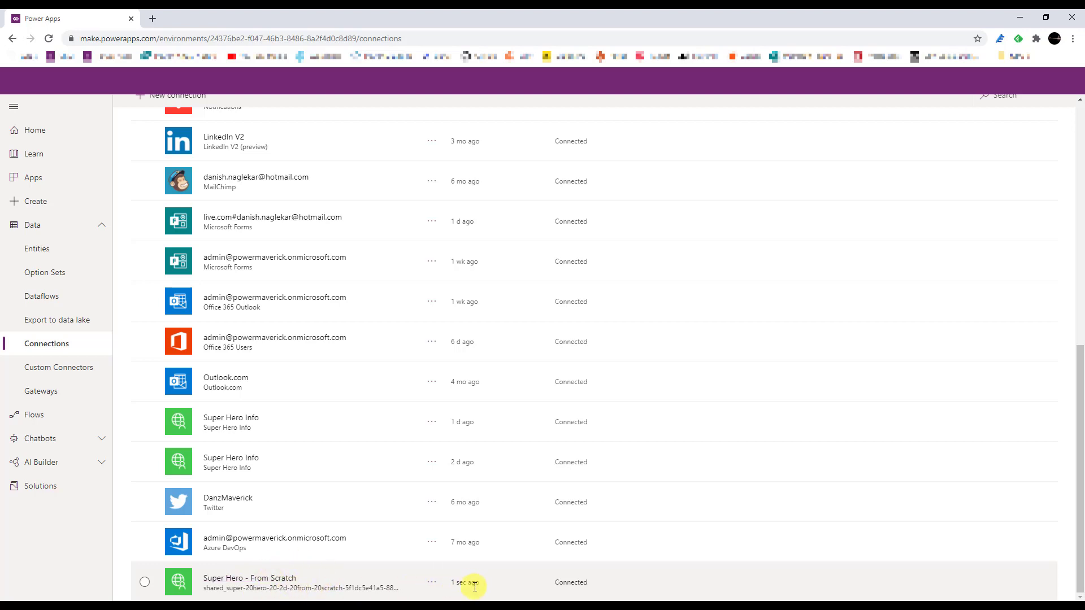
# Open the Super Hero - From Scratch custom connector for editing and select its connection in the test stage
pyautogui.click(74, 374)
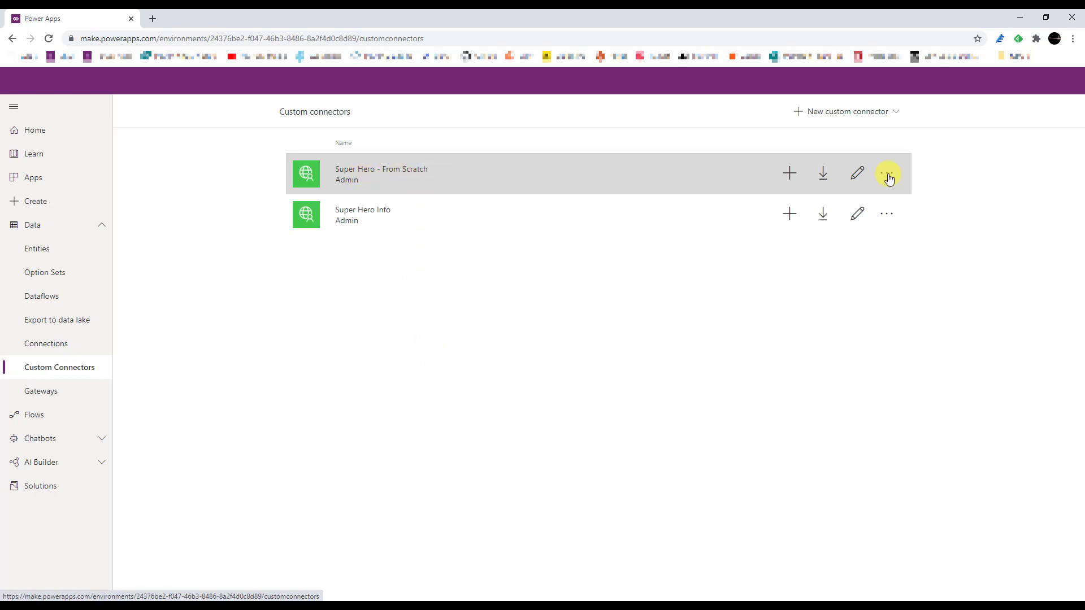
pyautogui.click(858, 175)
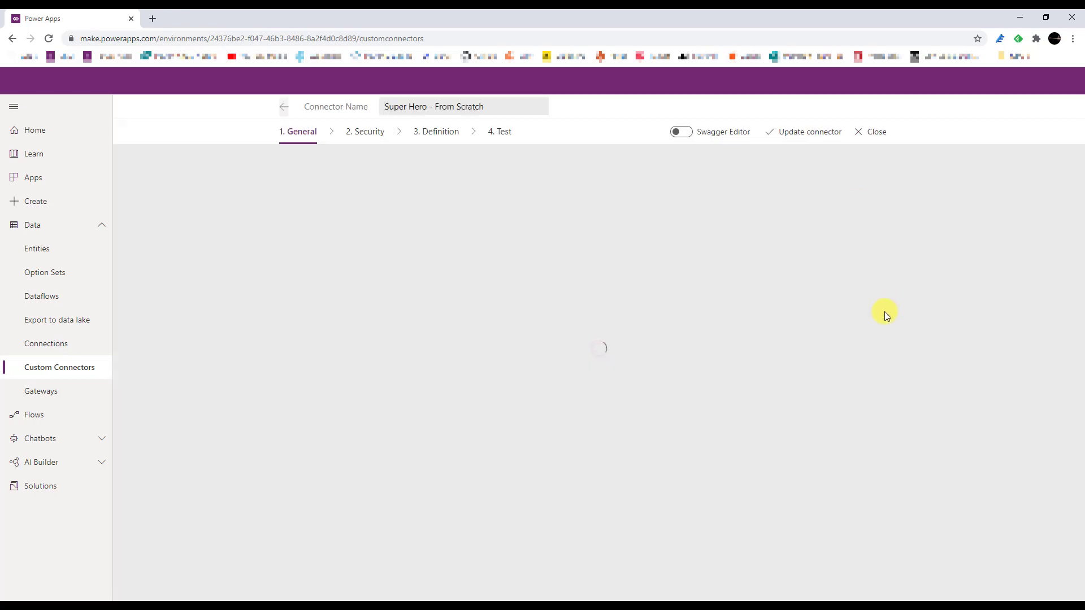
pyautogui.click(506, 132)
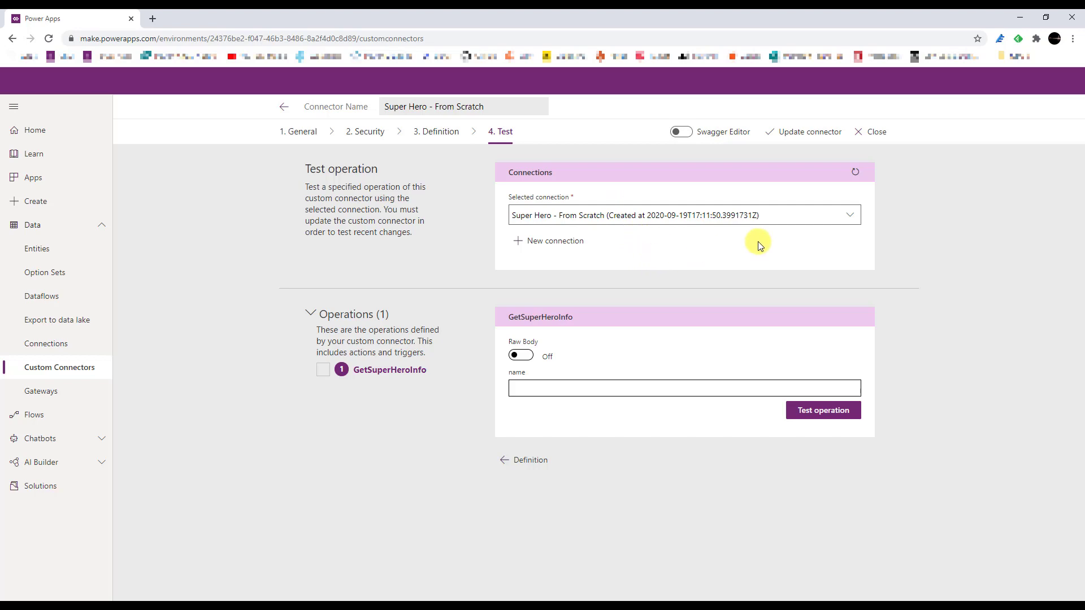
pyautogui.click(845, 216)
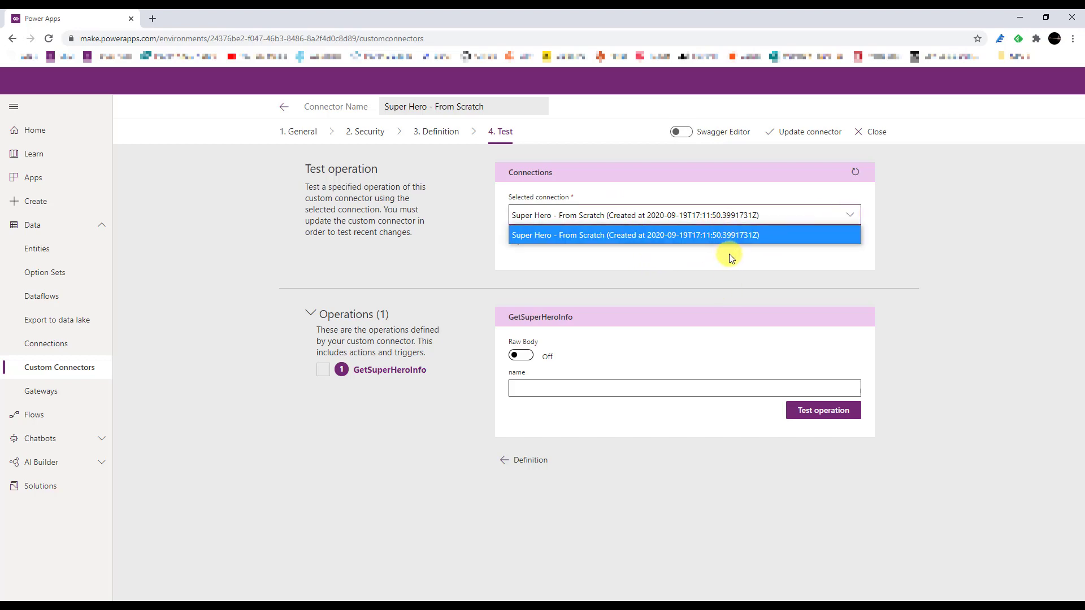
pyautogui.click(732, 260)
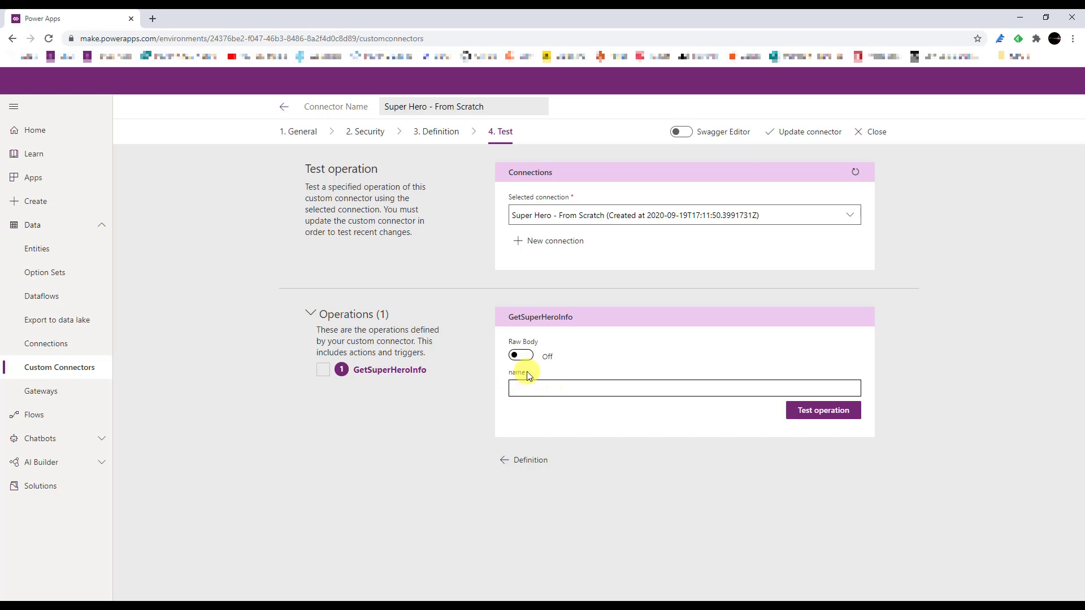
# Test the GetSuperHeroInfo operation with the name batman and examine the status and body of the response
pyautogui.click(527, 387)
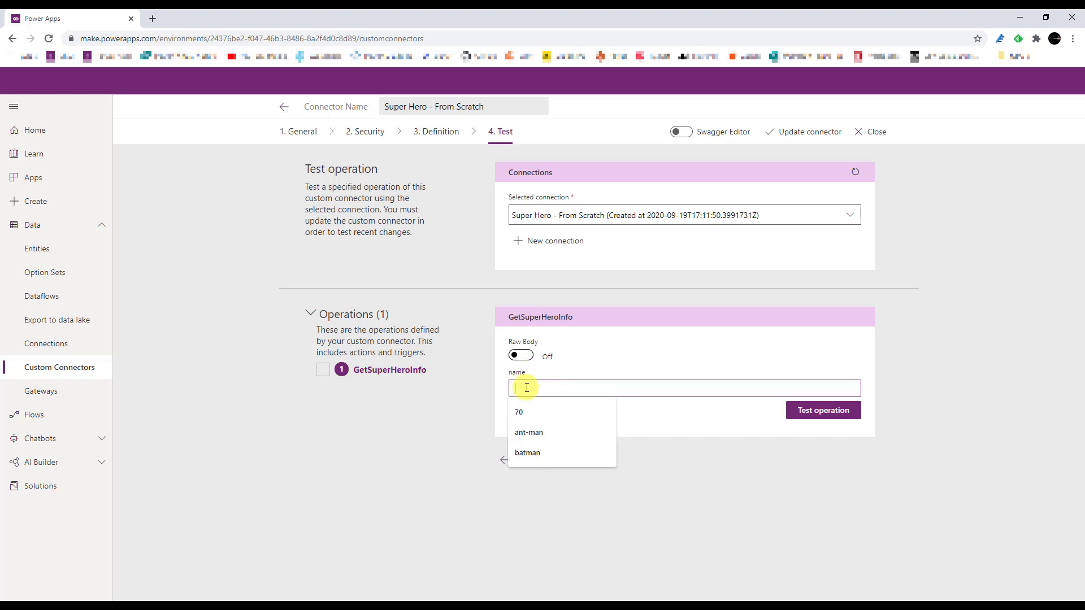
pyautogui.write('batman')
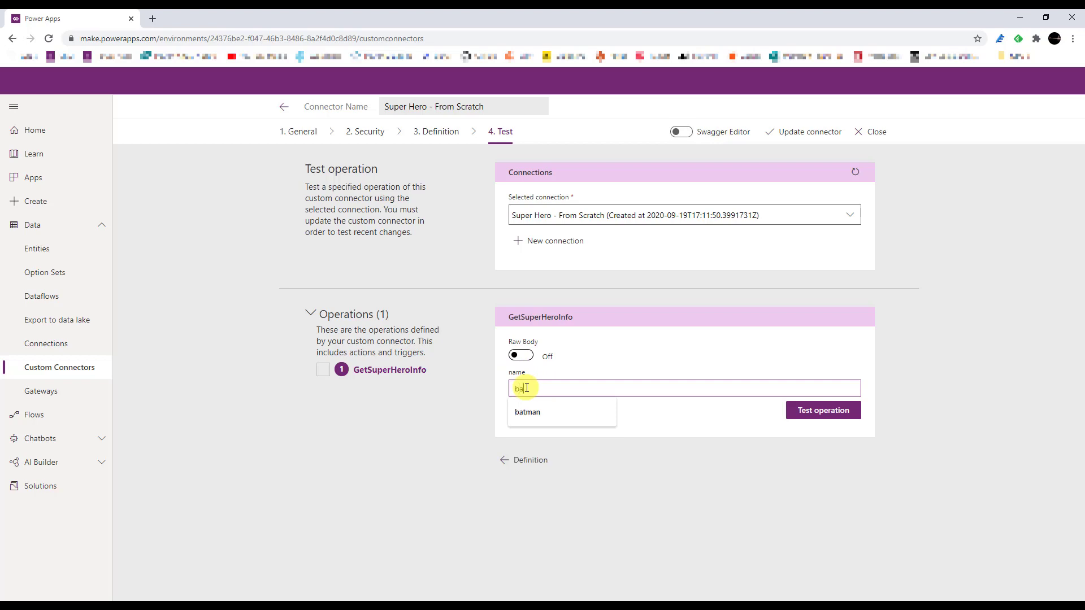
pyautogui.click(827, 417)
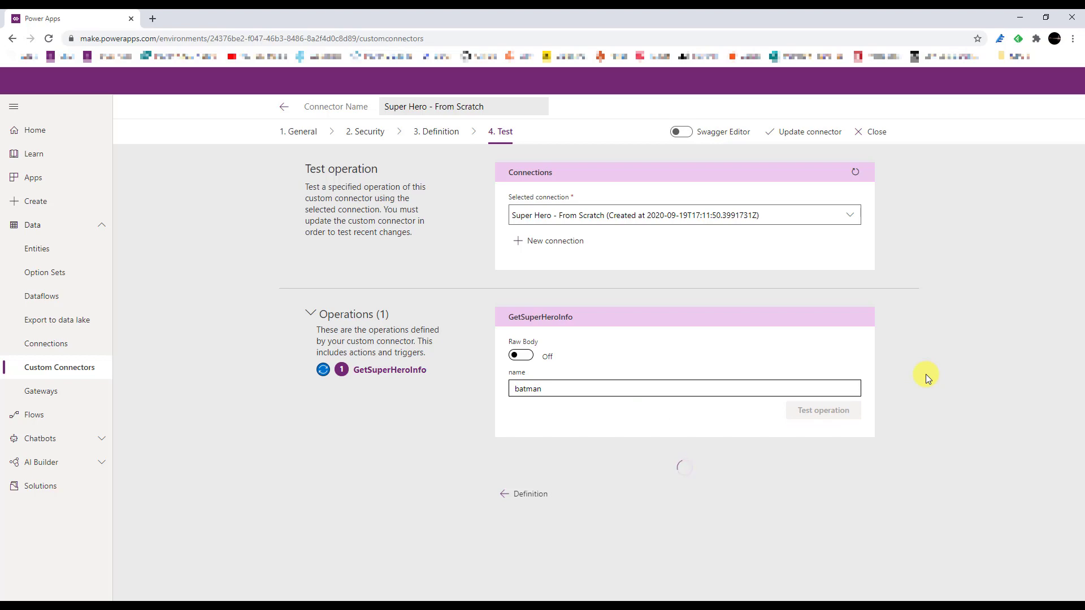
pyautogui.scroll(-5, 926, 374)
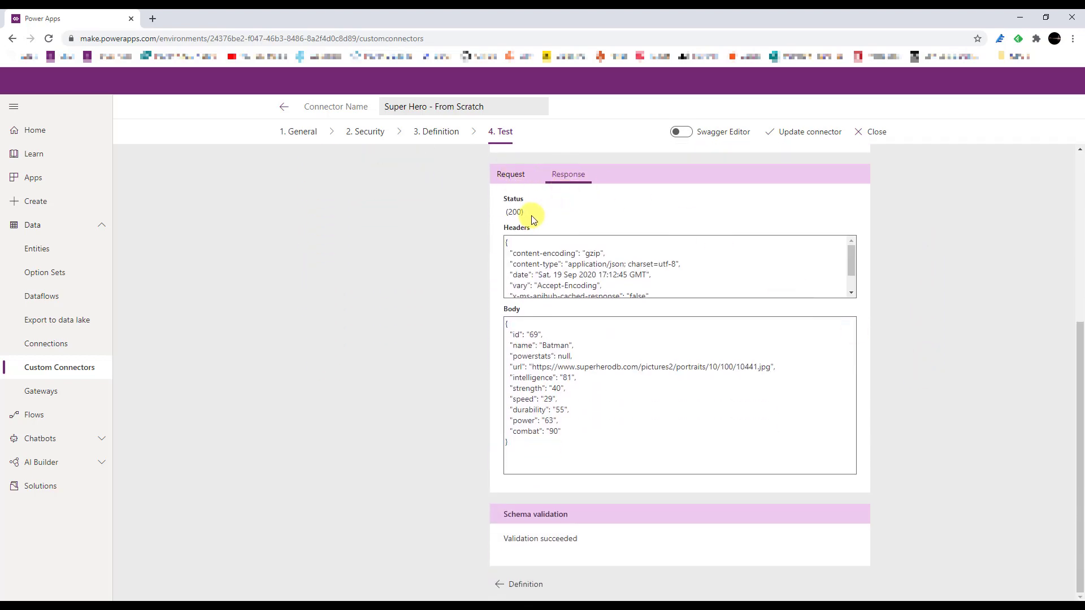
pyautogui.moveTo(507, 443); pyautogui.dragTo(506, 317)
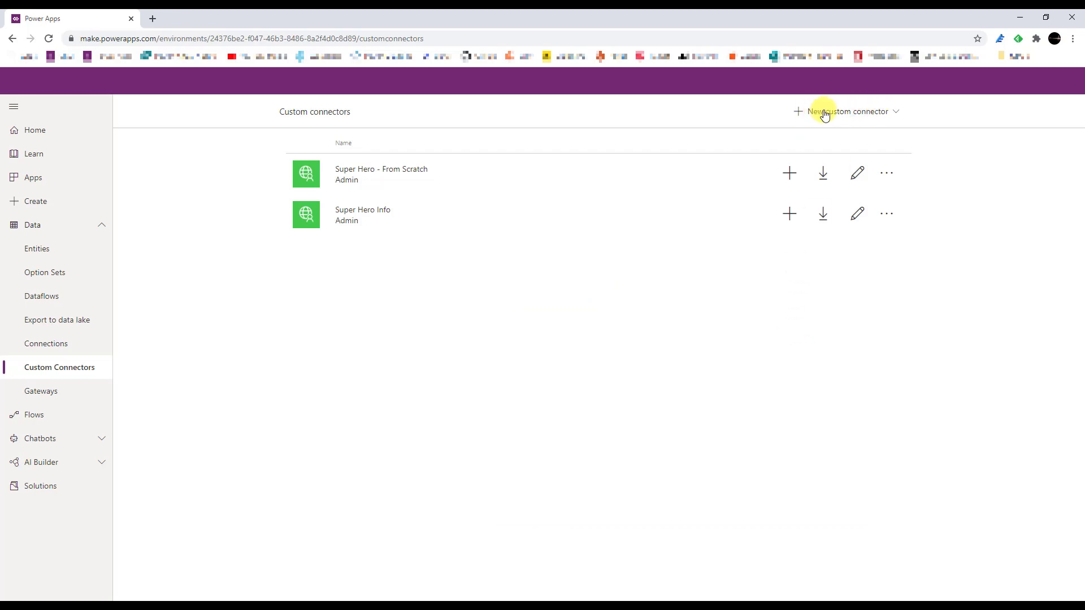
# Start a new custom connector from a Postman collection import, and switch to Postman
pyautogui.click(865, 113)
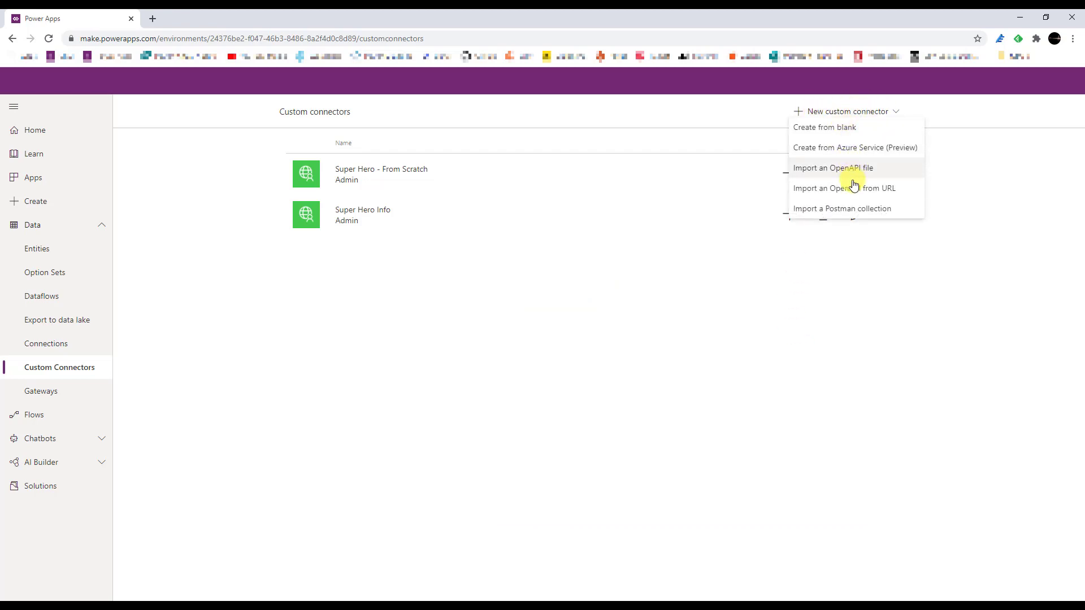
pyautogui.click(820, 211)
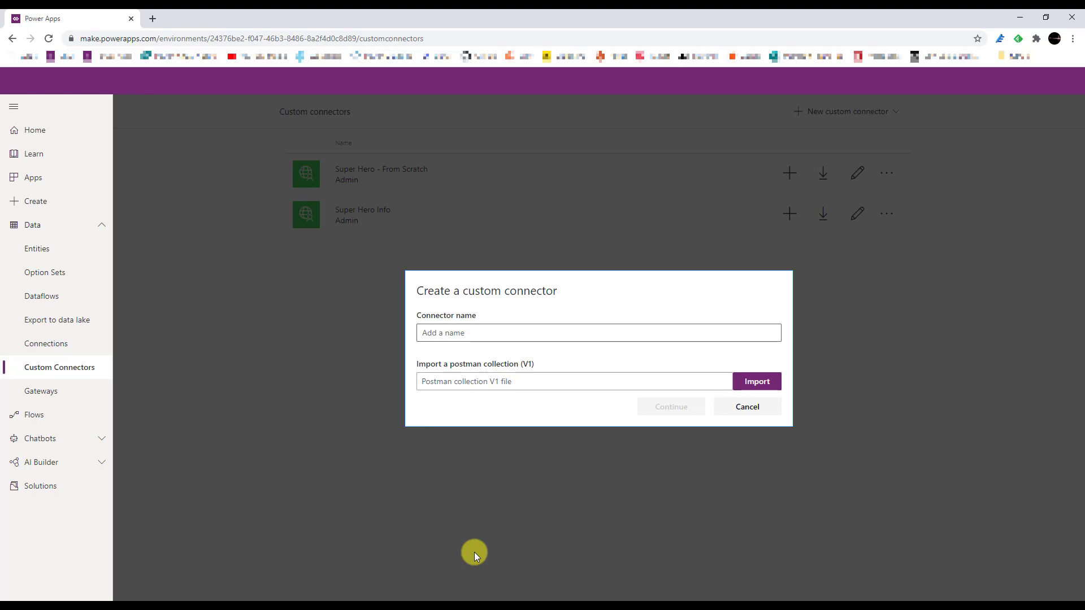
pyautogui.click(444, 606)
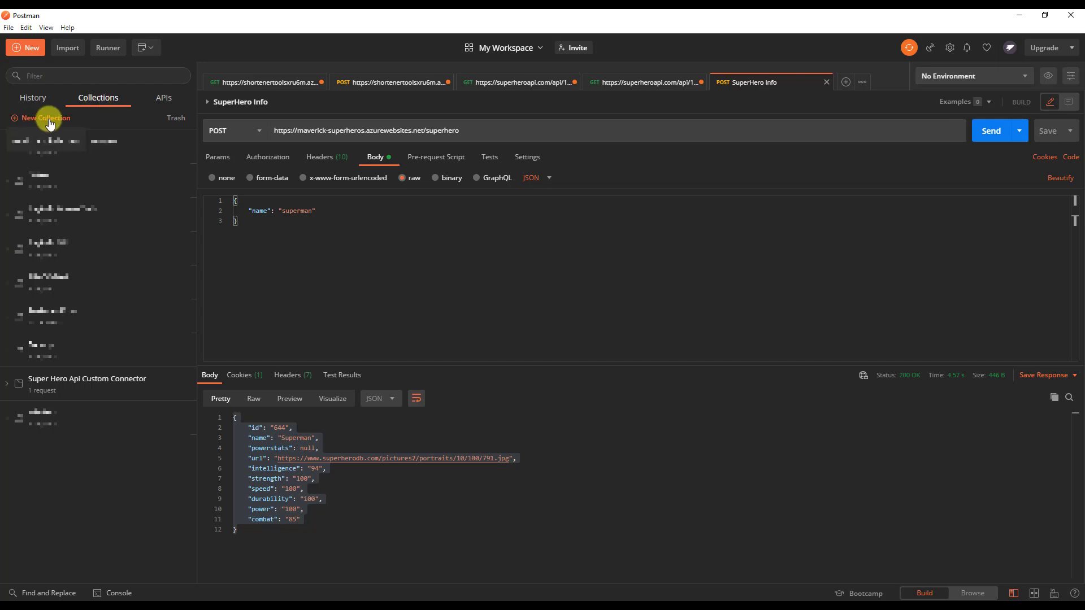
# Examine the authorization types and variables offered for a new collection, without creating one
pyautogui.click(20, 117)
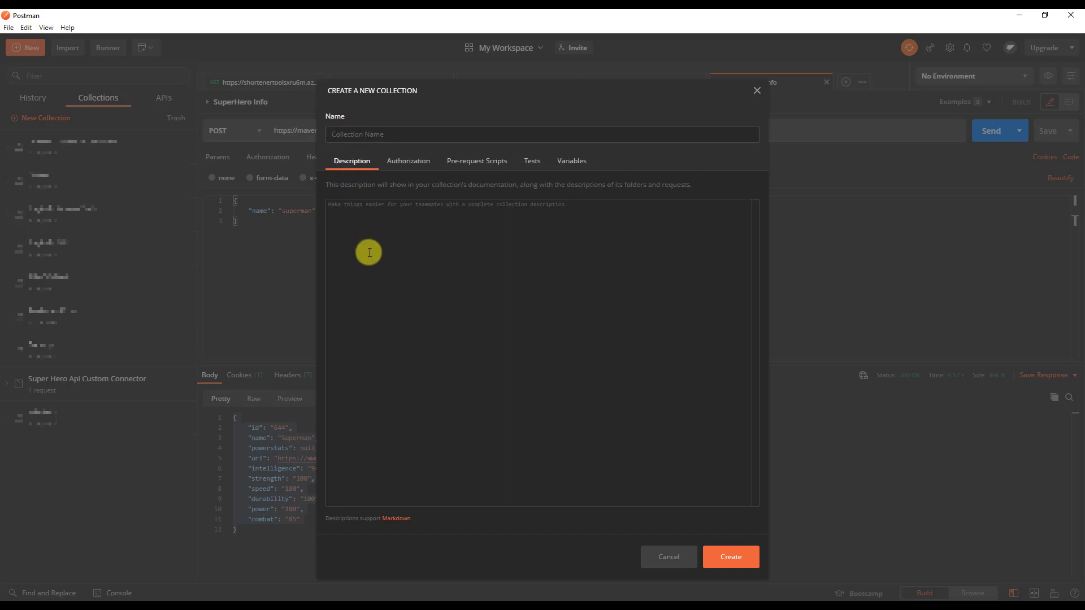
pyautogui.click(409, 163)
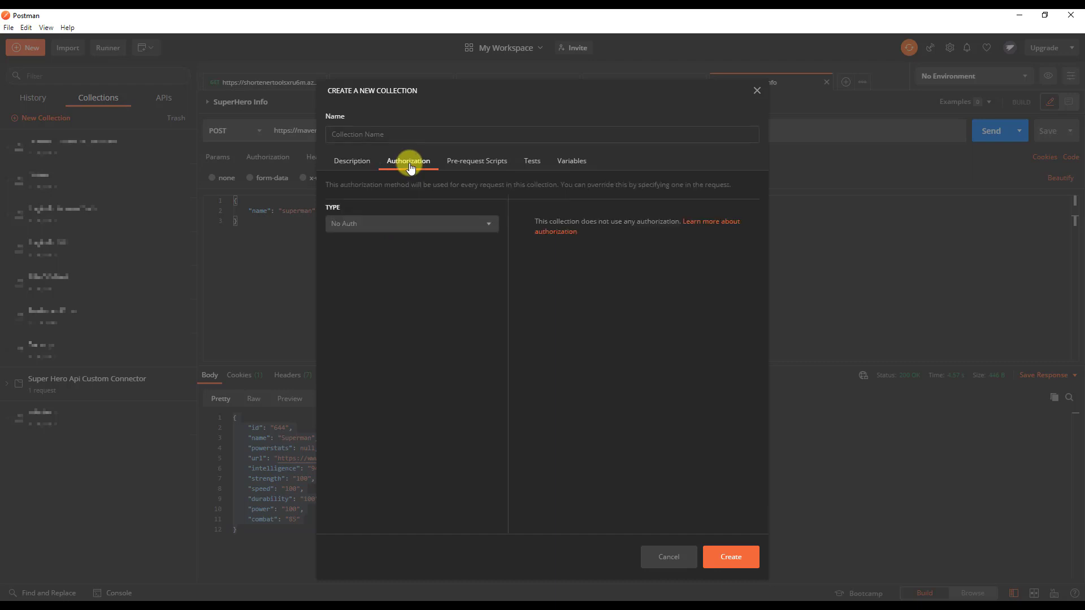
pyautogui.click(394, 231)
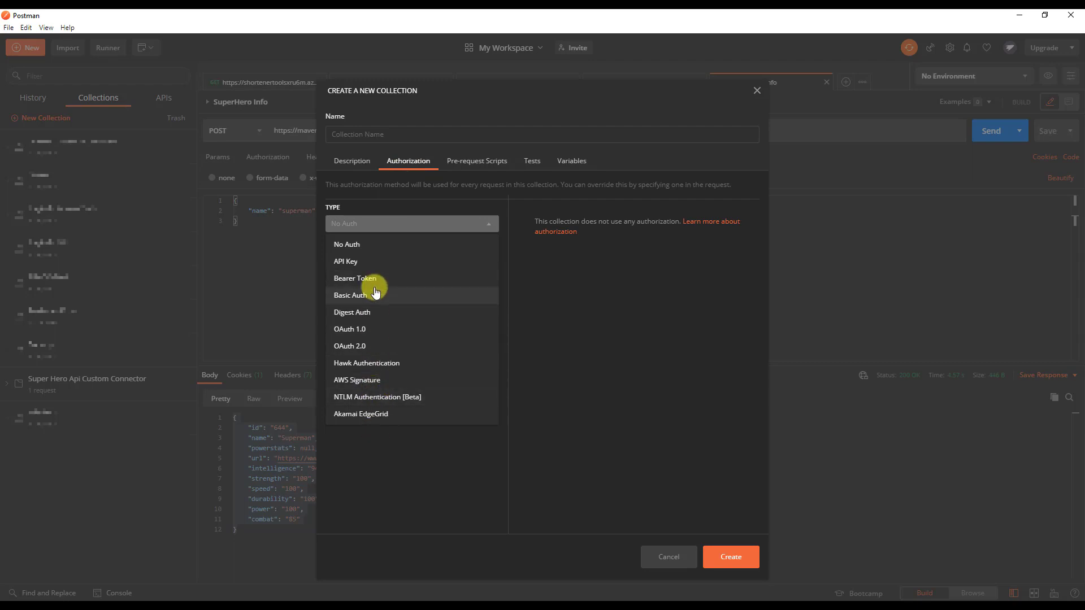
pyautogui.click(370, 456)
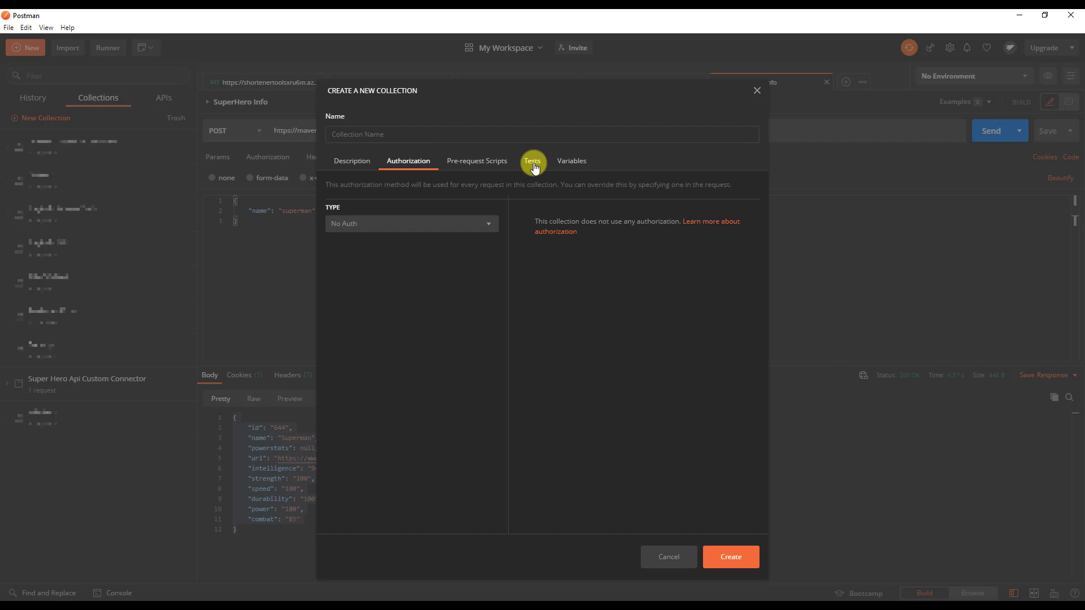
pyautogui.click(576, 169)
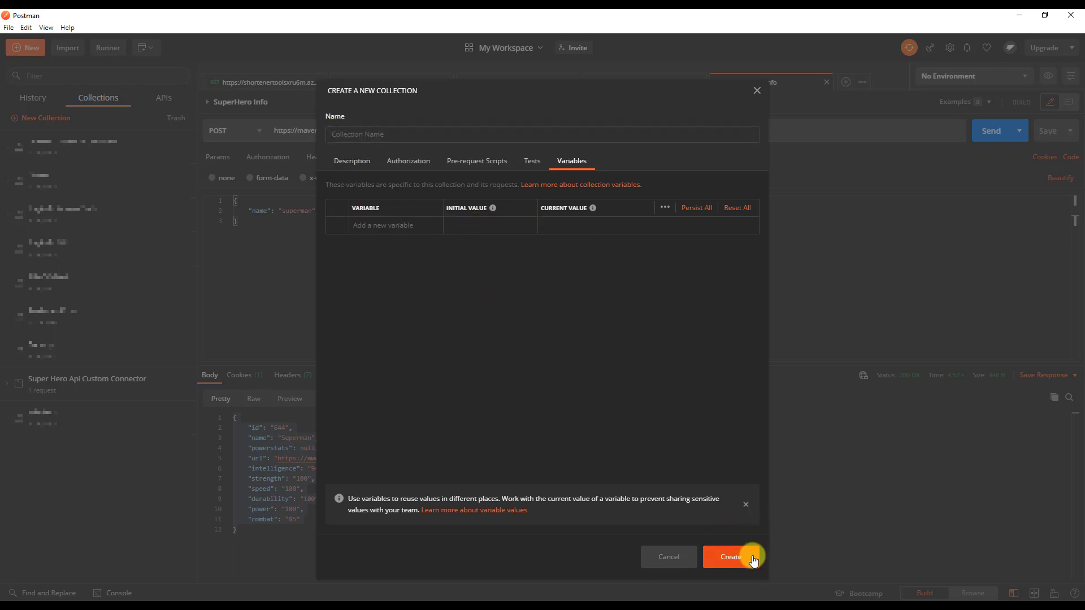
pyautogui.click(683, 560)
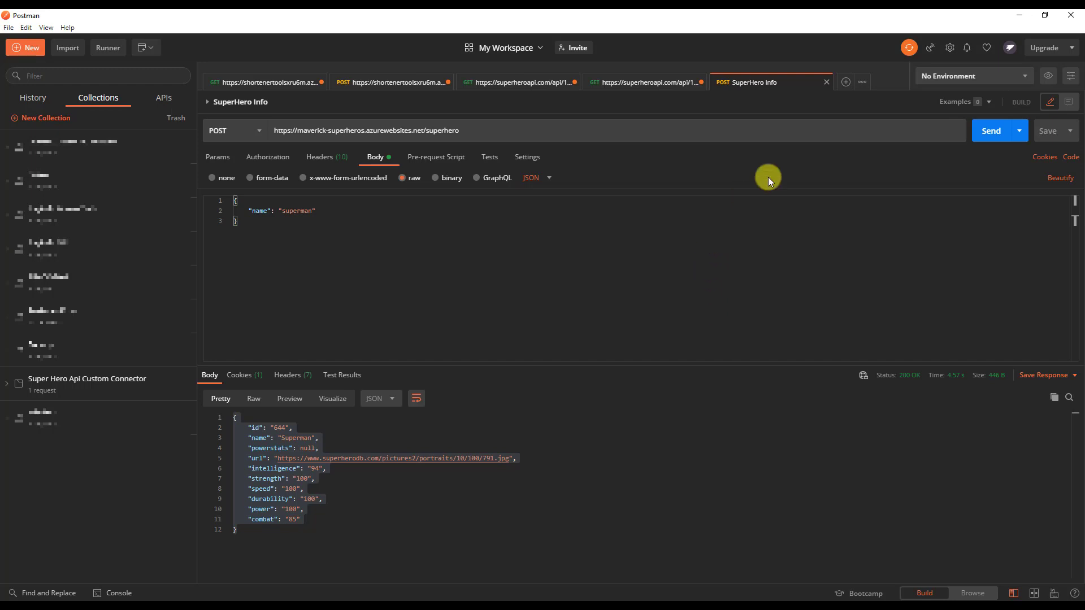
pyautogui.click(846, 81)
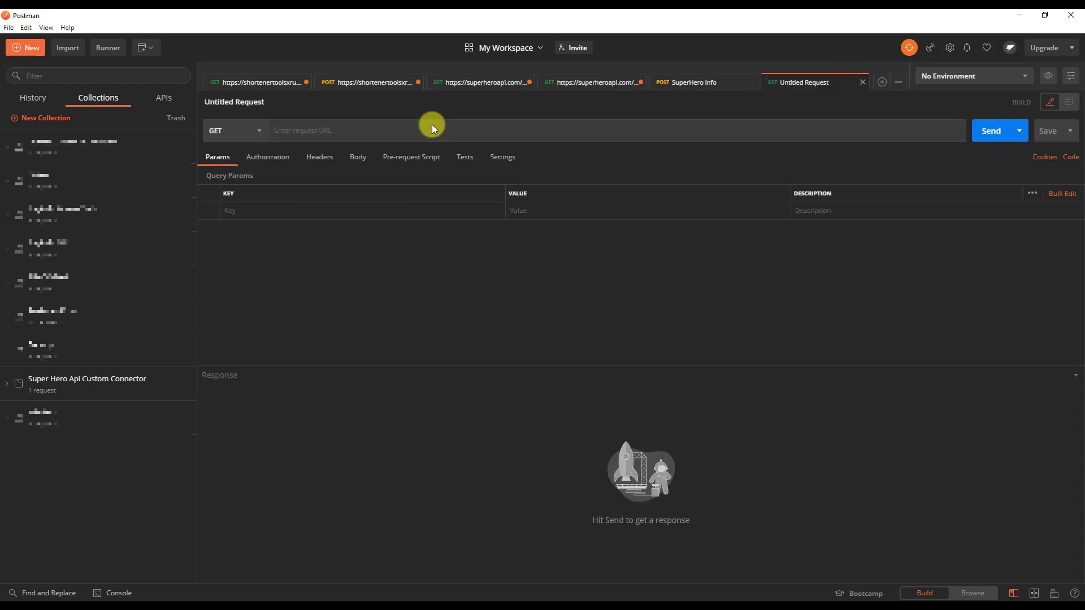
pyautogui.click(313, 126)
pyautogui.write('https://maverick-superheros.azurewebsites.net/superhero')
pyautogui.click(241, 131)
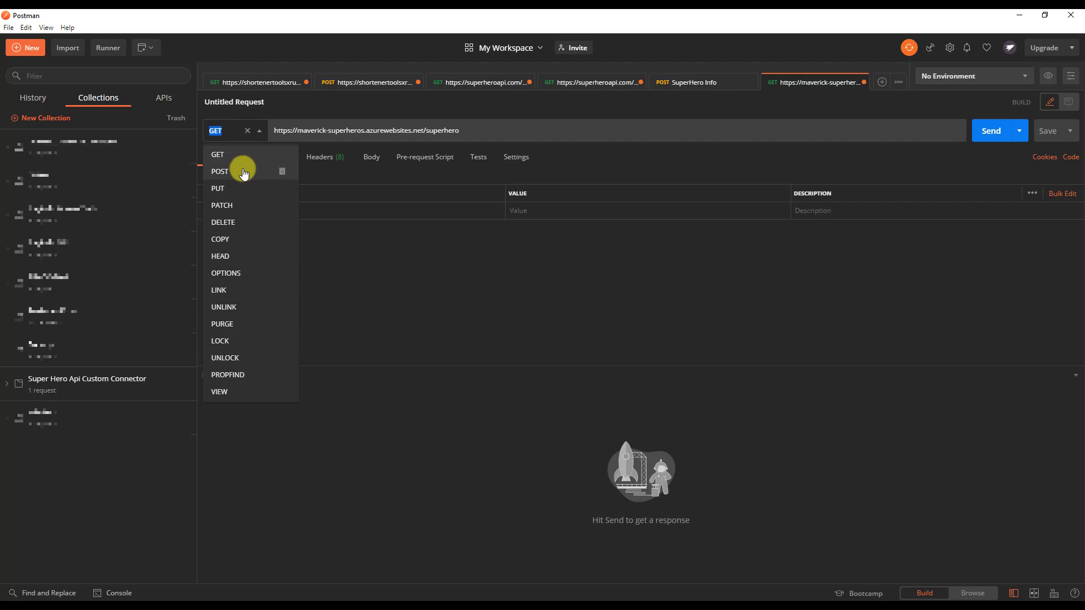
pyautogui.click(244, 173)
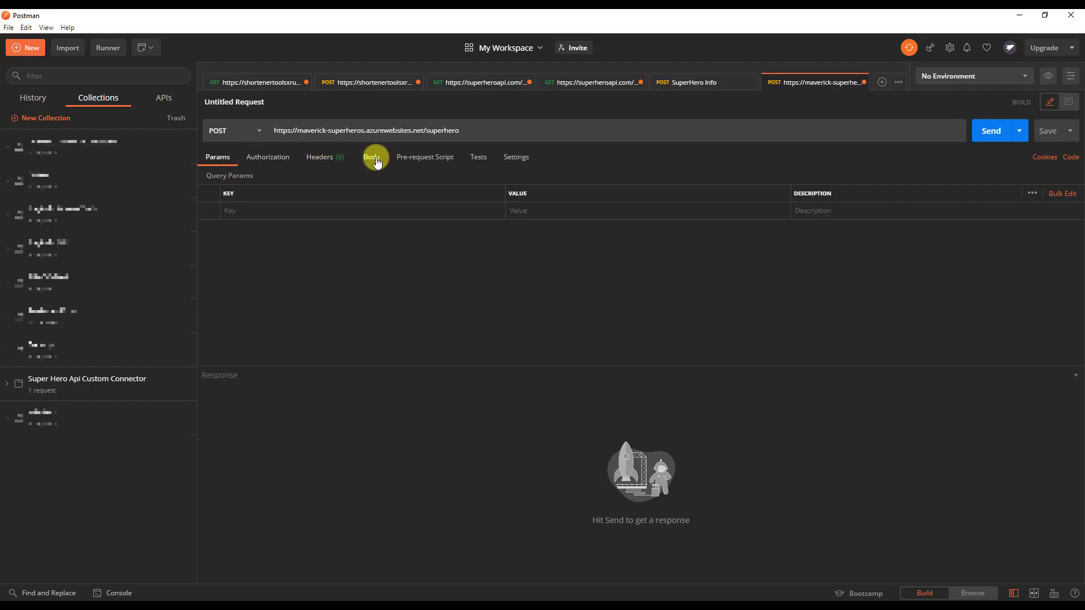
# Copy the SuperHero Info request's name "superman" body into the new request as raw JSON and send it
pyautogui.click(722, 85)
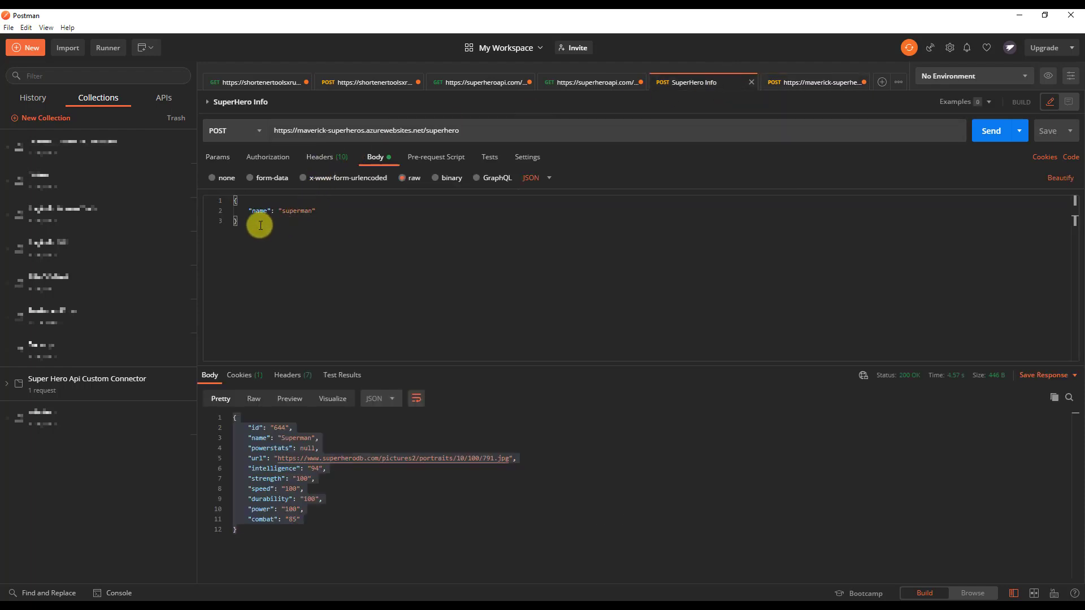
pyautogui.moveTo(257, 223); pyautogui.dragTo(231, 204)
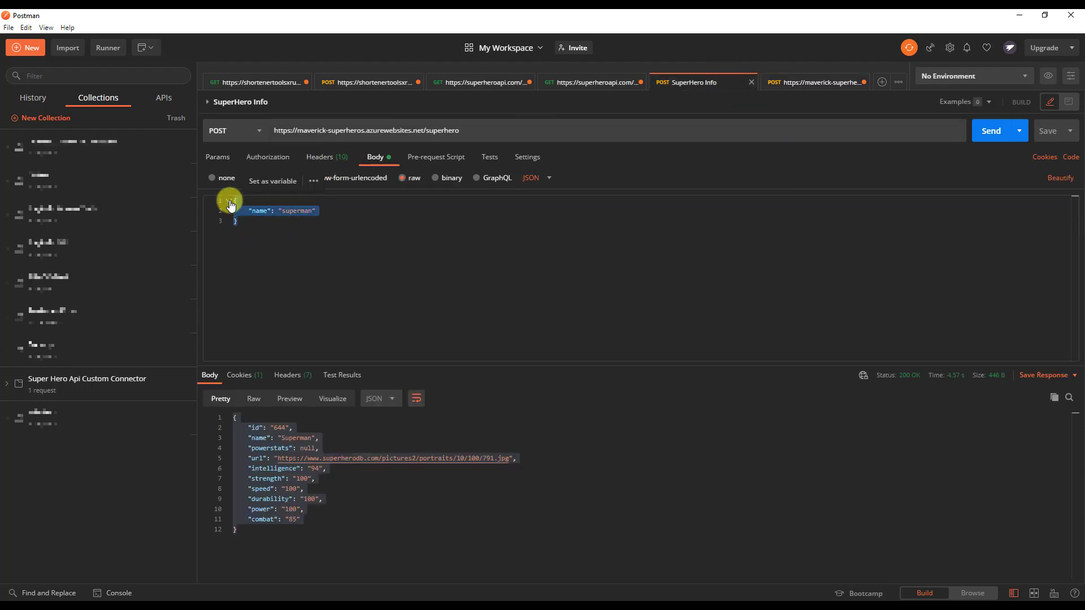
pyautogui.click(789, 85)
pyautogui.click(363, 168)
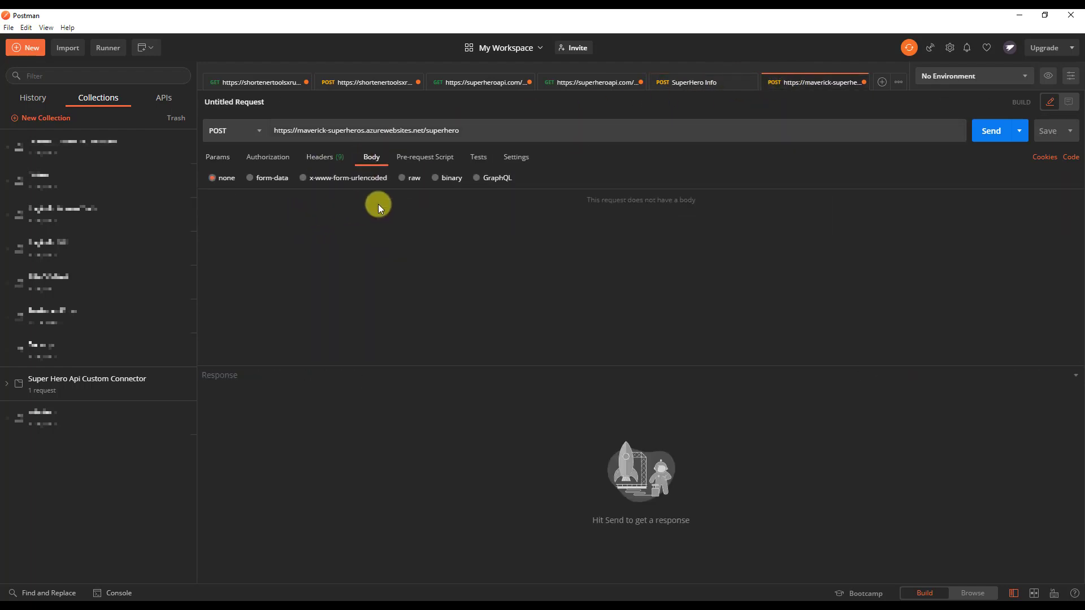
pyautogui.click(415, 179)
pyautogui.click(528, 178)
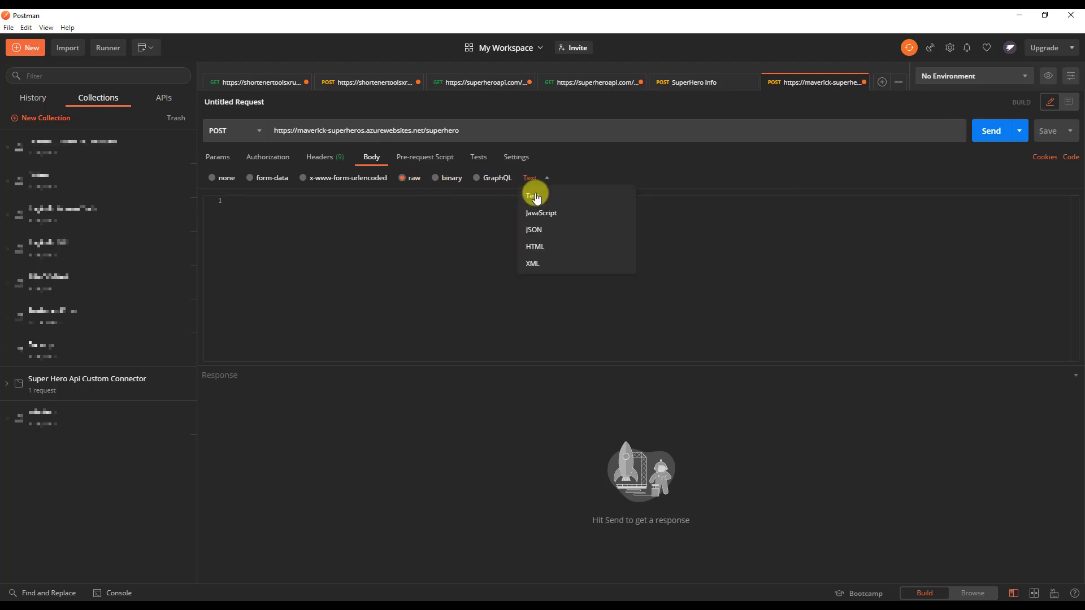
pyautogui.click(538, 230)
pyautogui.click(351, 232)
pyautogui.write('{')
pyautogui.press('Return')
pyautogui.write('"name": "superman"')
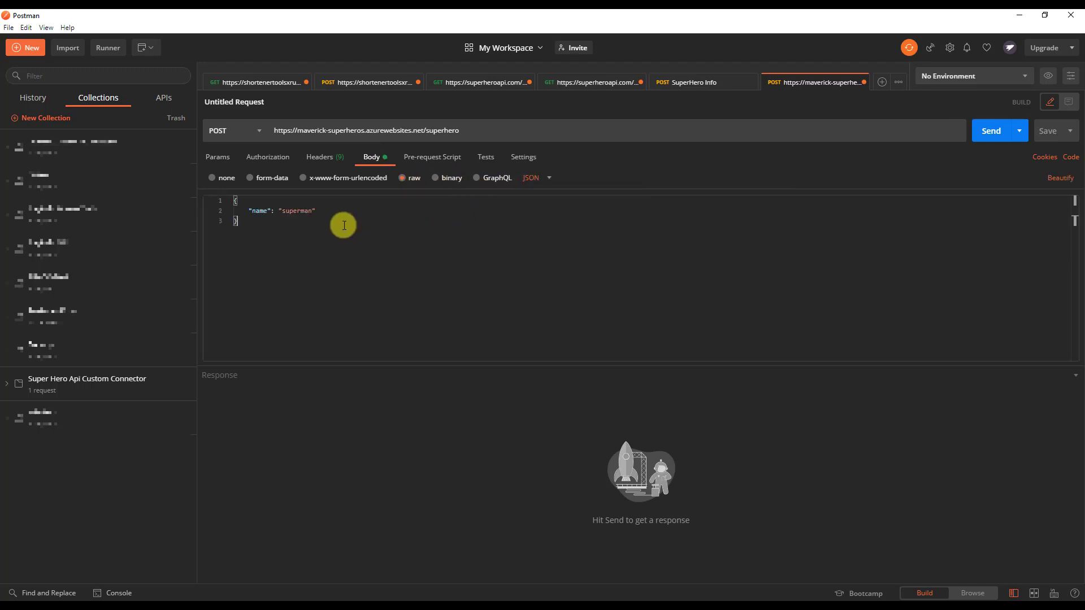
pyautogui.click(989, 134)
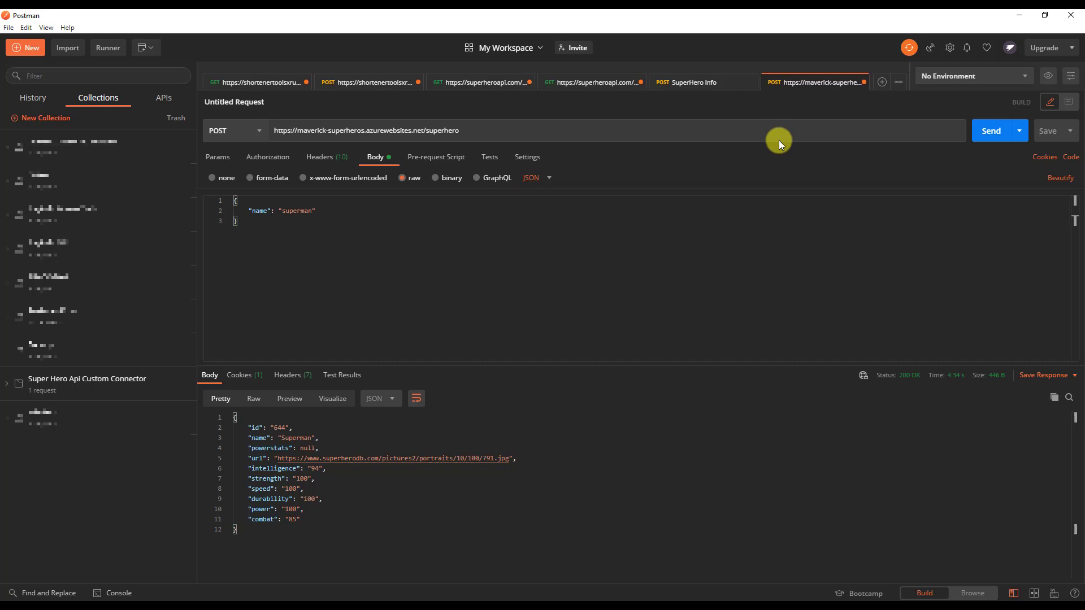
pyautogui.click(1070, 133)
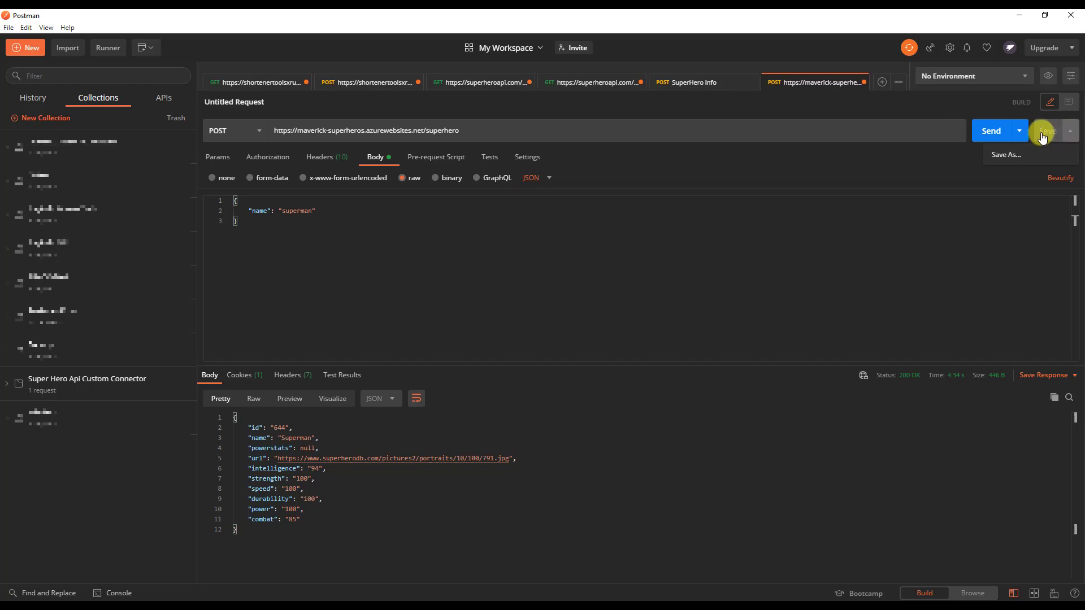
pyautogui.click(1043, 134)
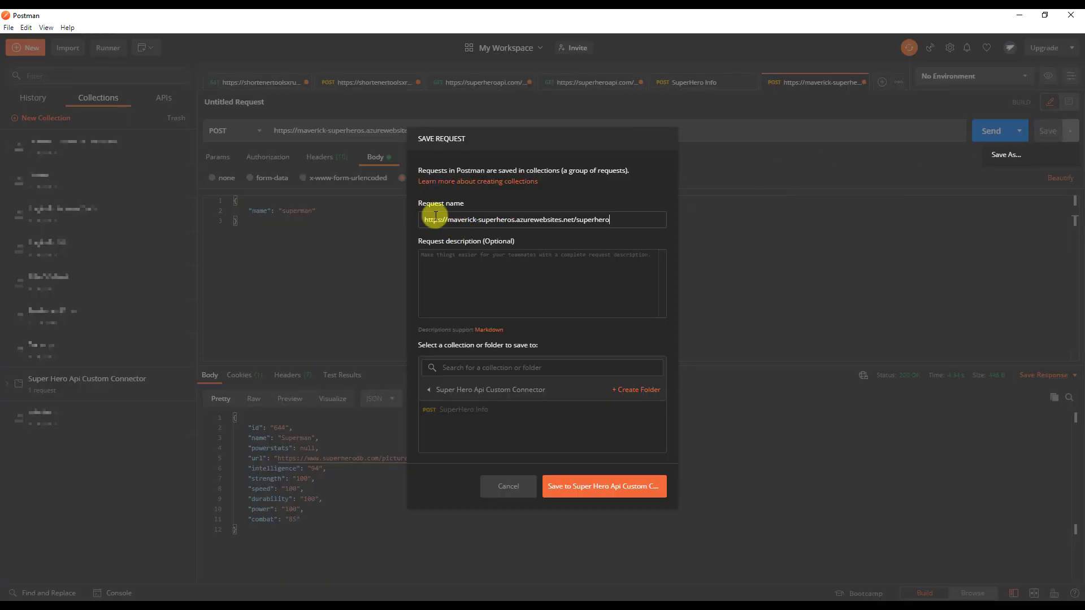
pyautogui.moveTo(611, 220); pyautogui.dragTo(409, 222)
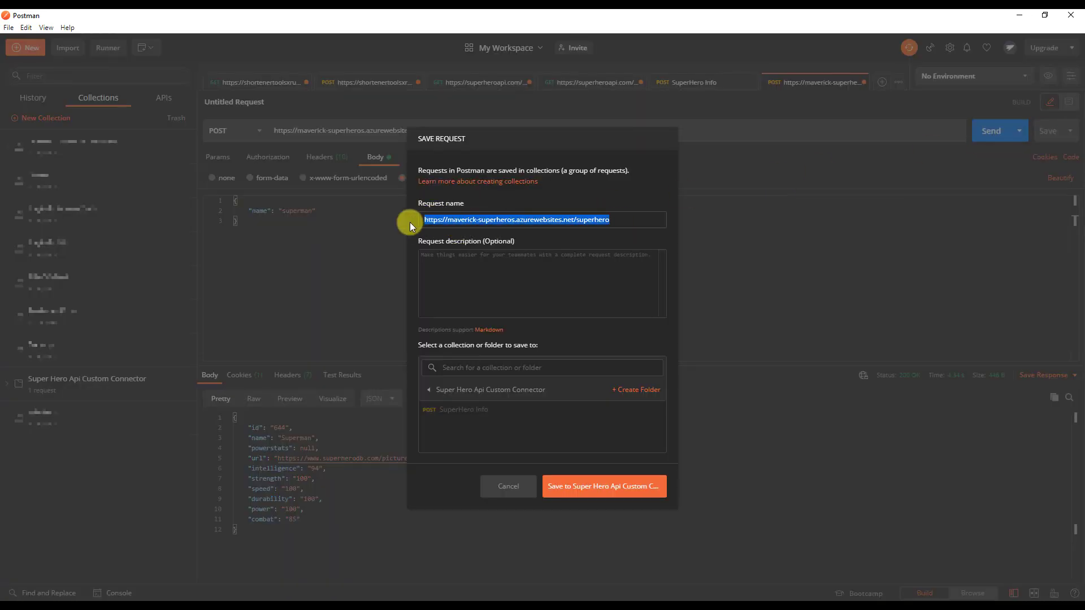
pyautogui.press('BackSpace')
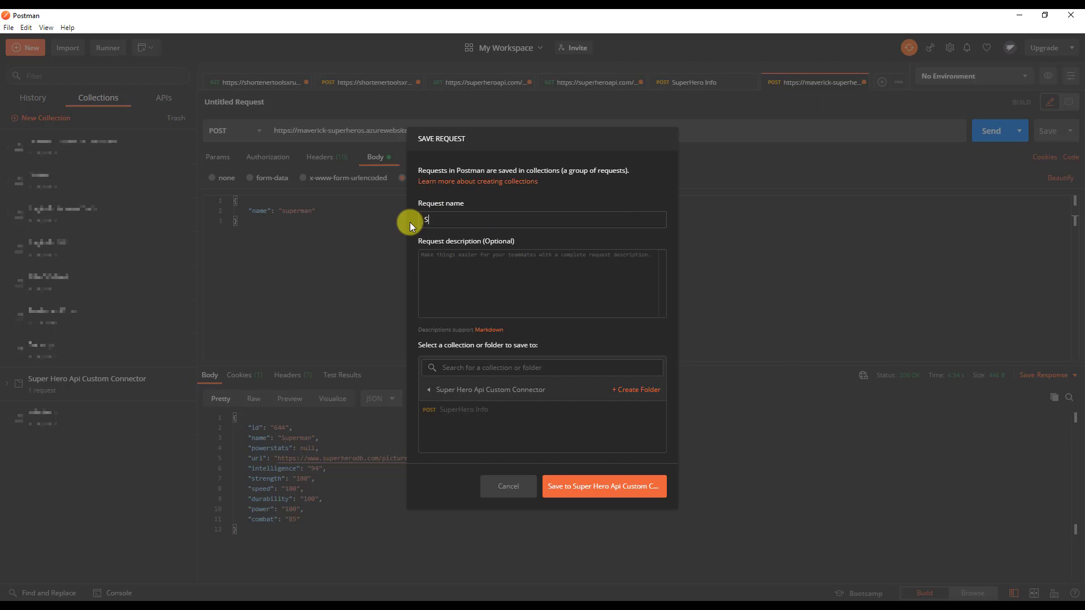
pyautogui.write('SH-Demo')
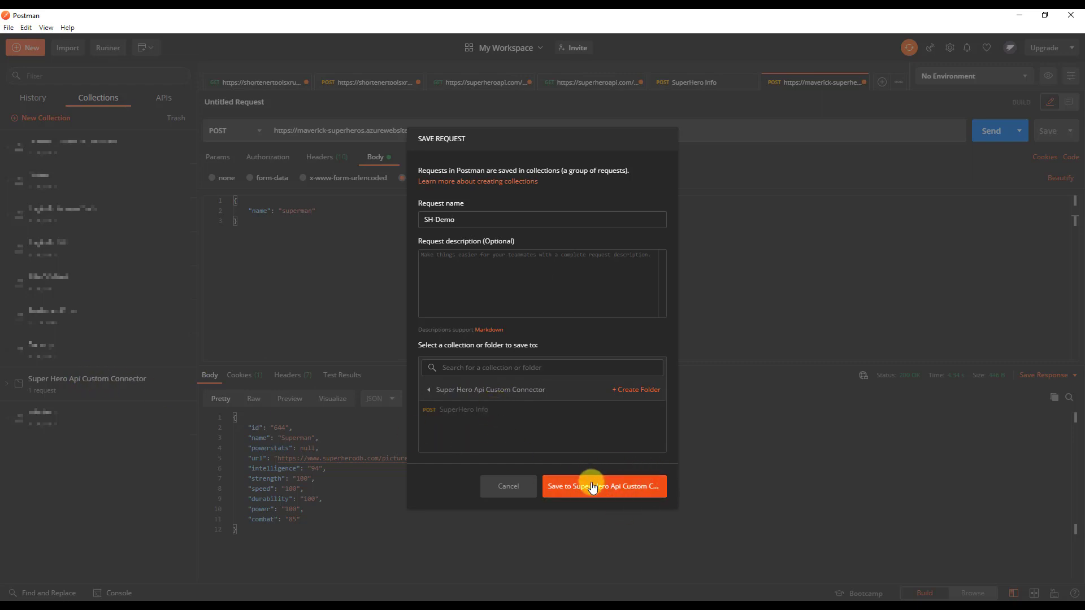
pyautogui.click(521, 490)
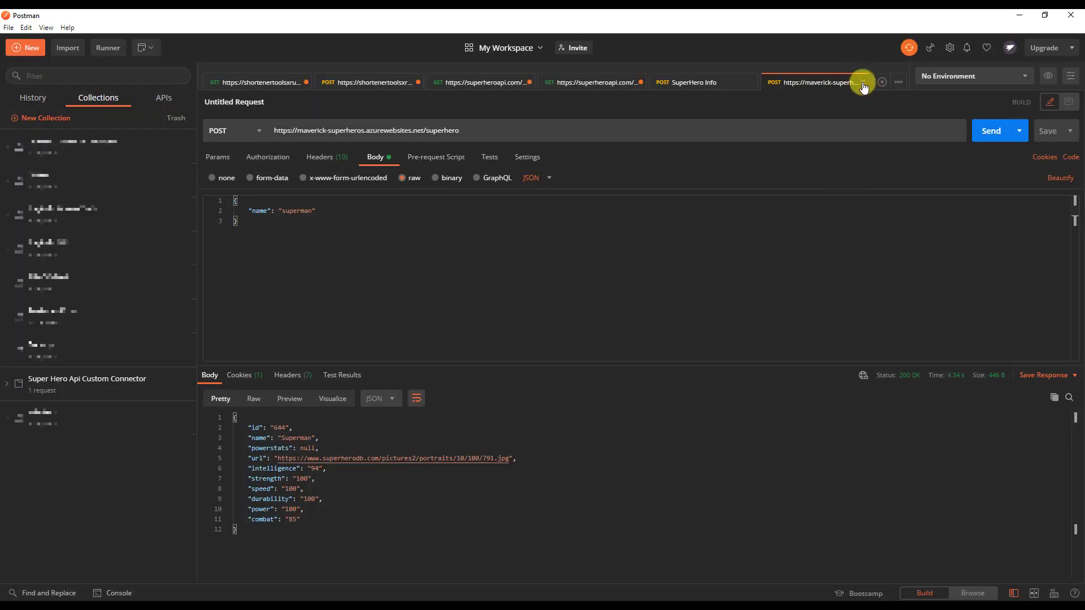
# Close the untitled superhero POST request without saving its changes
pyautogui.click(863, 83)
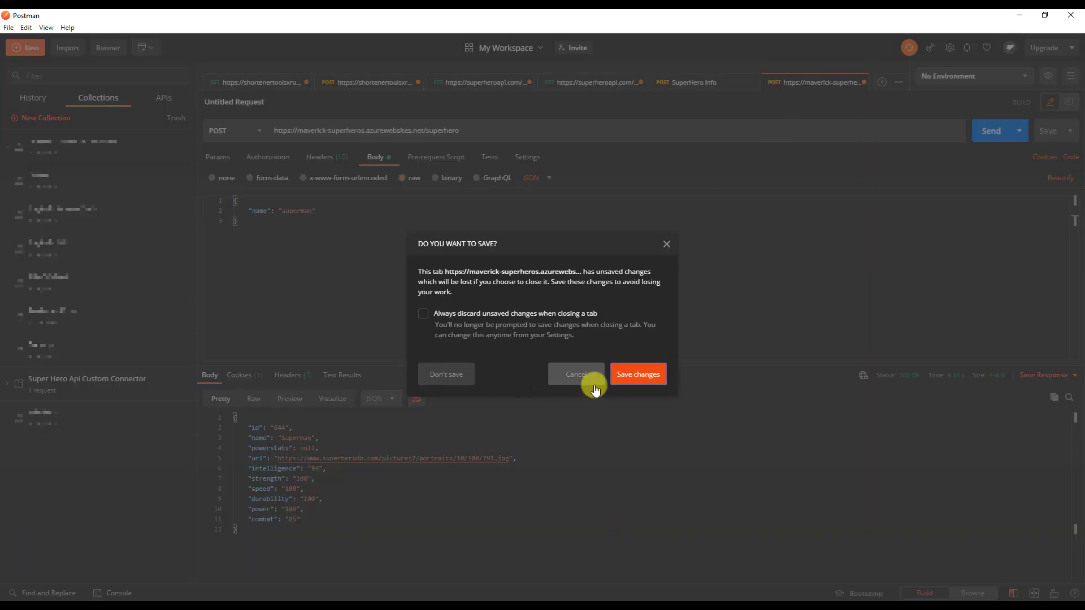
pyautogui.click(452, 375)
# Examine the export formats offered for the Super Hero Api Custom Connector collection, without exporting it
pyautogui.click(95, 383)
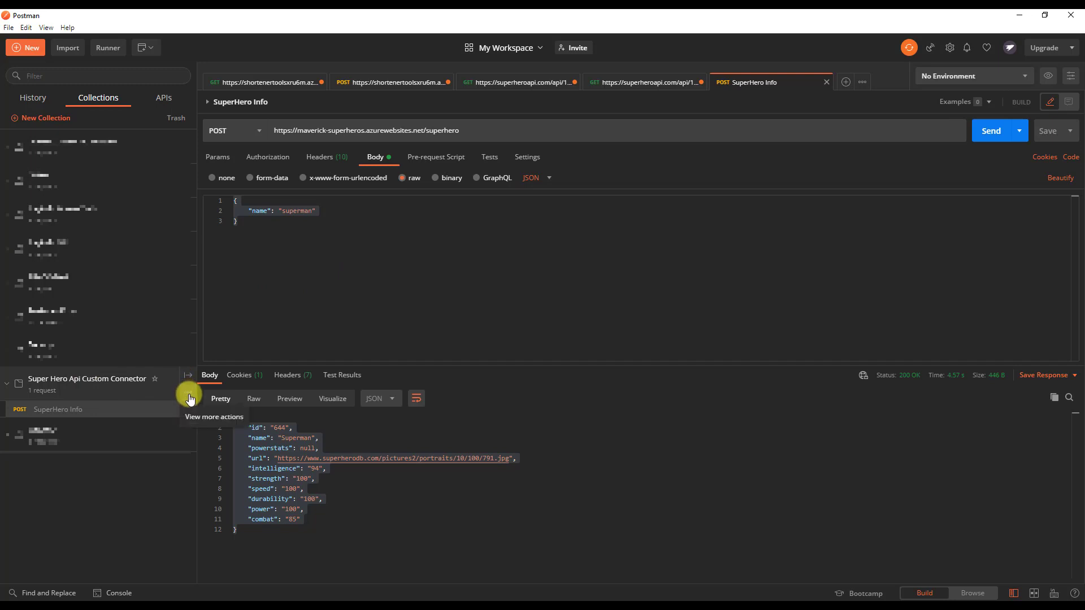
pyautogui.click(190, 399)
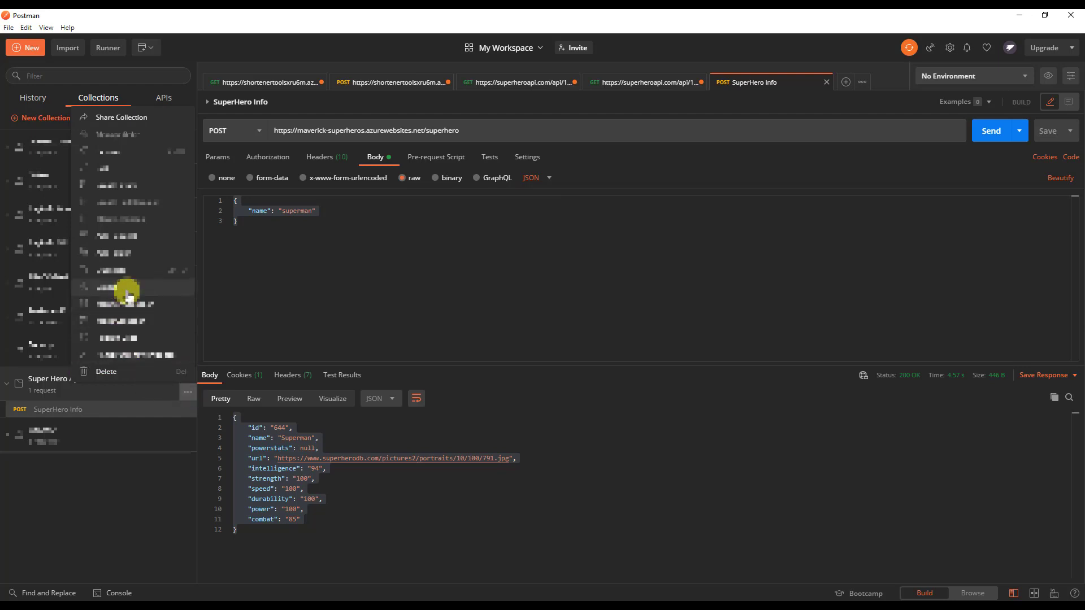
pyautogui.click(127, 290)
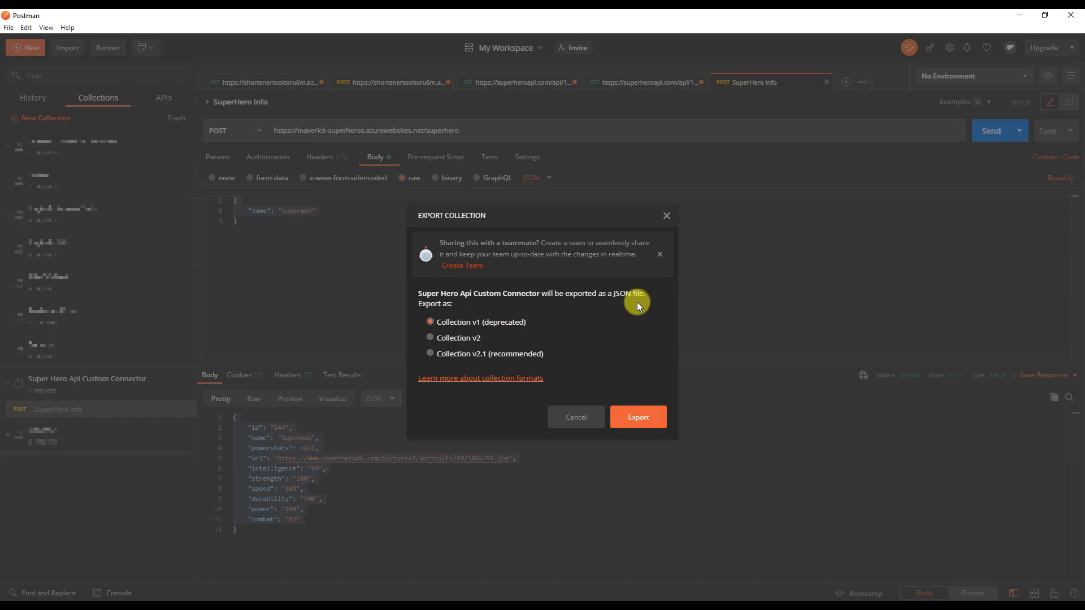
pyautogui.click(667, 216)
# Switch to Power Apps and create the connector "Super Hero - Postman" from the SuperHeroApiCustomConnector.postman_collection.json file
pyautogui.click(321, 597)
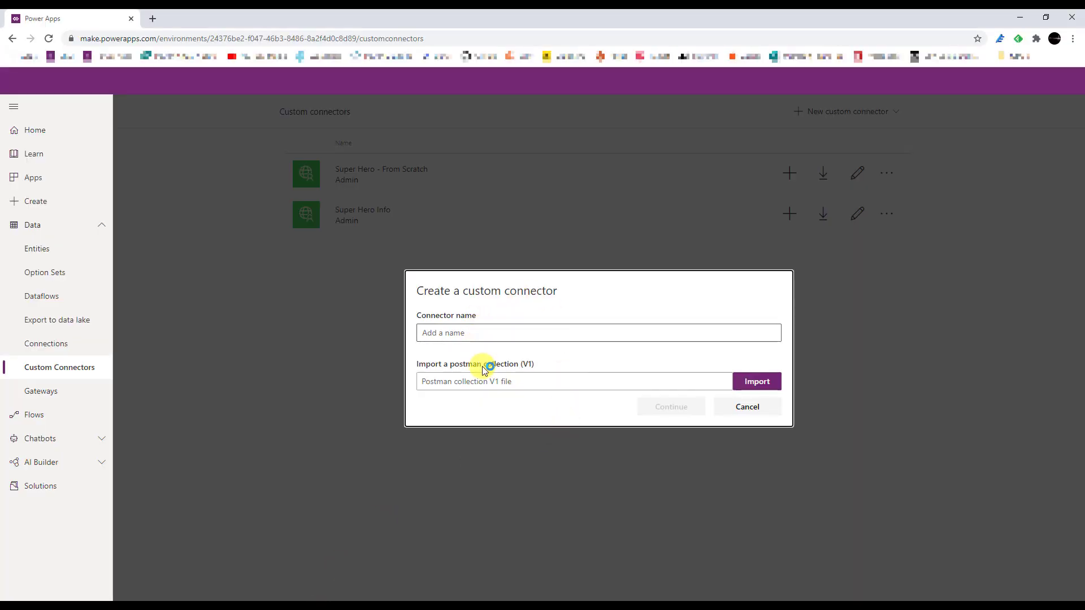
pyautogui.click(475, 334)
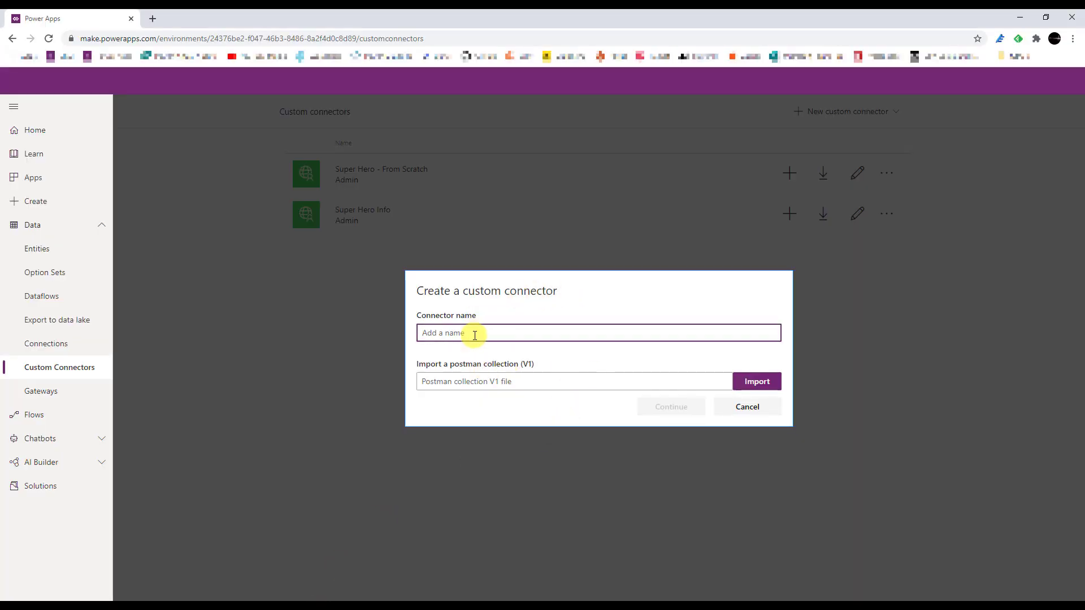
pyautogui.write('Super Hero - Postman')
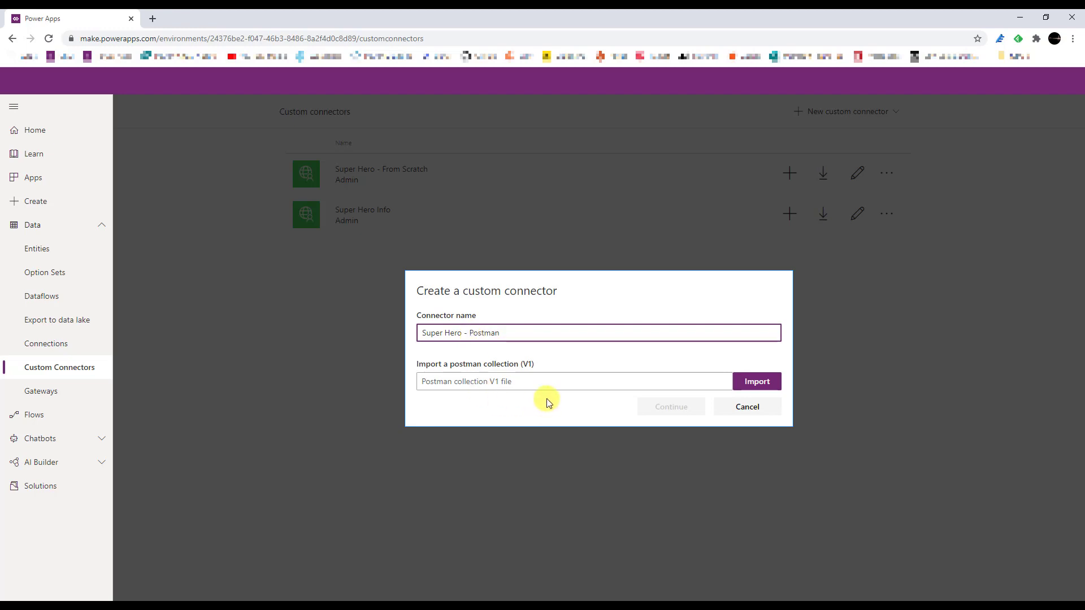
pyautogui.click(758, 382)
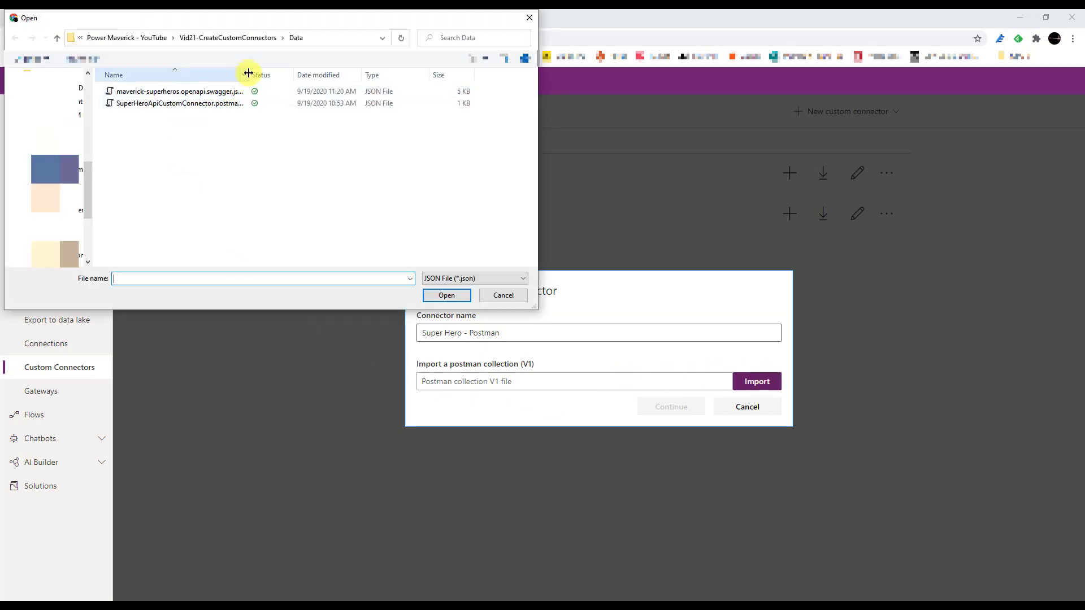
pyautogui.moveTo(249, 73); pyautogui.dragTo(298, 72)
pyautogui.click(250, 105)
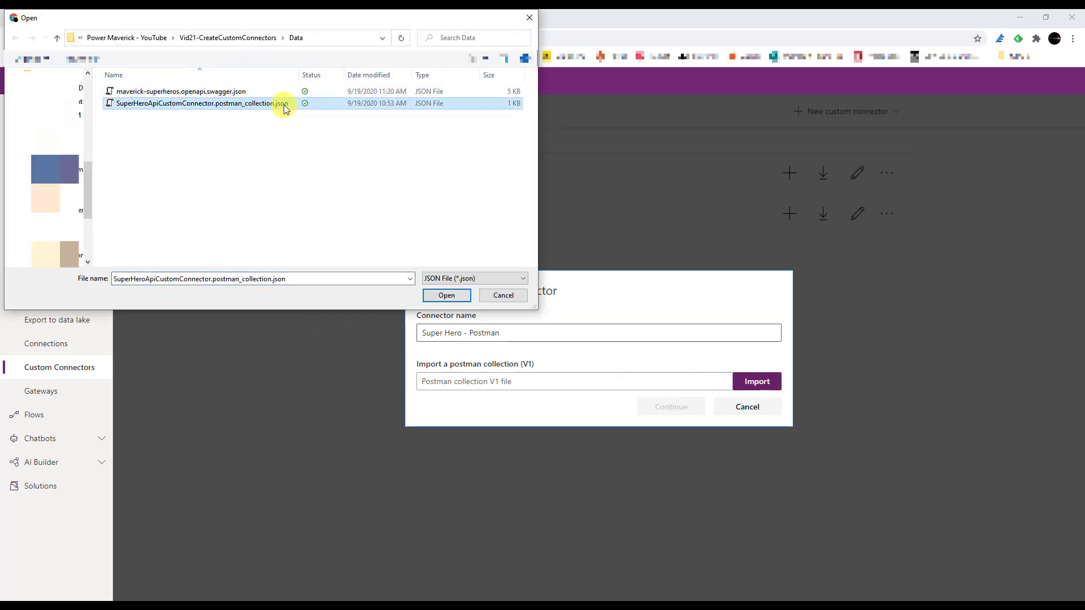
pyautogui.click(454, 299)
pyautogui.click(687, 411)
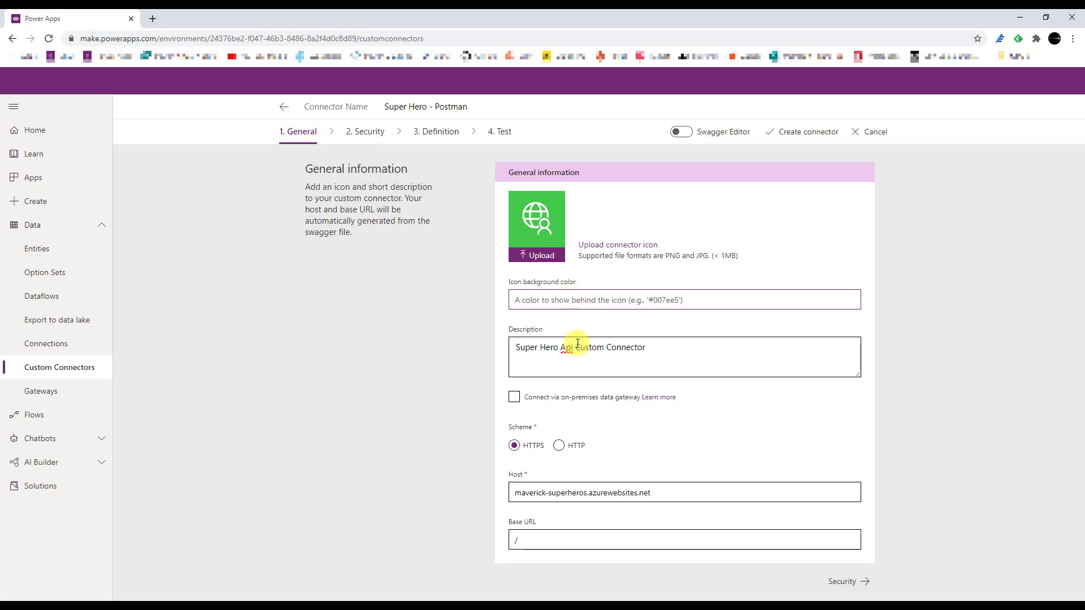
# Check the imported description, host and authentication type, and proceed to the connector's definition
pyautogui.moveTo(654, 345); pyautogui.dragTo(518, 350)
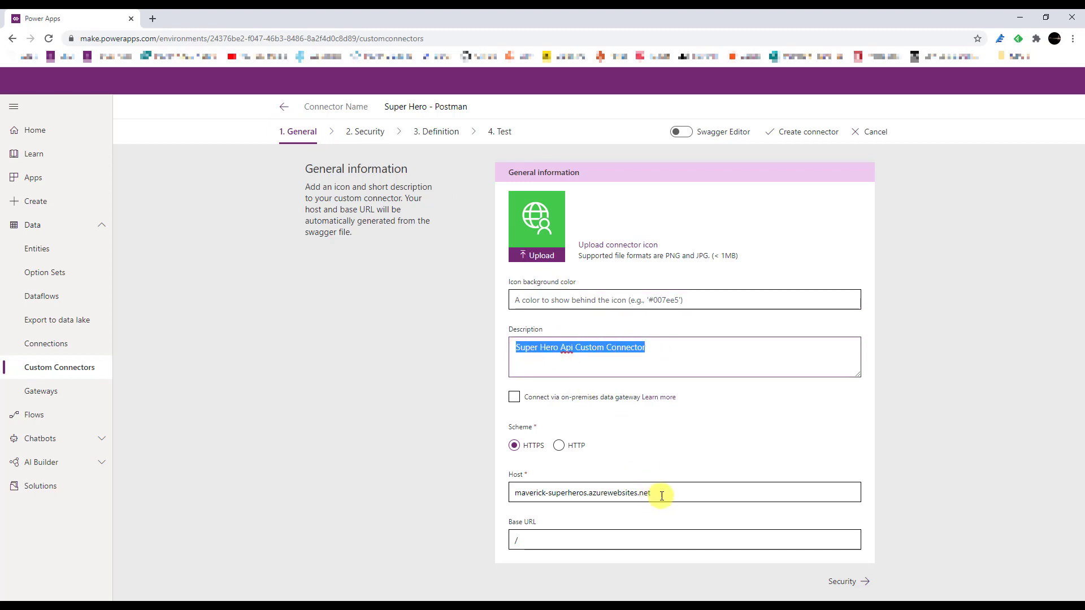
pyautogui.moveTo(658, 492); pyautogui.dragTo(513, 493)
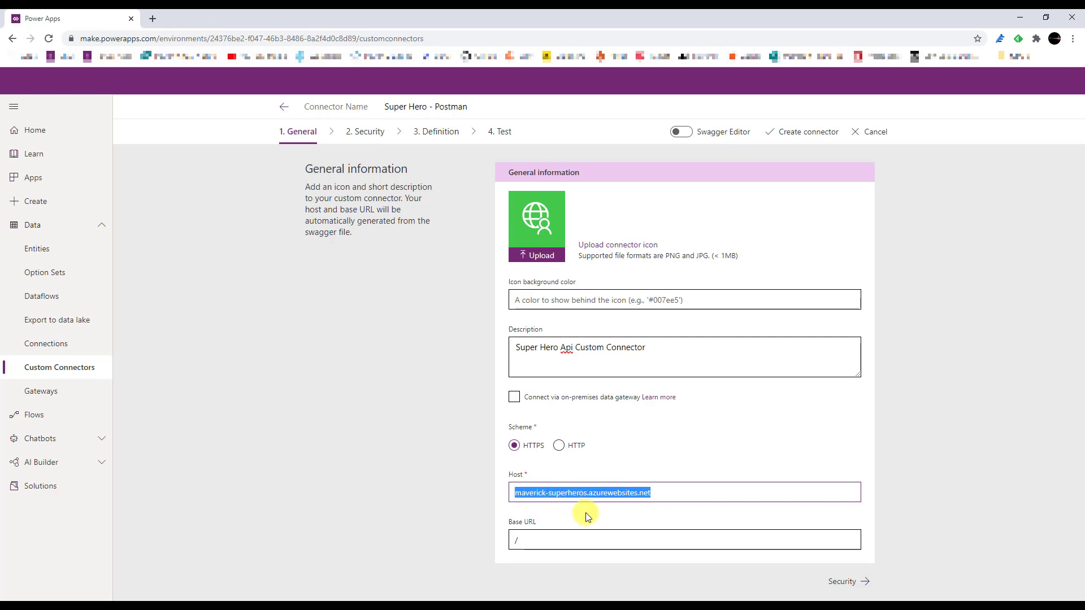
pyautogui.click(842, 583)
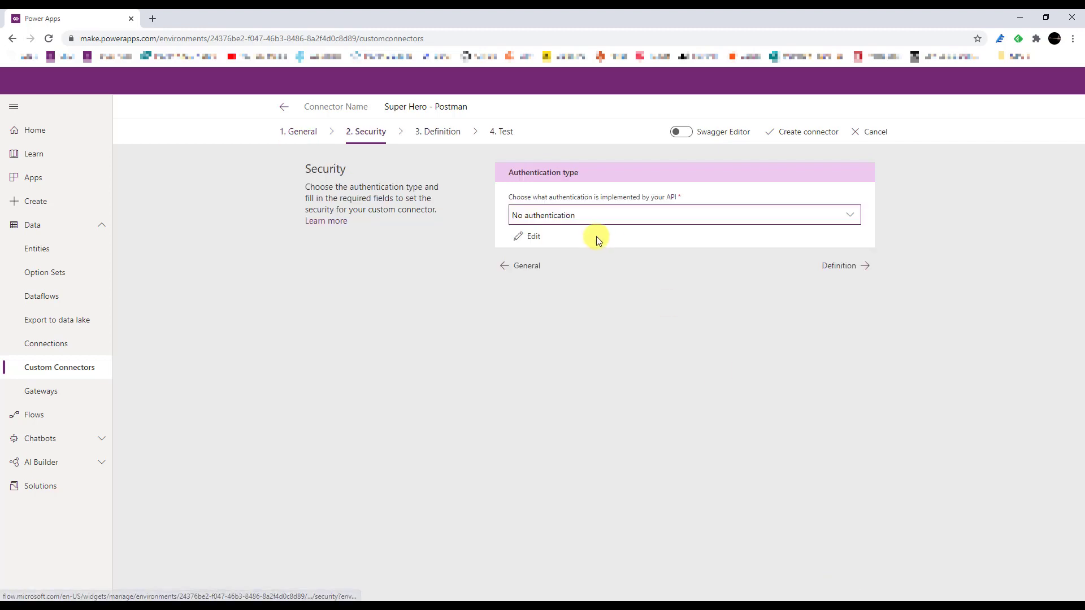
pyautogui.click(841, 266)
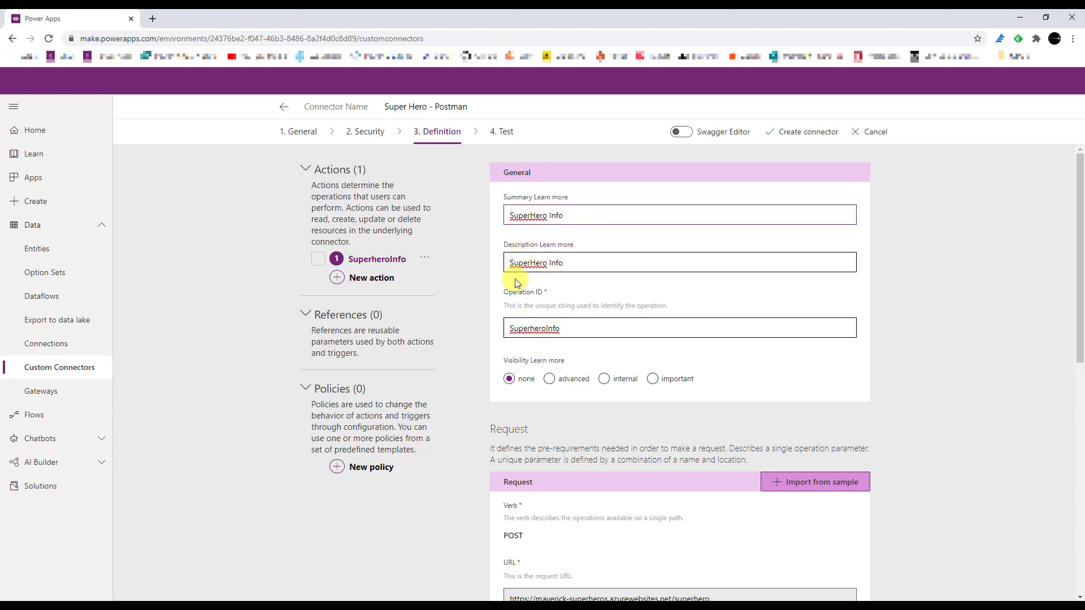
# Examine the SuperheroInfo action's request URL and the settings of its body parameter
pyautogui.scroll(-3, 583, 446)
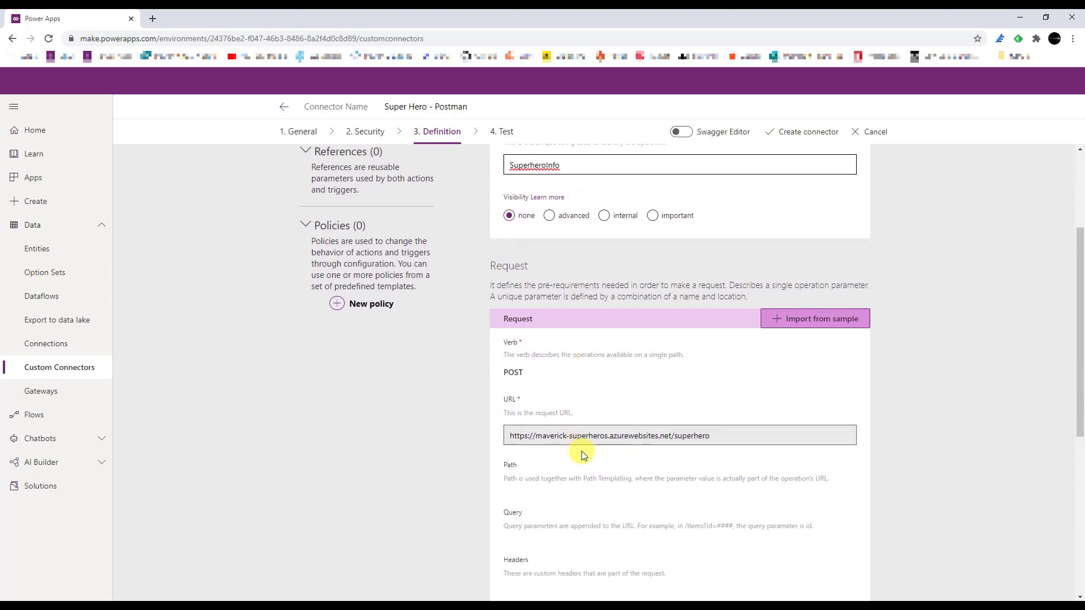
pyautogui.scroll(-2, 581, 451)
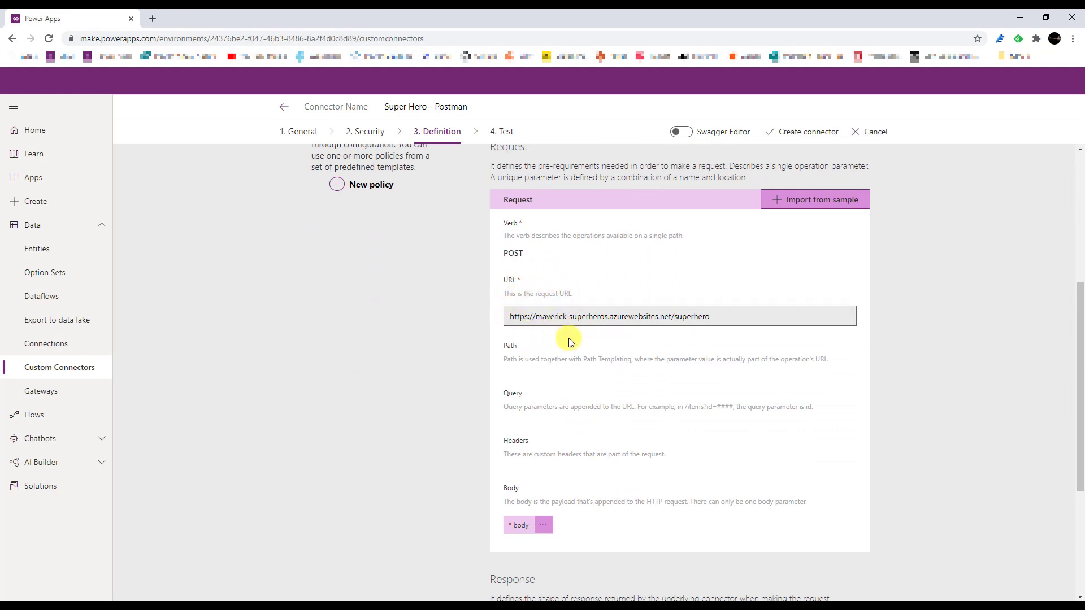
pyautogui.click(519, 529)
pyautogui.click(518, 544)
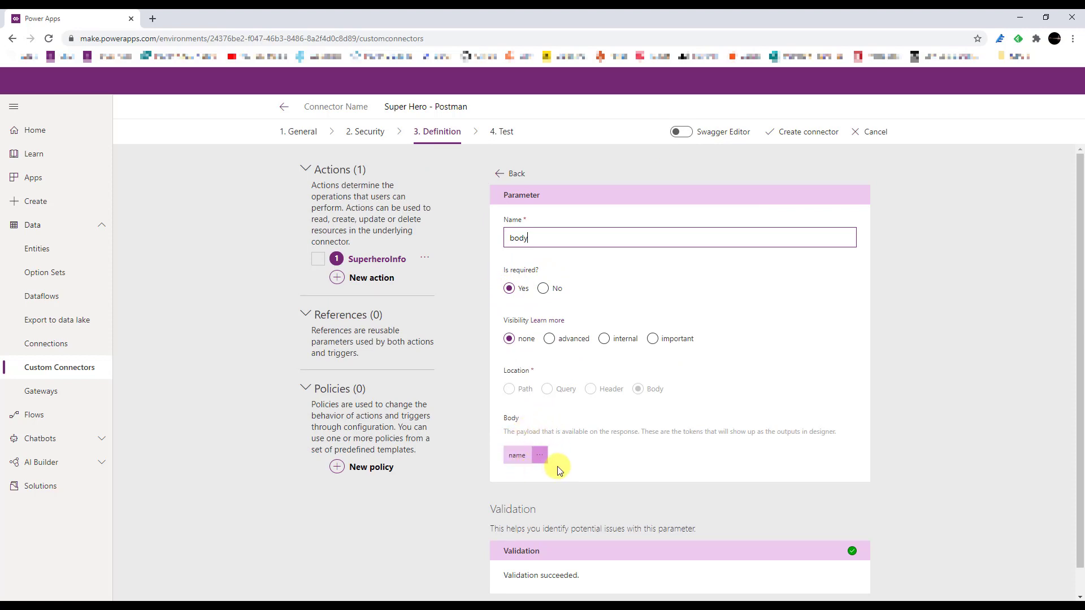
pyautogui.click(501, 174)
# Open the action's default response and inspect its key-body-output field
pyautogui.scroll(-10, 629, 364)
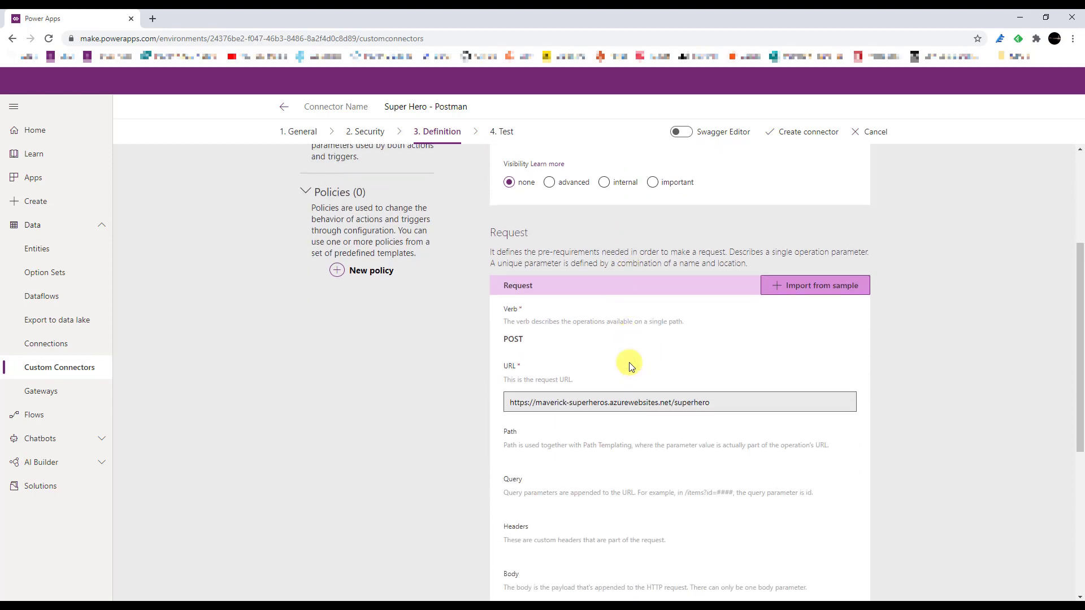
pyautogui.click(537, 407)
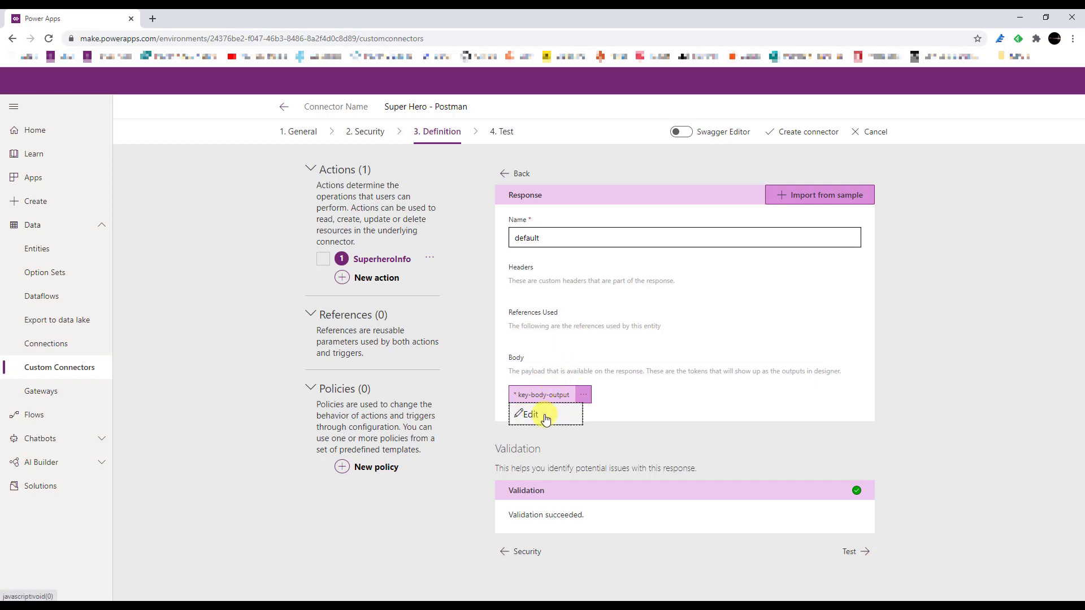
pyautogui.click(551, 396)
pyautogui.click(516, 174)
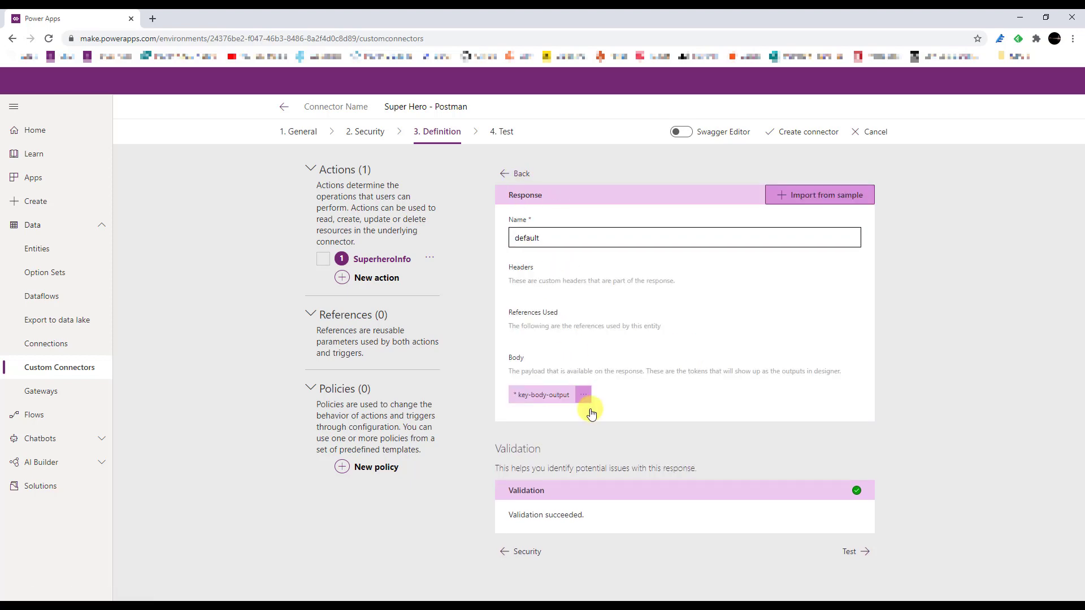
pyautogui.click(586, 395)
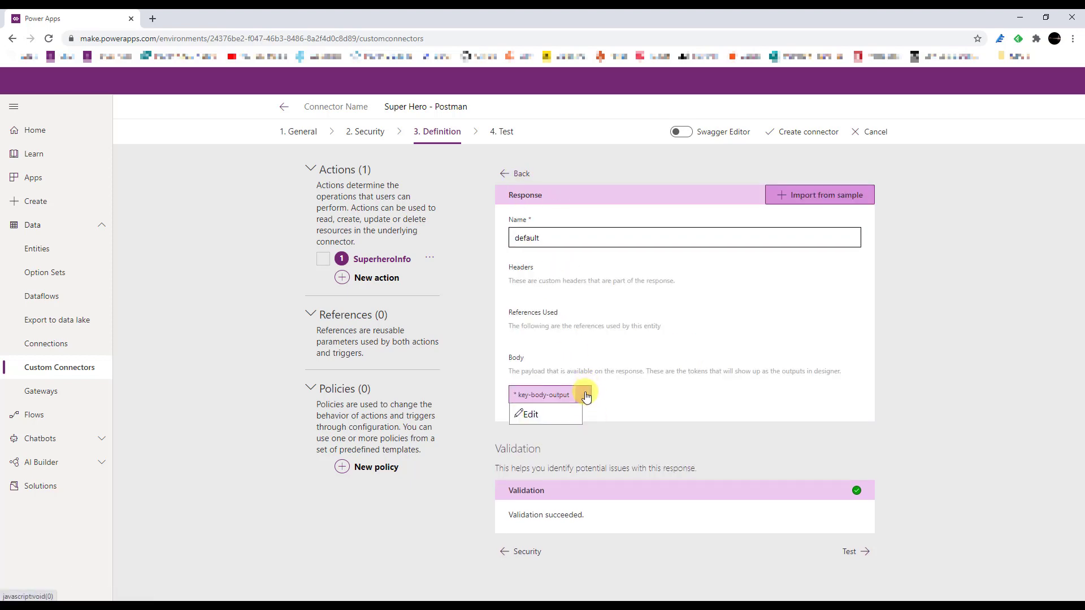
pyautogui.click(583, 293)
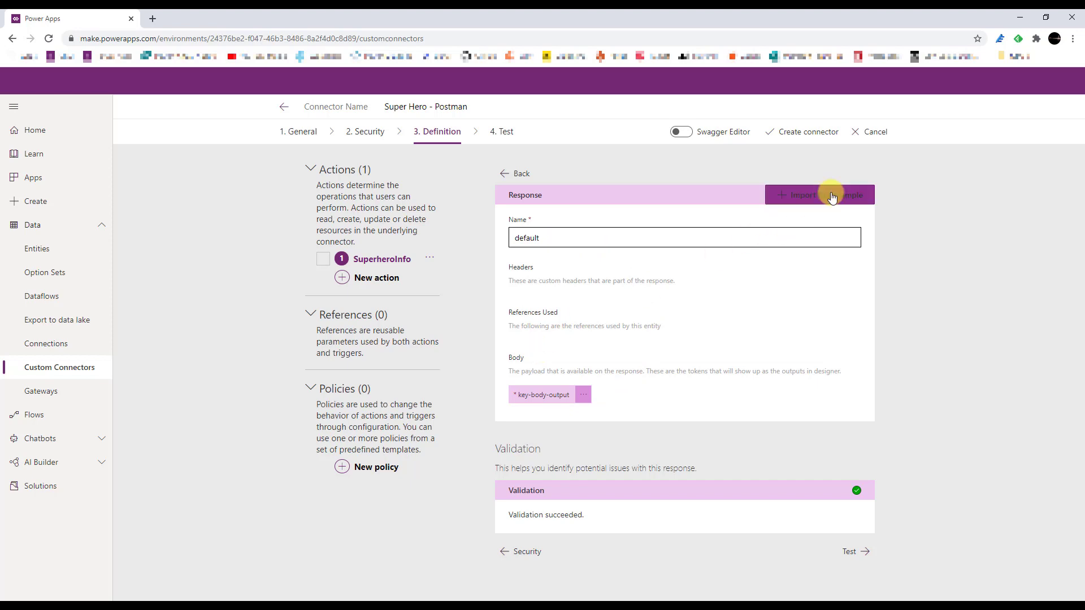
# Copy the Superman response JSON from Postman and import it as the sample body of the default response
pyautogui.click(424, 605)
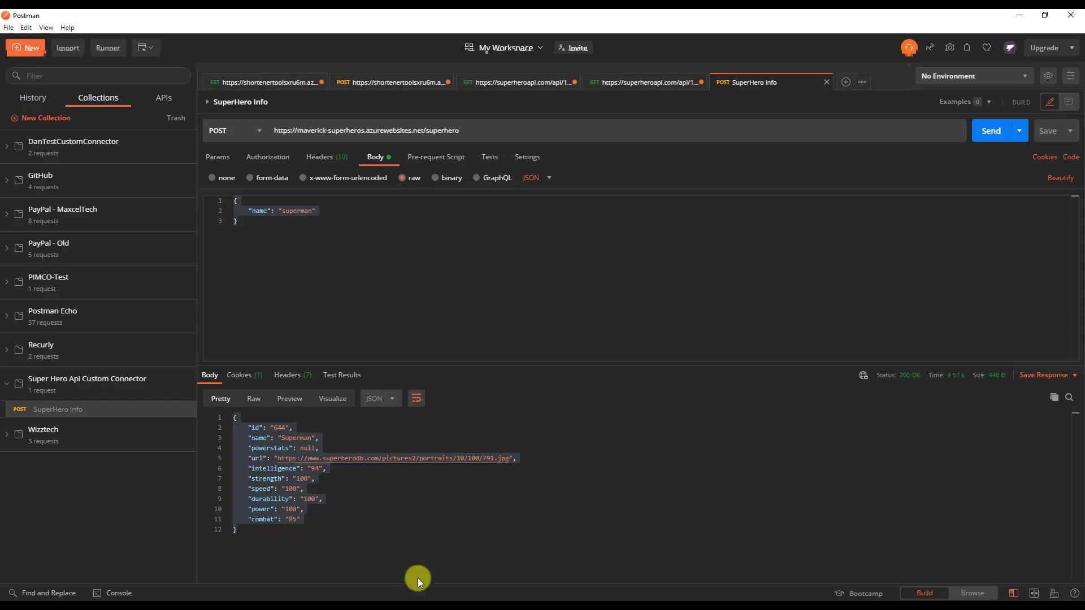
pyautogui.rightClick(270, 478)
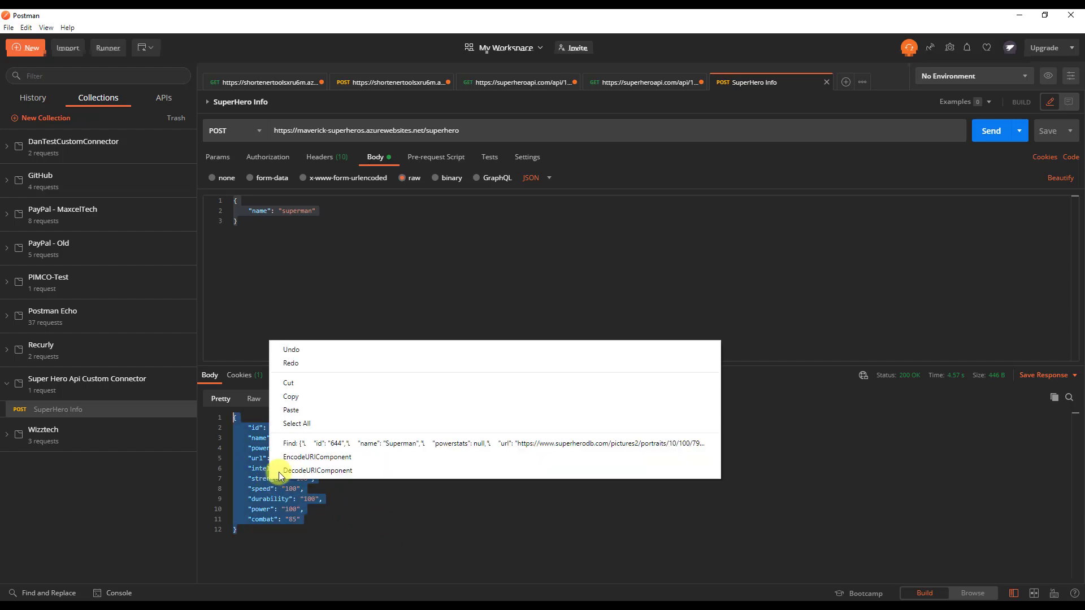
pyautogui.click(300, 398)
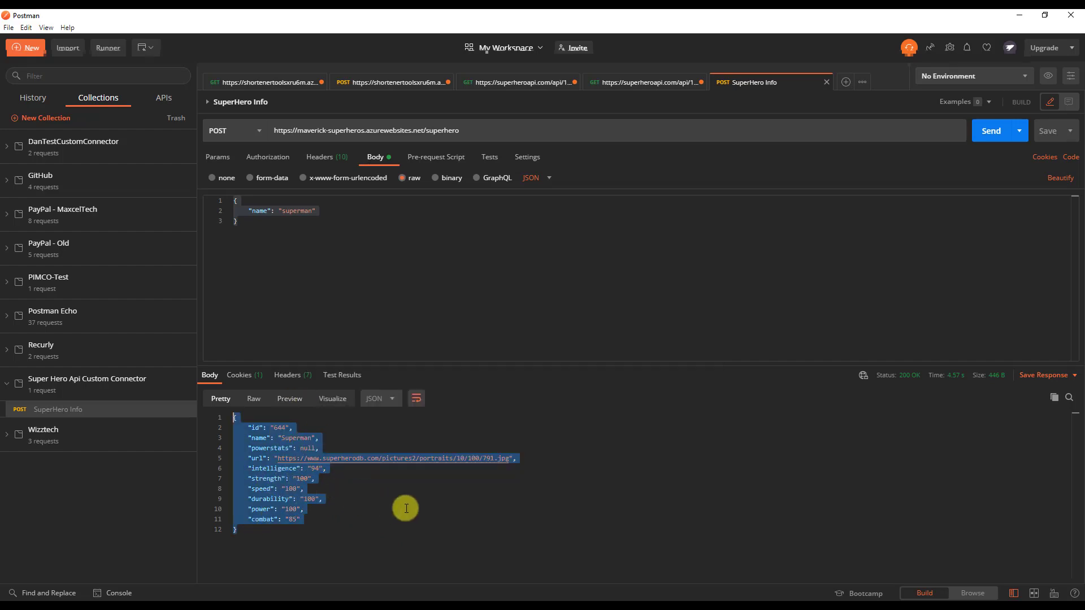
pyautogui.hotkey('alt', 'Tab')
pyautogui.click(825, 198)
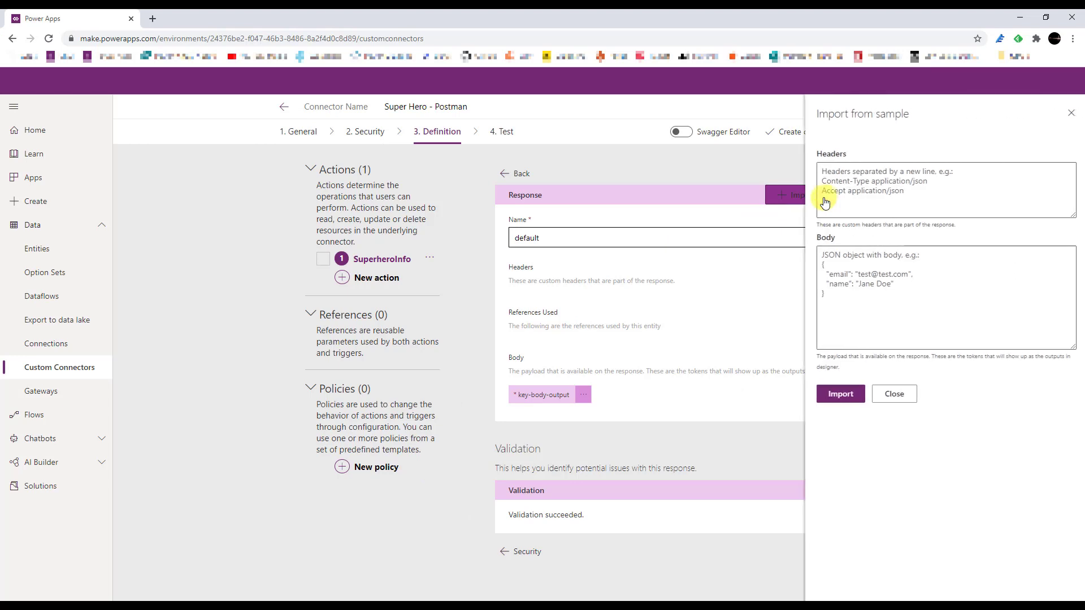
pyautogui.click(884, 252)
pyautogui.hotkey('ctrl', 'v')
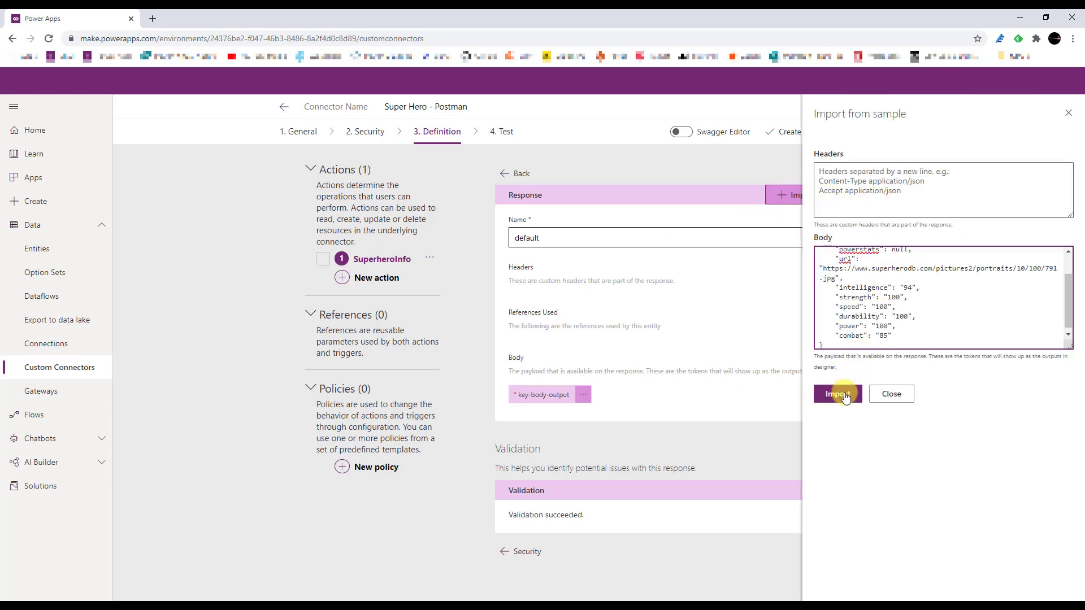
pyautogui.click(842, 397)
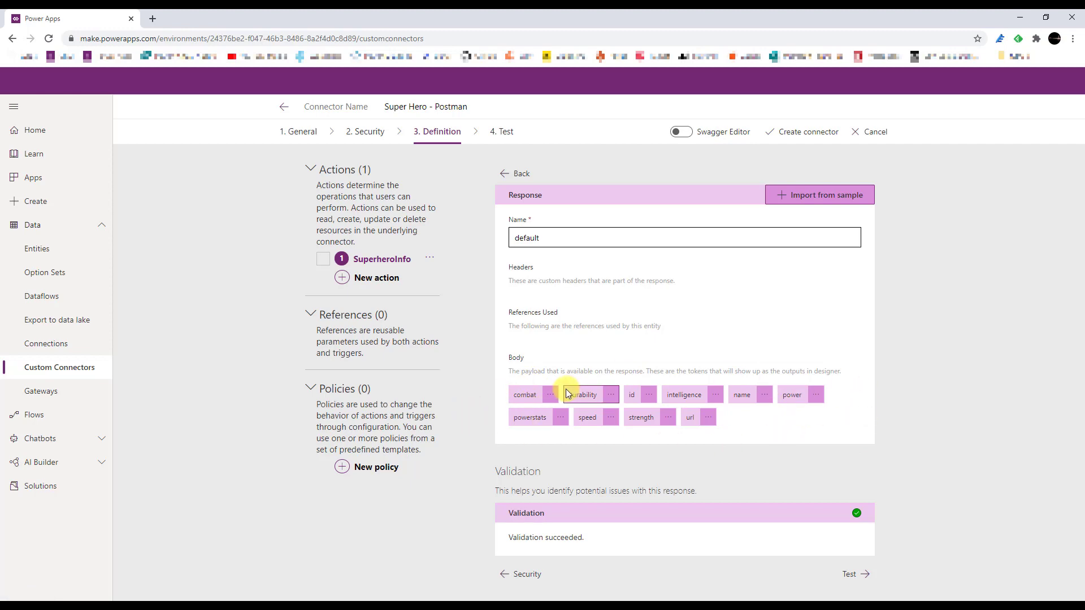
# Return to the action's definition, check it over, and create the connector
pyautogui.click(510, 173)
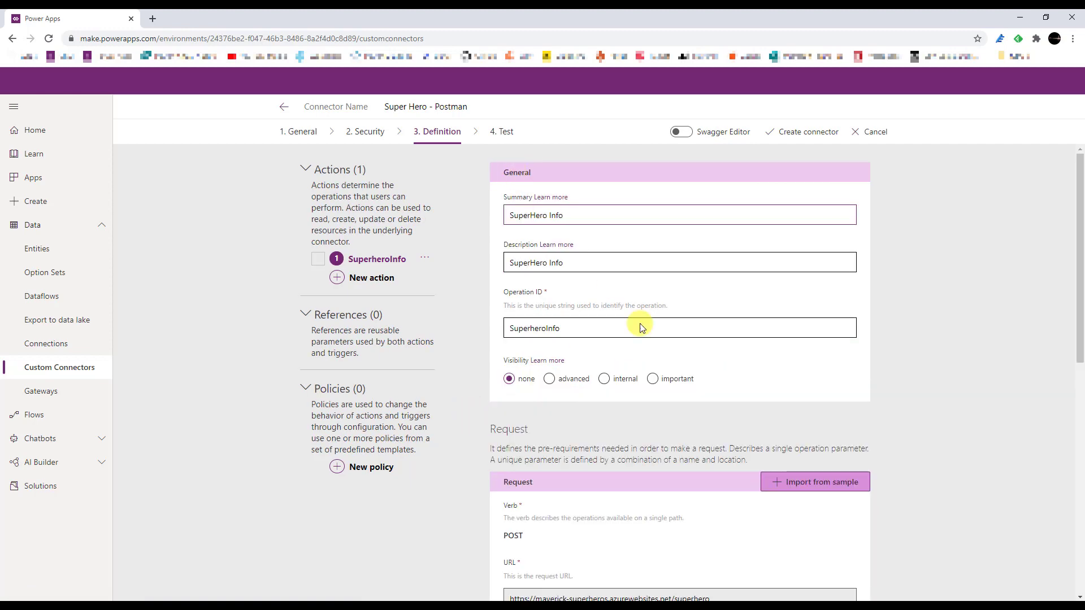
pyautogui.scroll(-10, 666, 377)
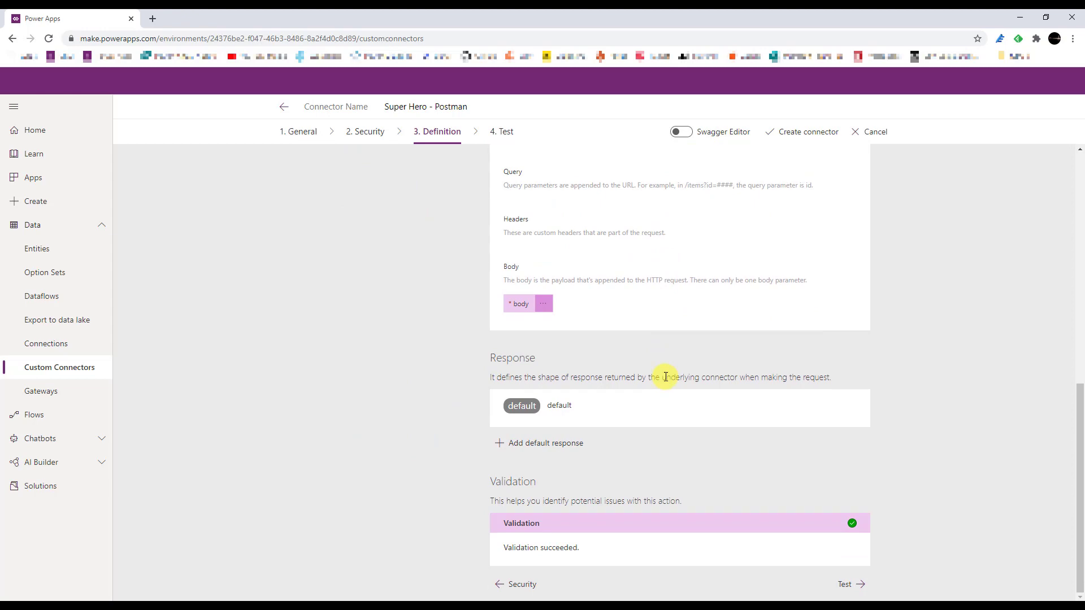
pyautogui.scroll(10, 709, 370)
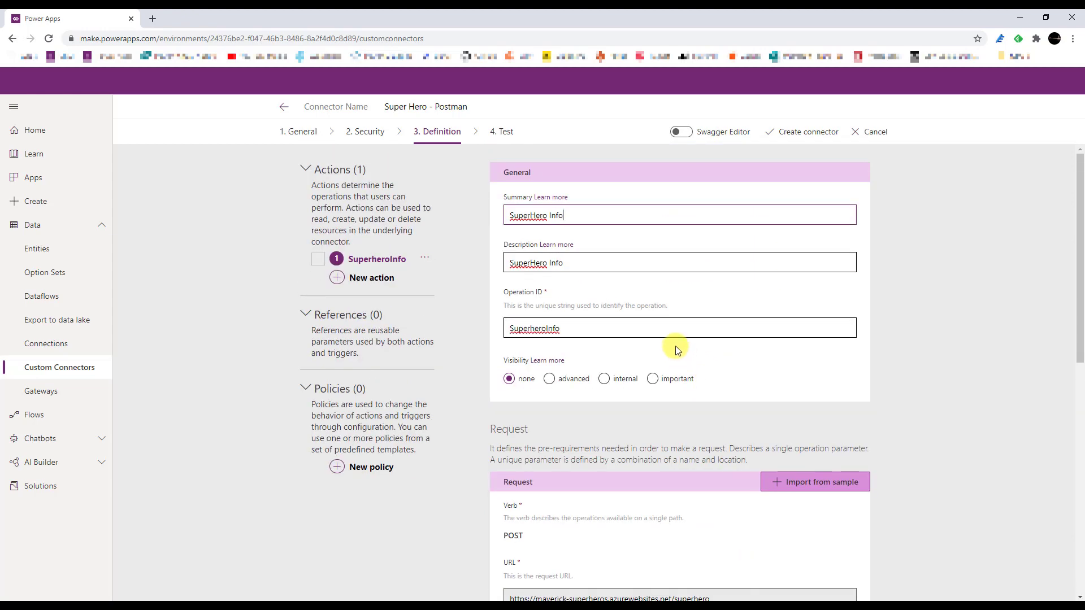
pyautogui.click(816, 132)
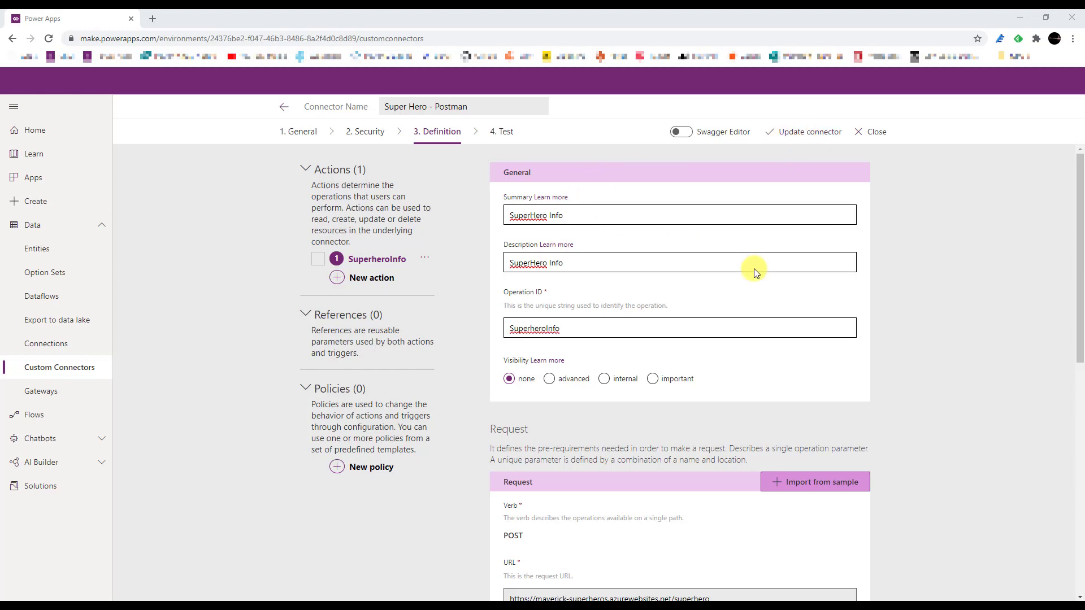
# Go to the test stage of the Super Hero - Postman connector and create a new connection for it
pyautogui.scroll(-9, 920, 341)
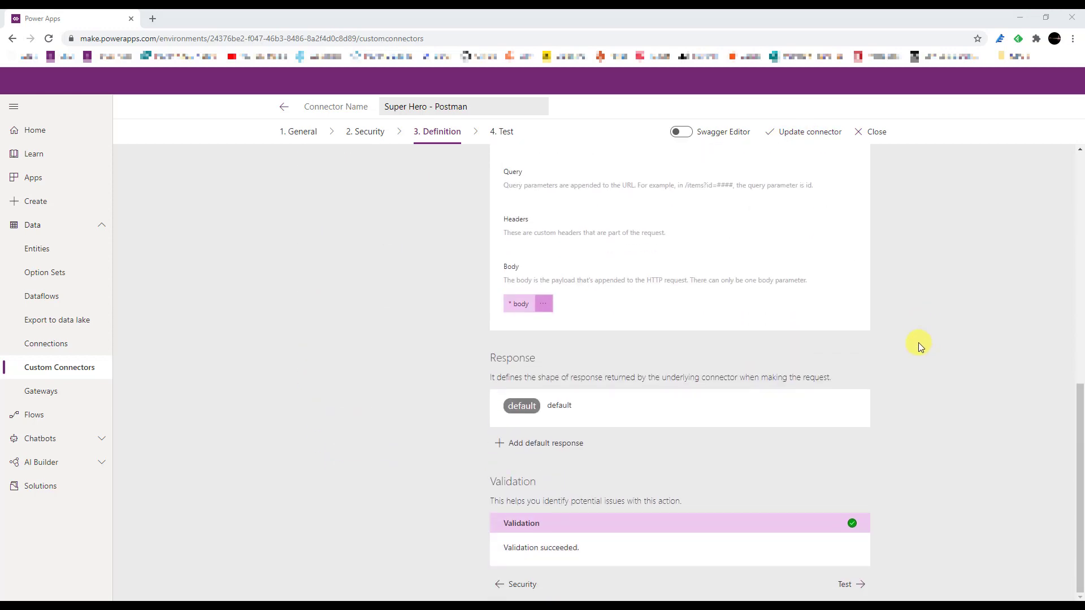
pyautogui.click(846, 589)
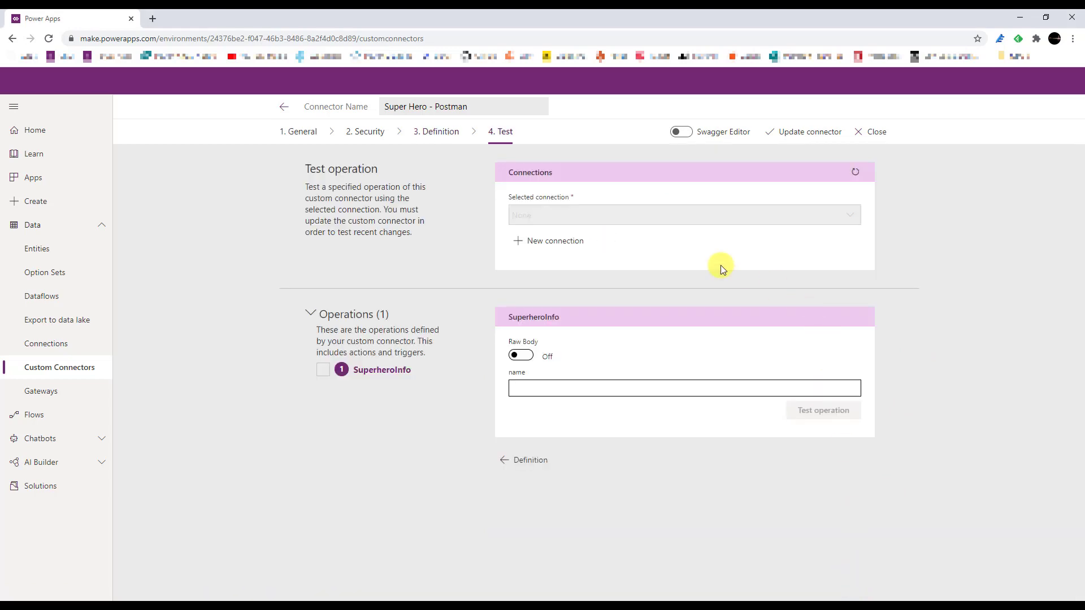
pyautogui.click(558, 242)
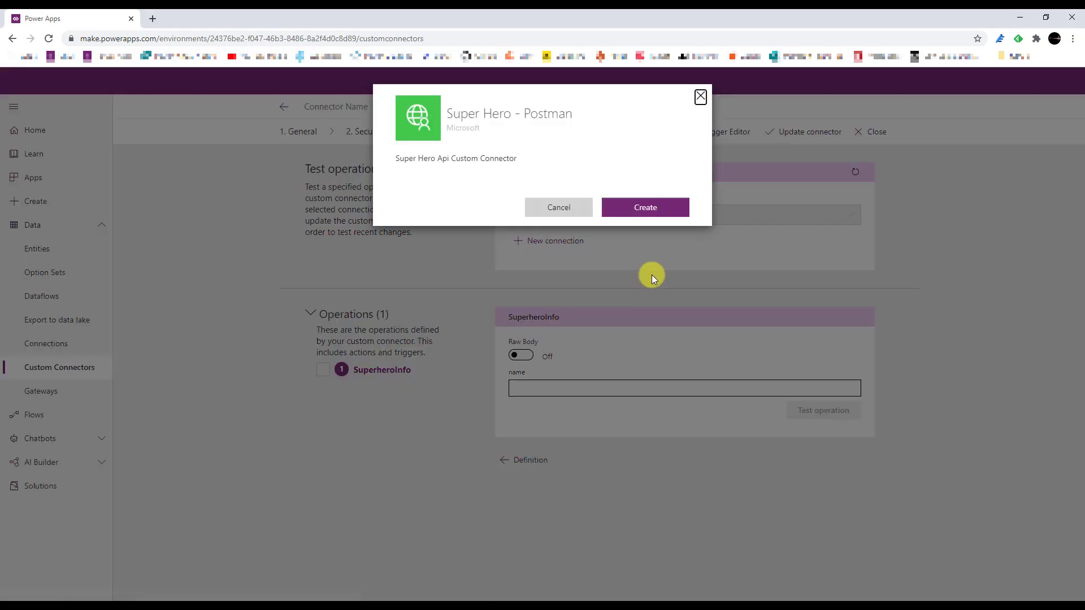
pyautogui.click(643, 210)
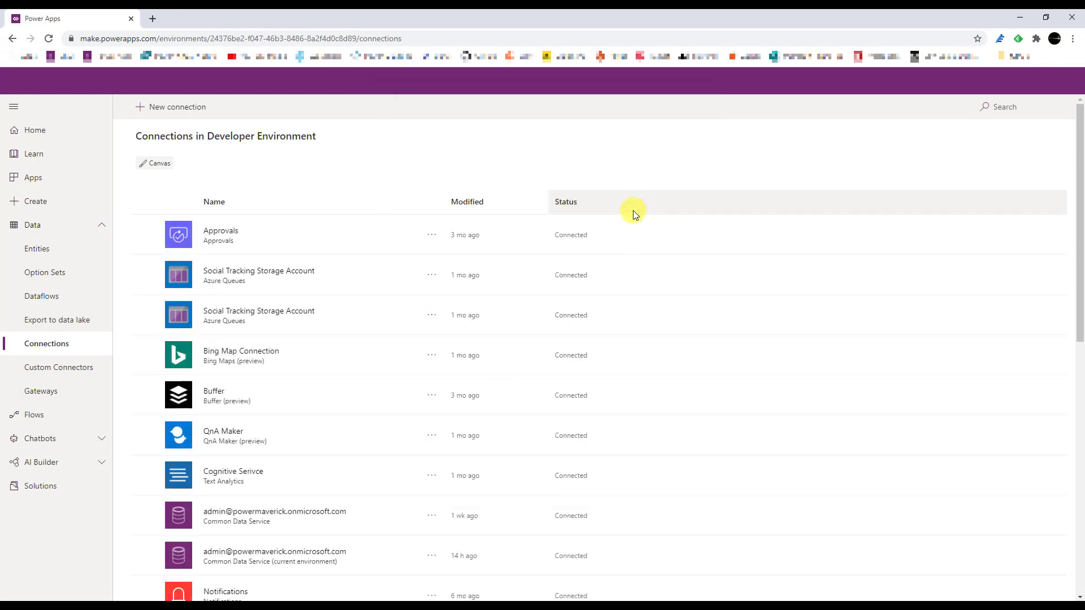
# Reopen the Super Hero - Postman custom connector for editing at its test stage
pyautogui.click(67, 368)
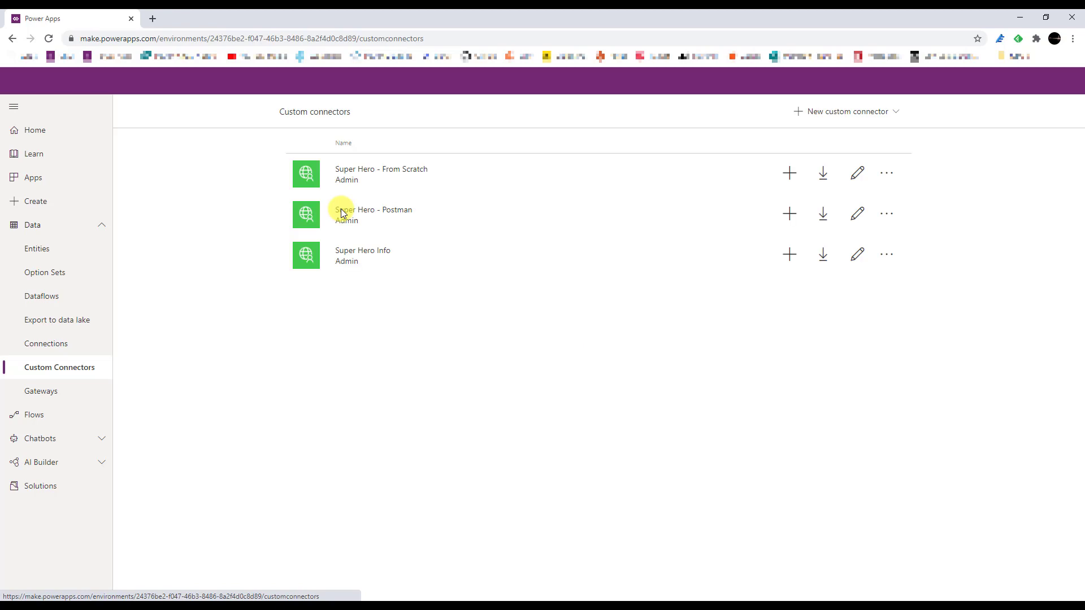
pyautogui.click(856, 214)
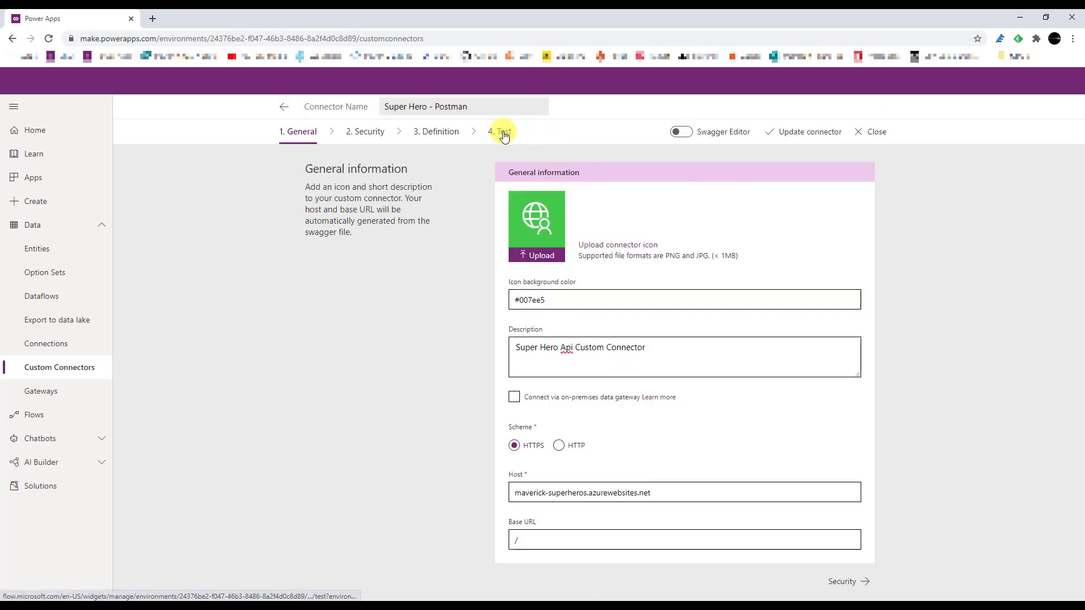
pyautogui.click(505, 132)
# Test the SuperheroInfo operation with the name batman and review the returned response body
pyautogui.click(539, 382)
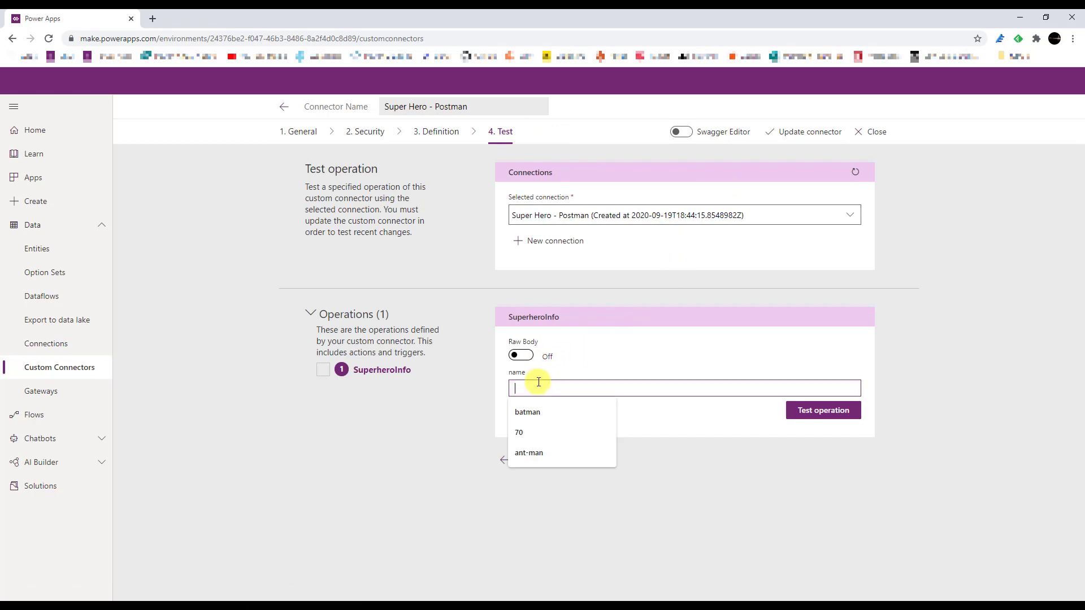
pyautogui.click(528, 412)
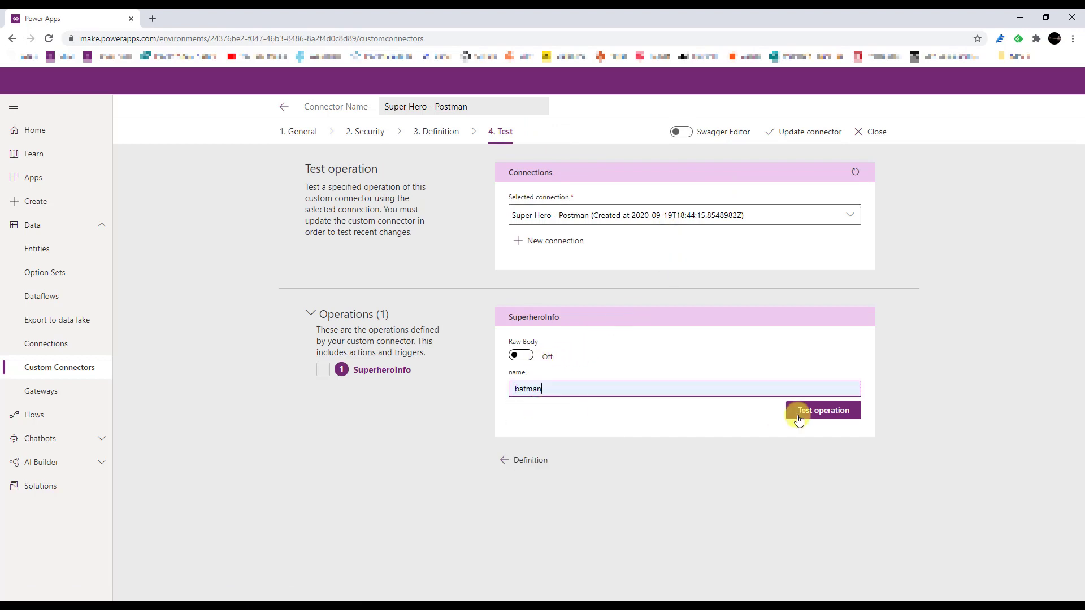
pyautogui.click(848, 414)
pyautogui.scroll(-5, 914, 378)
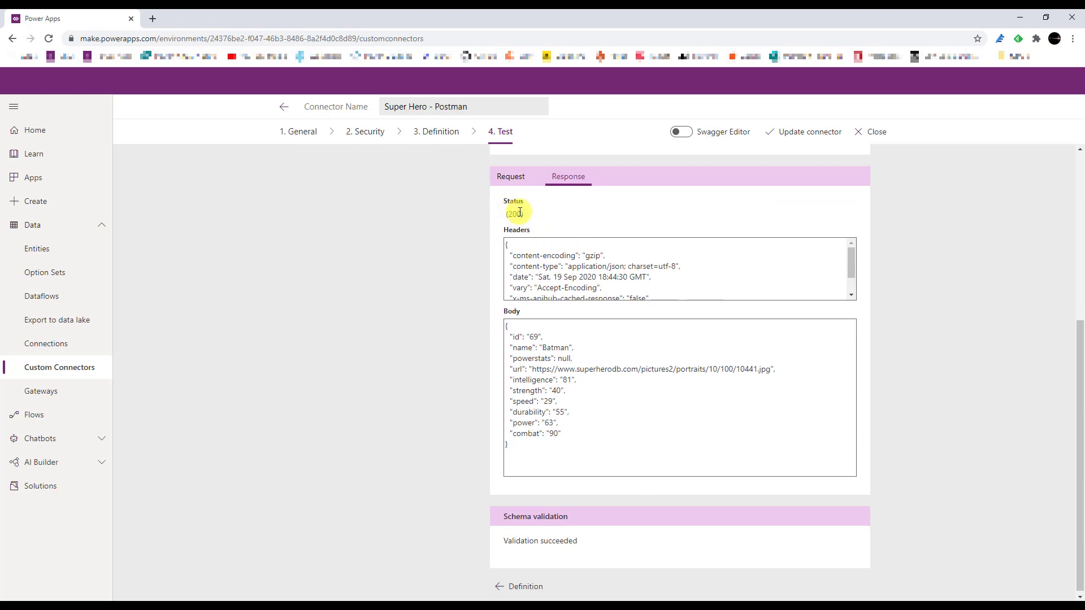
pyautogui.moveTo(519, 444); pyautogui.dragTo(508, 327)
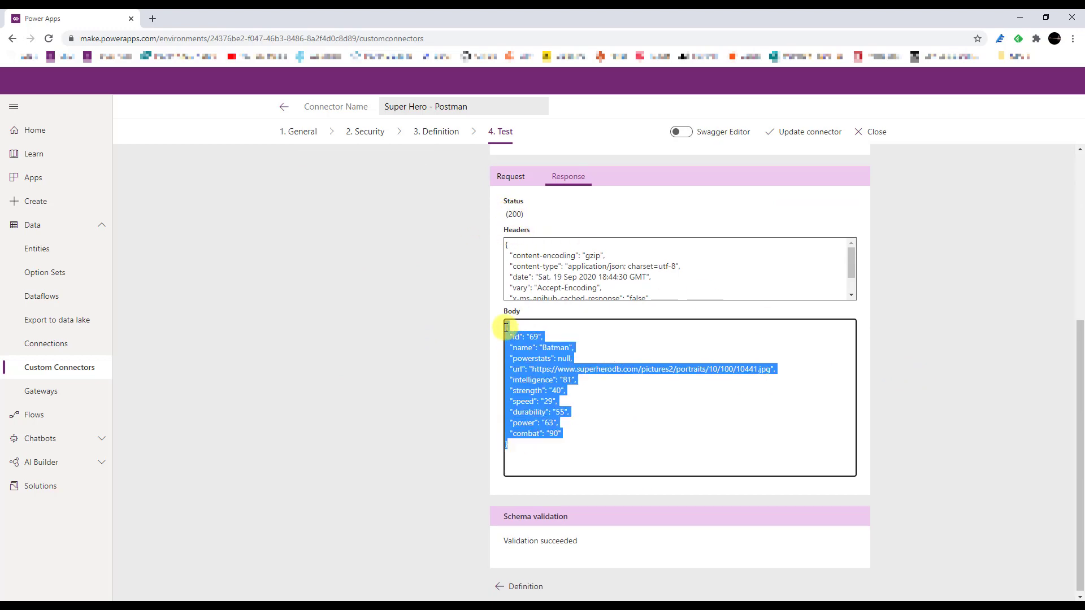
pyautogui.click(567, 448)
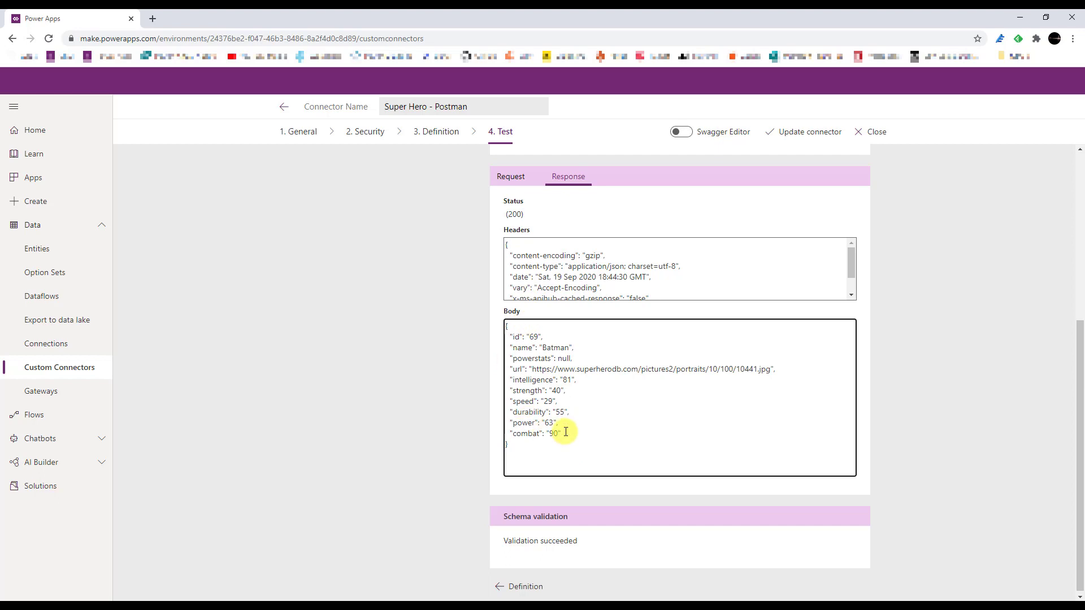
# Close the Postman connector and look over the options for creating a new custom connector
pyautogui.click(873, 137)
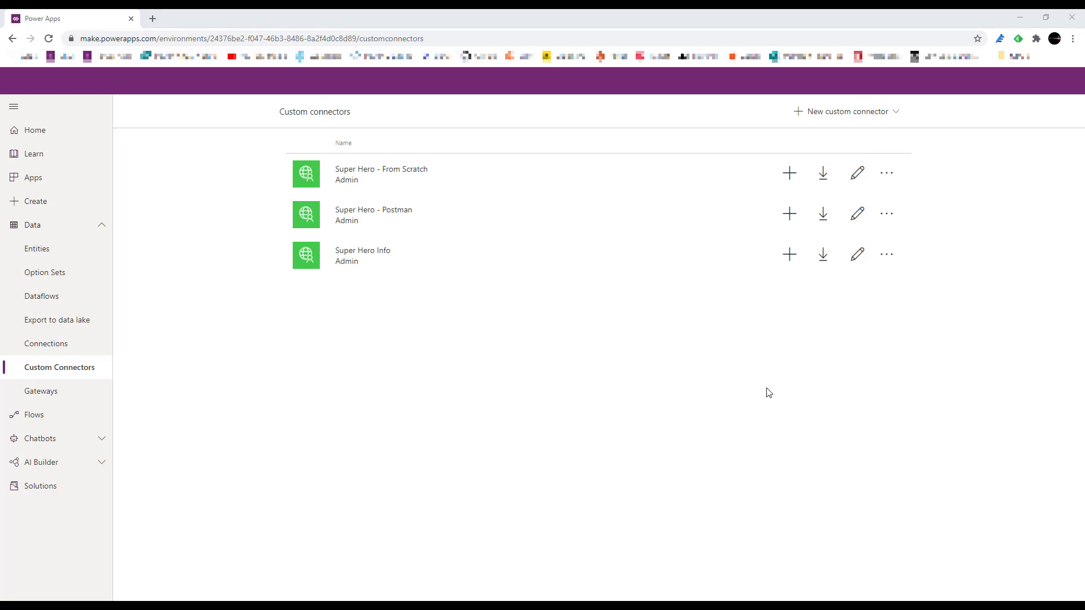
pyautogui.click(866, 117)
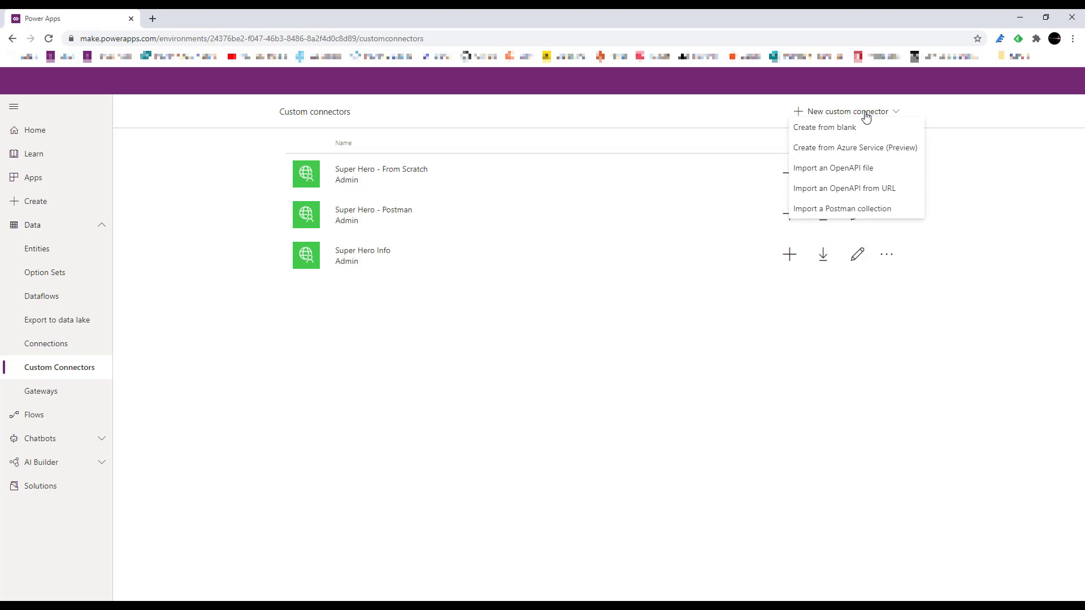
pyautogui.click(699, 335)
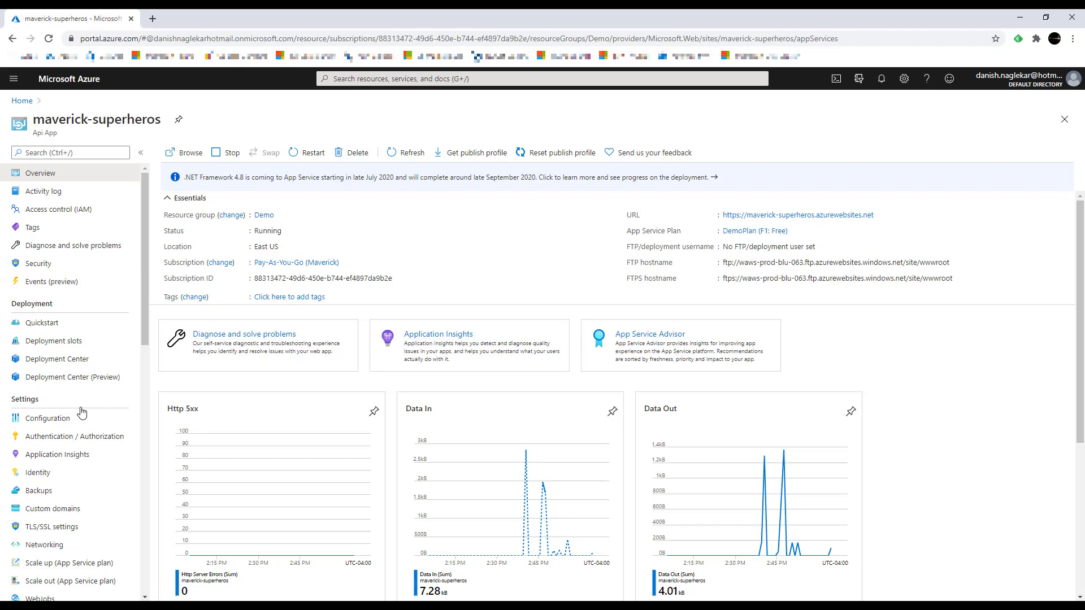
# In the Azure portal, open API Management for the maverick-superheros API App and start a new API Management service
pyautogui.scroll(-8, 81, 412)
pyautogui.scroll(-3, 81, 415)
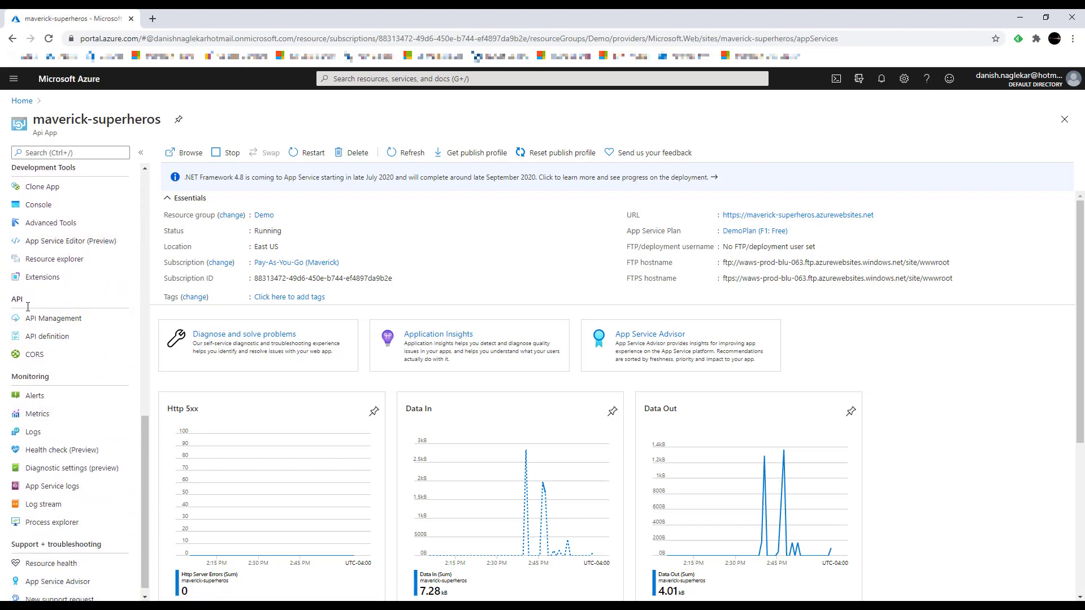
pyautogui.click(50, 323)
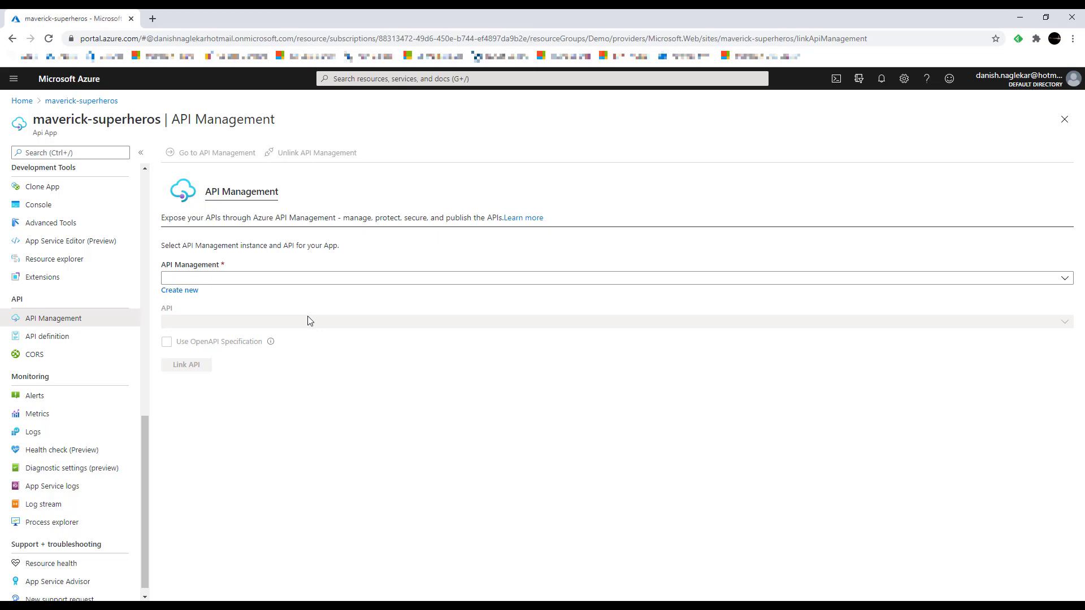
pyautogui.click(180, 290)
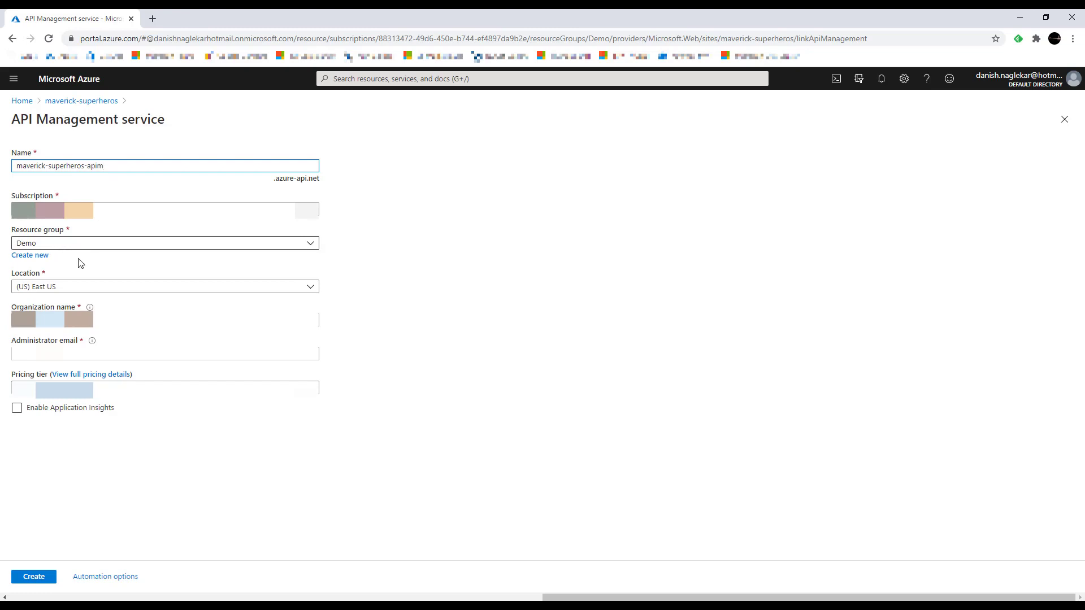
# Fill in the organization name and create the maverick-superheros-apim service in the Demo resource group, East US
pyautogui.click(102, 321)
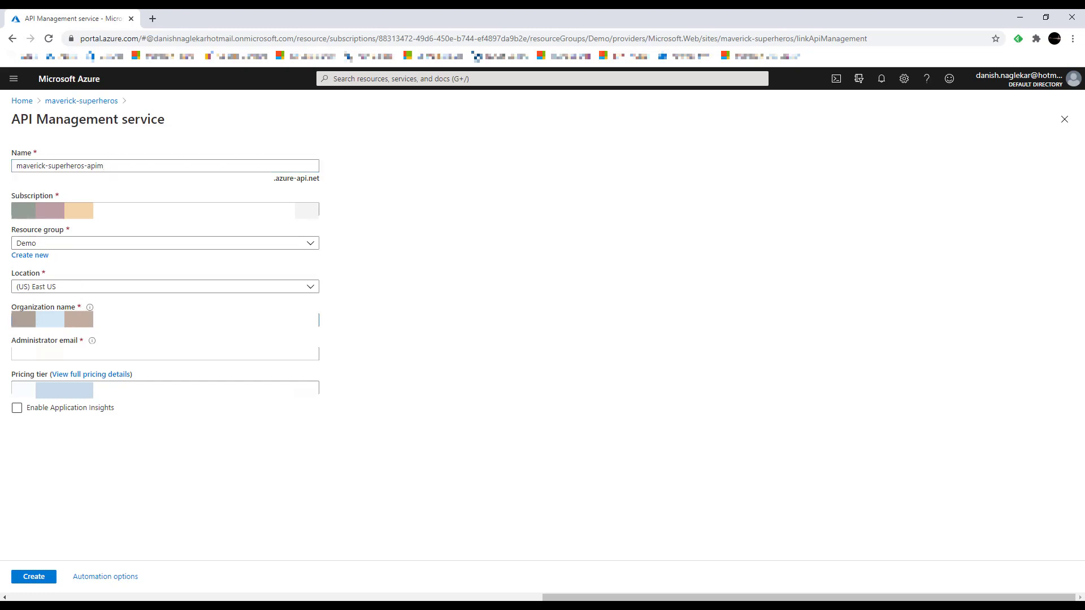
pyautogui.write('M')
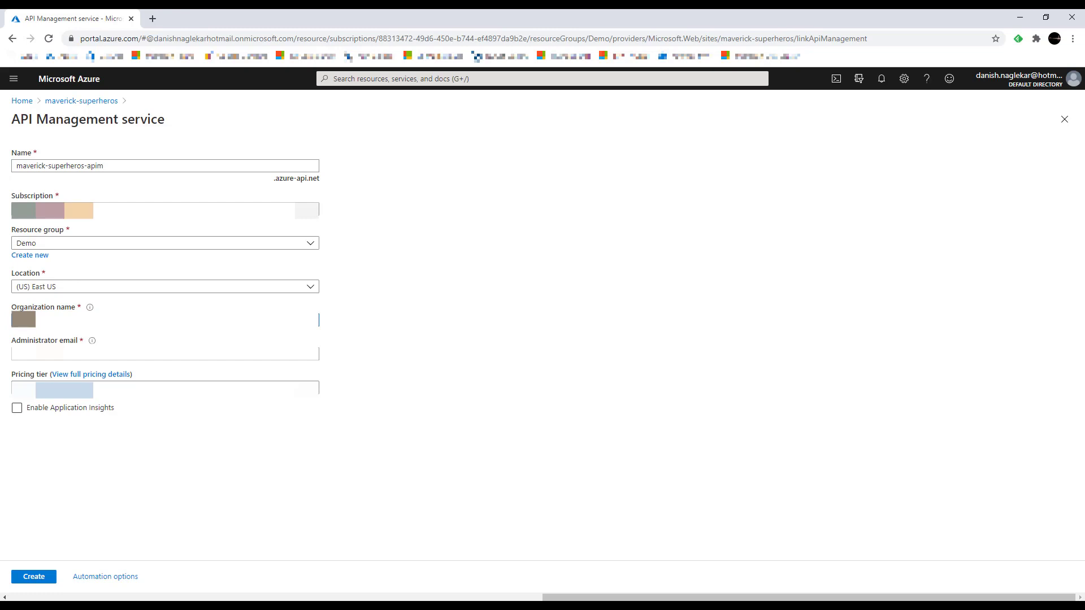
pyautogui.write('averick')
pyautogui.press('BackSpace')
pyautogui.press('BackSpace')
pyautogui.press('BackSpace')
pyautogui.press('BackSpace')
pyautogui.press('BackSpace')
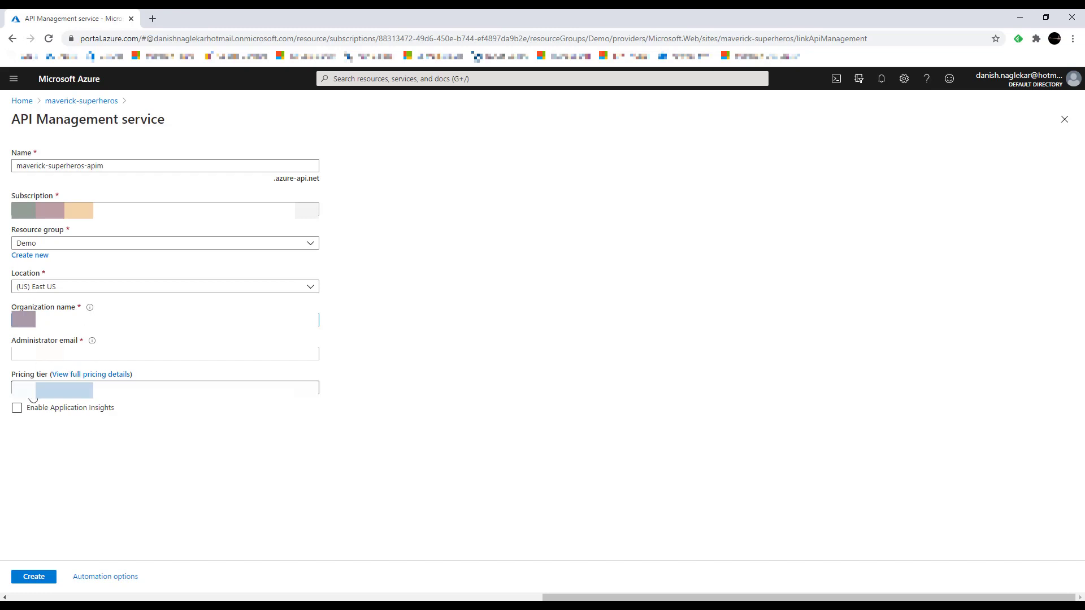
pyautogui.click(21, 411)
pyautogui.click(45, 577)
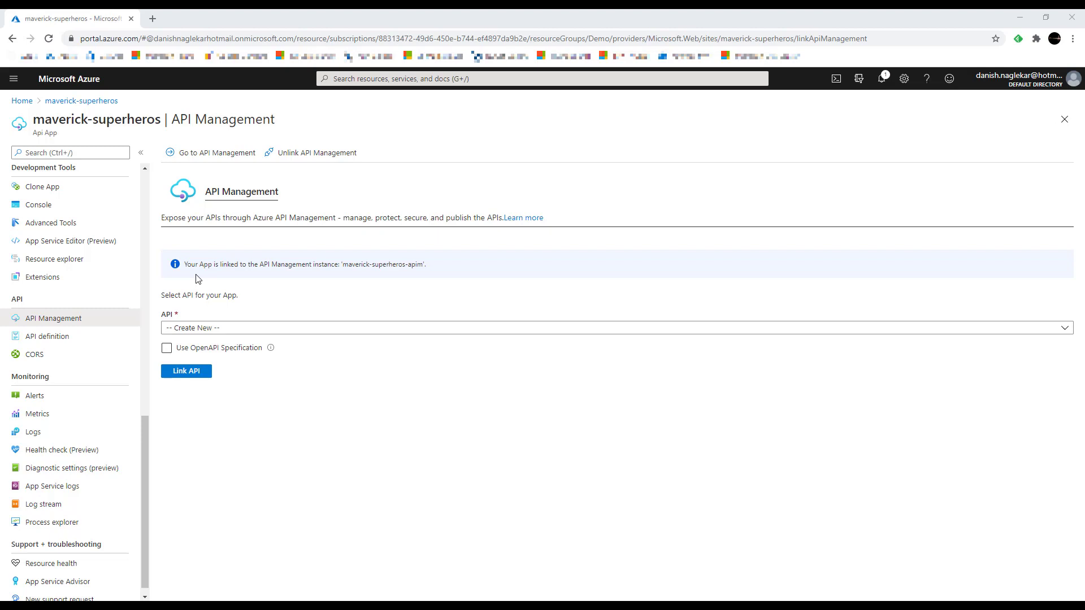
# In the linked API Management instance, create an API from the maverick-superheros App Service, leaving the URL suffix empty
pyautogui.click(192, 158)
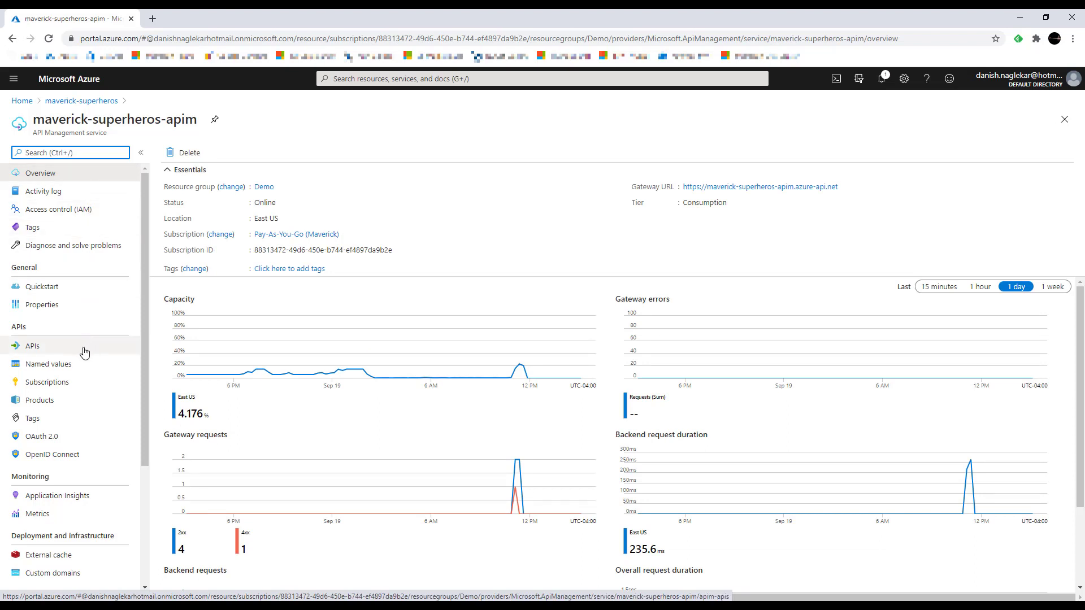
pyautogui.click(62, 354)
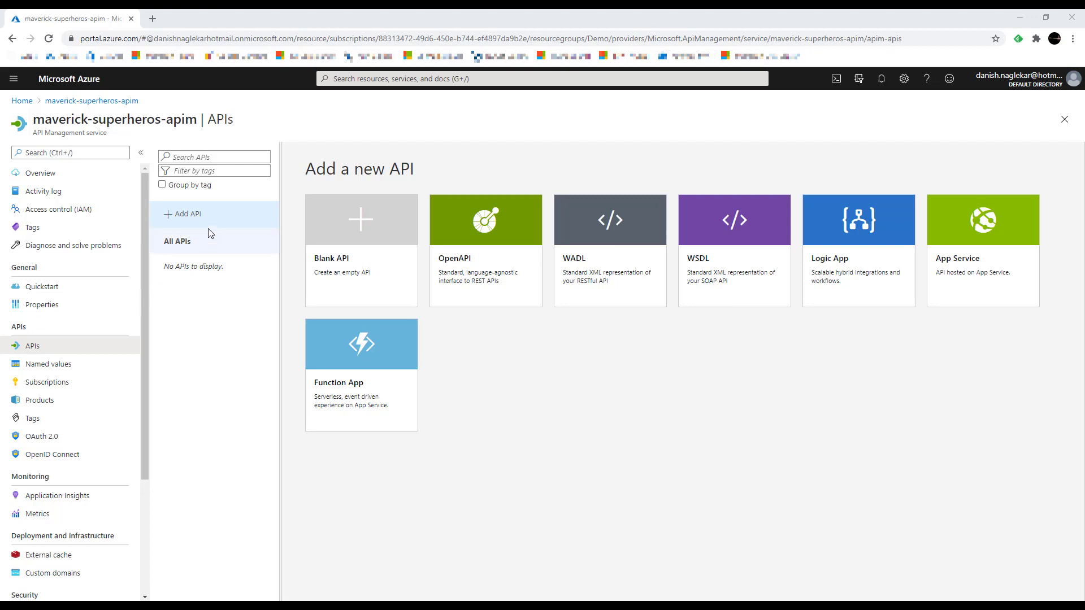
pyautogui.click(983, 269)
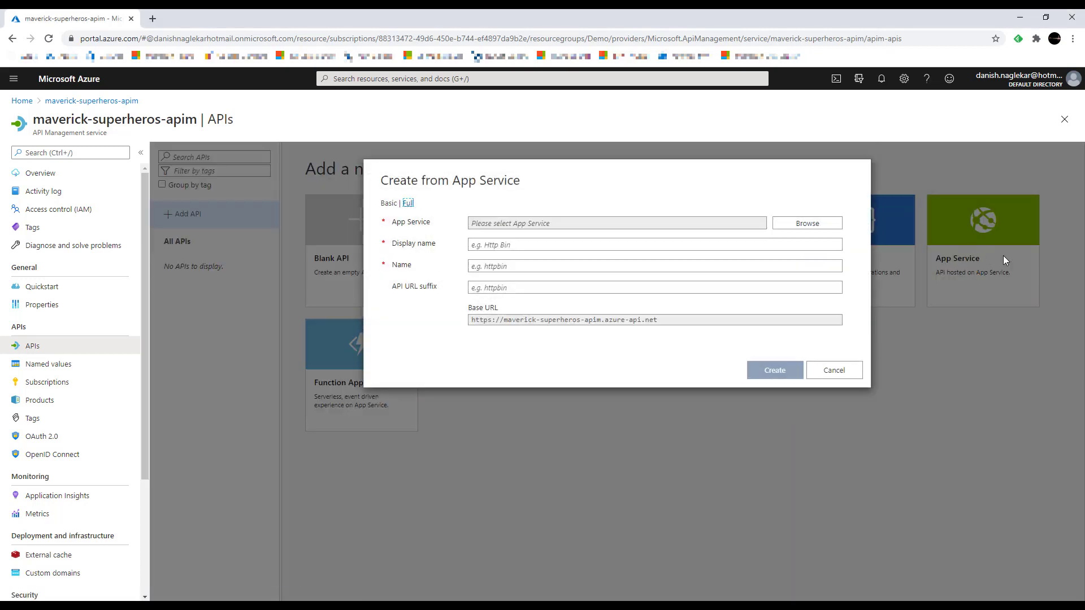
pyautogui.click(803, 223)
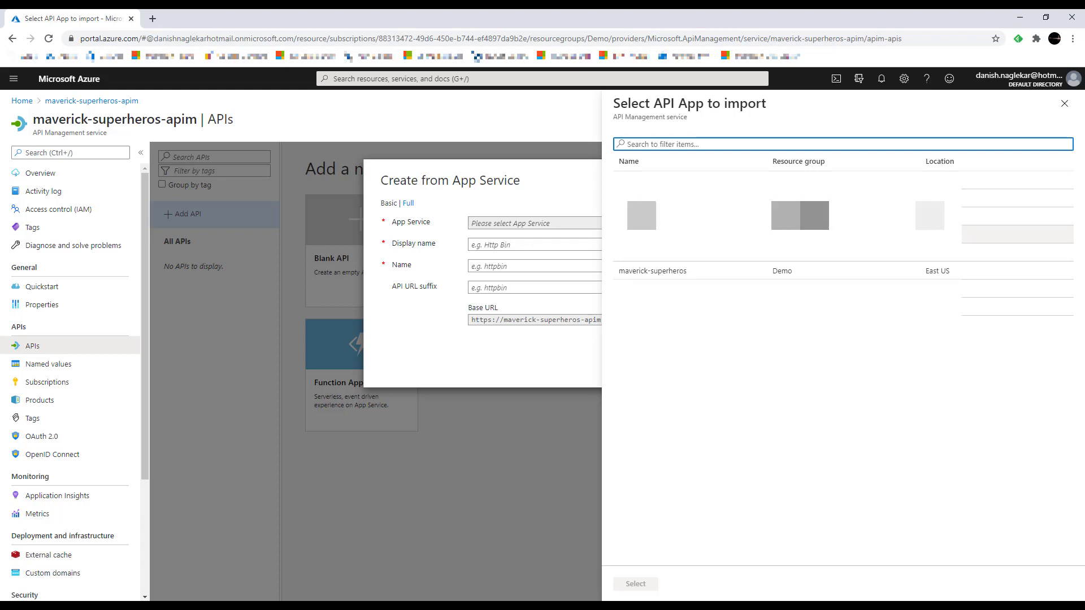
pyautogui.click(667, 270)
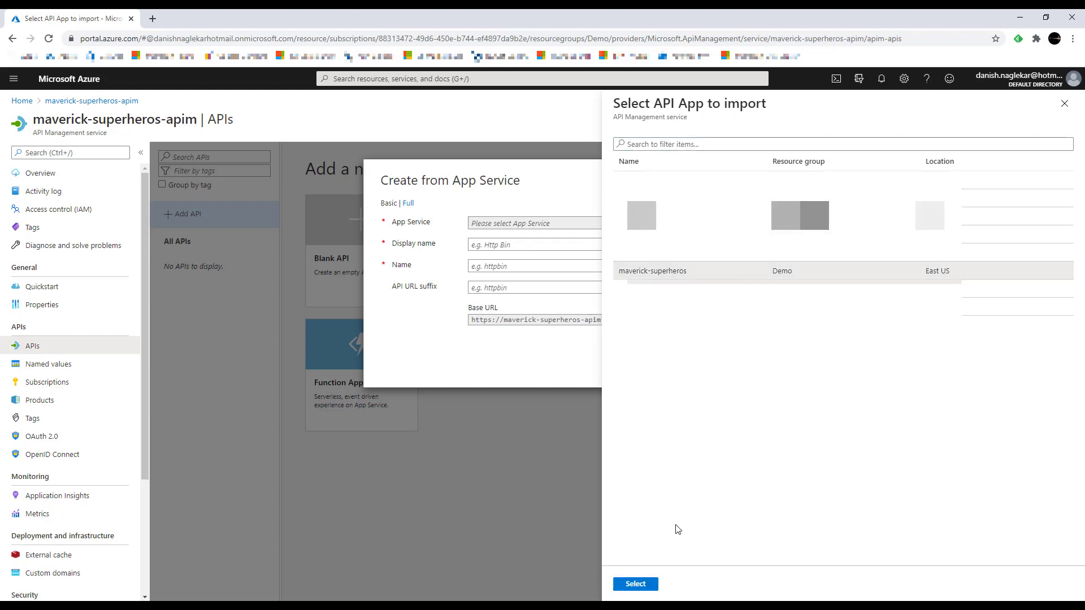
pyautogui.click(636, 584)
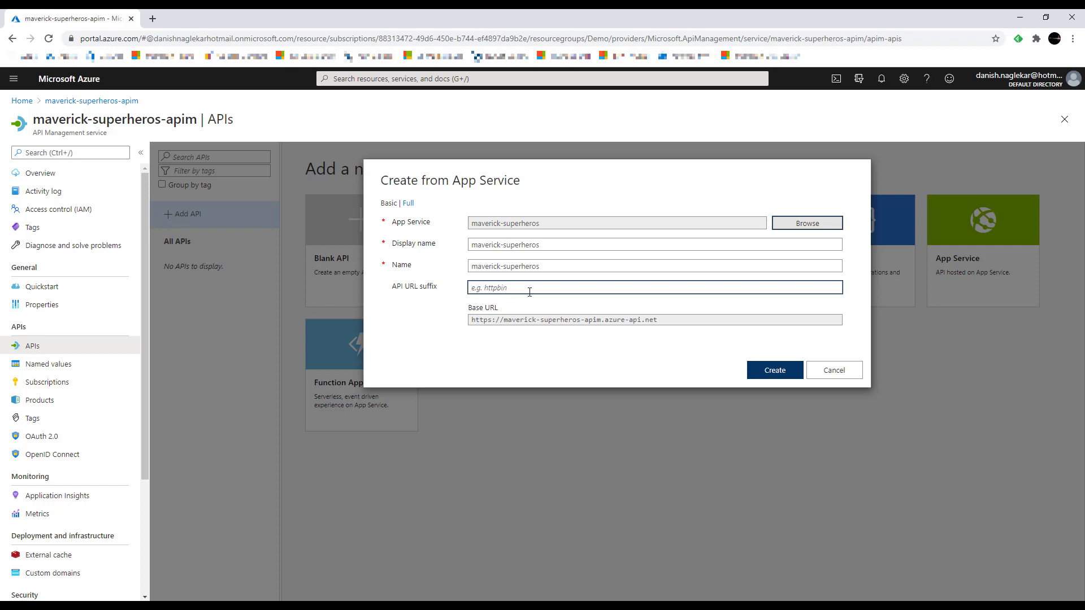
pyautogui.click(781, 371)
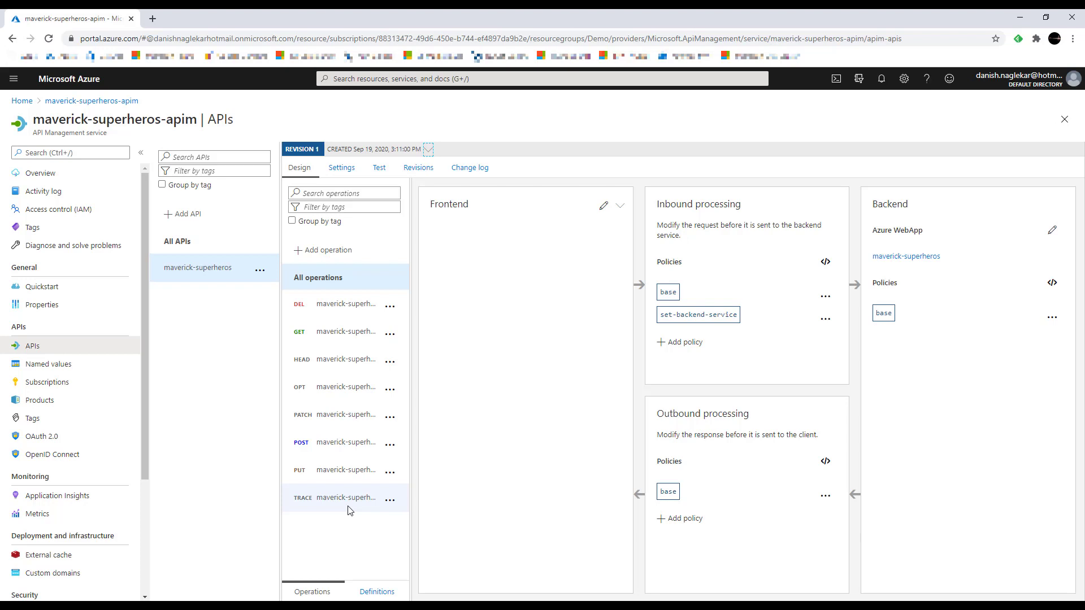
# Delete the DELETE and GET operations from the maverick-superheros API
pyautogui.click(390, 308)
pyautogui.click(412, 328)
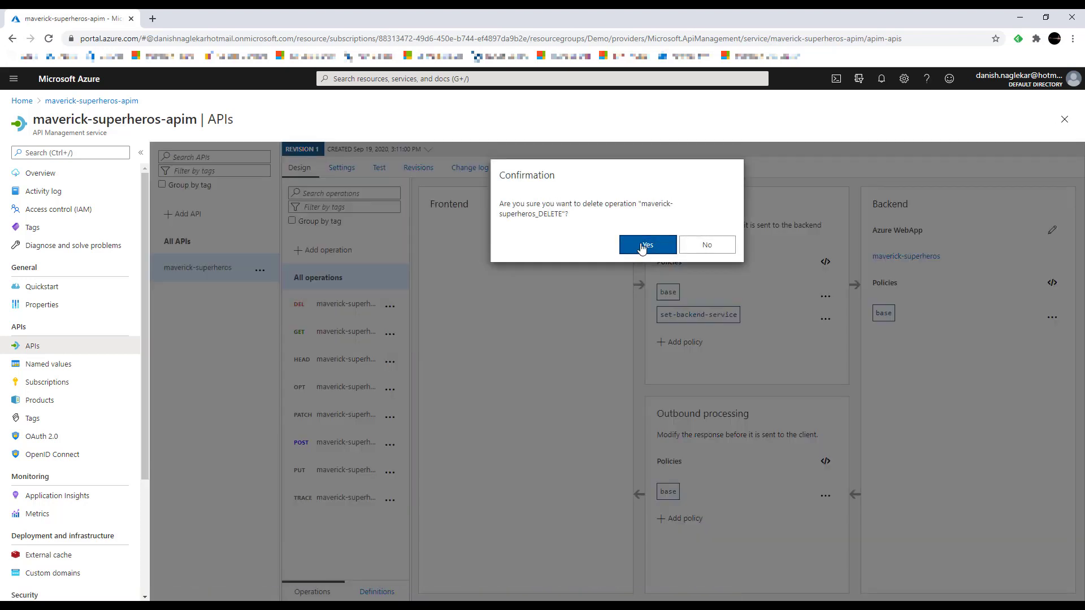
pyautogui.click(642, 246)
pyautogui.click(390, 306)
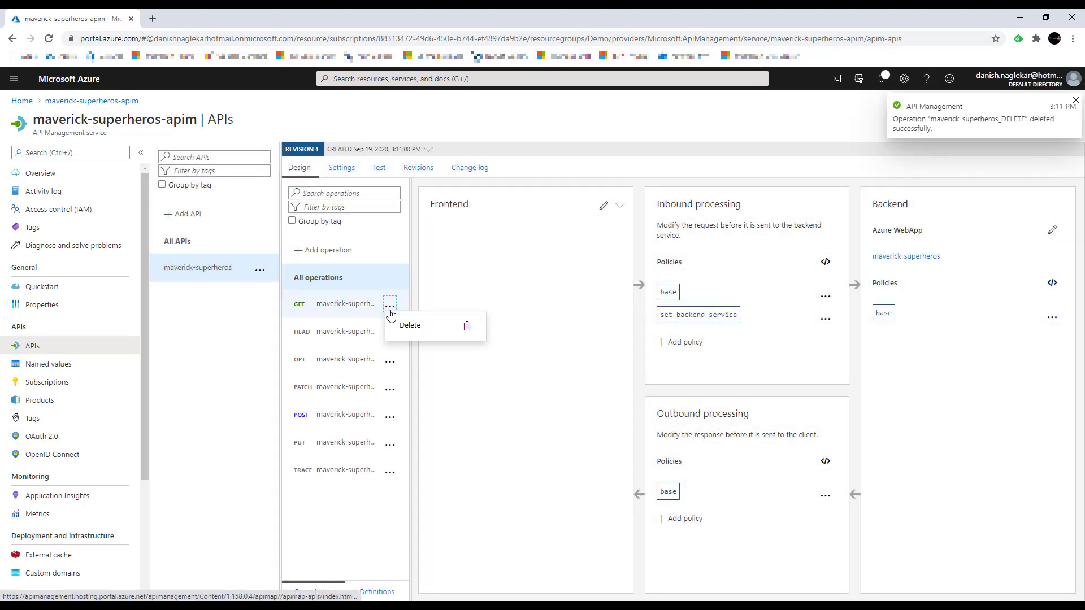
pyautogui.click(416, 326)
pyautogui.click(647, 230)
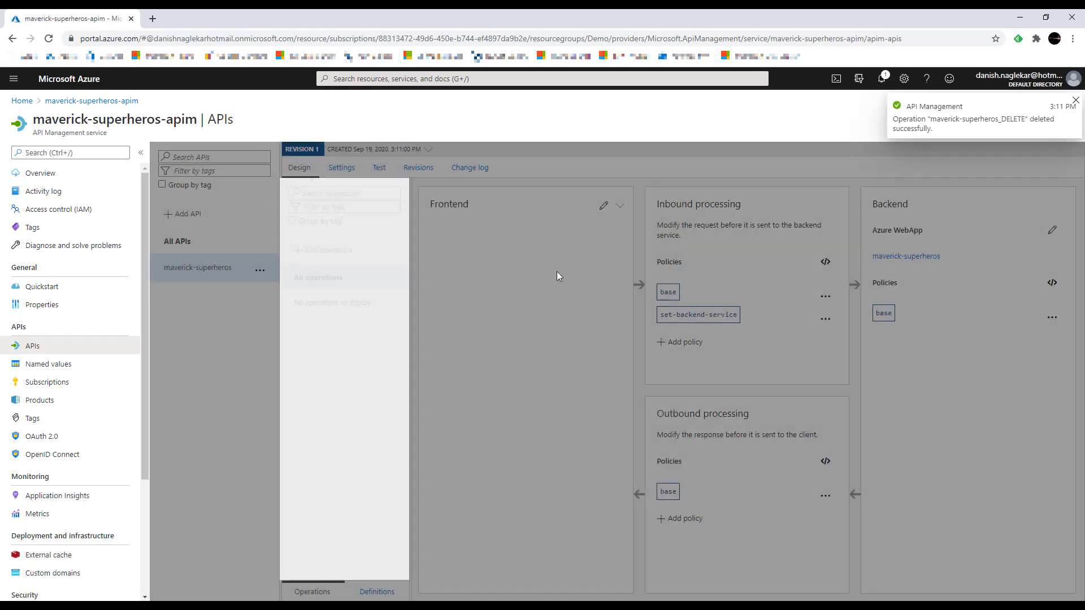
# Delete the HEAD, OPTIONS and PATCH operations from the maverick-superheros API
pyautogui.click(390, 308)
pyautogui.click(412, 324)
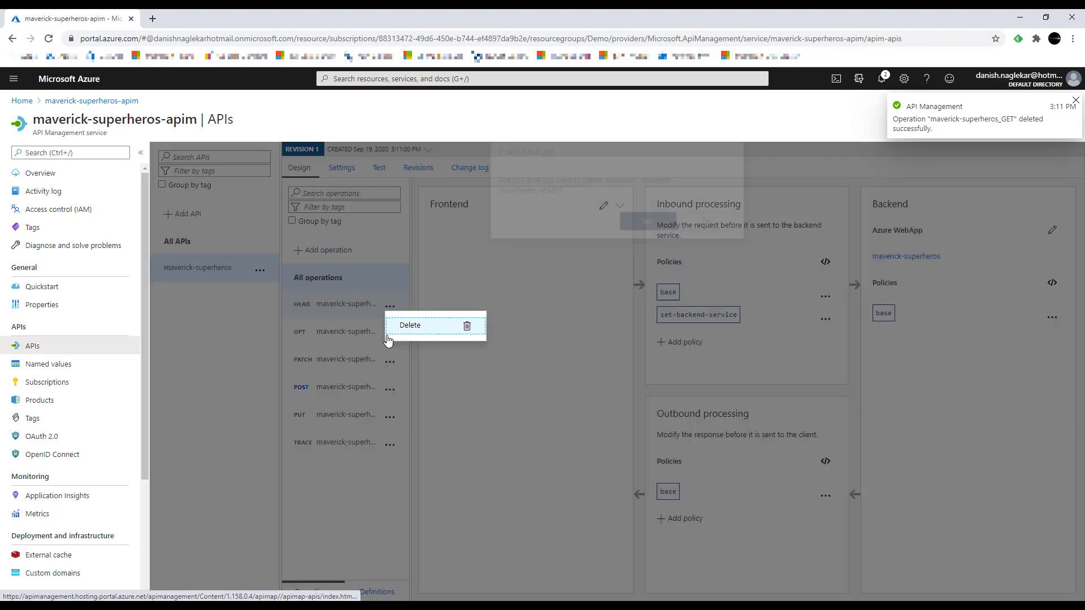
pyautogui.press('Return')
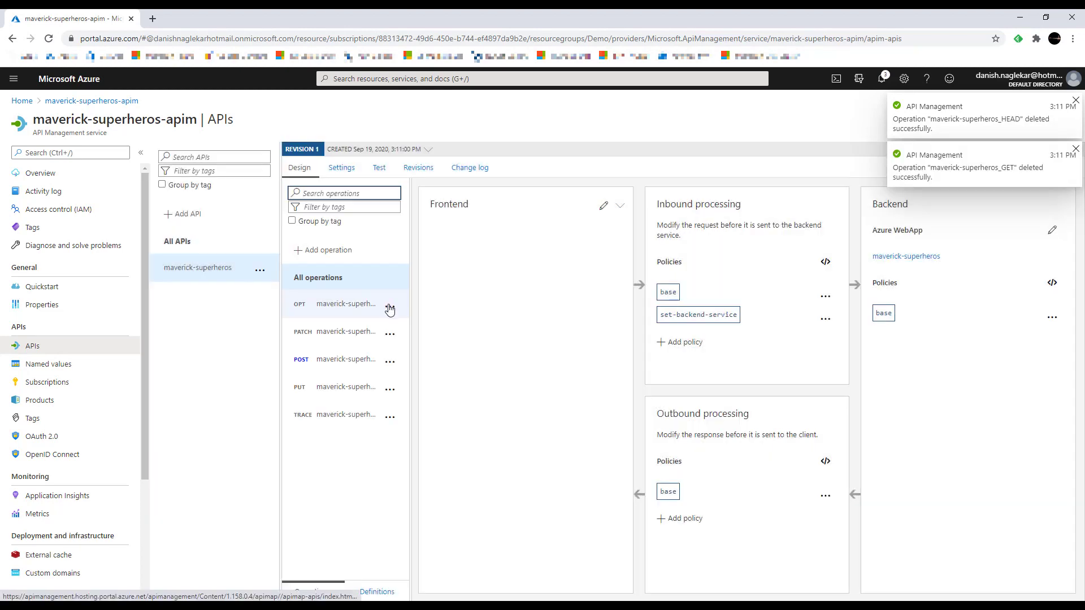
pyautogui.click(390, 307)
pyautogui.click(411, 326)
pyautogui.press('Return')
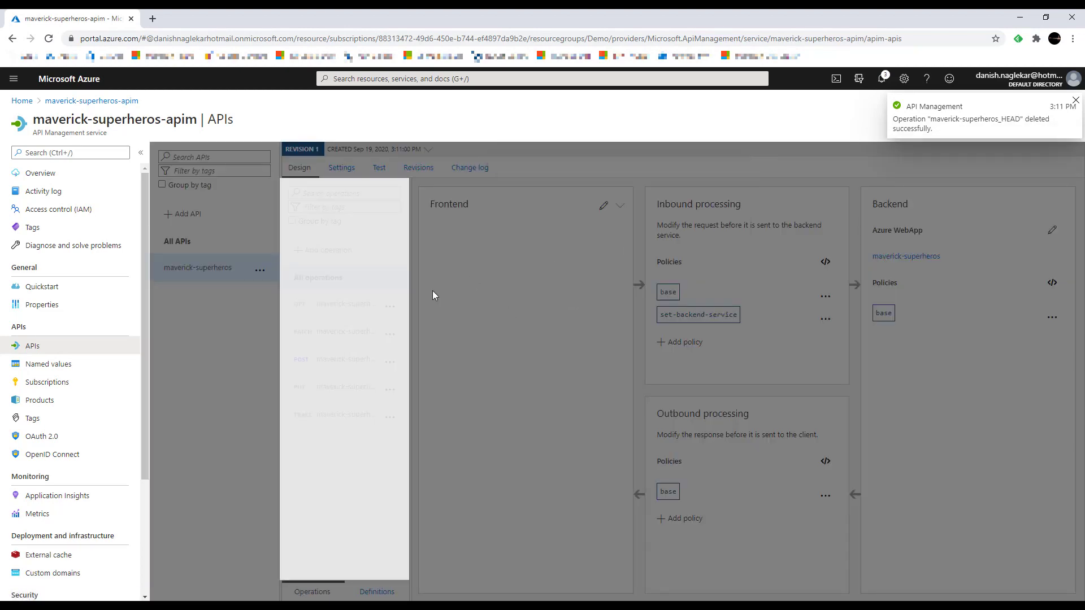
pyautogui.click(391, 307)
pyautogui.click(410, 323)
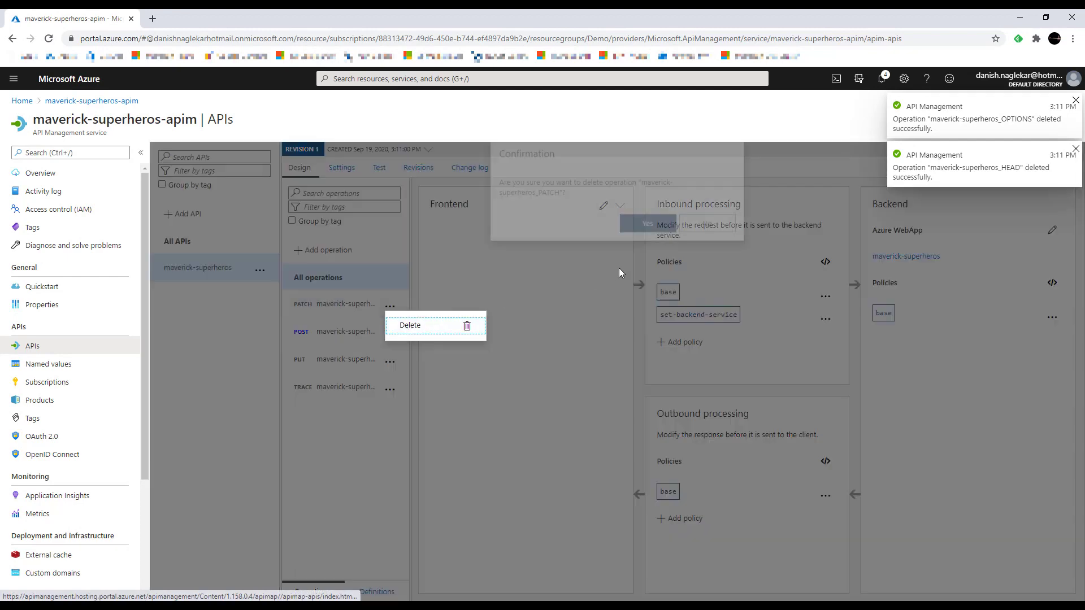
pyautogui.press('Return')
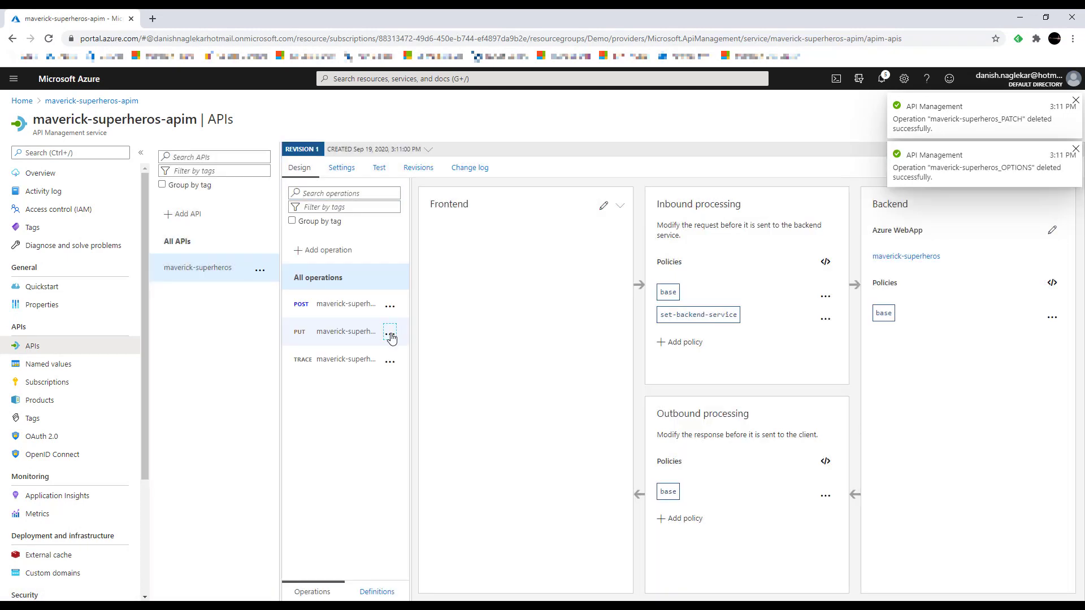
# Delete the PUT and TRACE operations from the maverick-superheros API
pyautogui.click(390, 334)
pyautogui.click(408, 353)
pyautogui.press('Return')
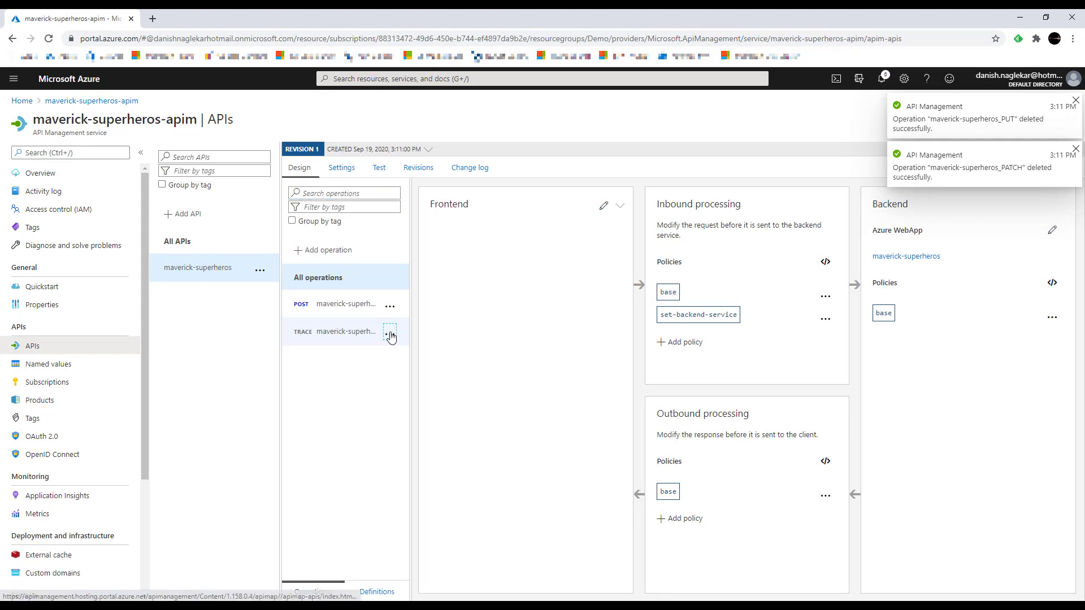
pyautogui.click(391, 335)
pyautogui.click(412, 353)
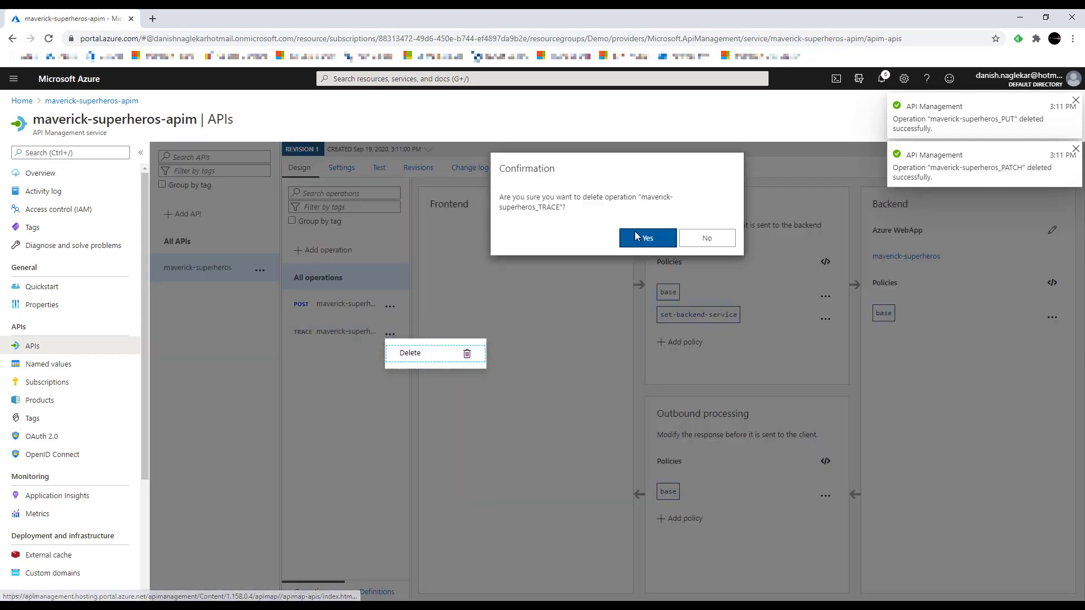
pyautogui.click(643, 238)
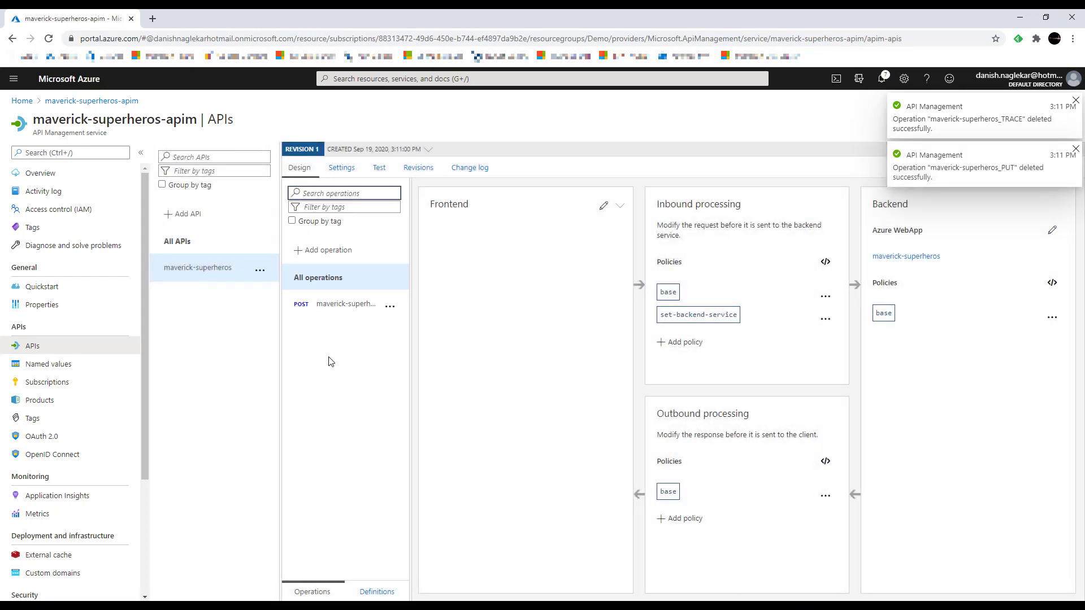
# Open the POST operation's frontend definition for editing and set its URL to /superhero
pyautogui.click(335, 310)
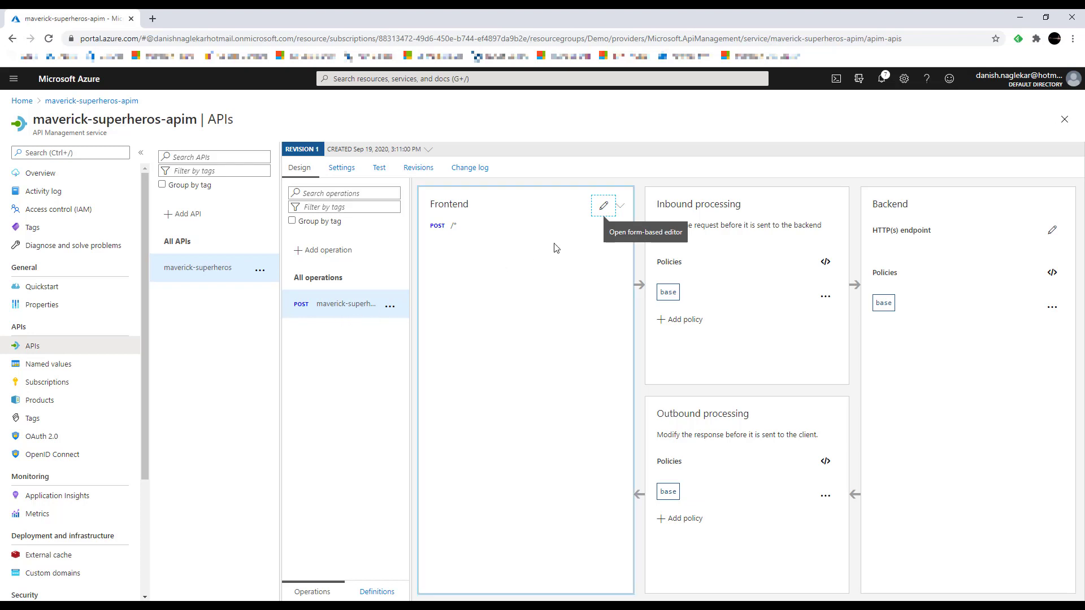
pyautogui.click(604, 210)
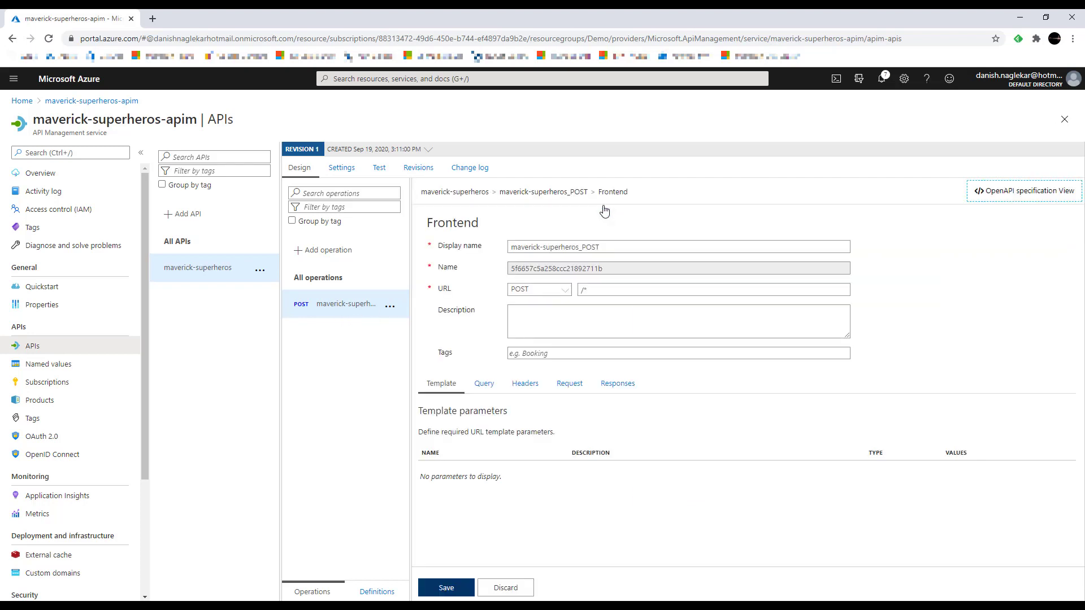
pyautogui.click(592, 291)
pyautogui.moveTo(592, 290); pyautogui.dragTo(567, 291)
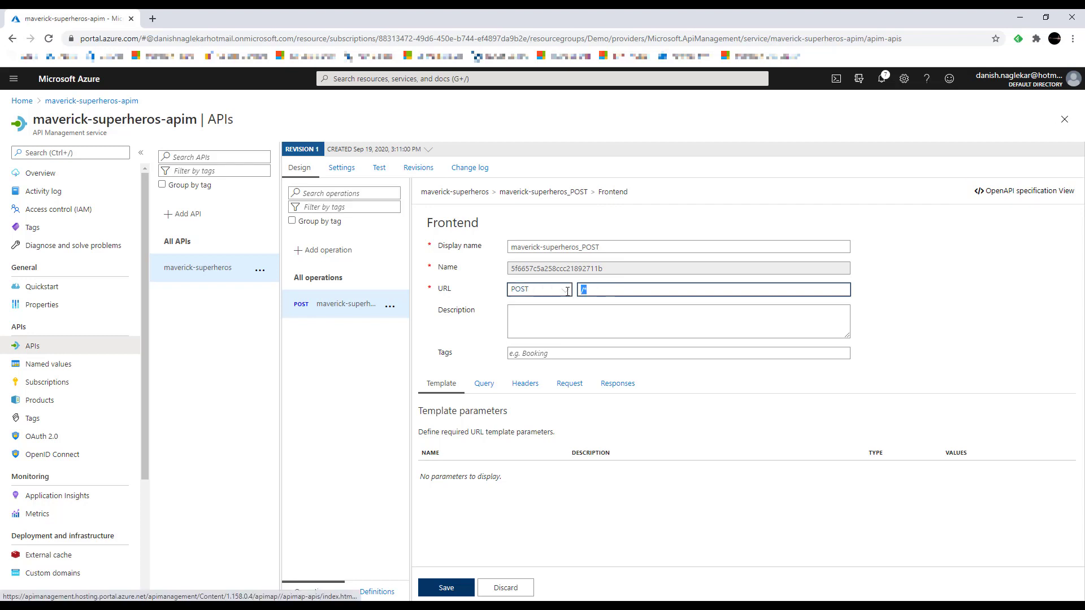
pyautogui.write('/supe')
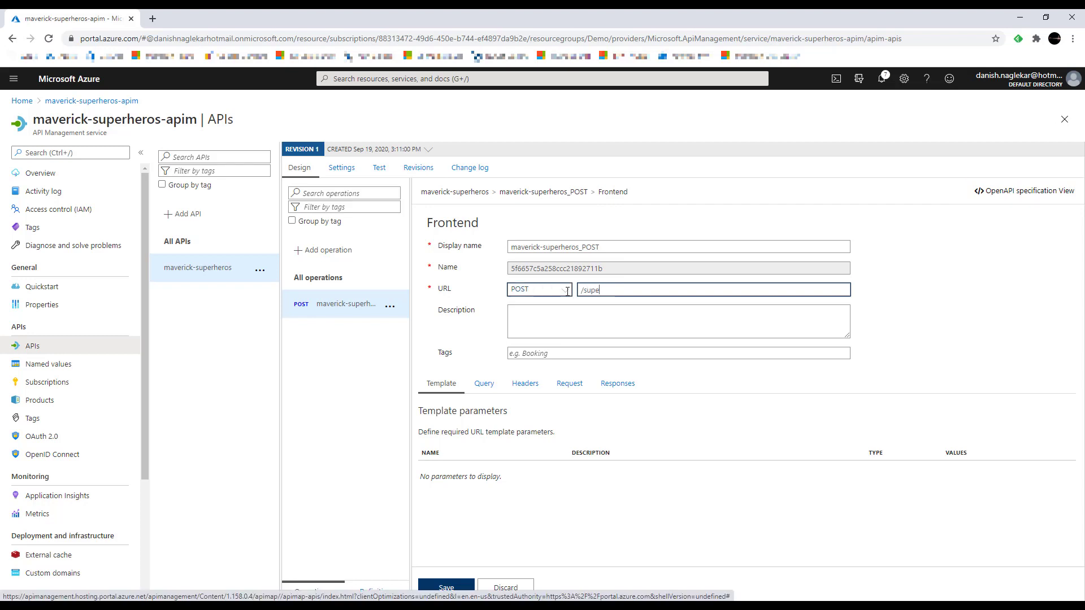
pyautogui.write('rhero')
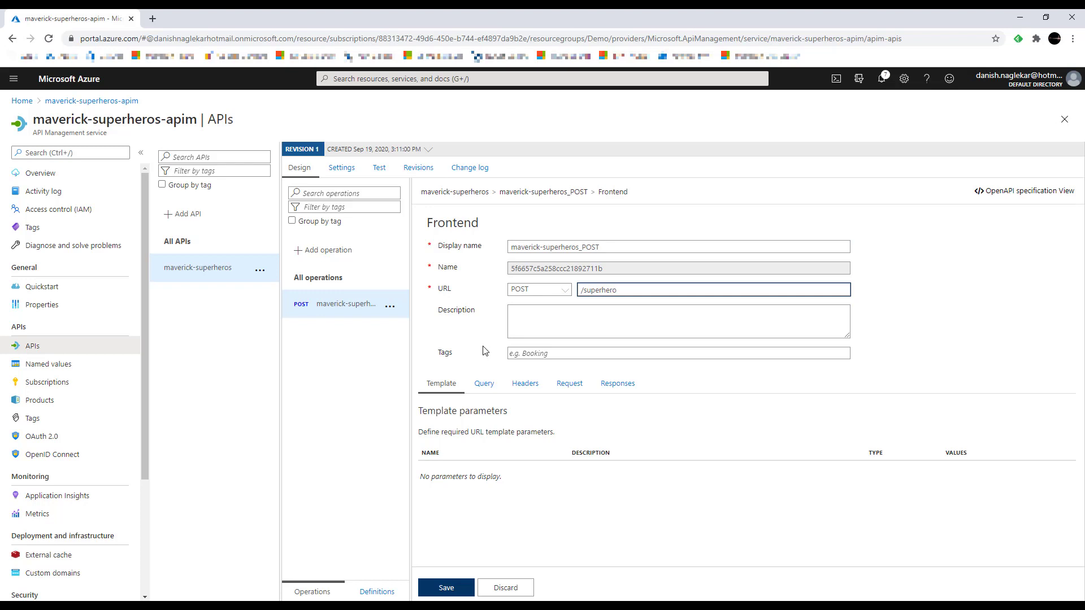
# Add a Content-Type request header to the POST operation with application/json as its default value
pyautogui.click(526, 389)
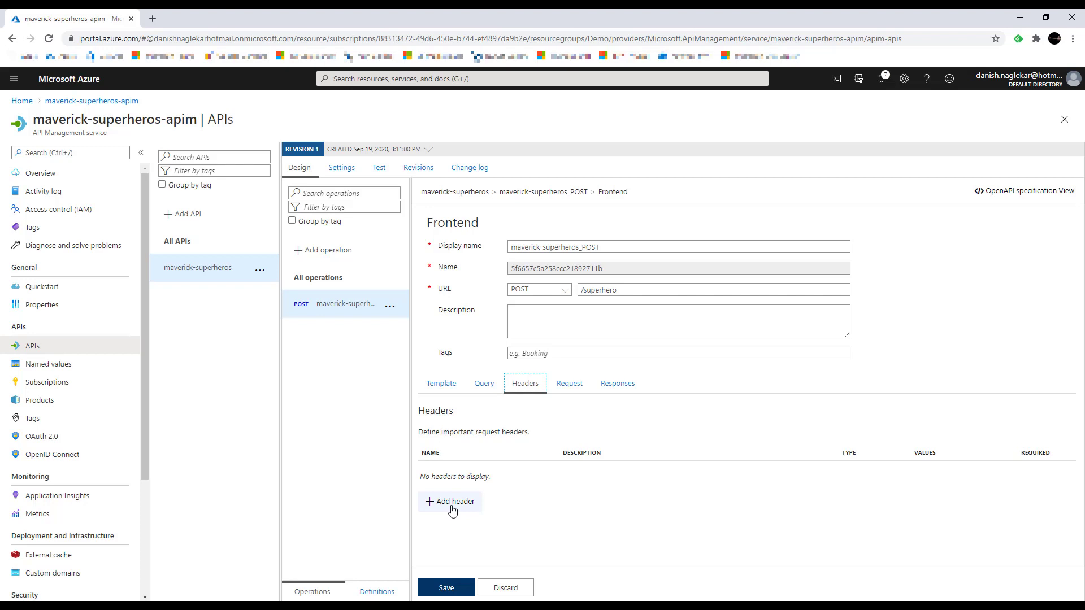
pyautogui.click(452, 503)
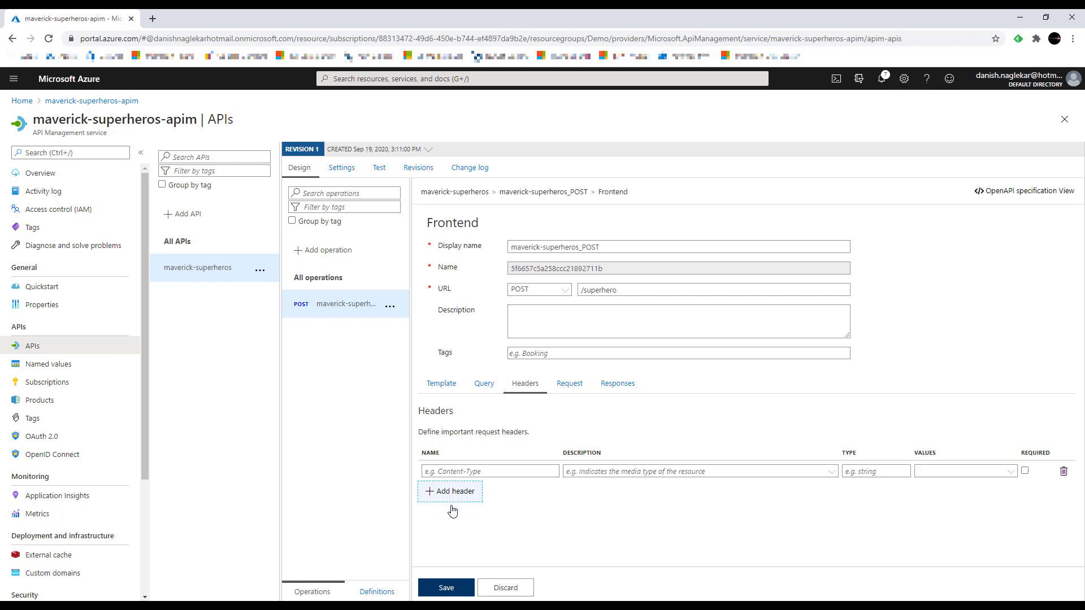
pyautogui.write('C')
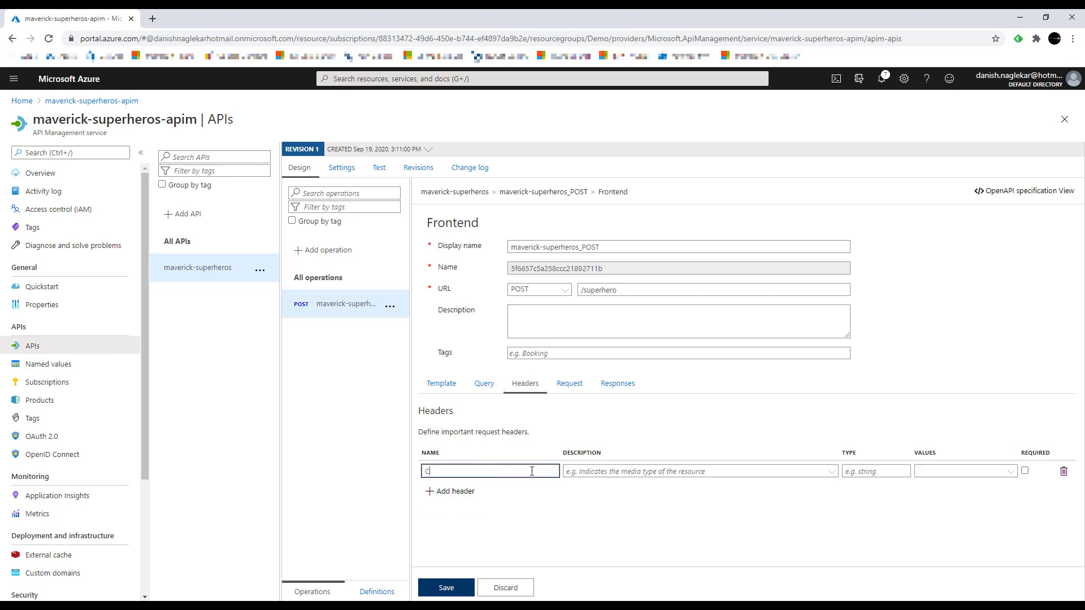
pyautogui.write('ontent-Type')
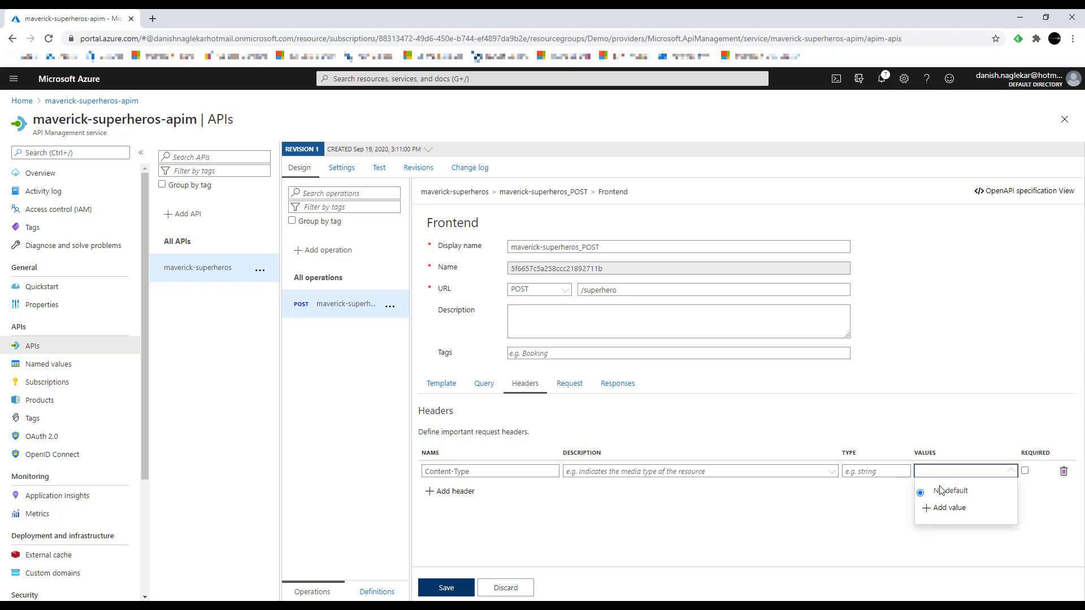
pyautogui.click(943, 507)
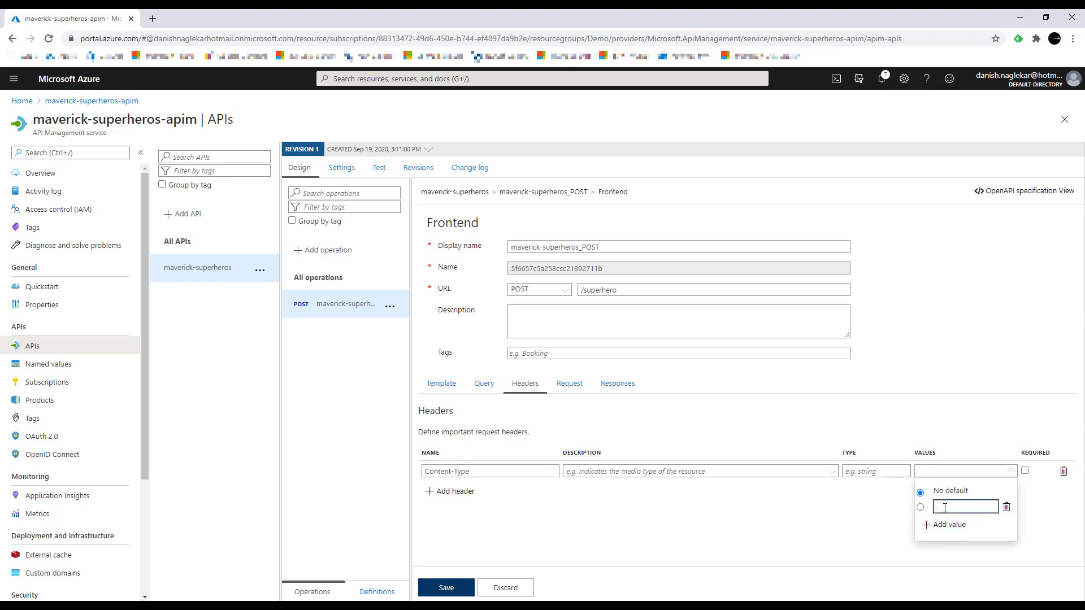
pyautogui.write('application/json')
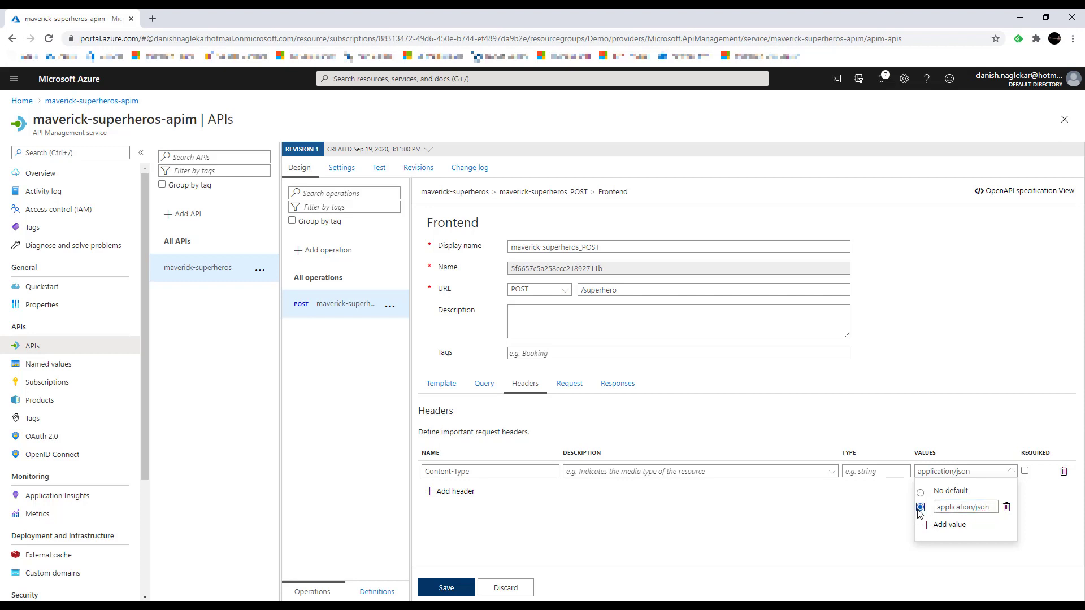
pyautogui.click(883, 520)
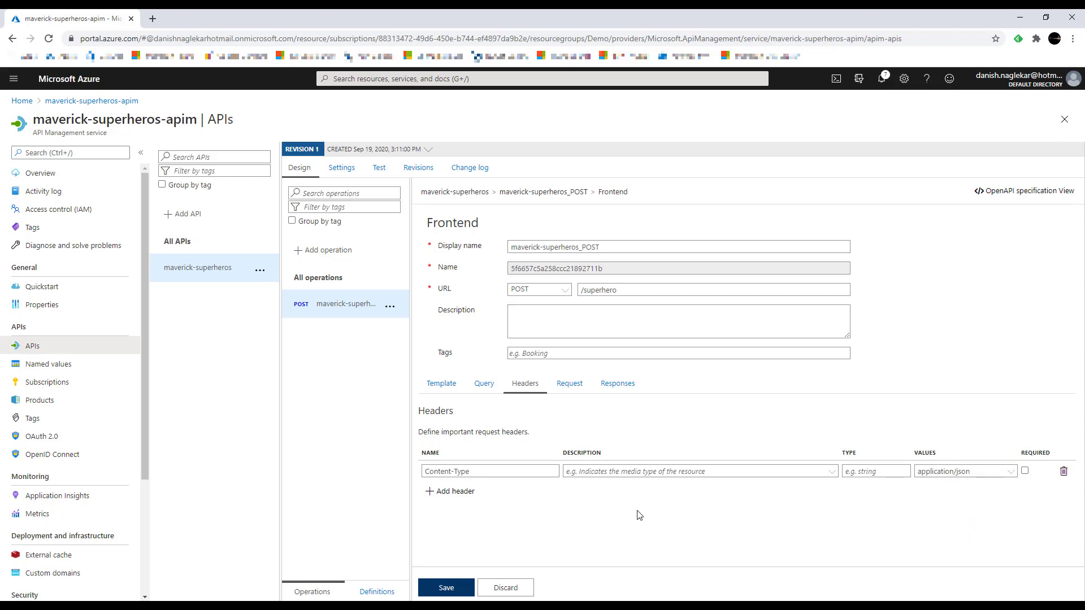
# Describe the POST operation's request body as "Request" and add an application/json representation
pyautogui.click(569, 386)
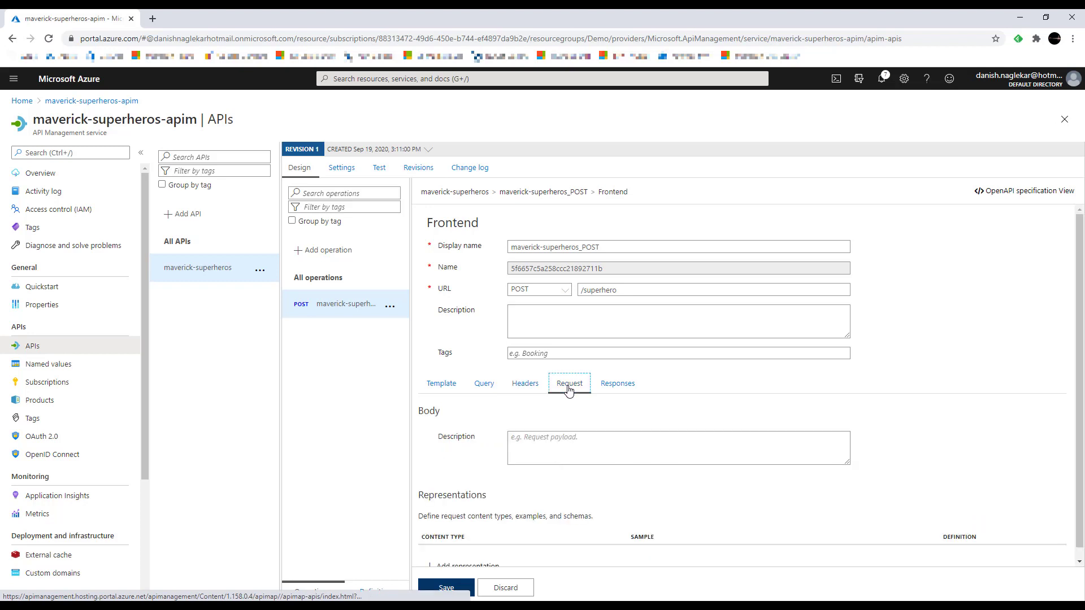
pyautogui.click(563, 447)
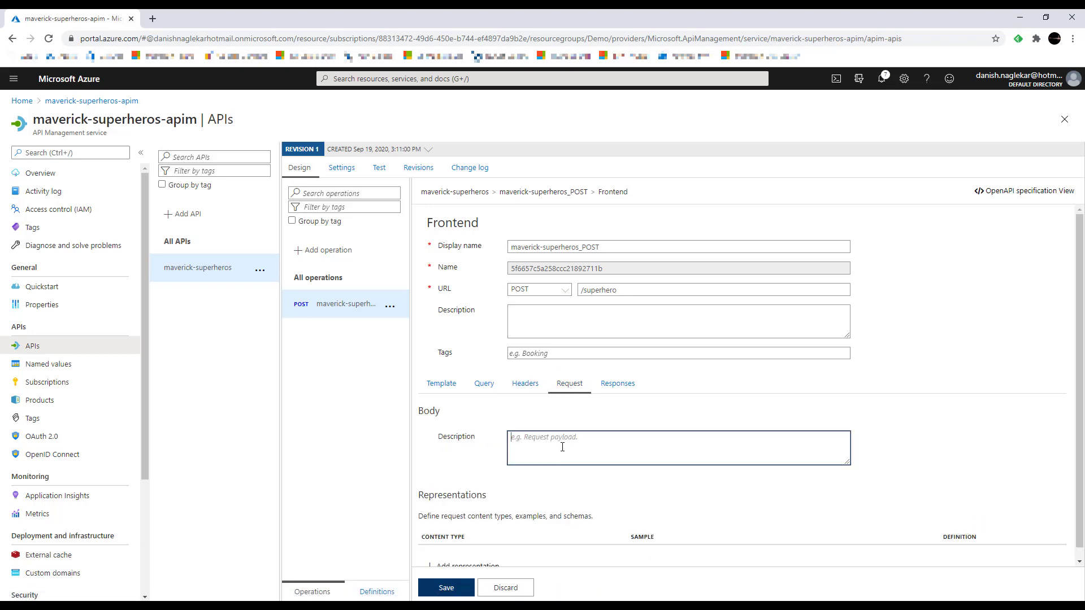
pyautogui.write('Request')
pyautogui.scroll(-1, 563, 447)
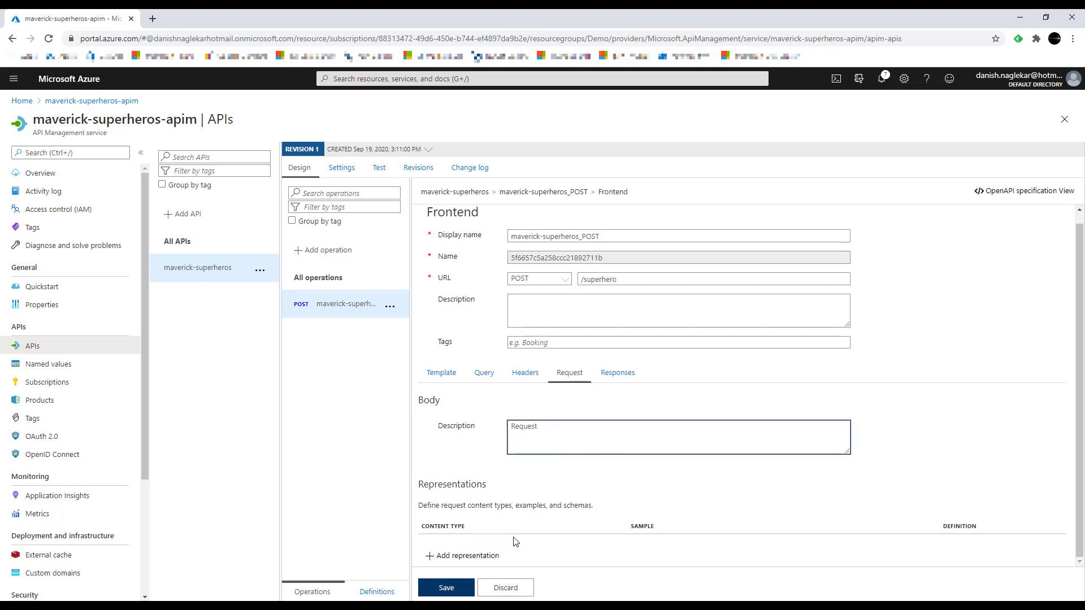
pyautogui.click(493, 557)
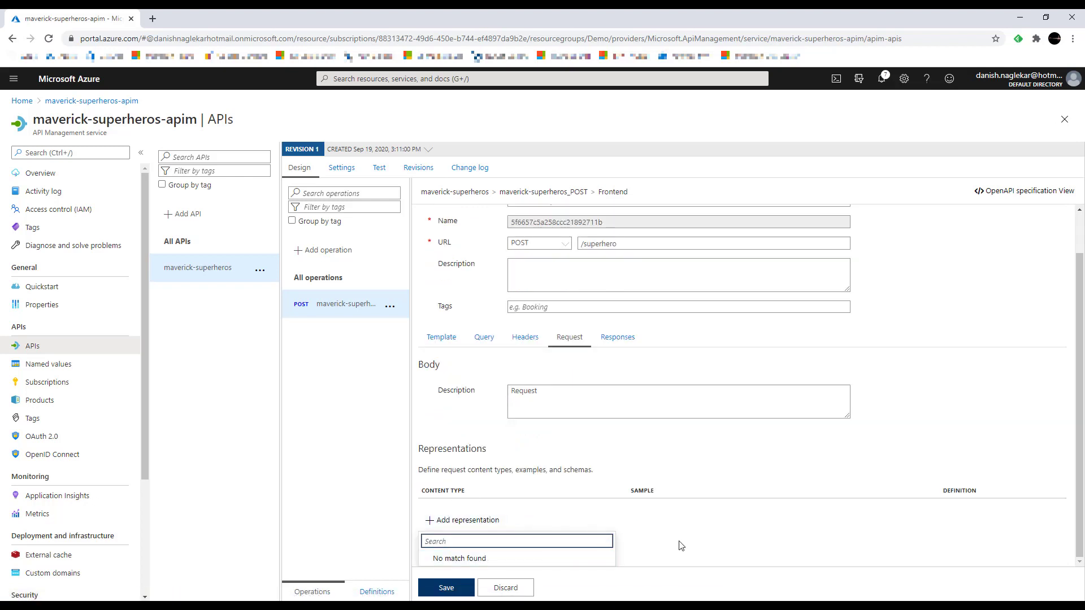
pyautogui.write('applic')
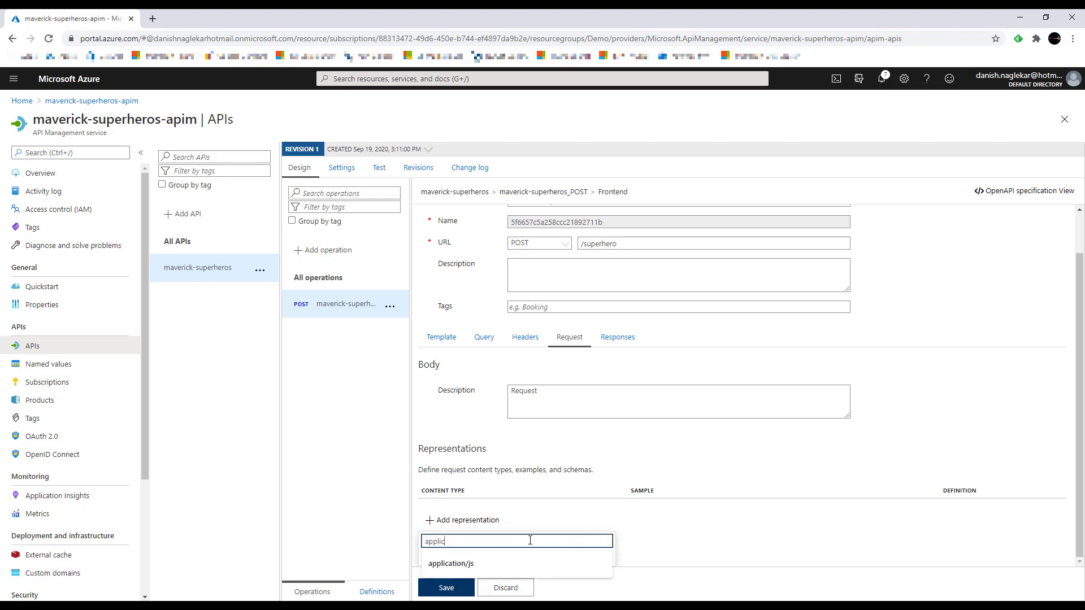
pyautogui.write('ation/')
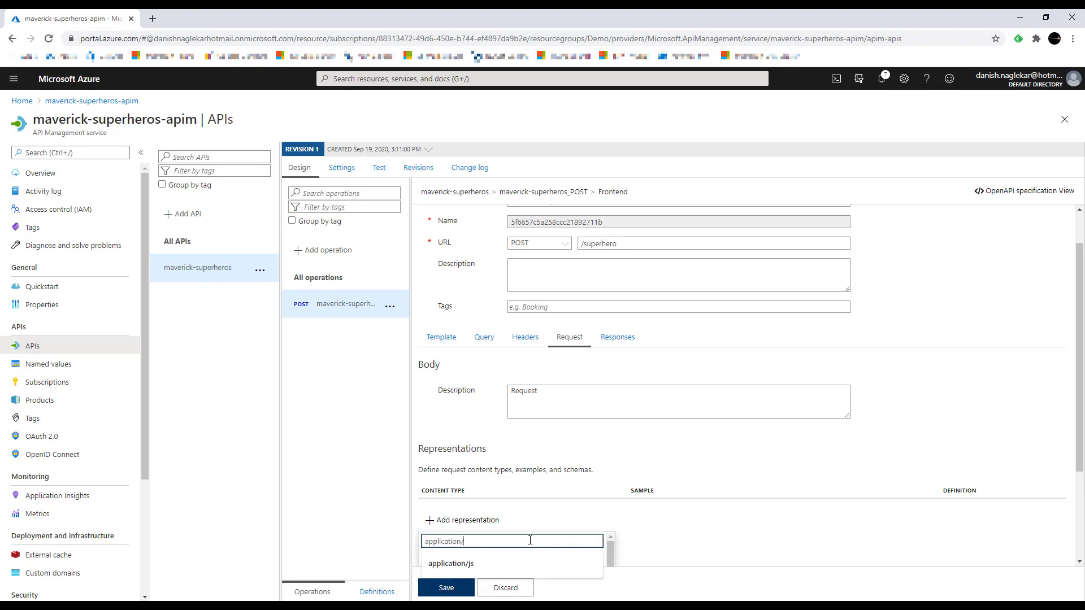
pyautogui.write('json')
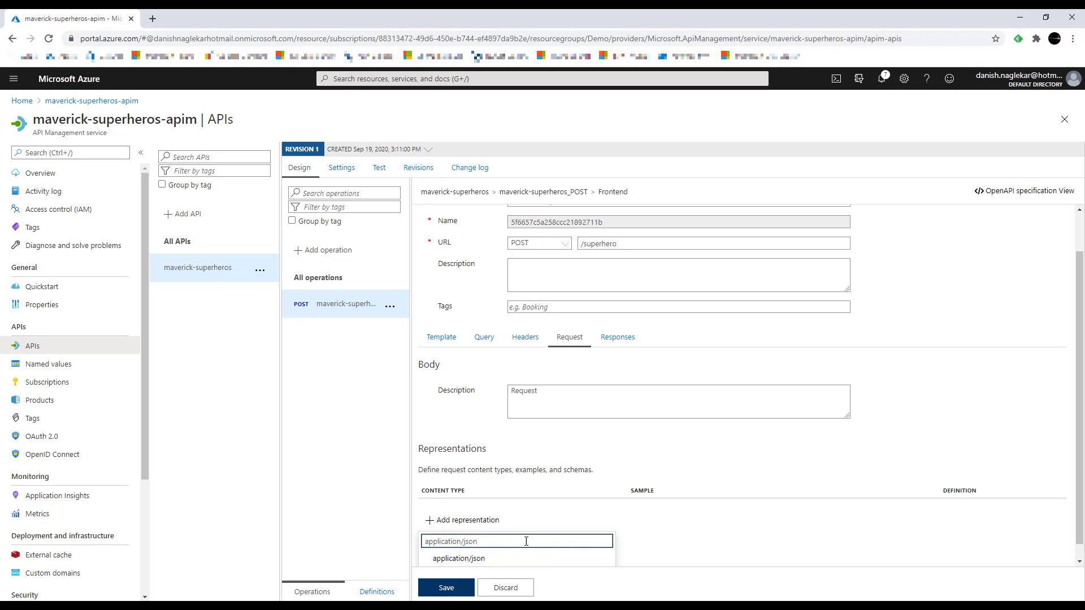
pyautogui.click(504, 560)
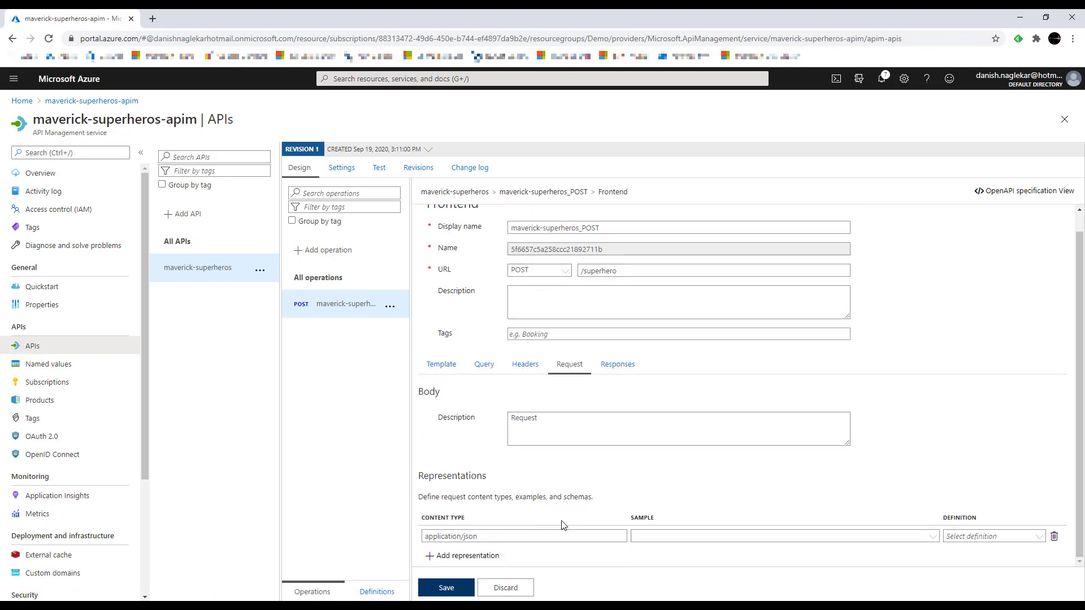
# Switch to Postman, copy the JSON body of the SuperHero Info request, and return to the Azure portal
pyautogui.click(657, 539)
pyautogui.hotkey('alt', 'Tab')
pyautogui.moveTo(239, 221); pyautogui.dragTo(235, 202)
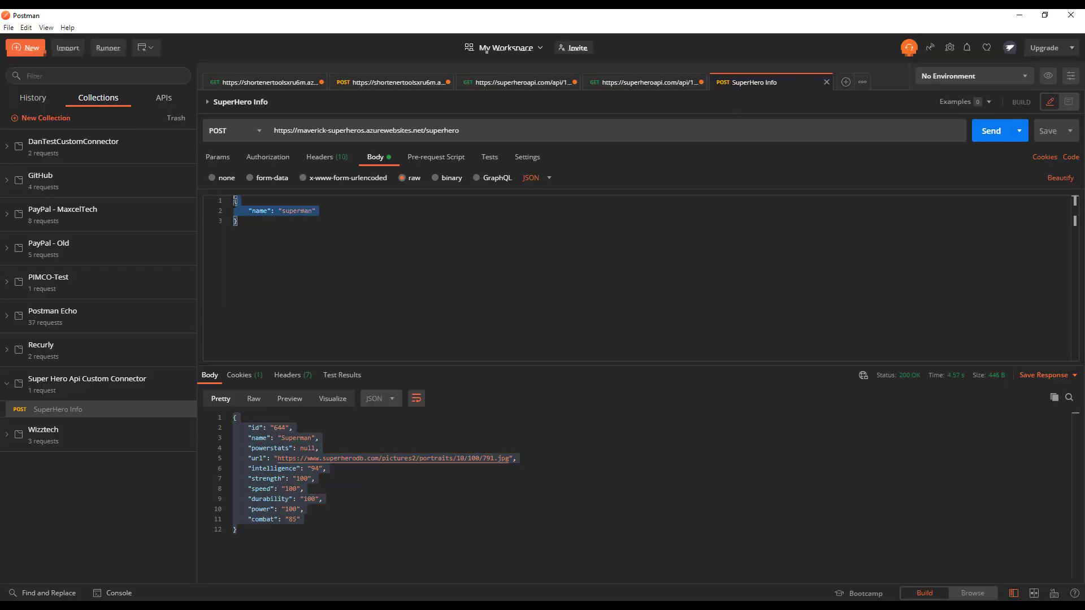
pyautogui.click(1031, 19)
pyautogui.click(784, 533)
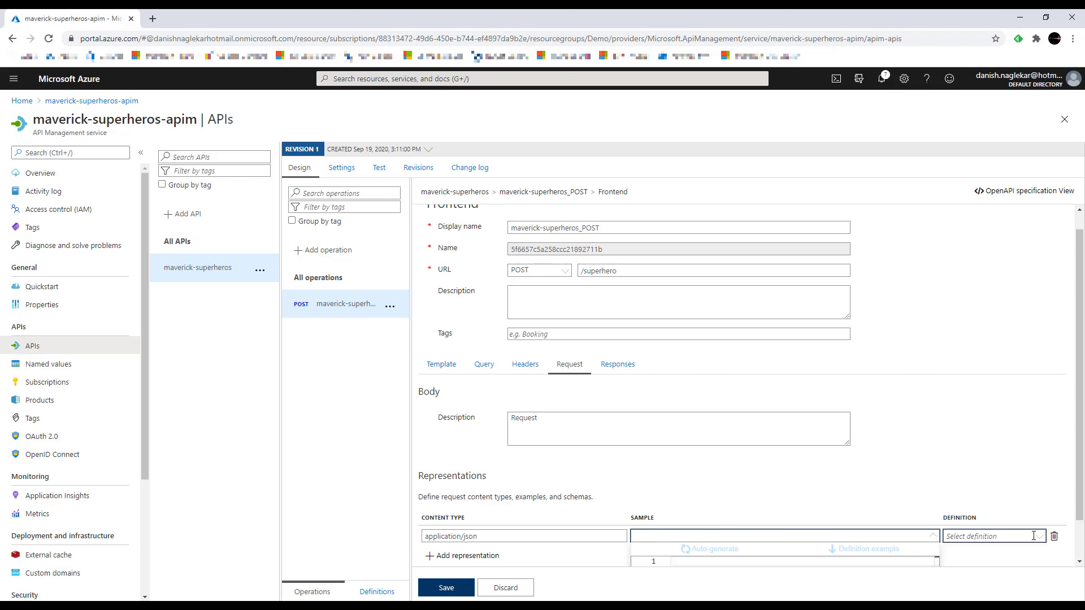
# Create a definition named SH-Response for the POST request body from the JSON sample { "name": "superman" }, with auto-generated payload
pyautogui.click(1013, 538)
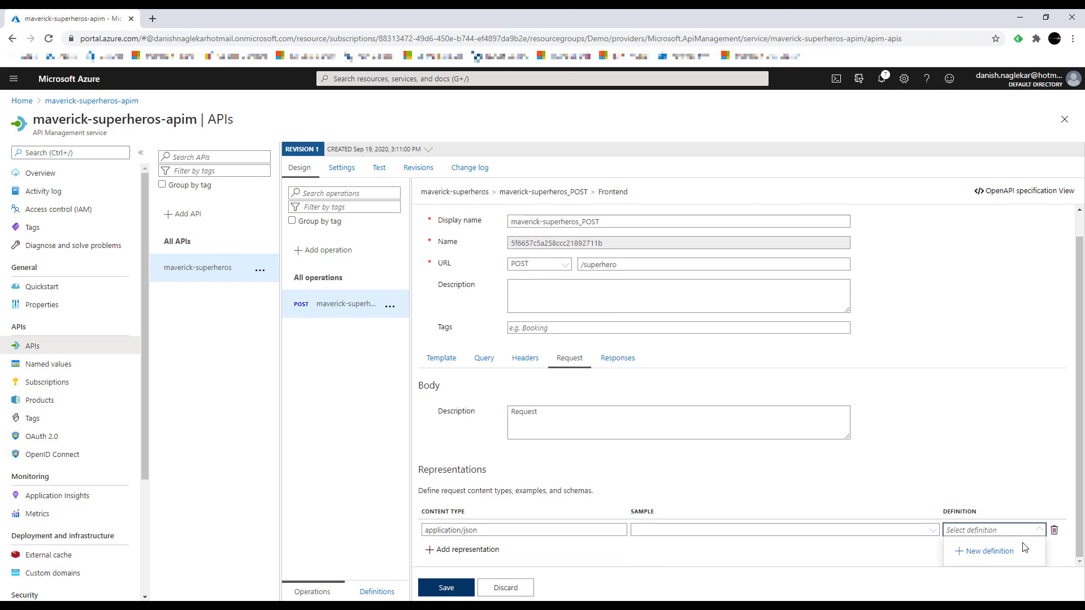
pyautogui.click(999, 557)
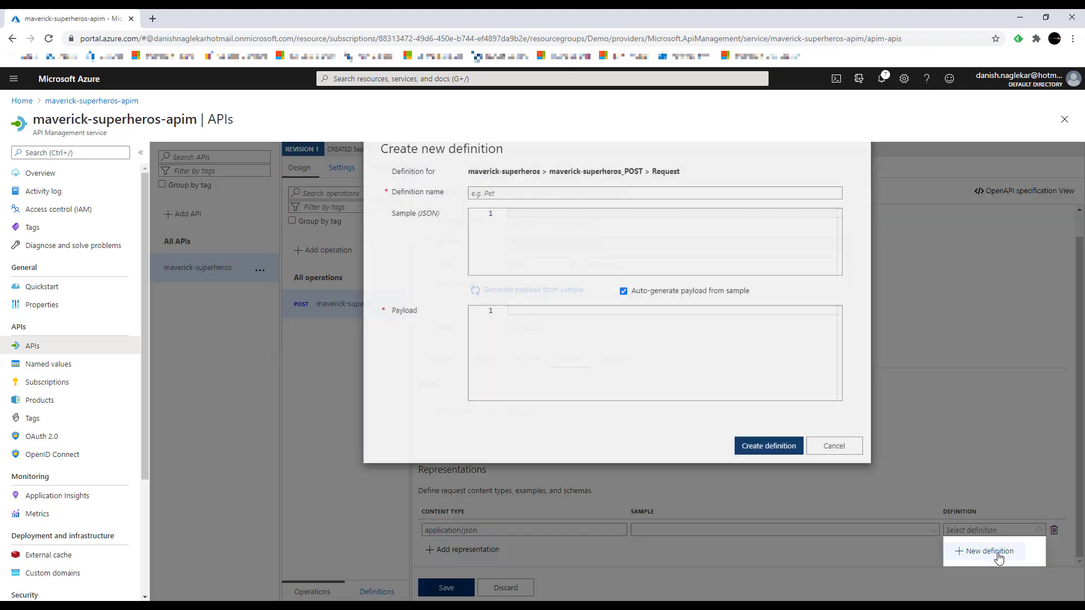
pyautogui.click(545, 224)
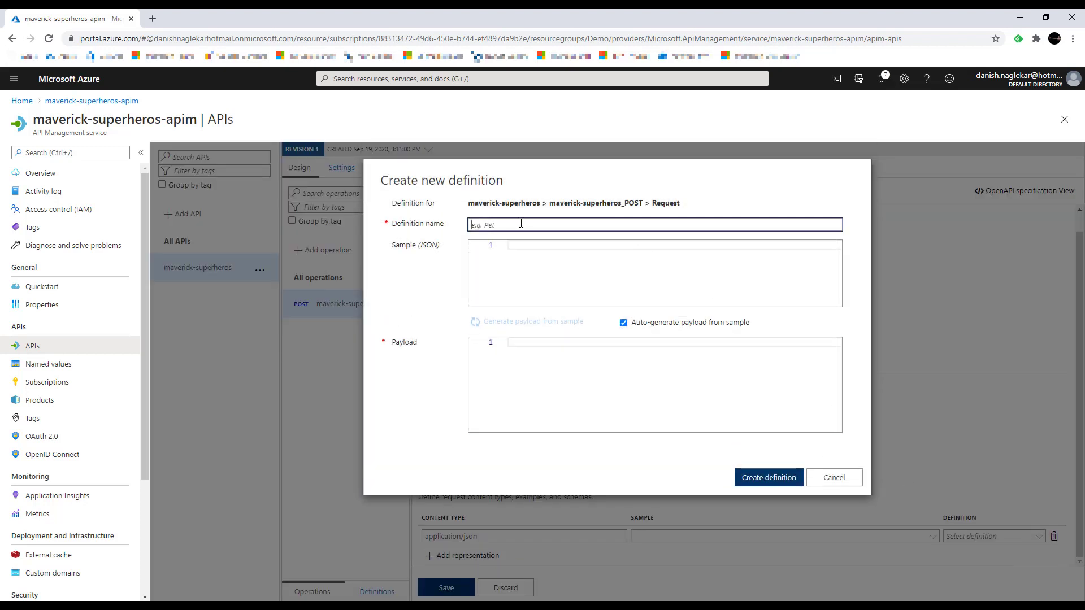
pyautogui.write('SH-Response')
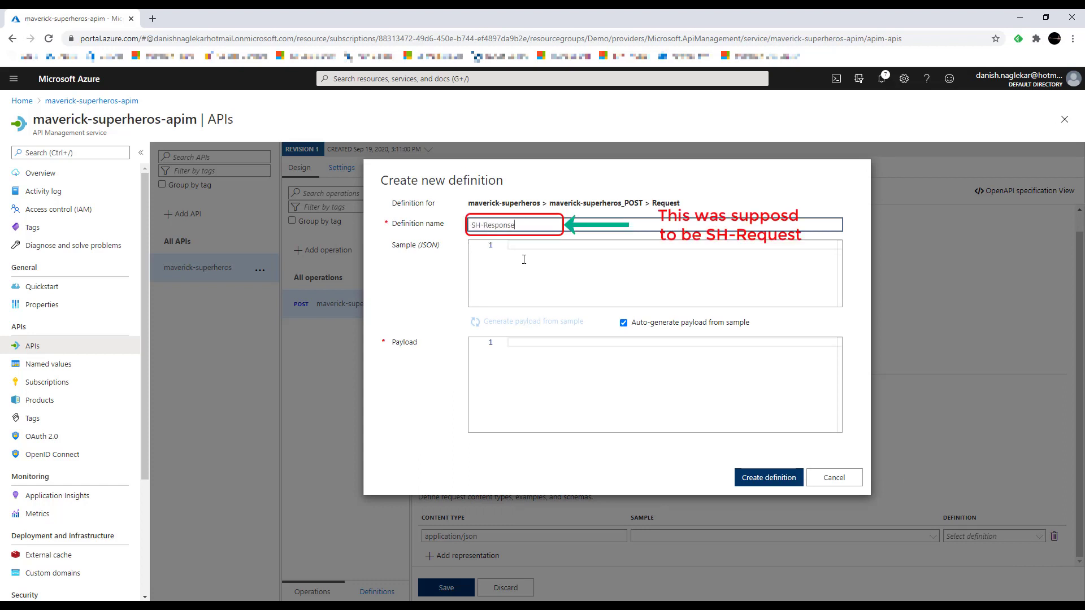
pyautogui.click(526, 254)
pyautogui.write('{     "name": "superman" }')
pyautogui.click(523, 405)
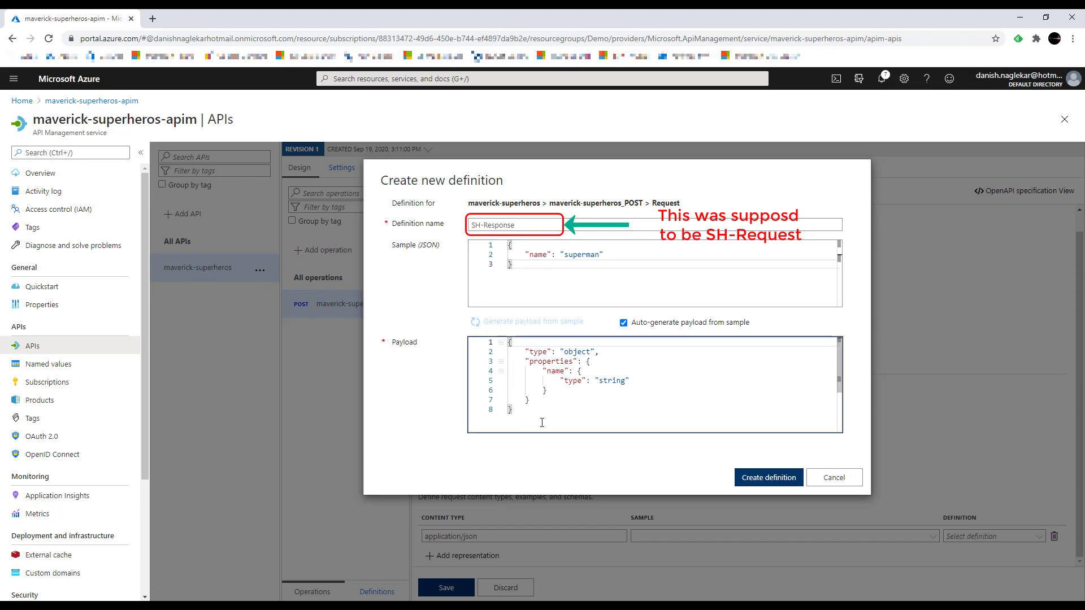
pyautogui.click(519, 262)
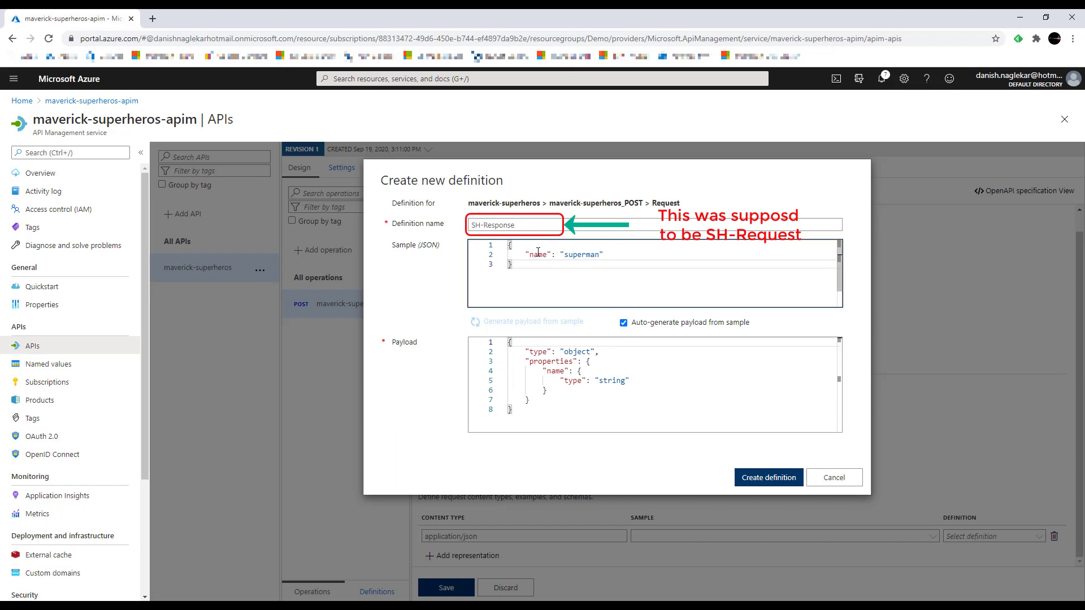
pyautogui.click(779, 481)
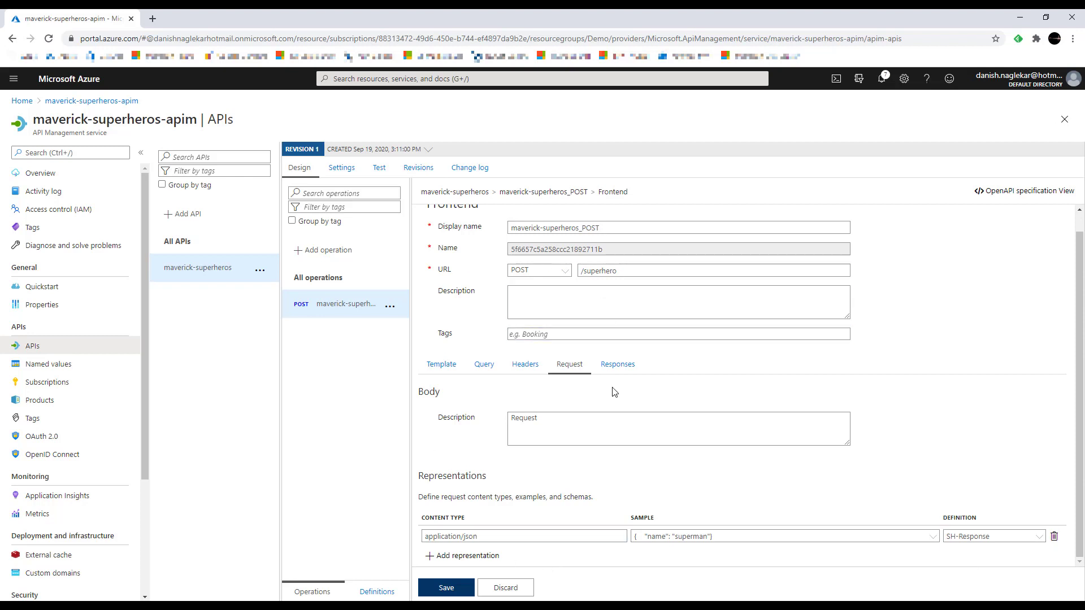
# Add a 200 OK response to the POST operation and describe it as "Response"
pyautogui.click(618, 370)
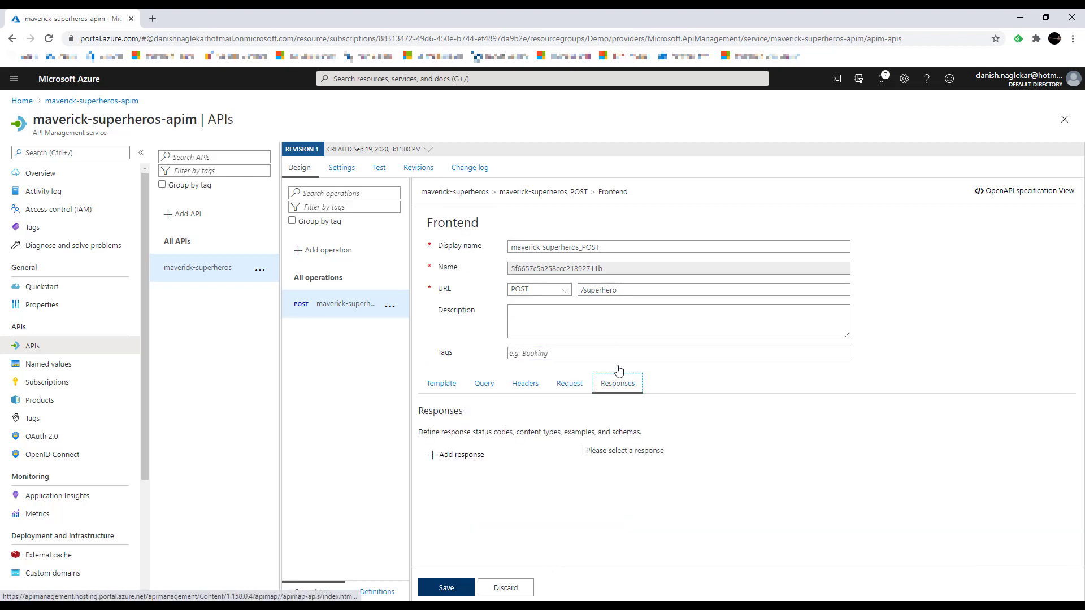
pyautogui.click(473, 456)
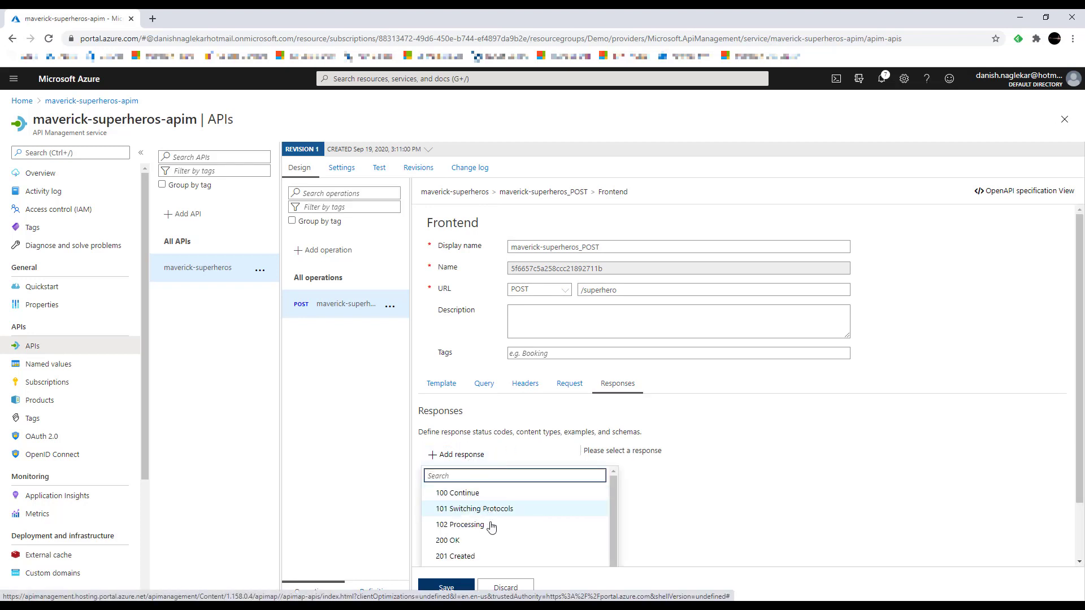
pyautogui.scroll(-1, 668, 505)
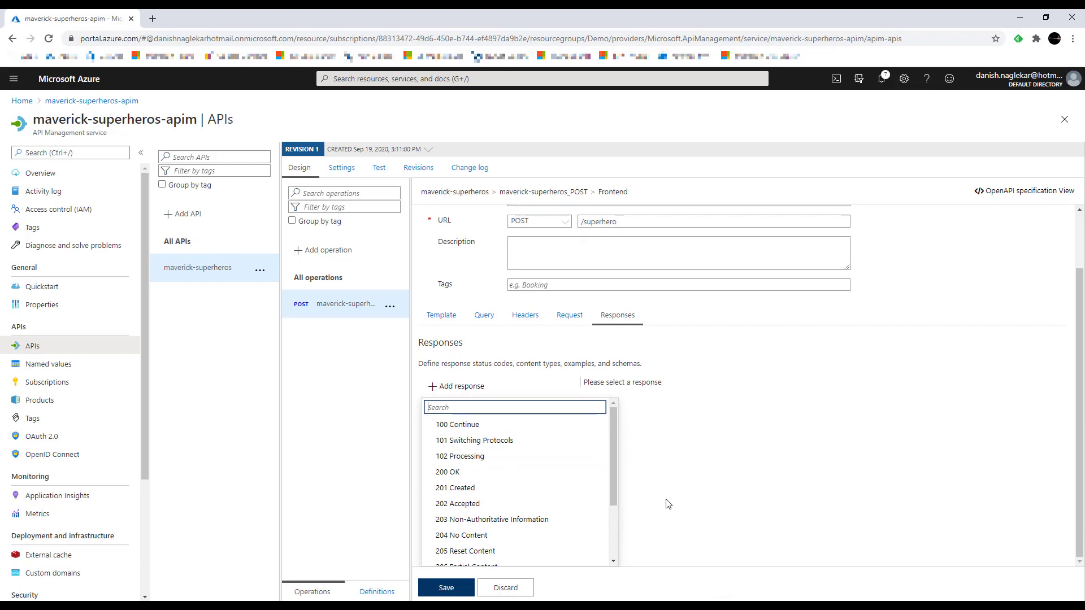
pyautogui.click(499, 475)
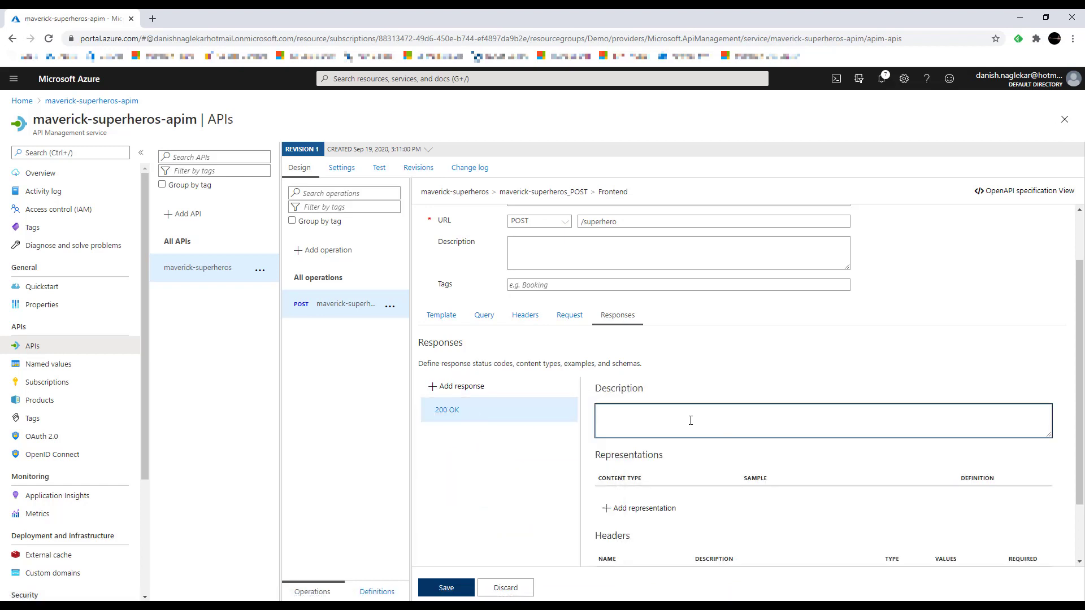
pyautogui.write('SH-Response')
pyautogui.moveTo(611, 412); pyautogui.dragTo(589, 412)
pyautogui.press('BackSpace')
# Add an application/json representation to the 200 OK response
pyautogui.scroll(-2, 750, 462)
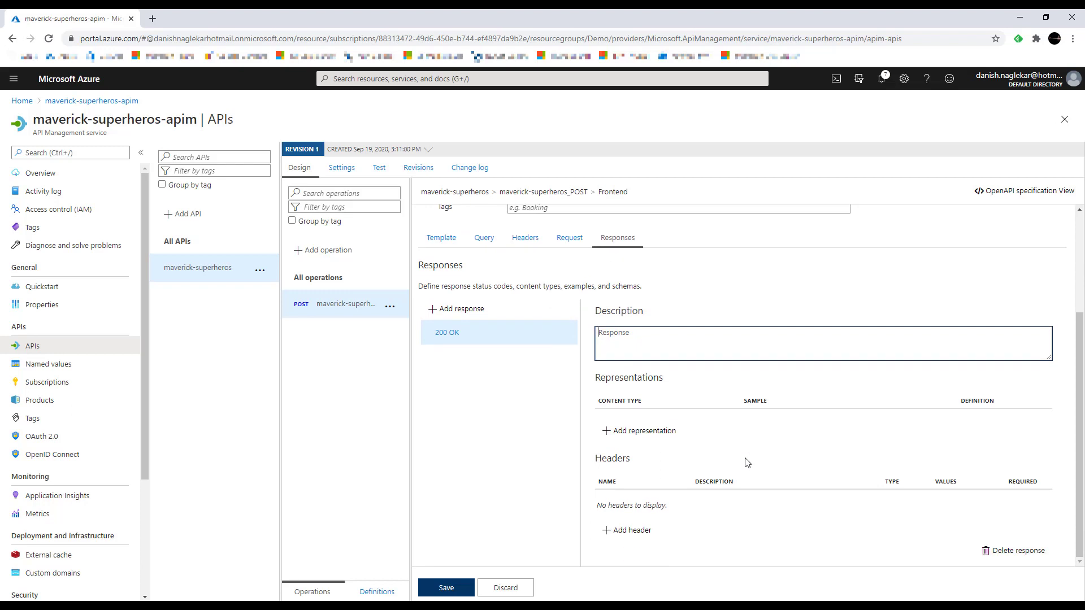
pyautogui.click(639, 433)
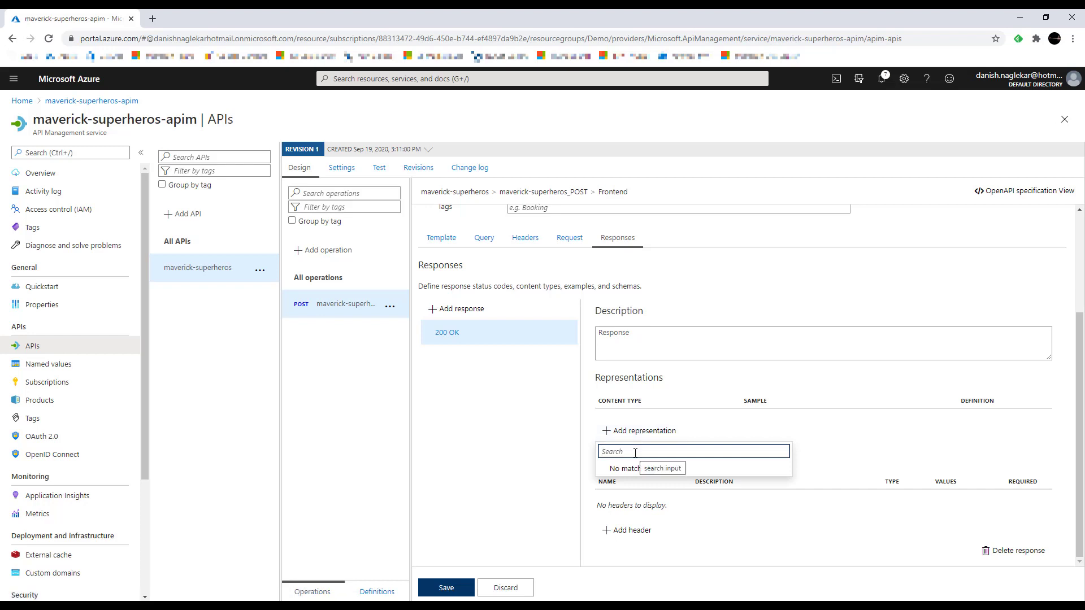
pyautogui.write('applica')
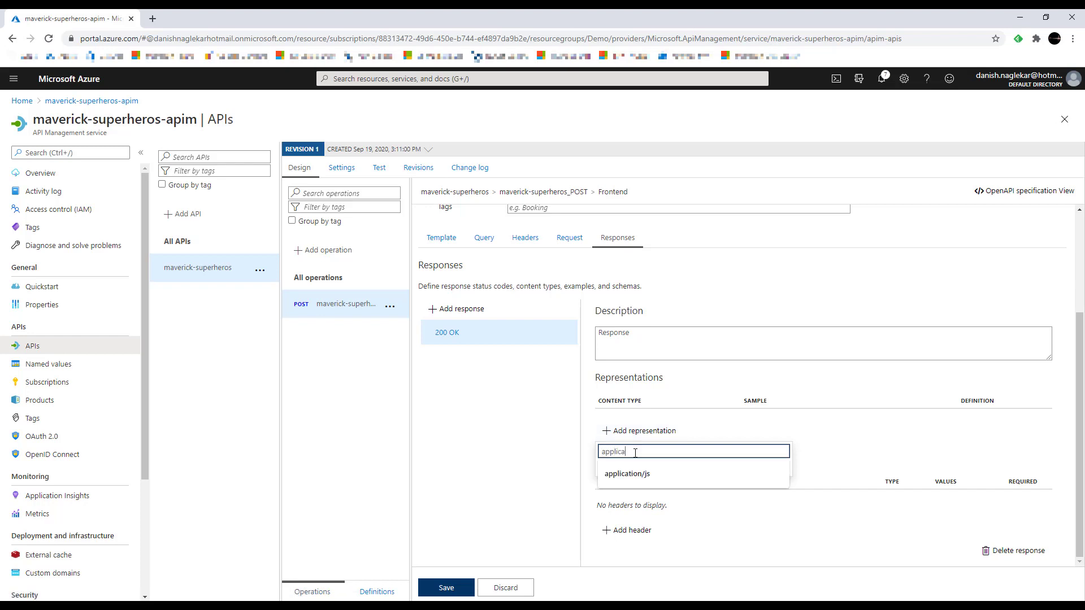
pyautogui.write('tion/json')
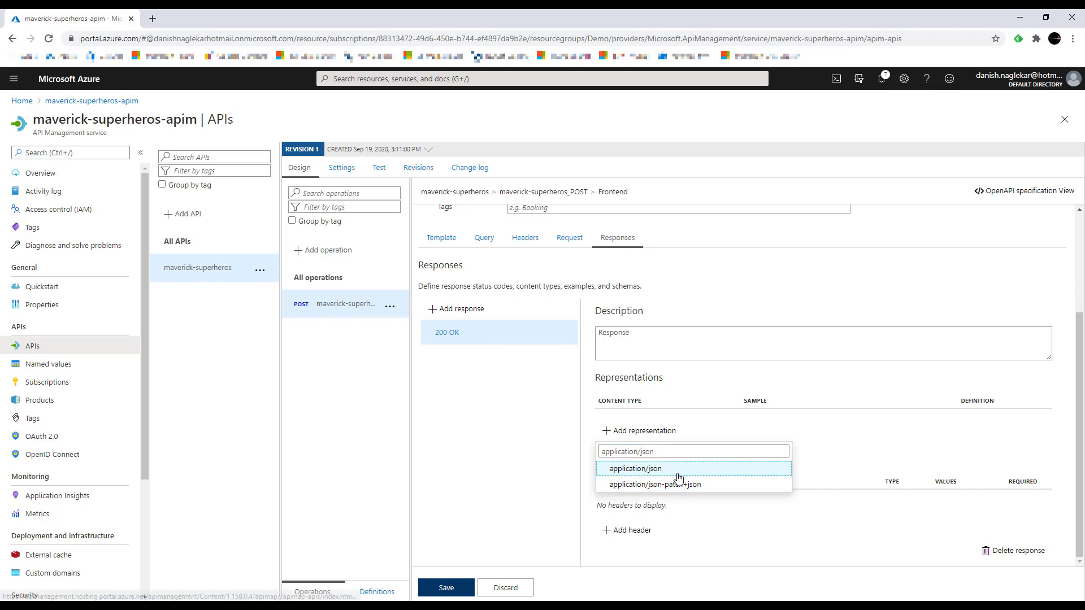
pyautogui.click(679, 473)
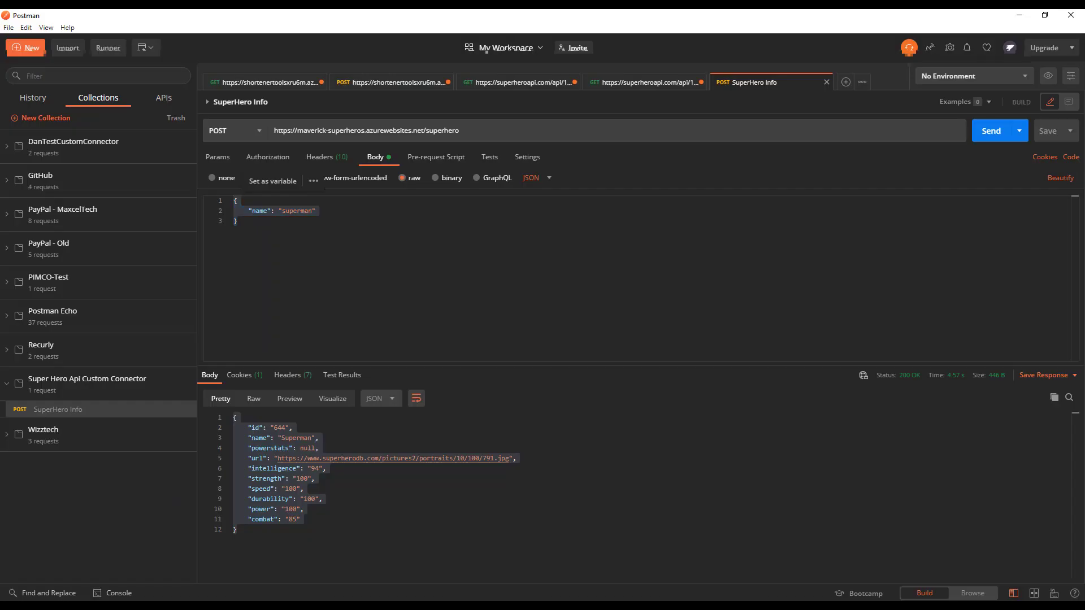
# In Postman, copy the full JSON response body of the SuperHero Info request, and return to the Azure portal
pyautogui.click(301, 519)
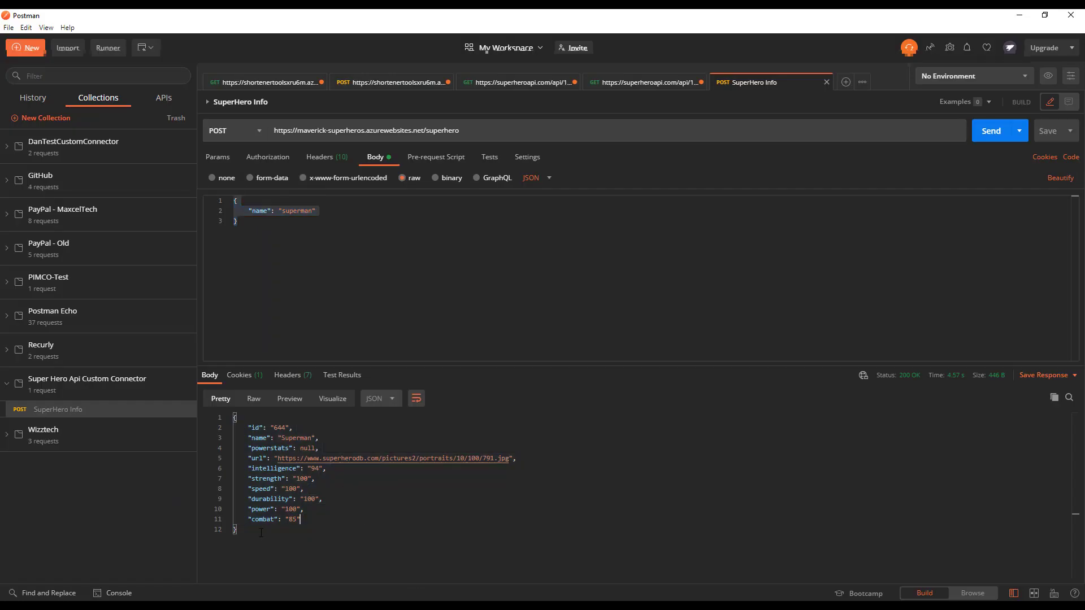
pyautogui.moveTo(261, 533); pyautogui.dragTo(219, 412)
pyautogui.rightClick(265, 474)
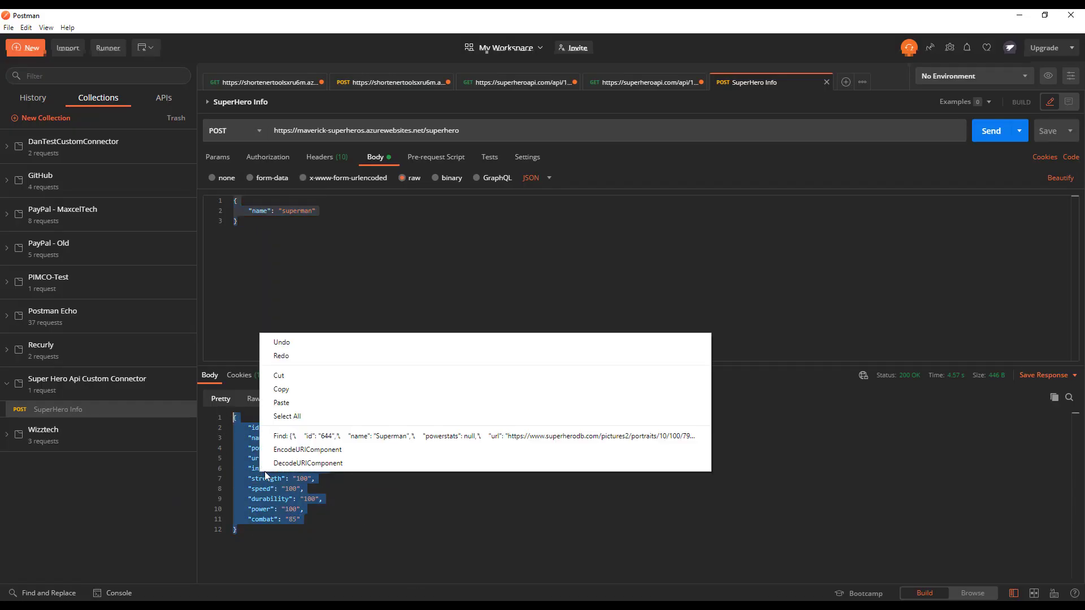
pyautogui.click(281, 390)
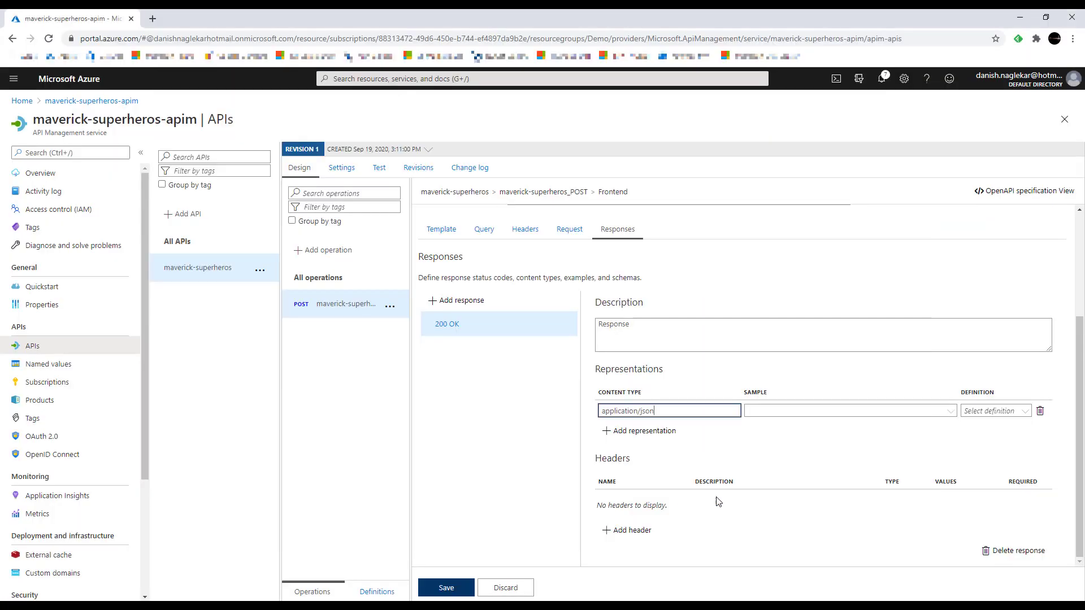
# Check which definition the POST request body uses and save the operation's frontend changes
pyautogui.click(1019, 413)
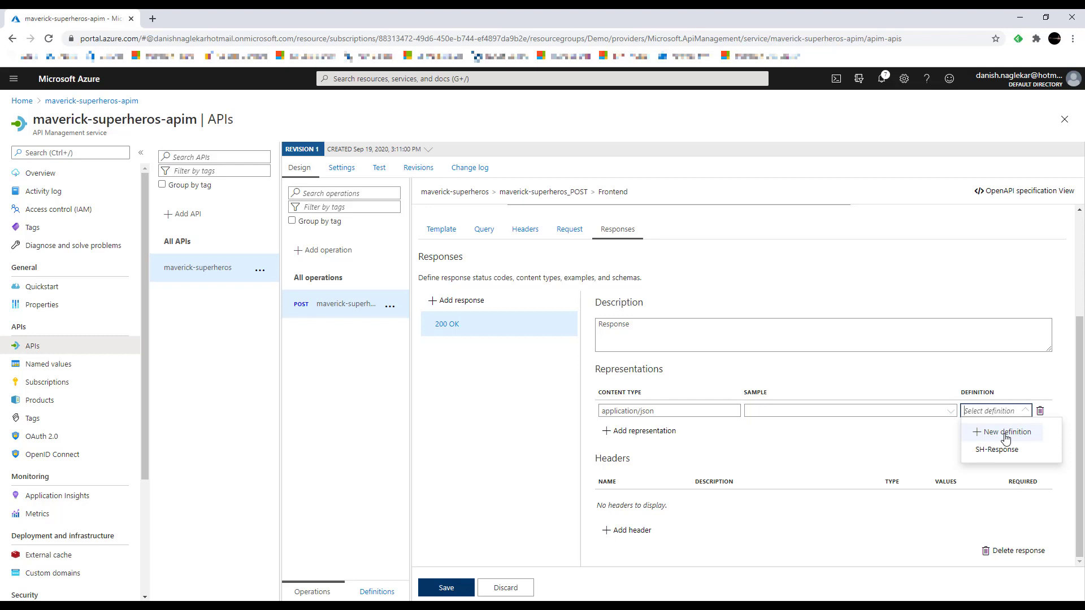
pyautogui.click(567, 233)
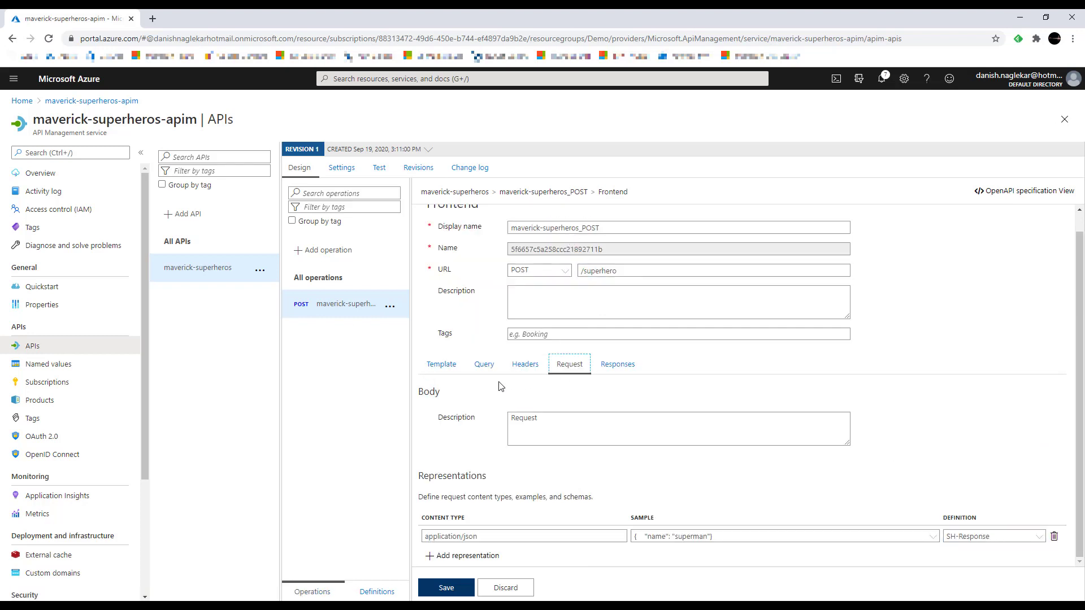
pyautogui.click(451, 588)
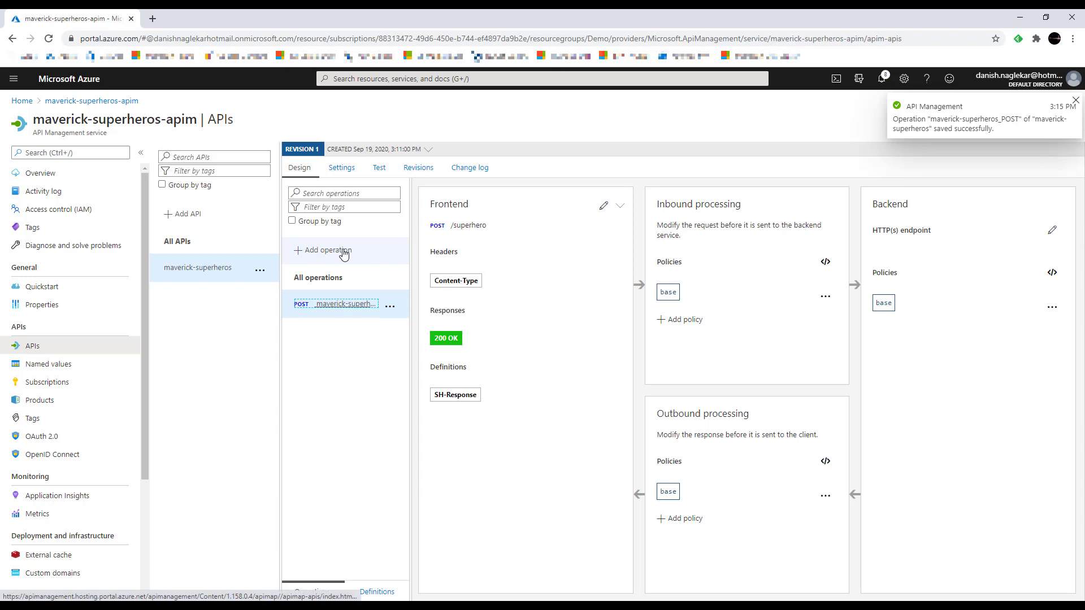
# Rename the API's SH-Response definition as SH-Request and save it
pyautogui.click(379, 591)
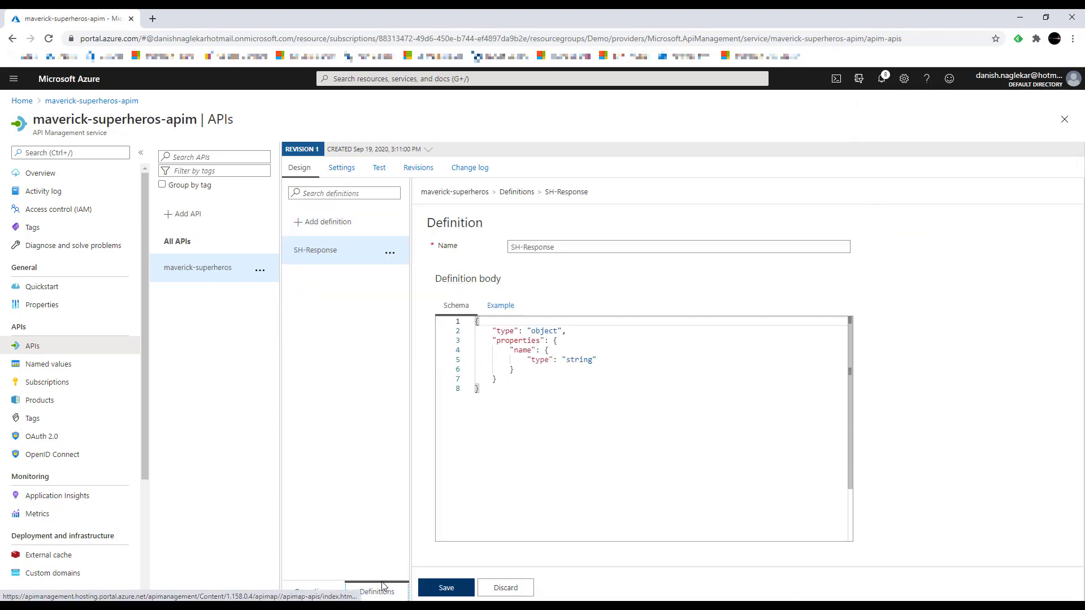
pyautogui.click(391, 254)
pyautogui.moveTo(557, 247); pyautogui.dragTo(527, 249)
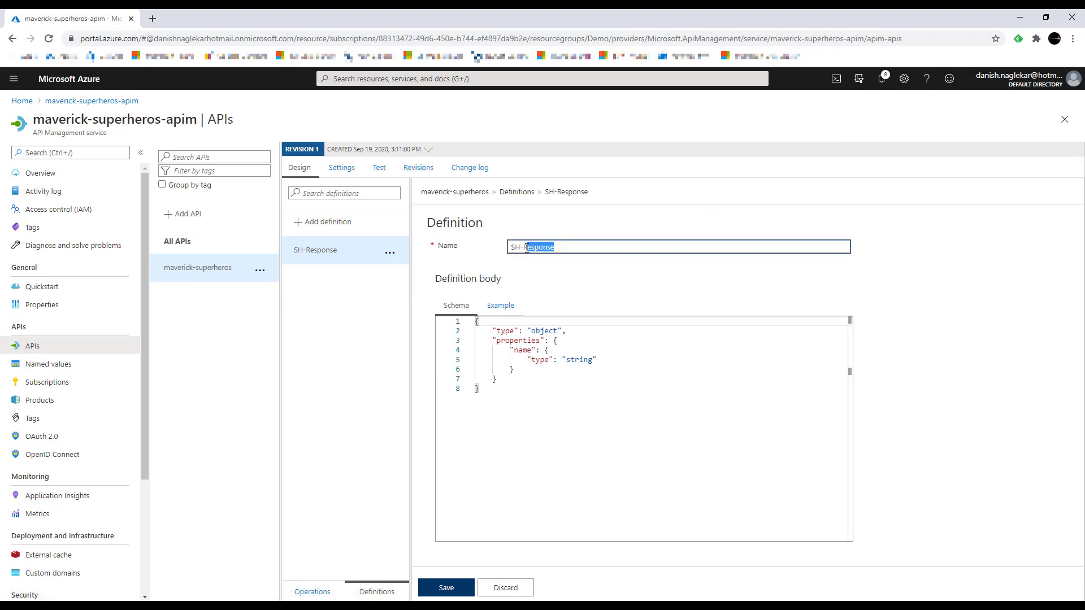
pyautogui.write('equest')
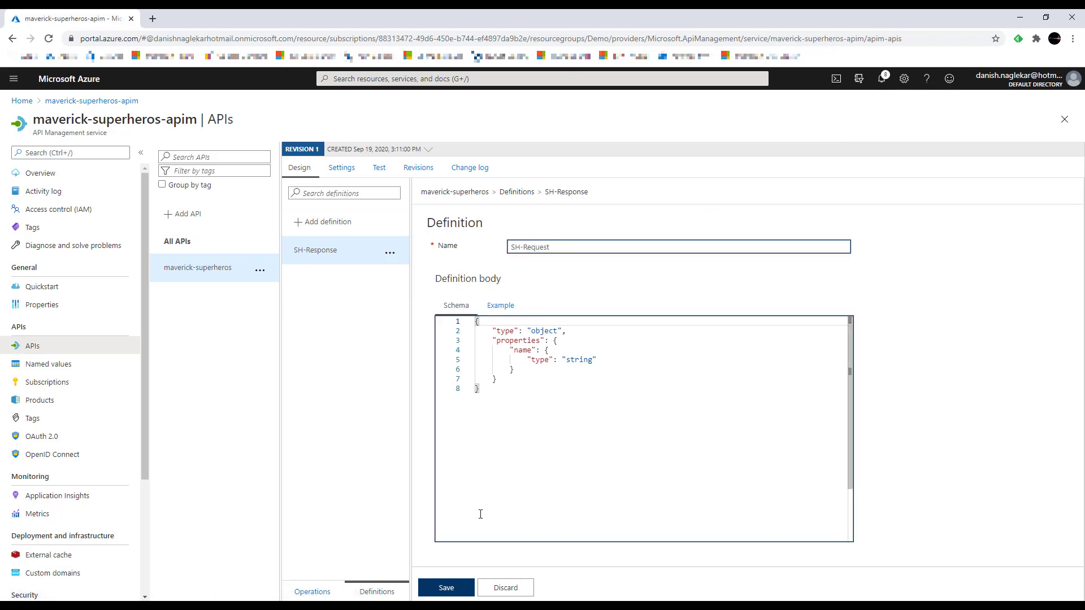
pyautogui.click(445, 587)
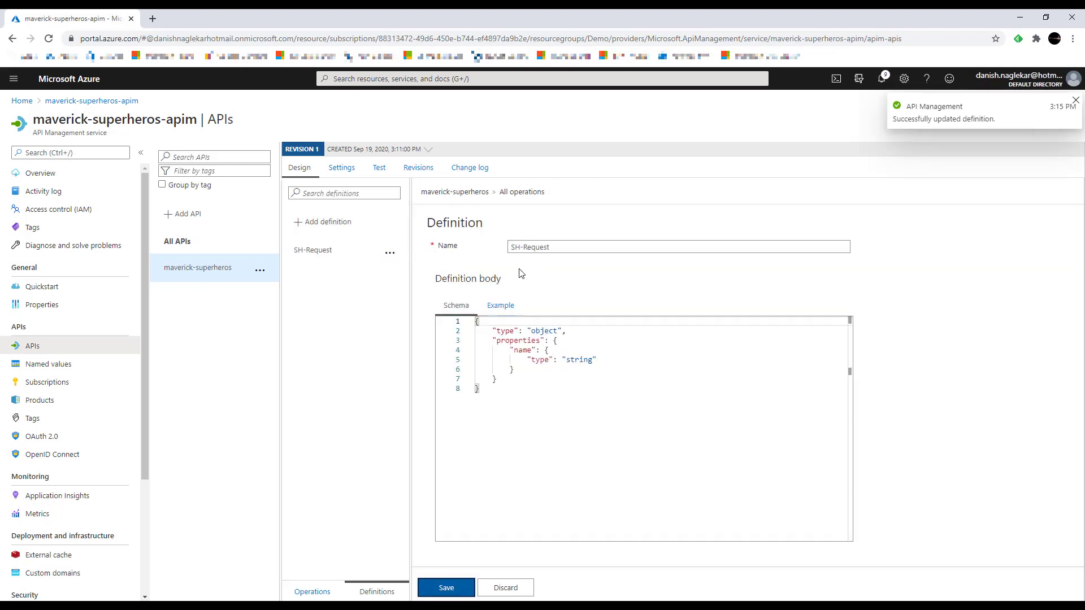
# Reopen the POST operation's frontend definition for editing and check the definition assigned to its request body
pyautogui.click(313, 592)
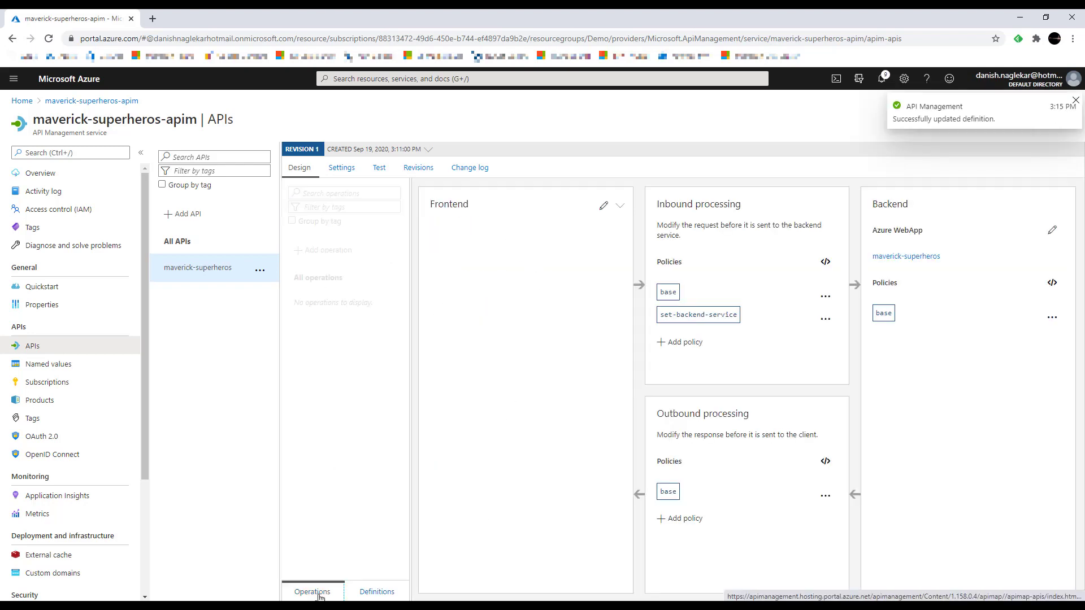
pyautogui.click(345, 305)
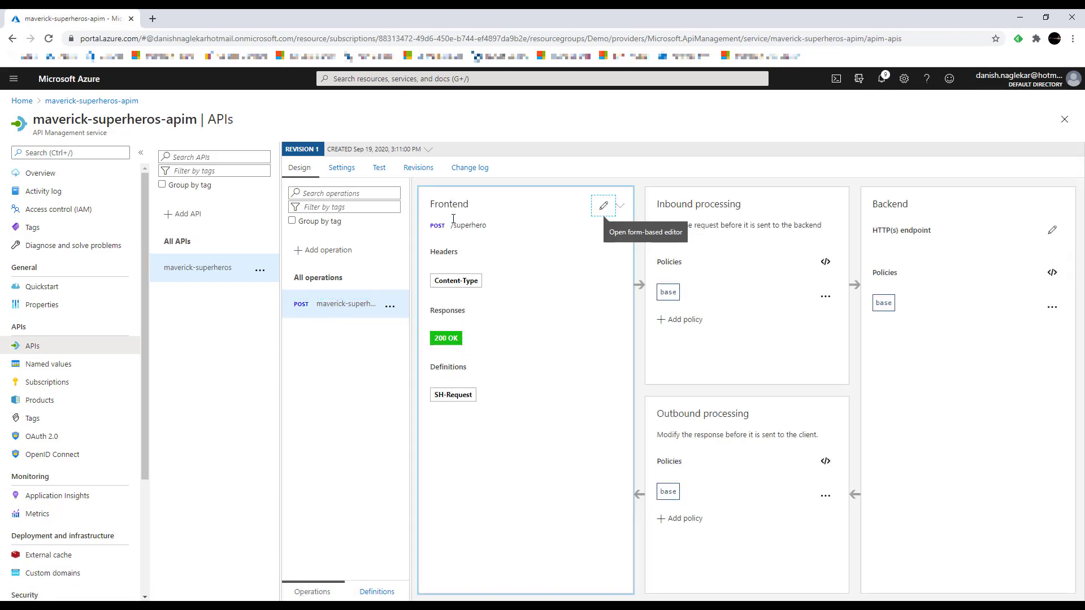
pyautogui.click(602, 208)
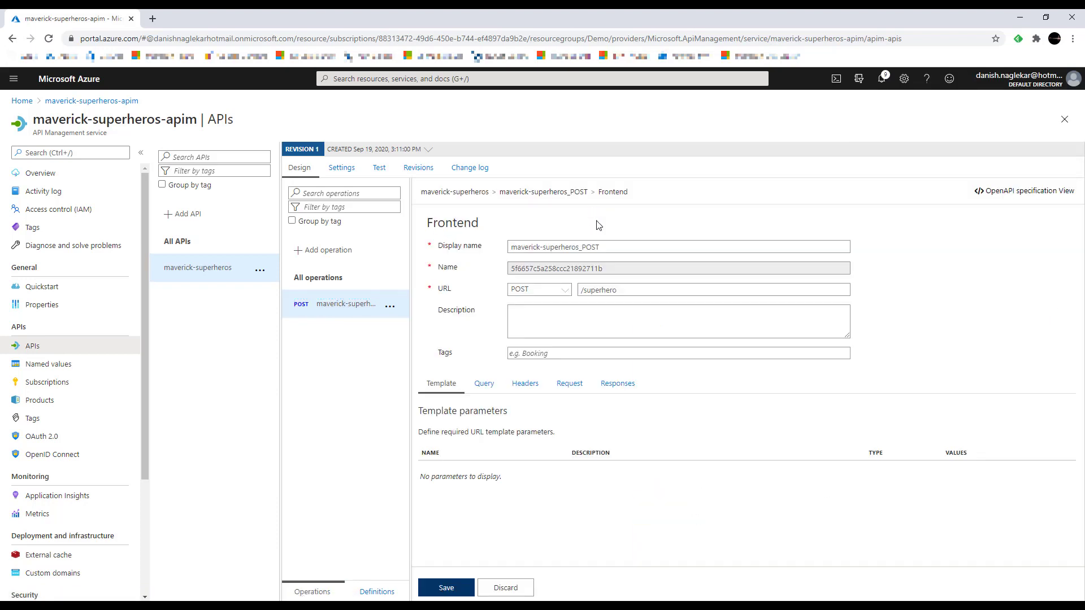
pyautogui.click(565, 385)
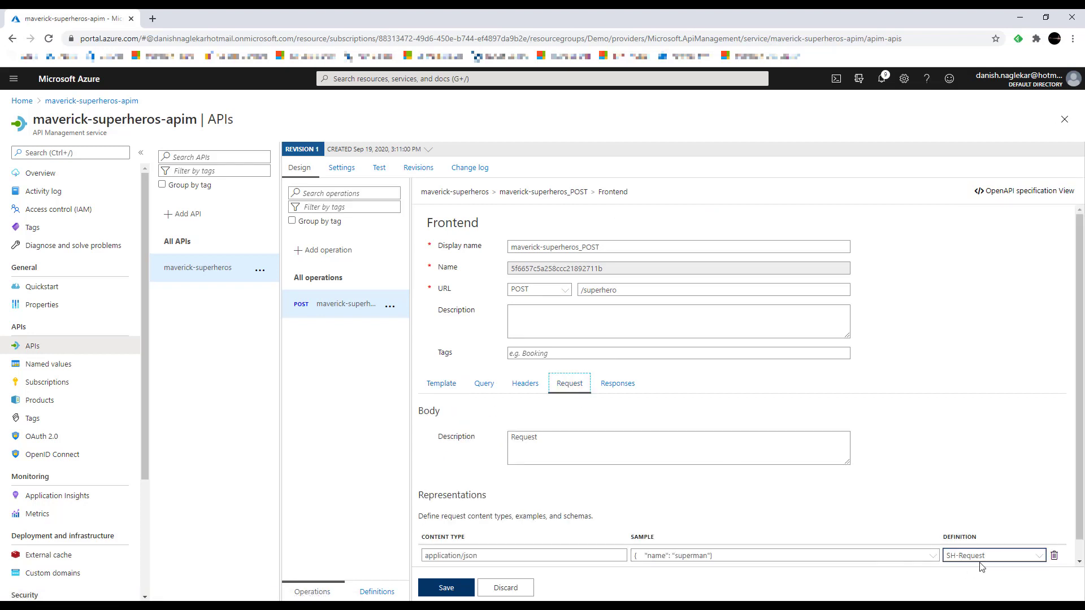
# For the POST operation's 200 OK application/json response, create a definition named SH-Response from the copied JSON sample
pyautogui.click(622, 385)
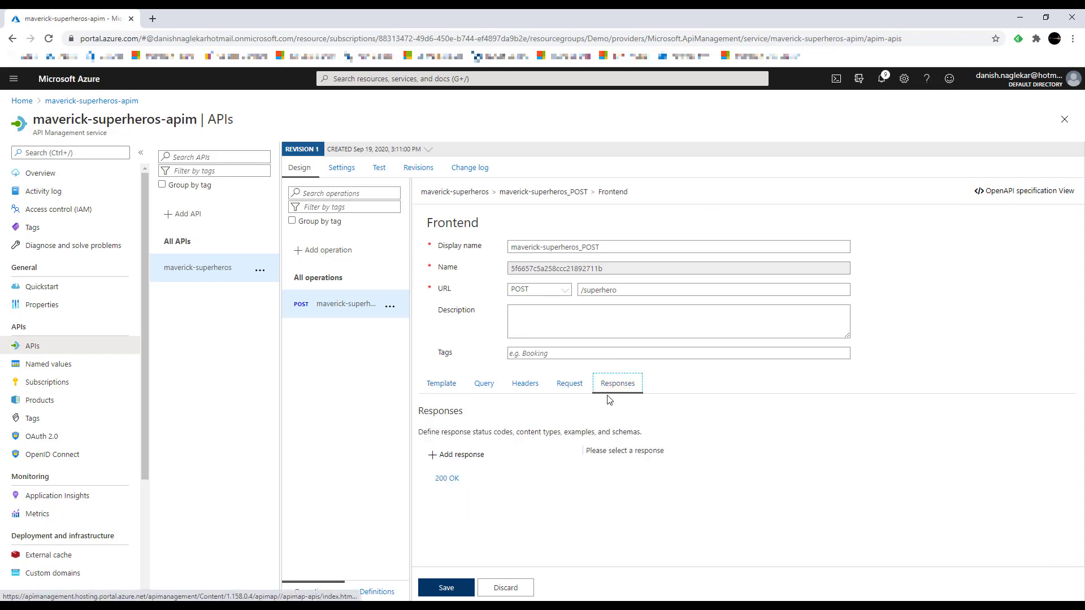
pyautogui.click(449, 478)
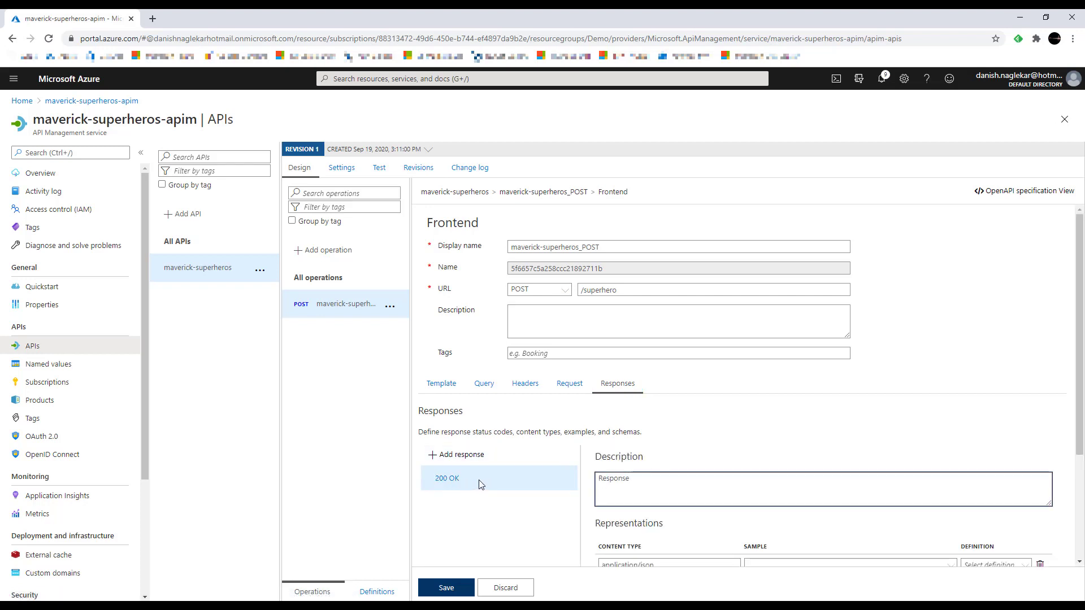
pyautogui.scroll(-3, 734, 479)
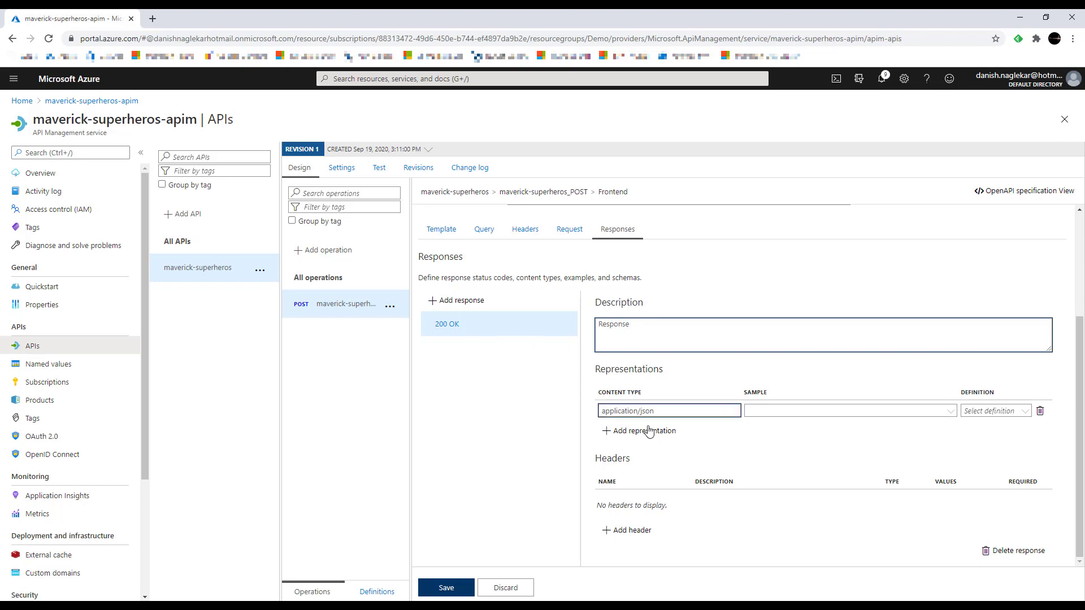
pyautogui.click(618, 412)
pyautogui.click(1021, 412)
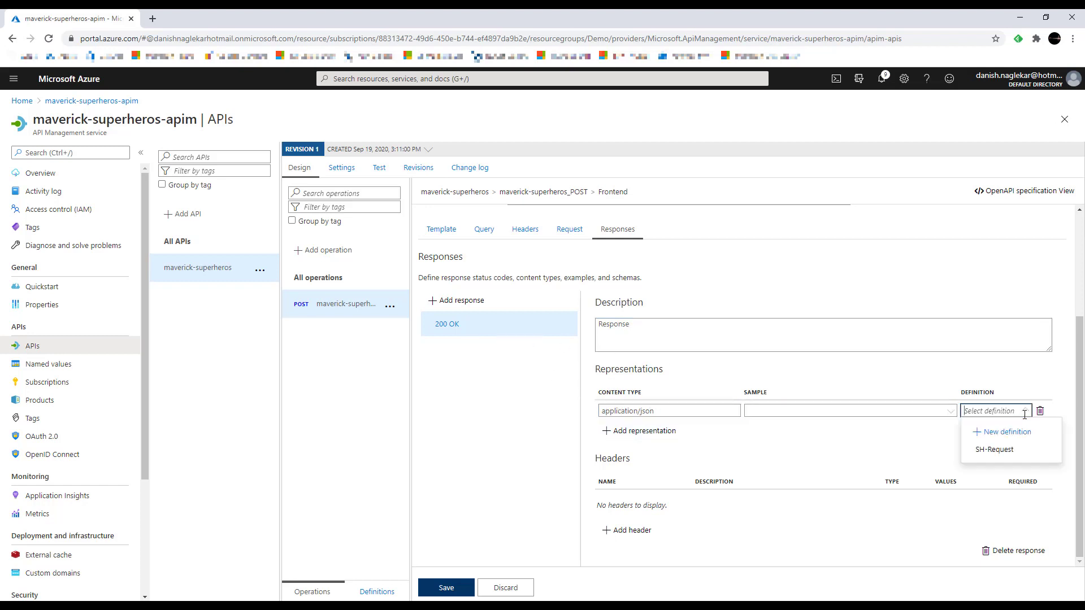
pyautogui.click(1022, 432)
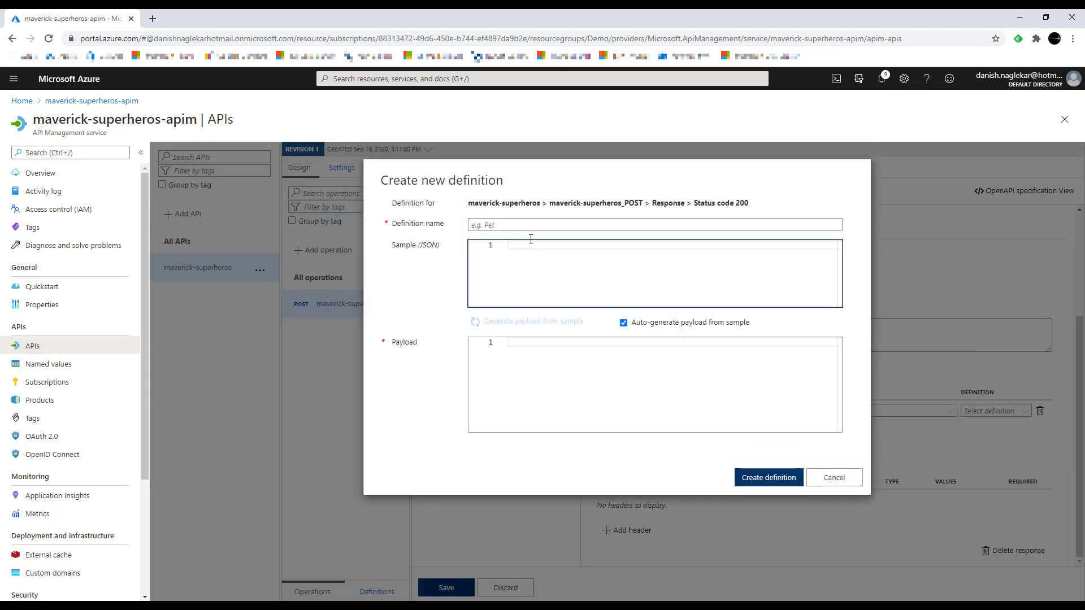
pyautogui.click(517, 225)
pyautogui.write('SH')
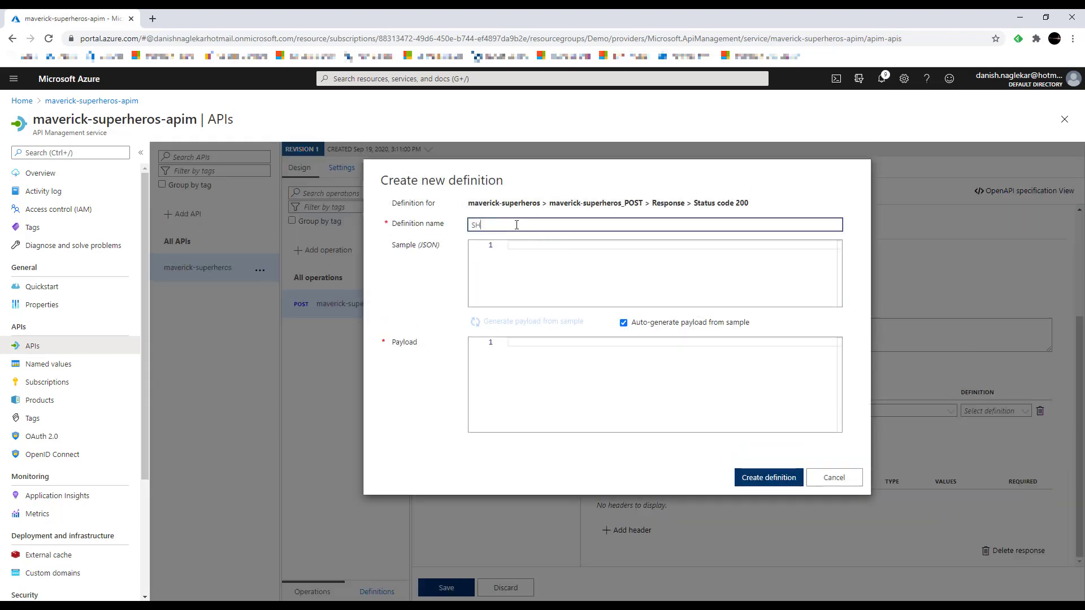
pyautogui.write('-Response')
pyautogui.click(524, 249)
pyautogui.hotkey('ctrl', 'v')
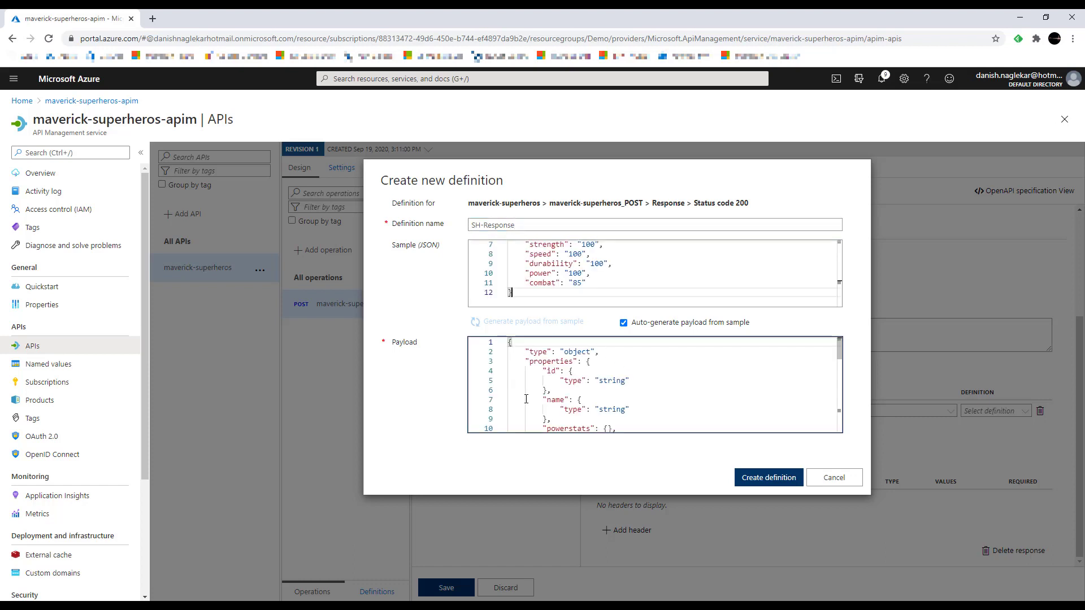
pyautogui.click(780, 479)
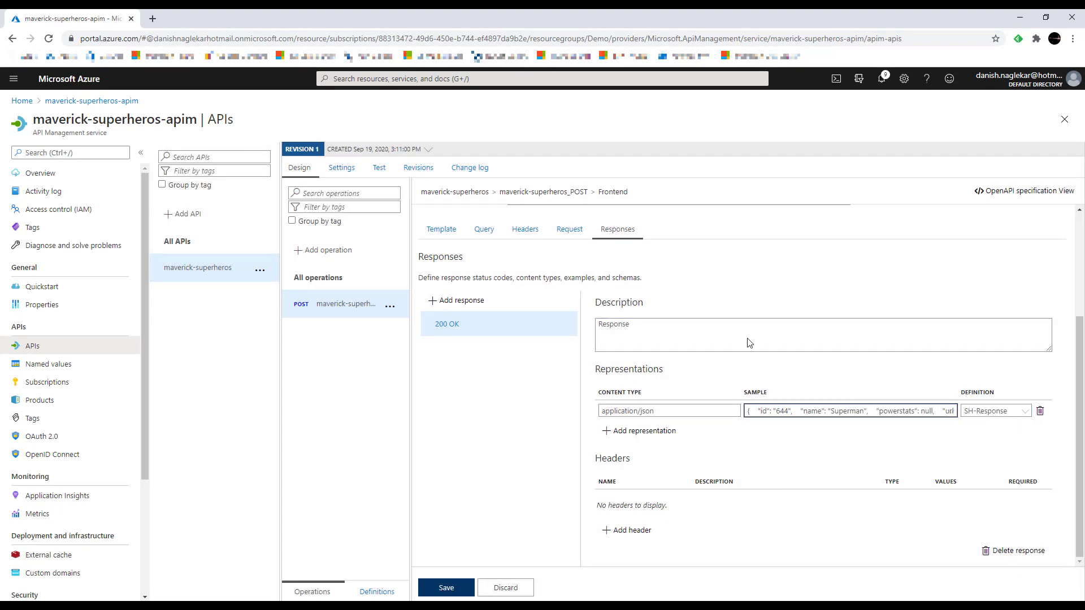
# Check the definitions assigned to the request and the 200 OK response, and save the POST operation's frontend
pyautogui.click(569, 229)
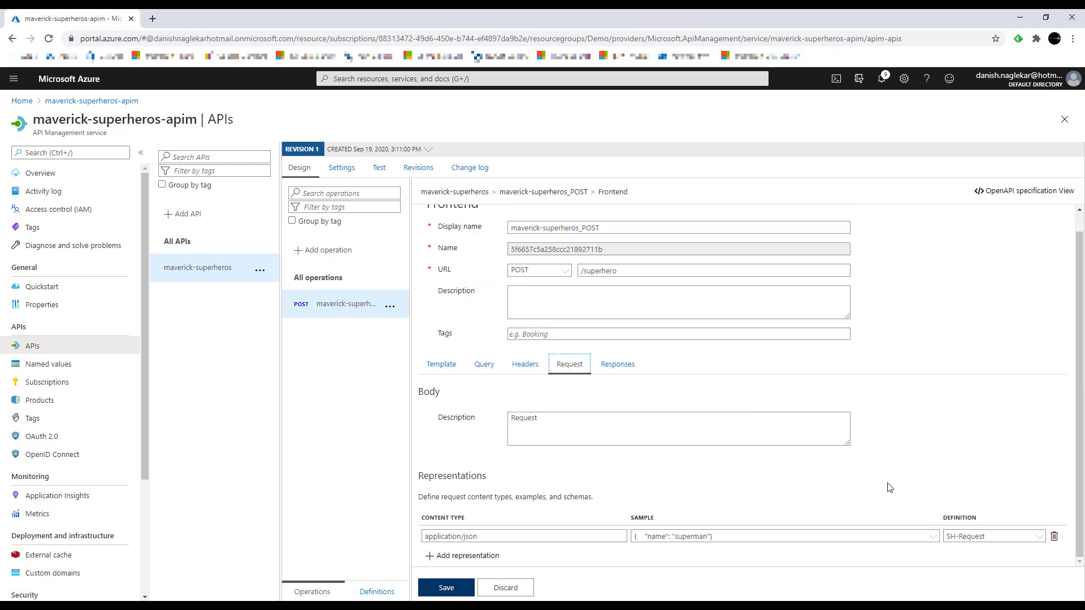
pyautogui.click(621, 365)
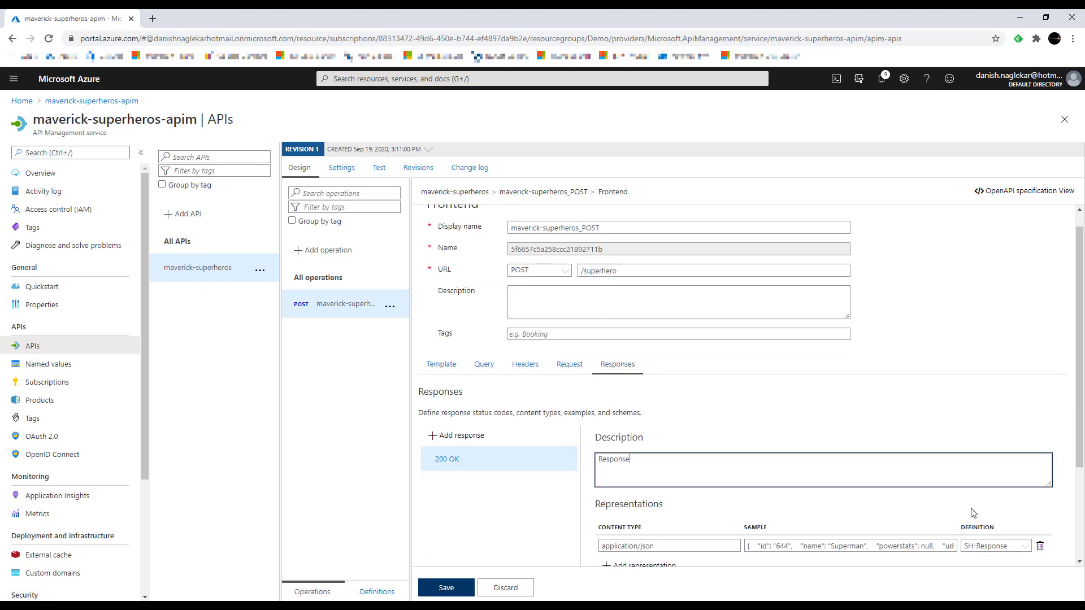
pyautogui.scroll(-2, 975, 497)
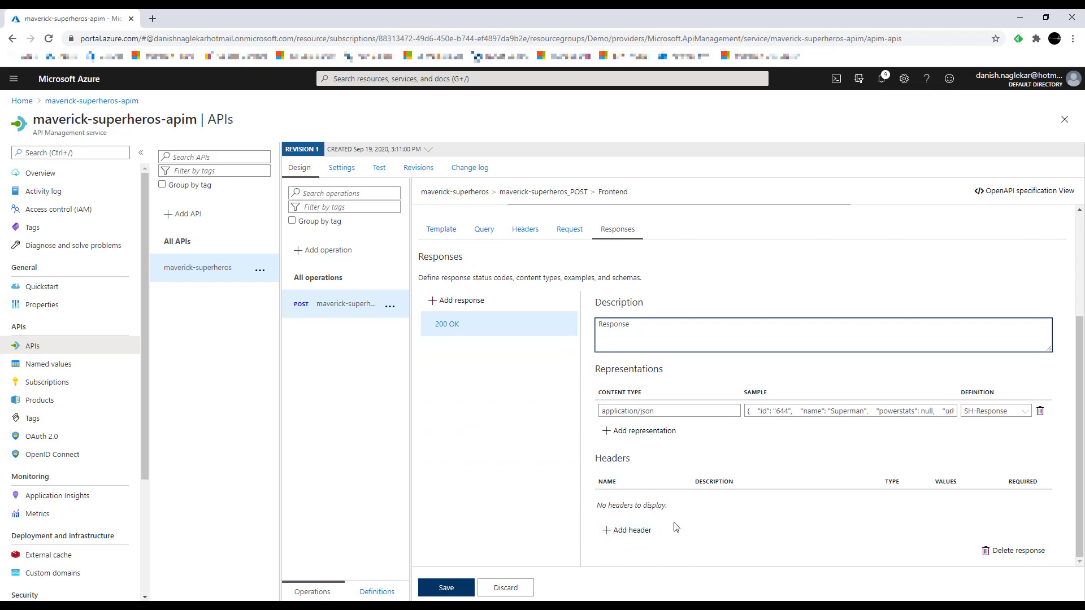
pyautogui.scroll(3, 676, 527)
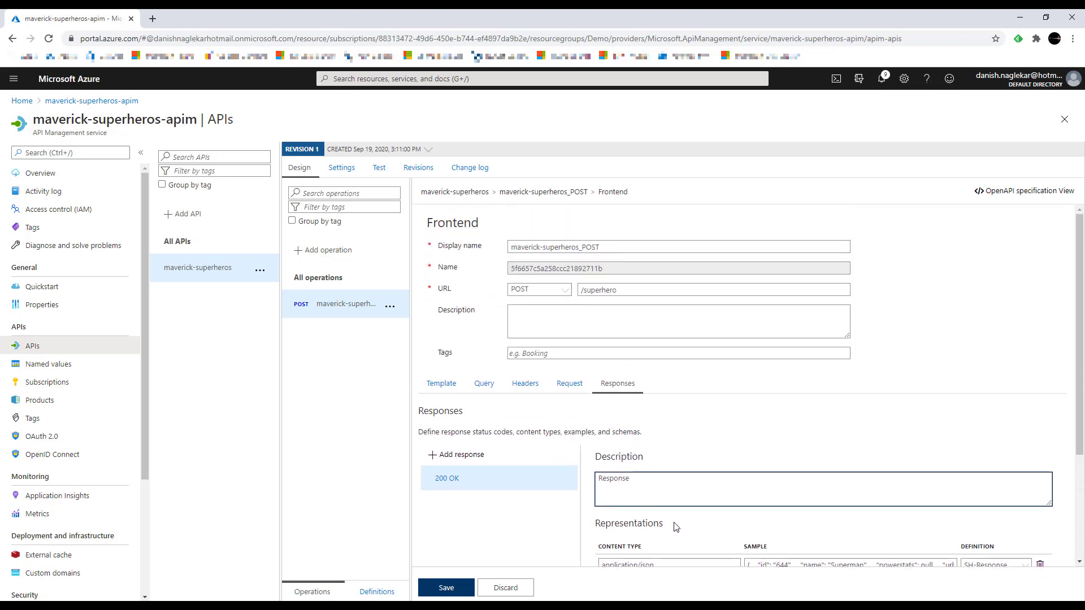
pyautogui.click(451, 586)
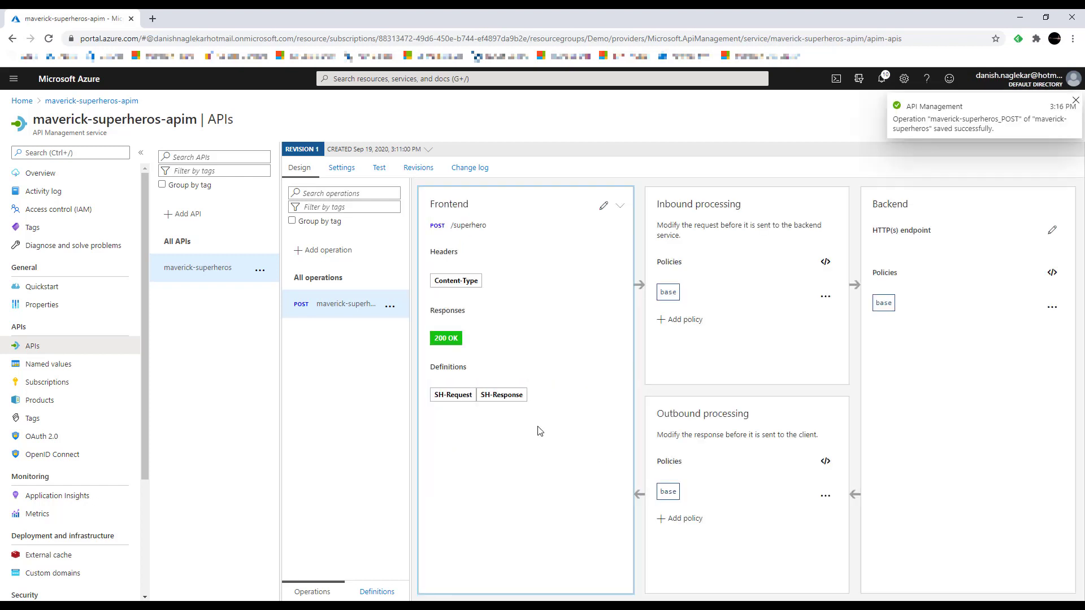
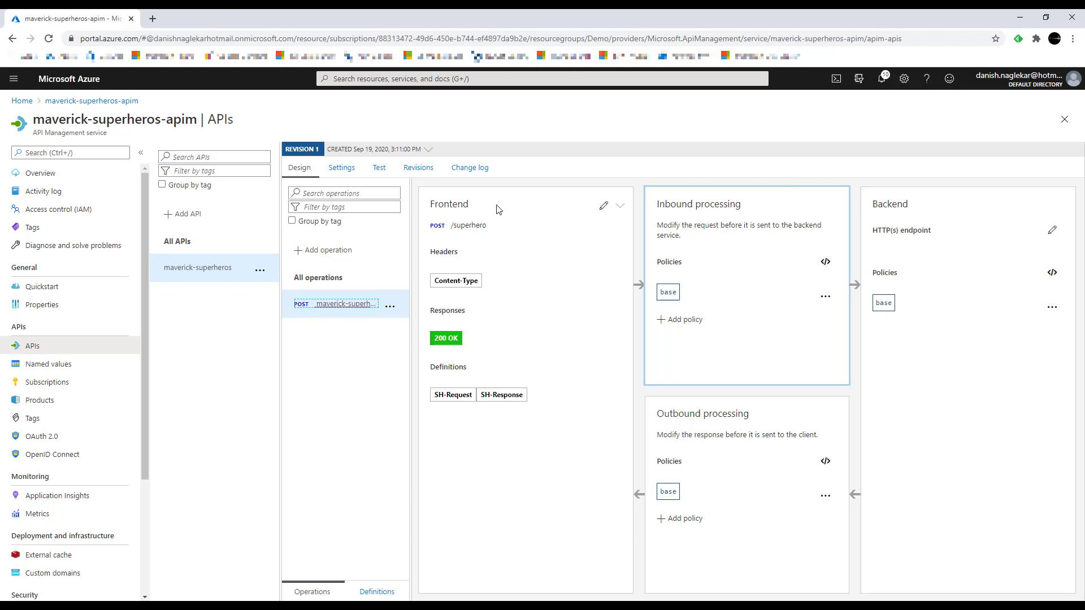
# Review the maverick-superheros API's URL scheme, subscription and security settings
pyautogui.click(342, 169)
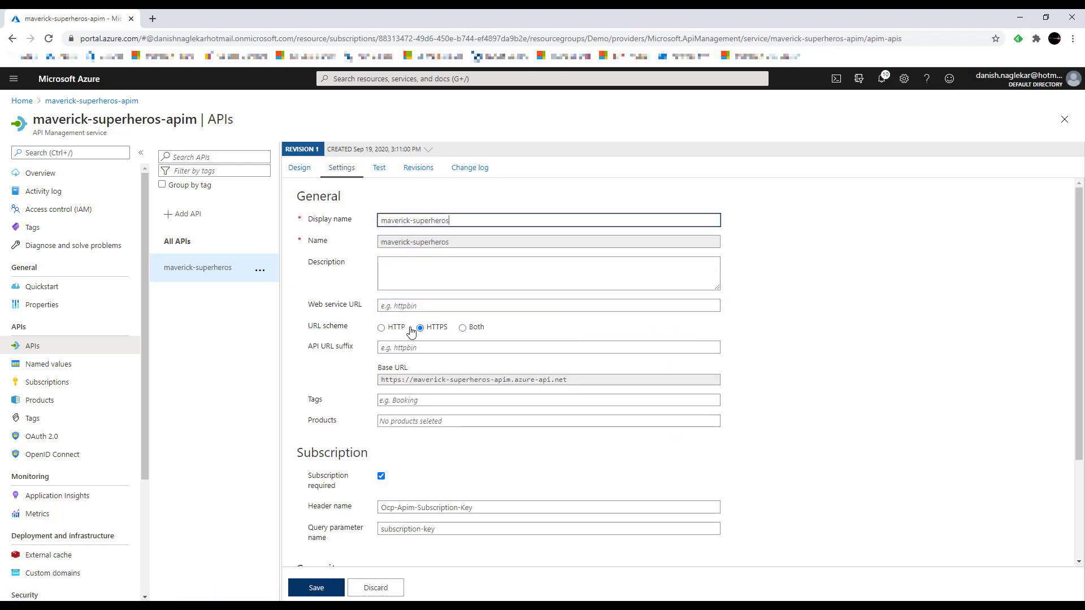
pyautogui.scroll(-3, 412, 331)
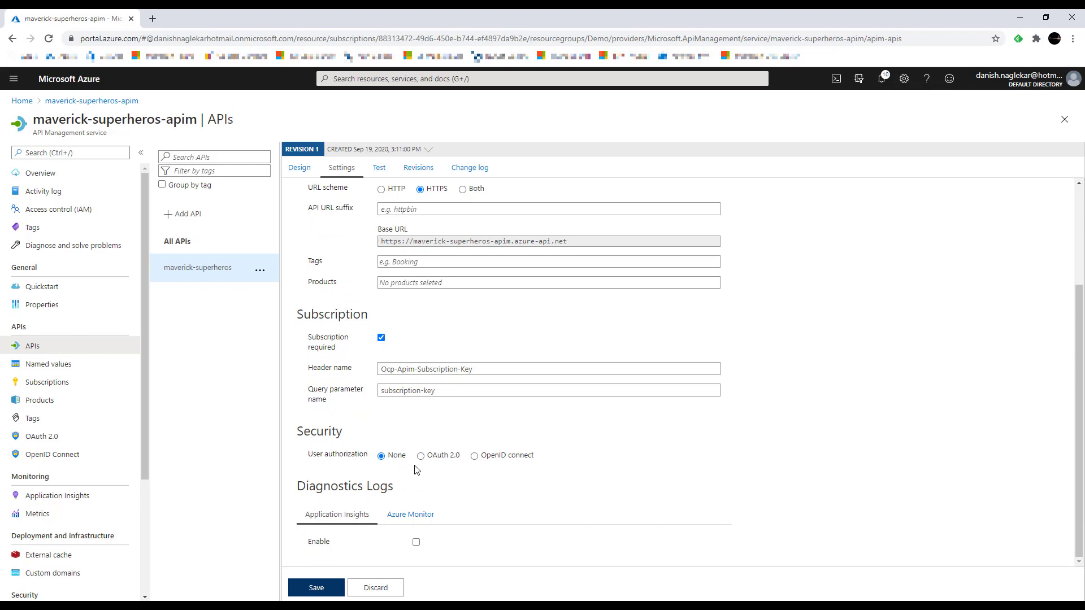
pyautogui.scroll(3, 399, 396)
# Send a test call of the maverick-superheros_POST operation with the "superman" request body and inspect the returned JSON
pyautogui.click(379, 168)
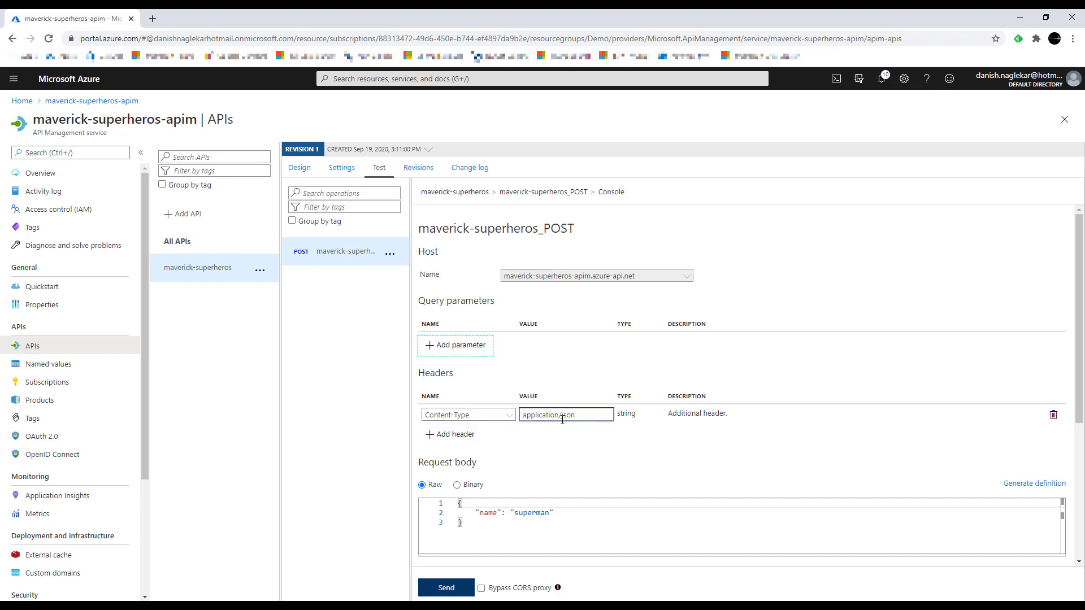
pyautogui.scroll(-3, 562, 421)
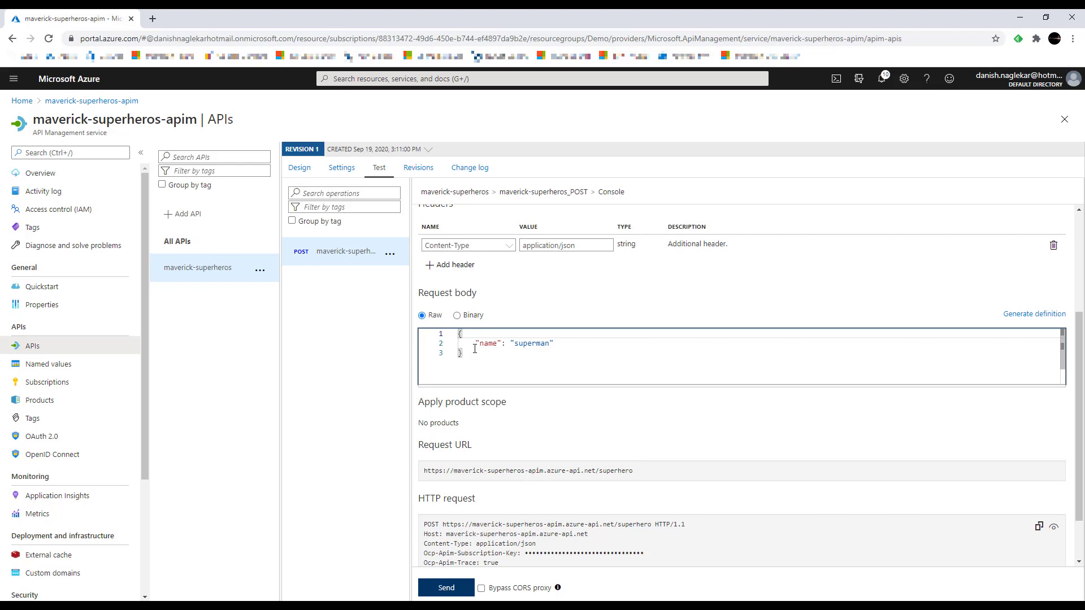
pyautogui.click(453, 593)
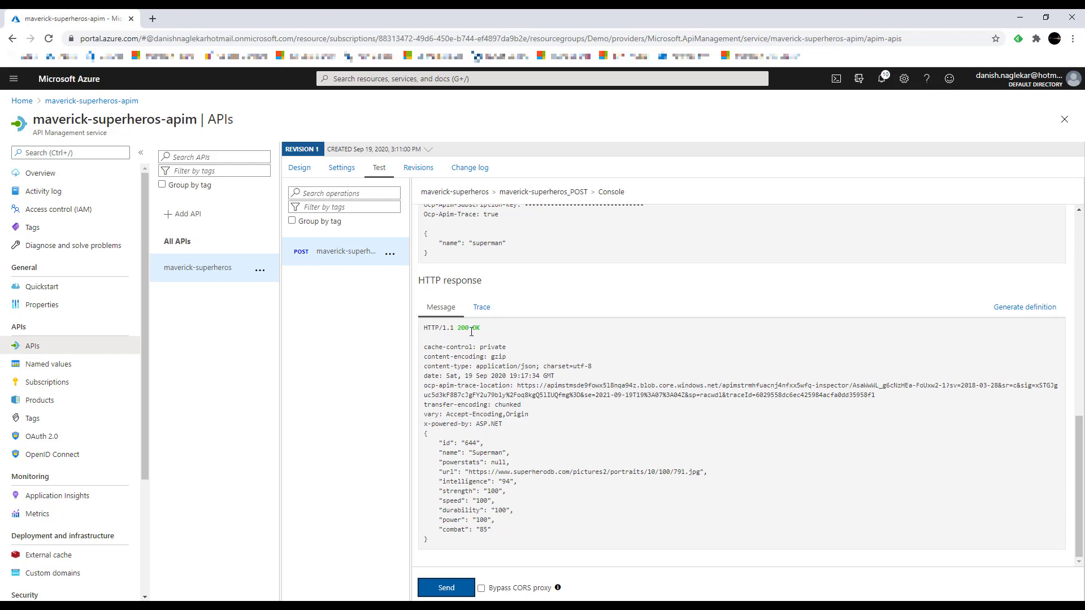
pyautogui.moveTo(438, 541); pyautogui.dragTo(424, 438)
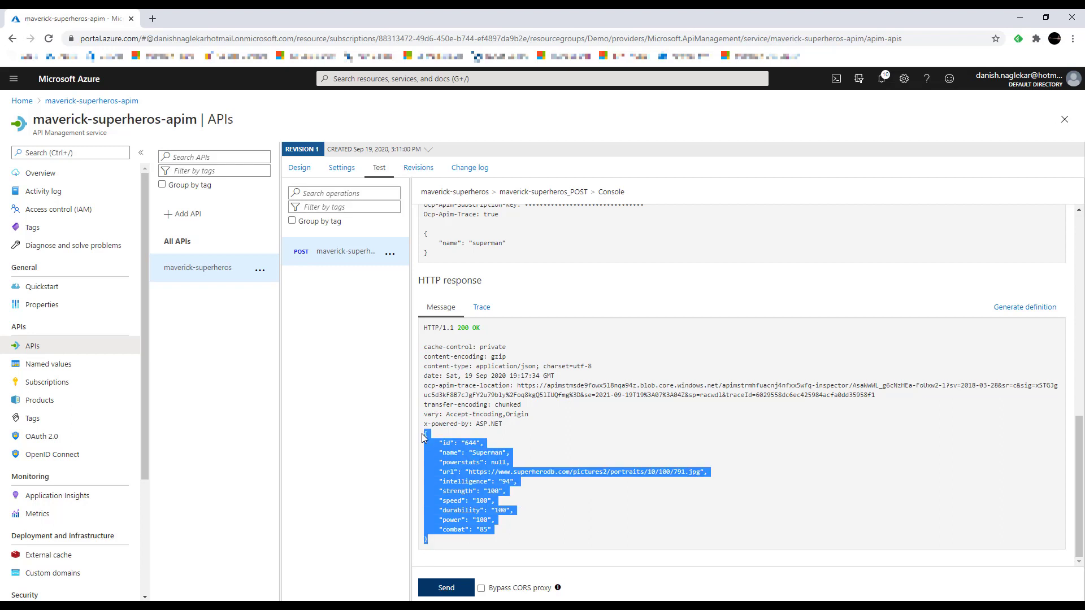
pyautogui.click(424, 438)
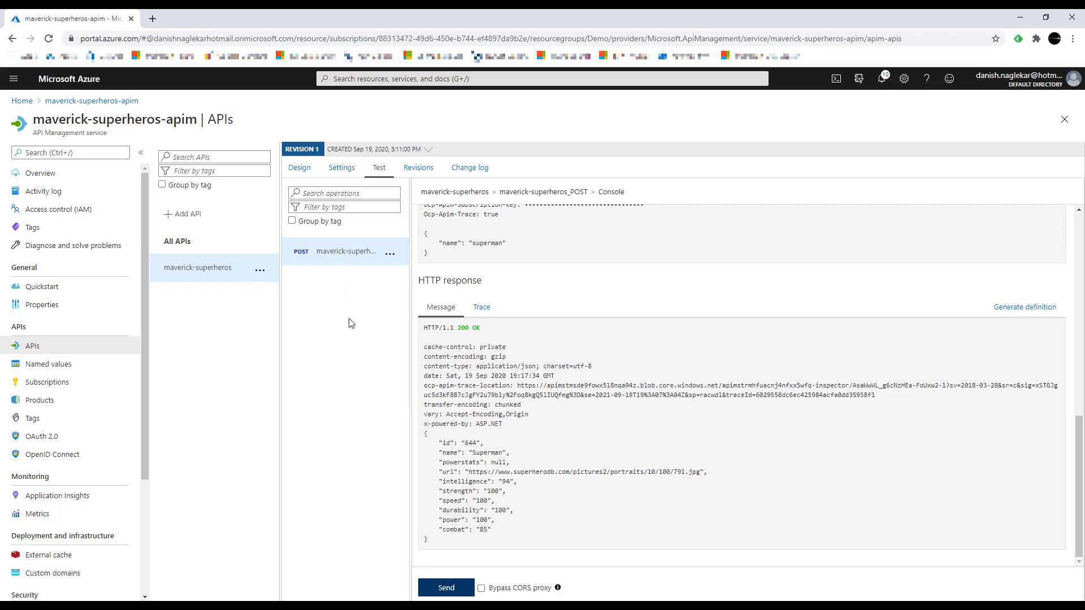
# Export the maverick-superheros API as an OpenAPI v2 (JSON) file
pyautogui.click(305, 175)
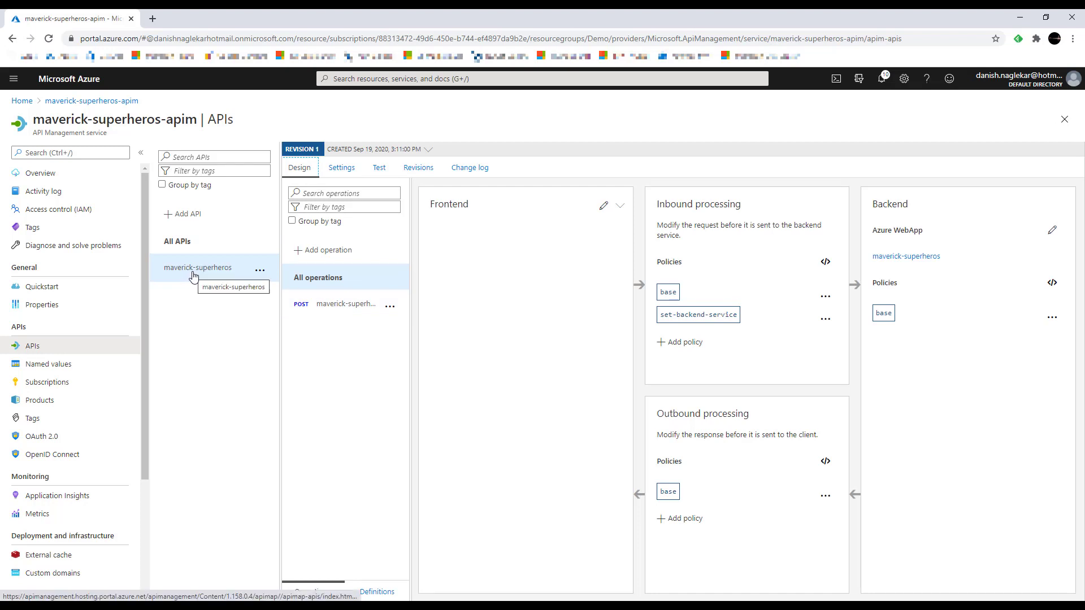
pyautogui.click(260, 273)
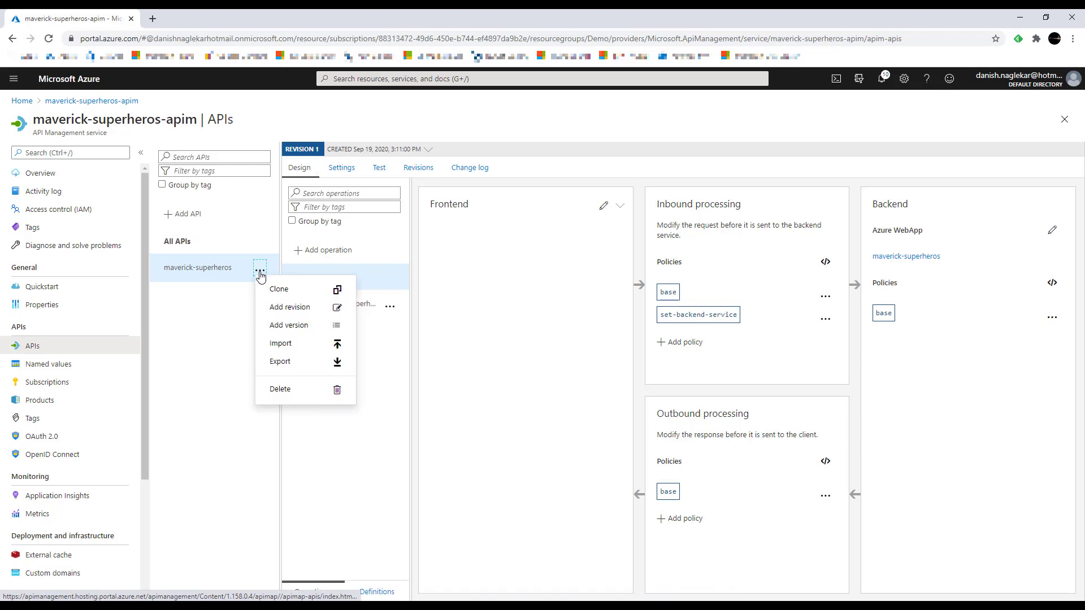
pyautogui.click(295, 362)
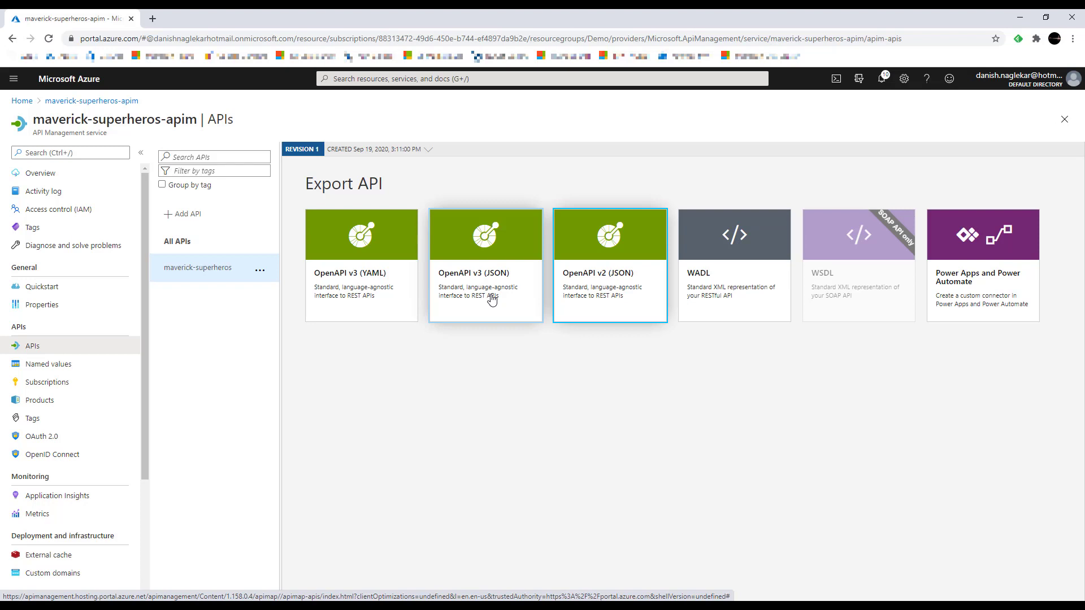
pyautogui.click(605, 292)
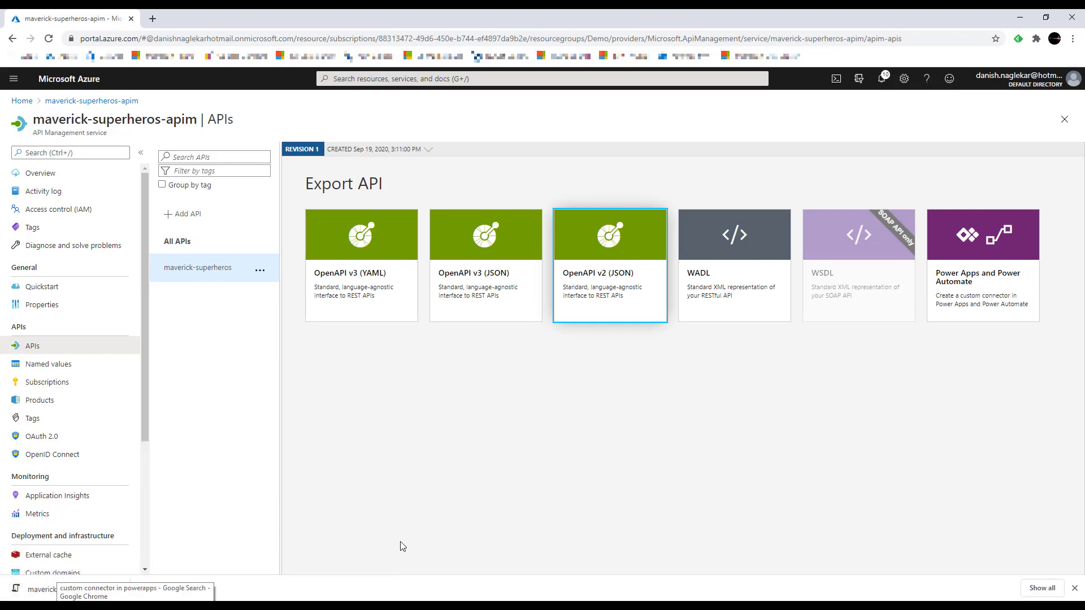
# In Power Apps, create a custom connector named "Super Hero - OpenAPI" by importing the OpenAPI file maverick-superheros.openapi.swagger.json
pyautogui.click(248, 606)
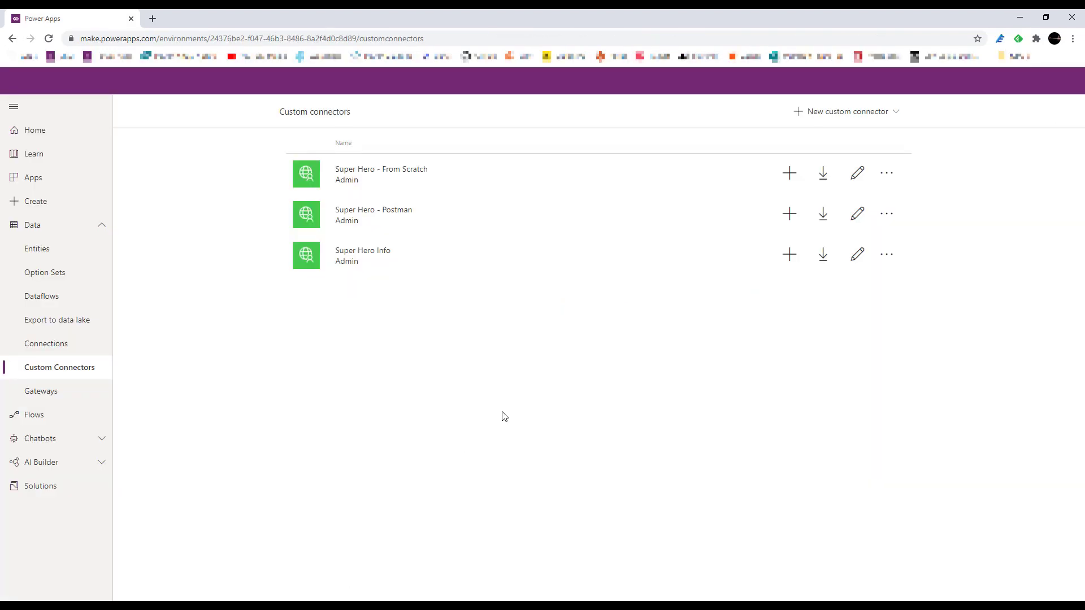
pyautogui.click(873, 112)
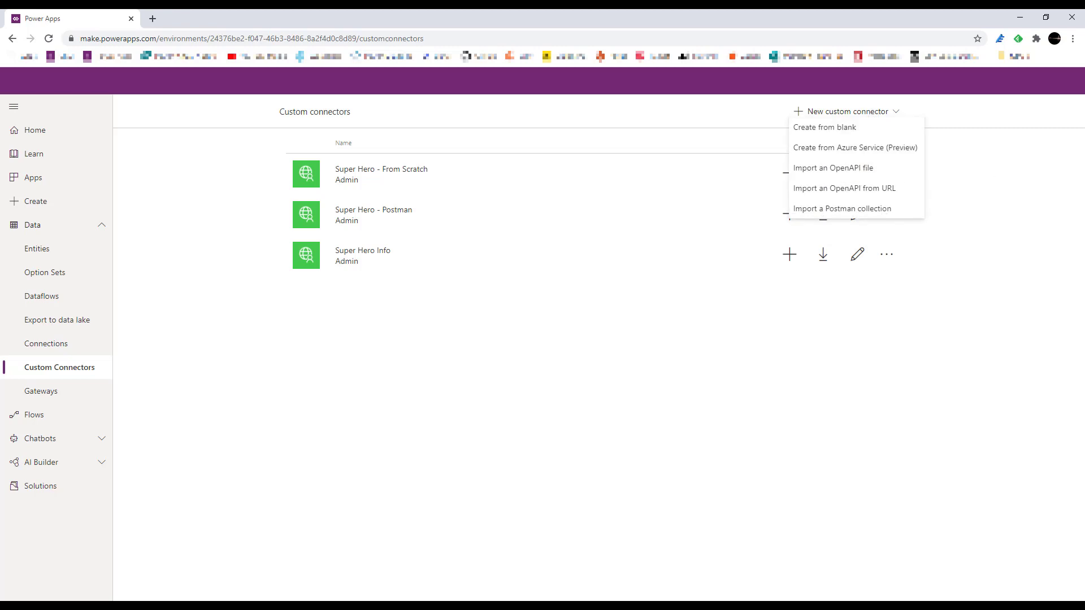
pyautogui.click(845, 177)
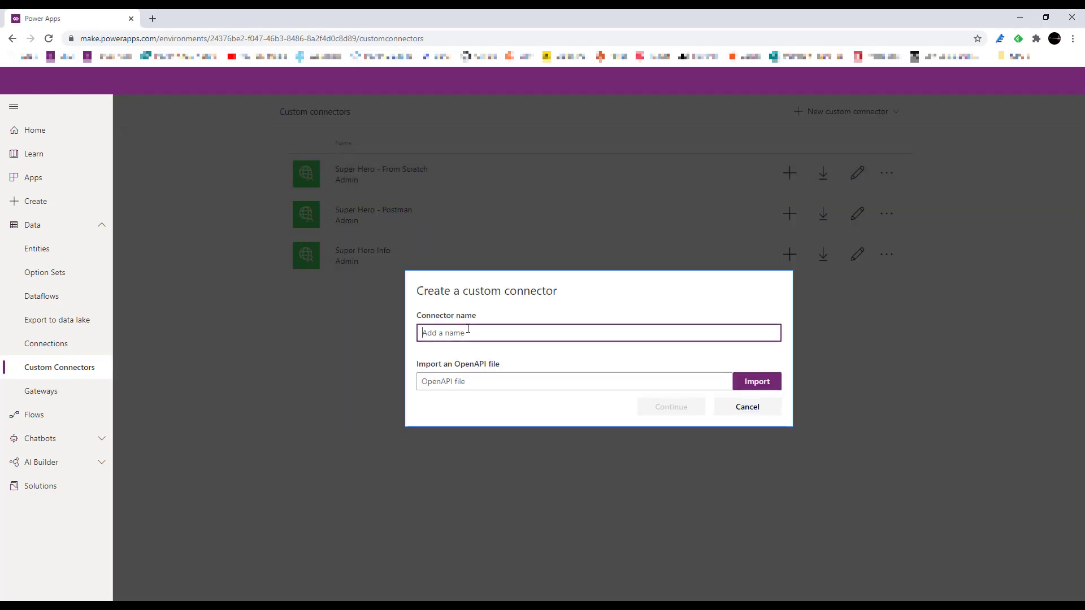
pyautogui.write('Super Hero - Ope')
pyautogui.write('nAPI')
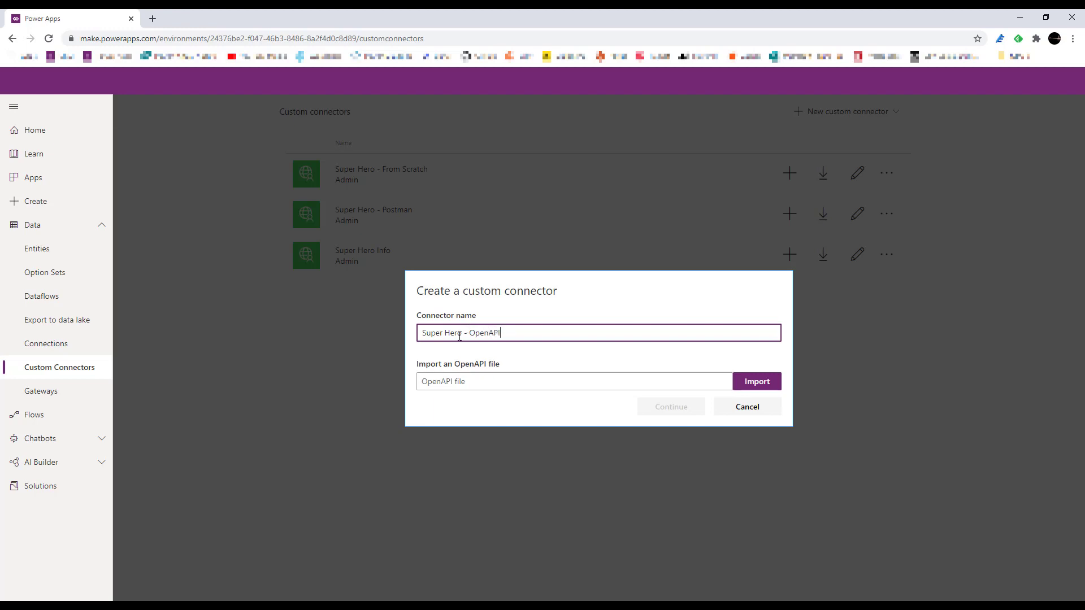
pyautogui.click(767, 381)
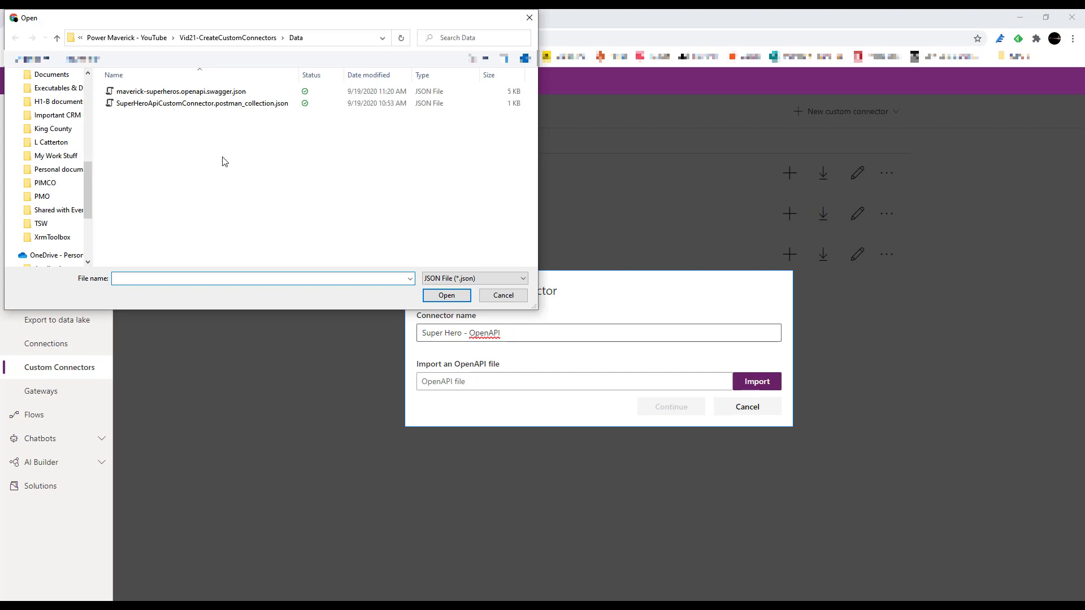
pyautogui.doubleClick(225, 92)
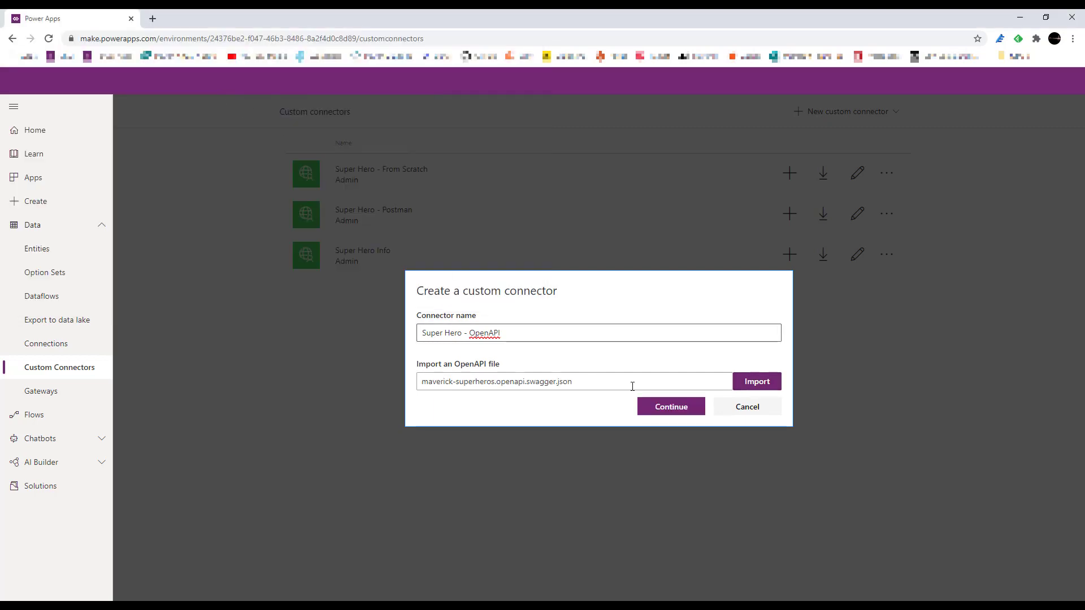
pyautogui.click(683, 407)
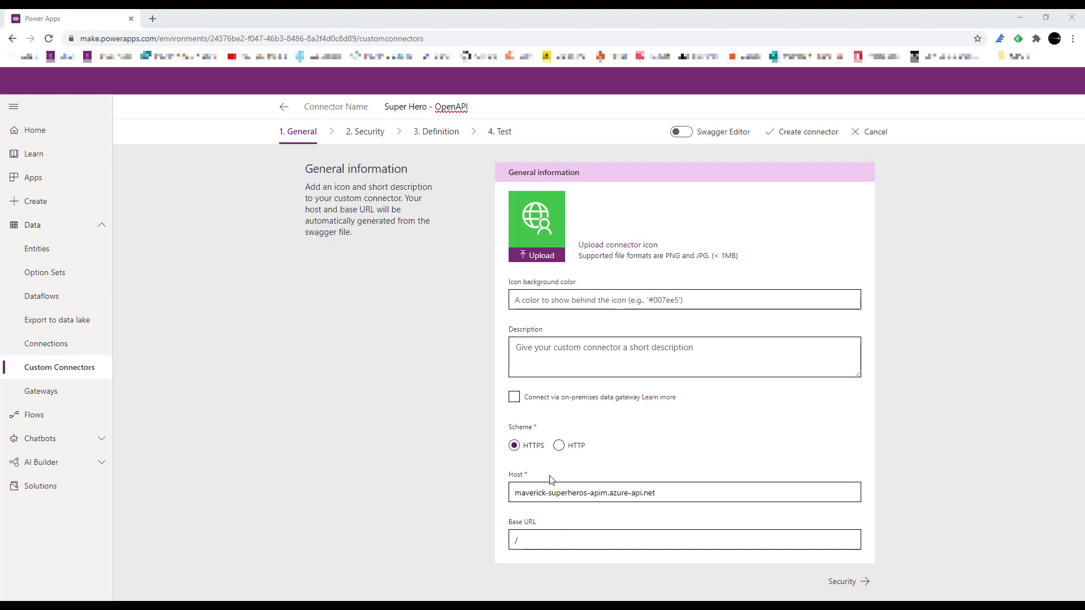
# Set the new connector's authentication type to No authentication in its security settings
pyautogui.click(849, 579)
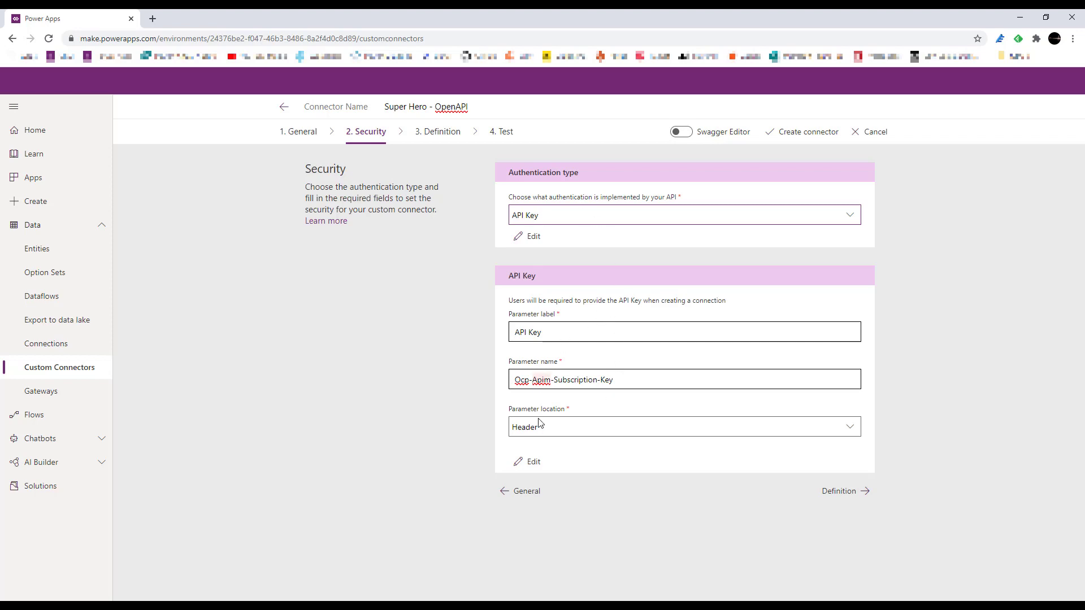
pyautogui.click(537, 217)
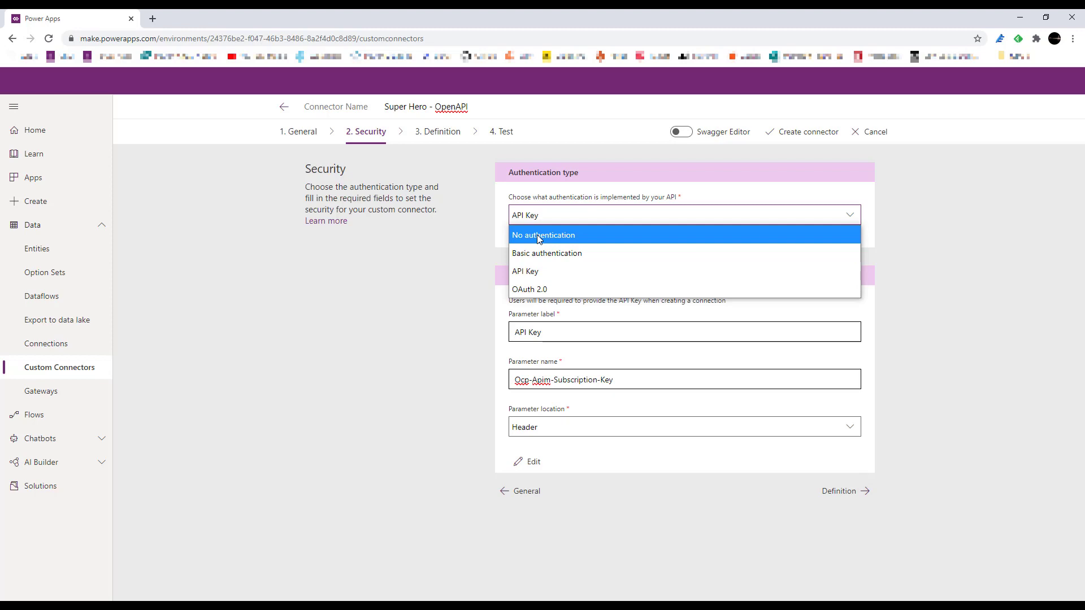
pyautogui.click(539, 238)
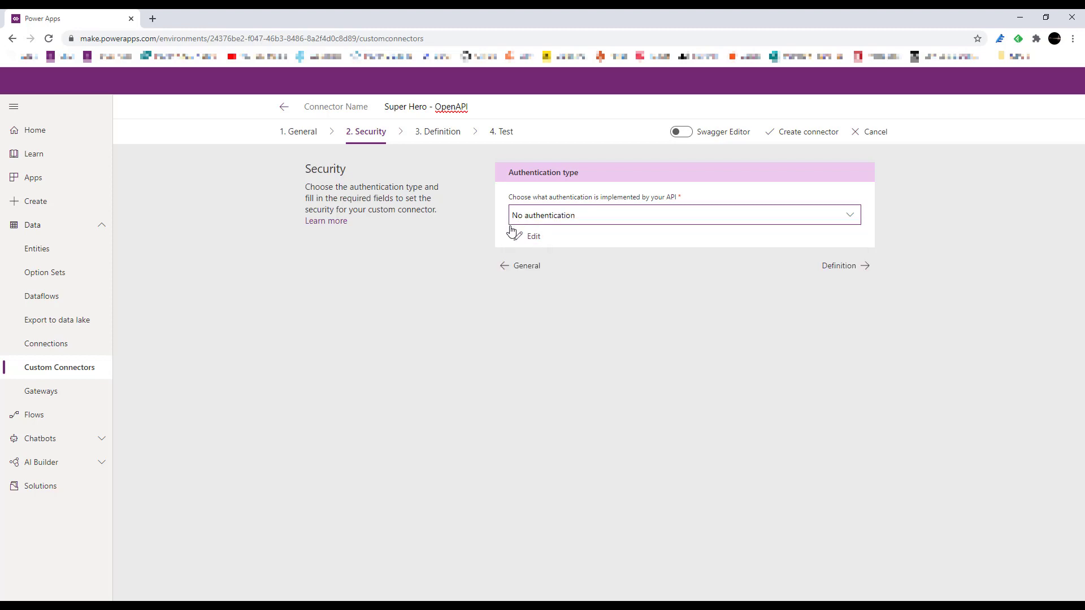
# In the connector's definition, mark the sH-Request body parameter of the POST action as required
pyautogui.click(829, 269)
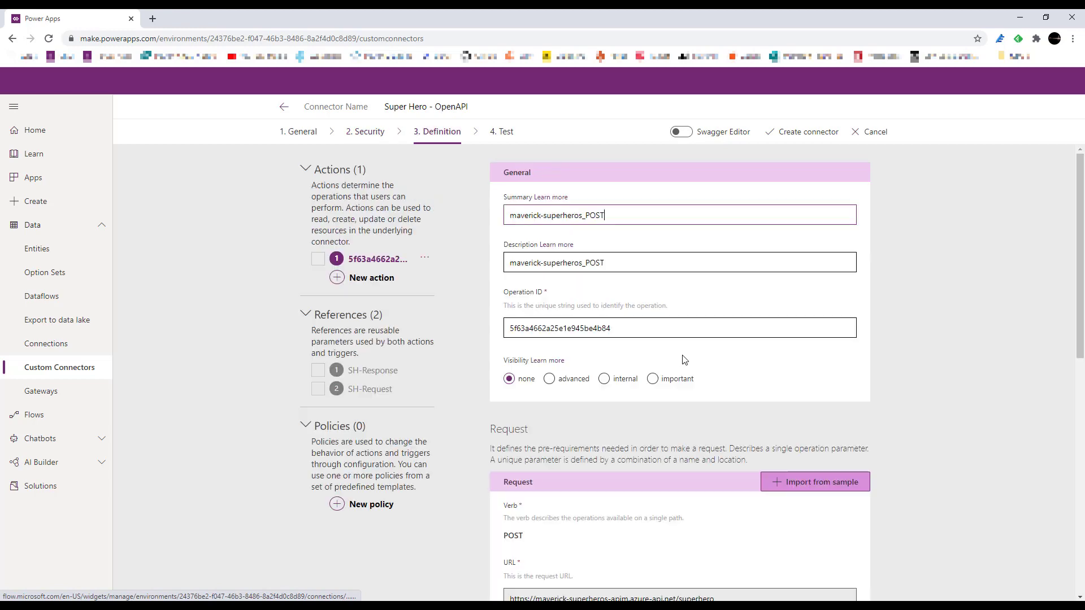
pyautogui.click(534, 212)
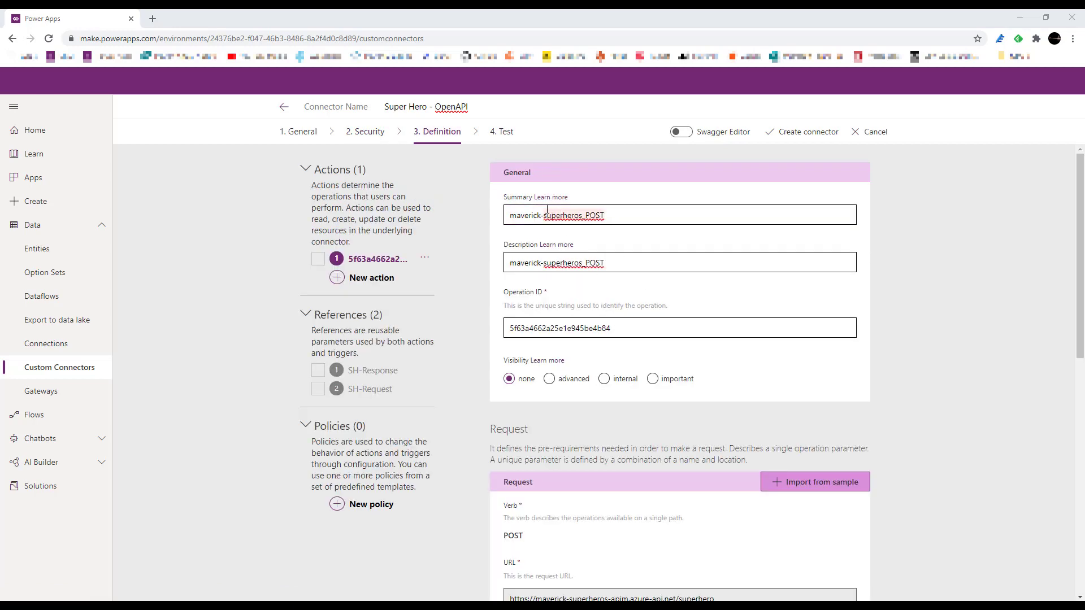
pyautogui.click(555, 262)
pyautogui.scroll(-6, 622, 328)
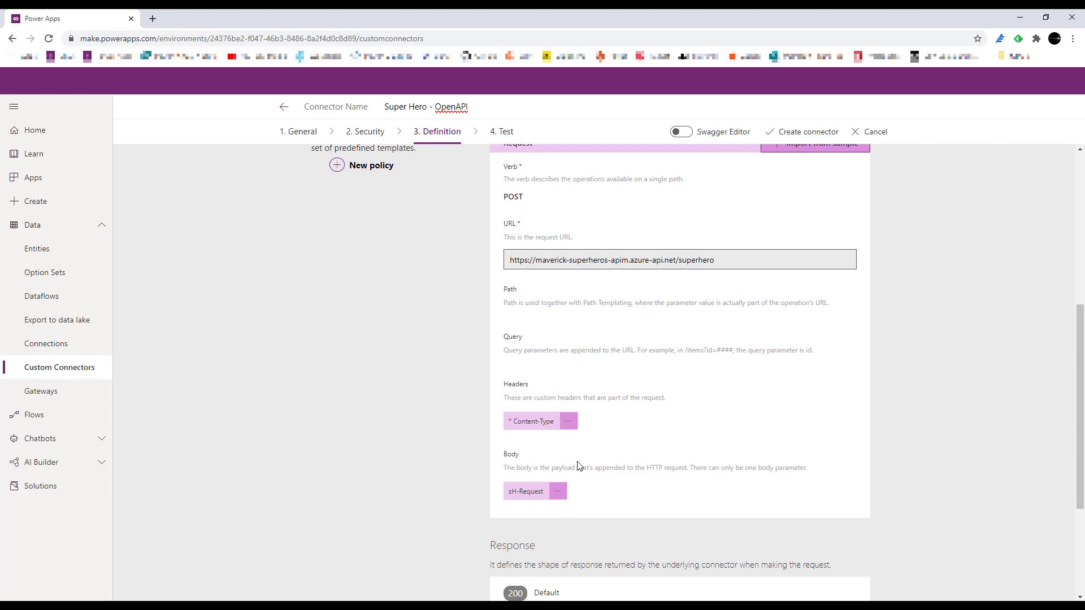
pyautogui.click(528, 495)
pyautogui.click(523, 511)
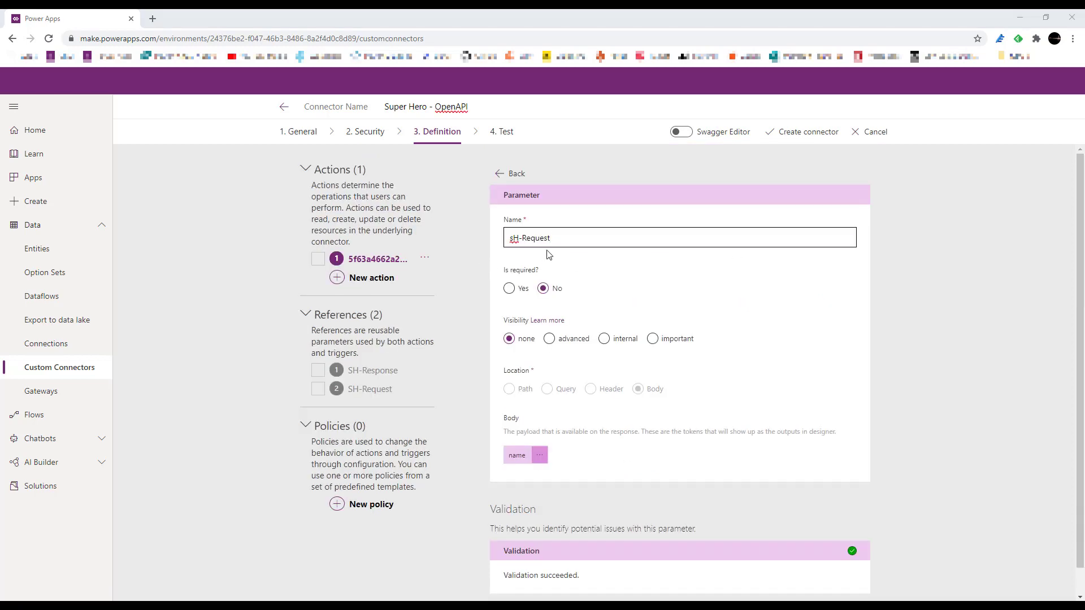
pyautogui.click(543, 289)
pyautogui.click(510, 288)
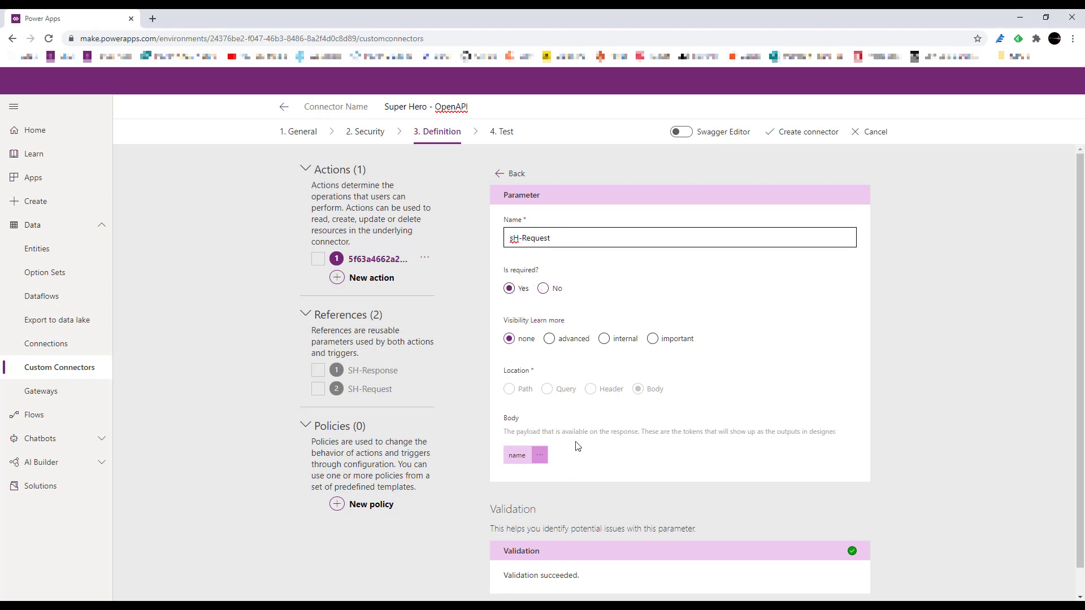
pyautogui.click(511, 176)
# Give the 200 response's Content-Type header the description "application/json" and the type string
pyautogui.scroll(-6, 616, 409)
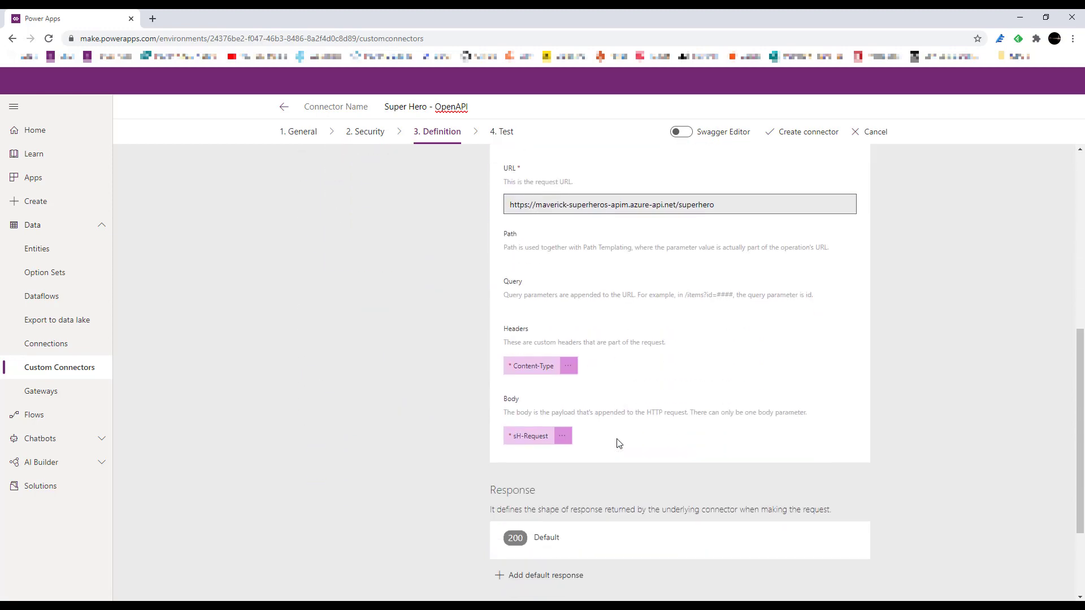
pyautogui.scroll(-2, 618, 441)
pyautogui.click(548, 406)
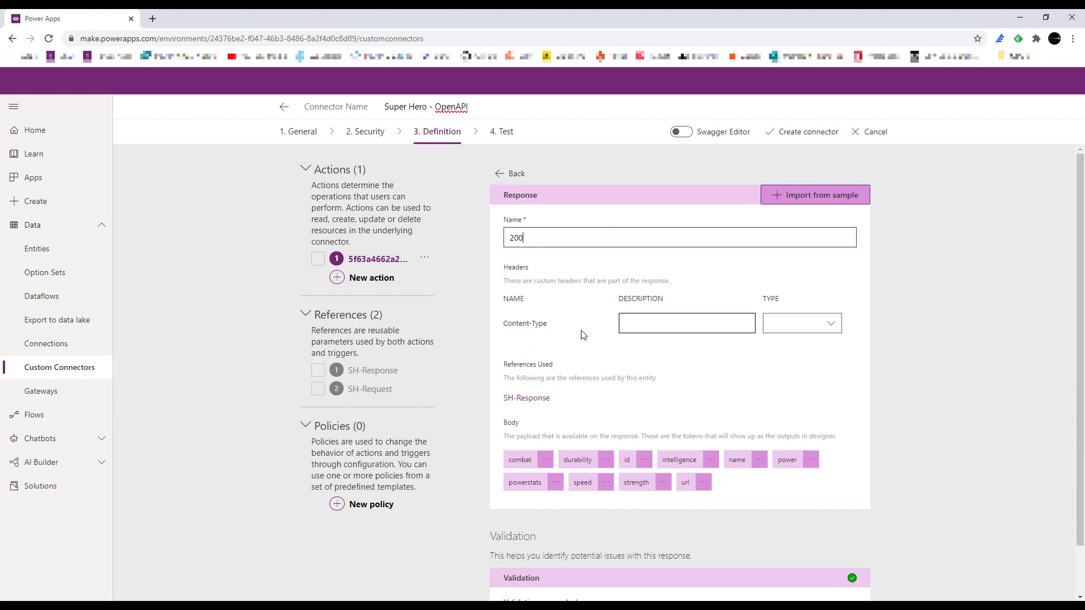
pyautogui.click(689, 323)
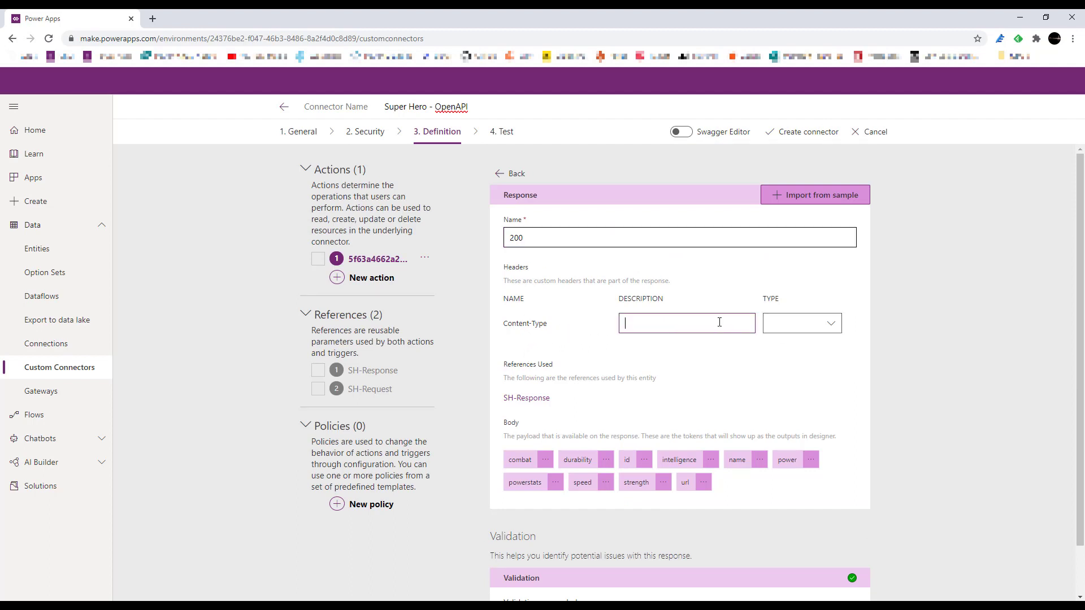
pyautogui.write('application/json')
pyautogui.click(771, 324)
pyautogui.click(808, 414)
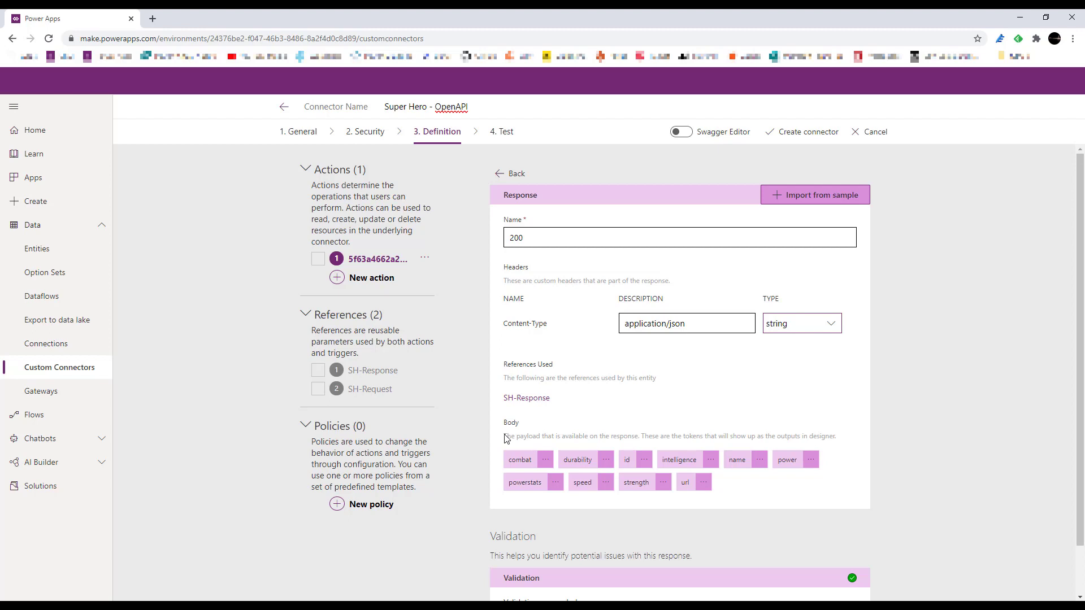
pyautogui.scroll(-1, 506, 439)
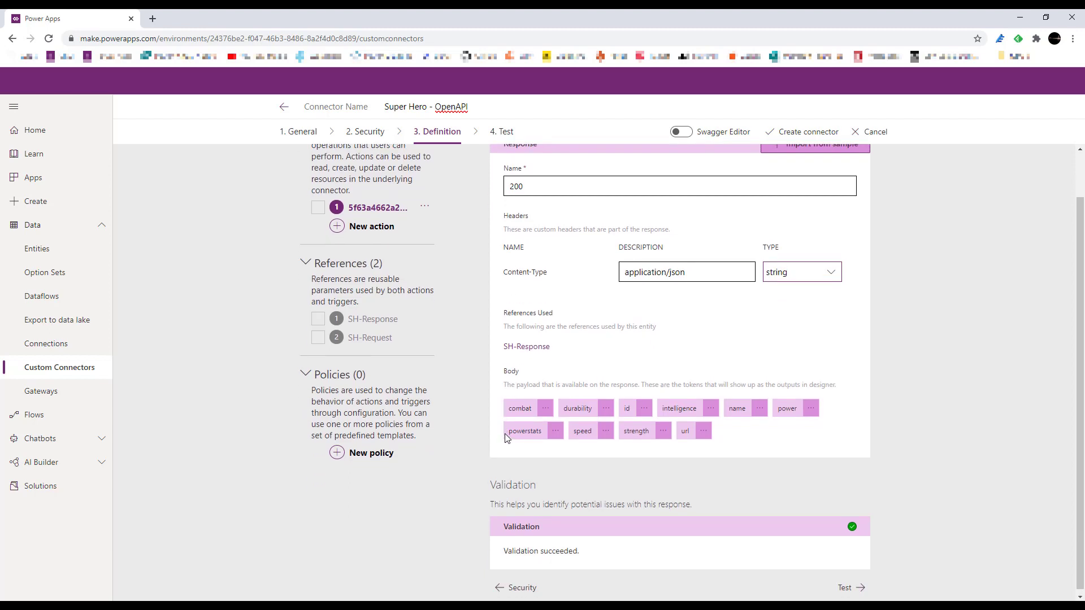
pyautogui.scroll(1, 509, 433)
pyautogui.click(507, 176)
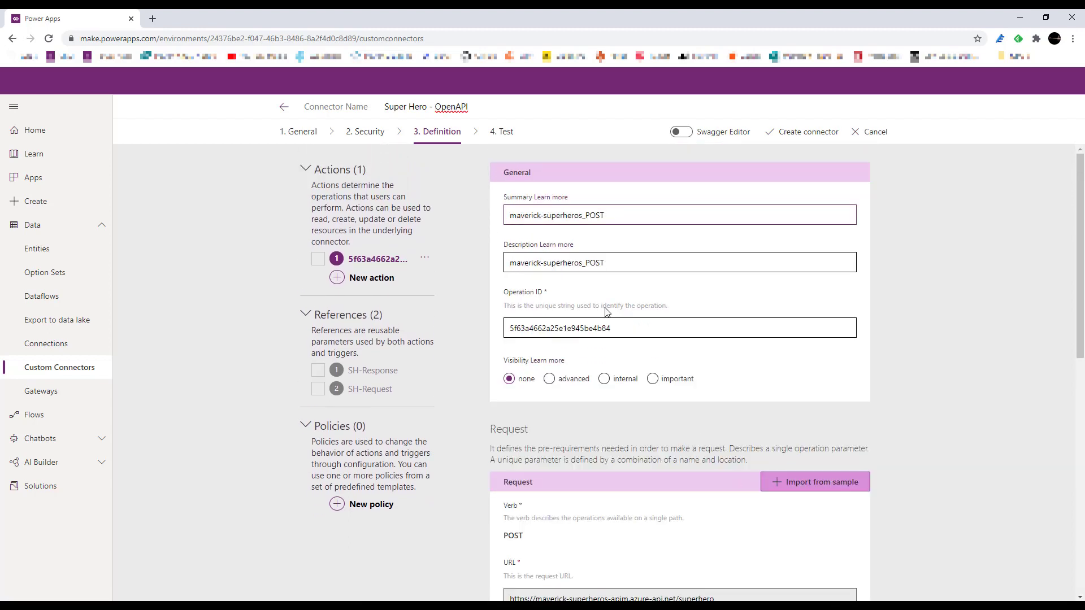
# Set the POST action's operation ID to GetSuperHeroInfo
pyautogui.moveTo(612, 328); pyautogui.dragTo(496, 331)
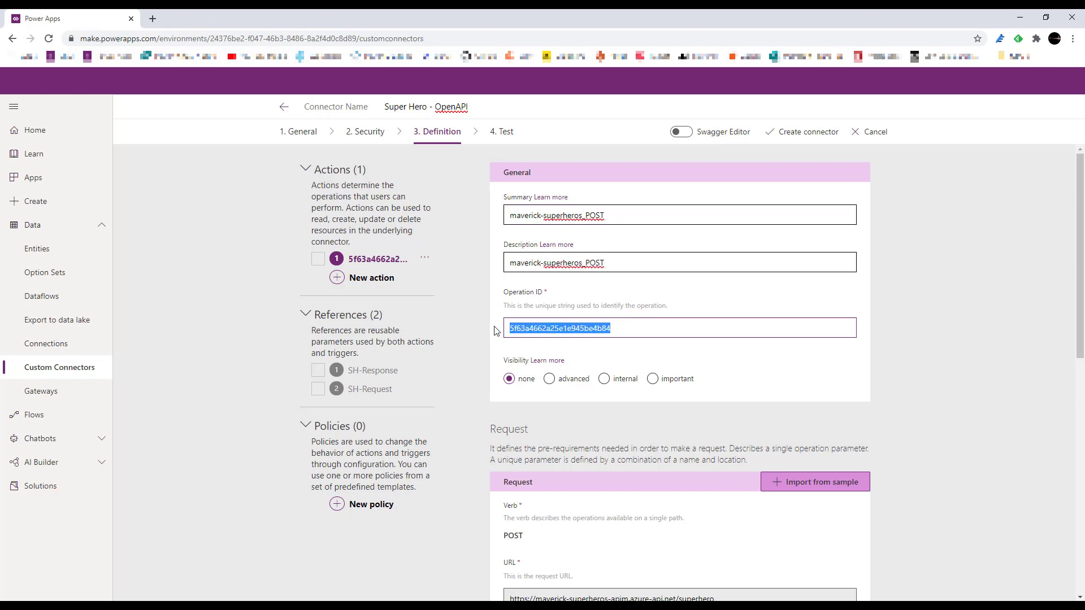
pyautogui.write('Super He')
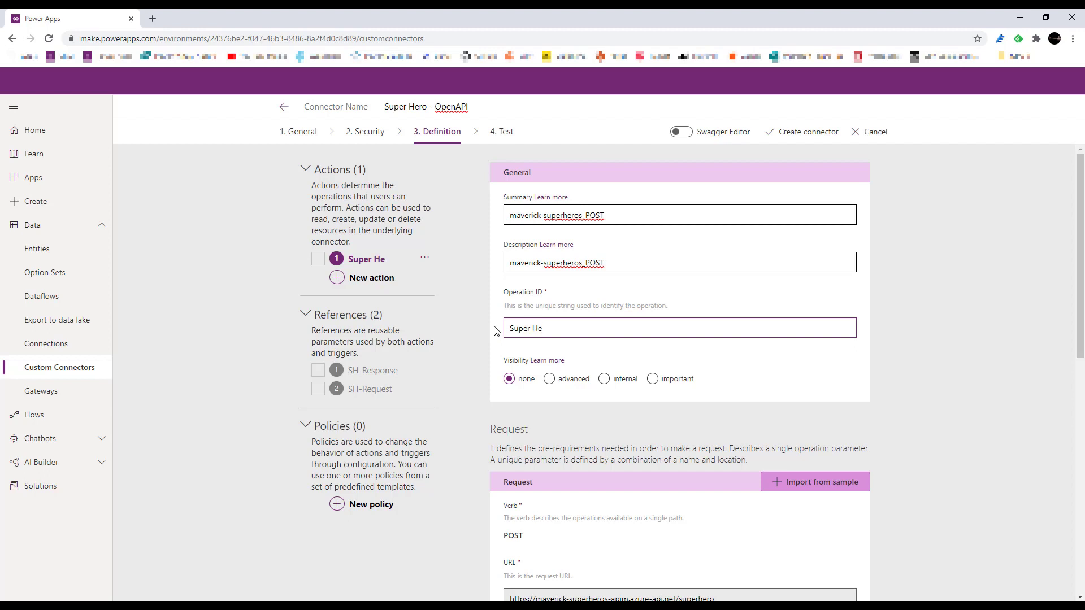
pyautogui.write('ro InfoGet')
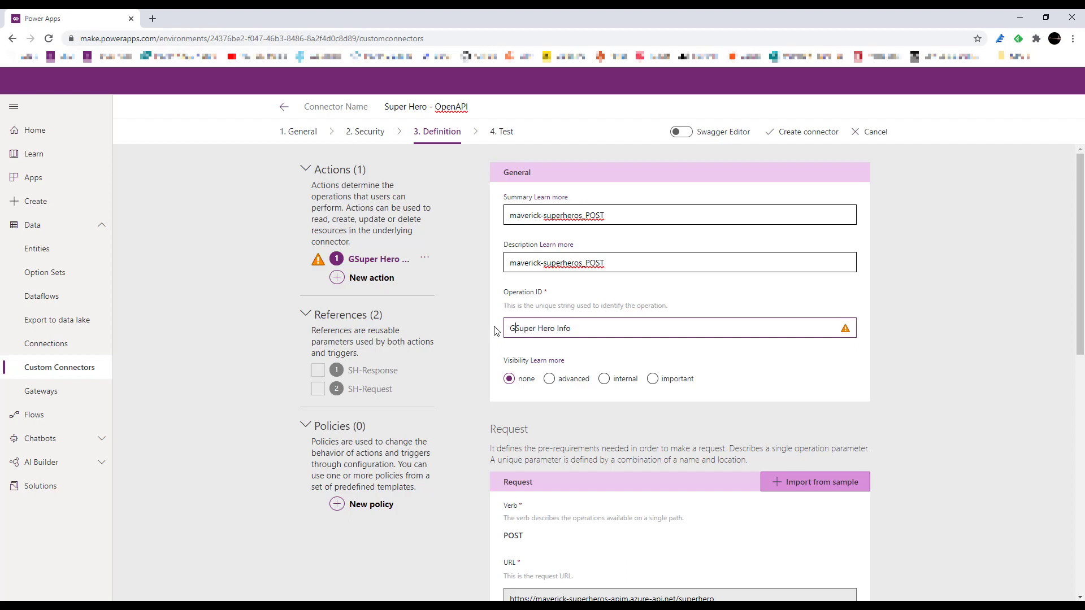
pyautogui.press('BackSpace')
pyautogui.press('Right')
pyautogui.press('Right')
pyautogui.press('Right')
pyautogui.press('Right')
pyautogui.press('BackSpace')
pyautogui.click(803, 363)
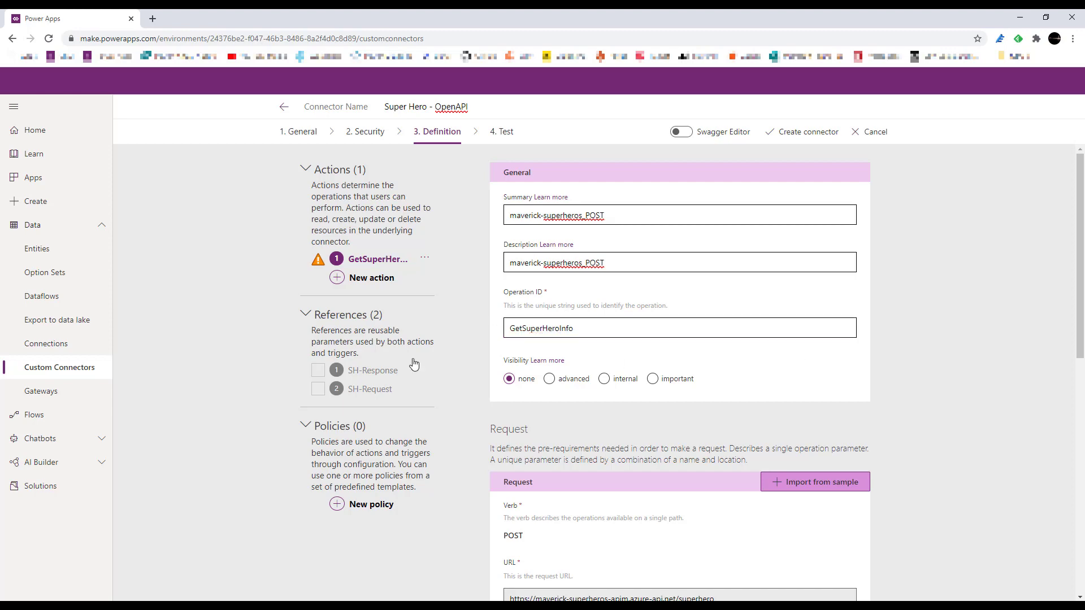
# Review the rest of the action definition and create the Super Hero - OpenAPI connector
pyautogui.scroll(-5, 730, 356)
pyautogui.scroll(-3, 730, 356)
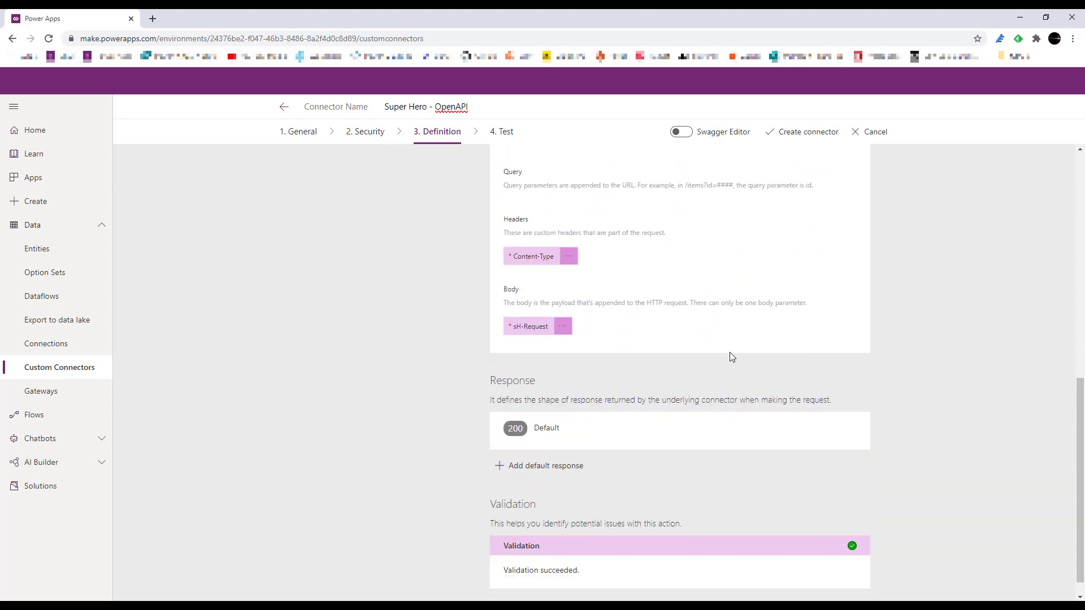
pyautogui.scroll(8, 676, 556)
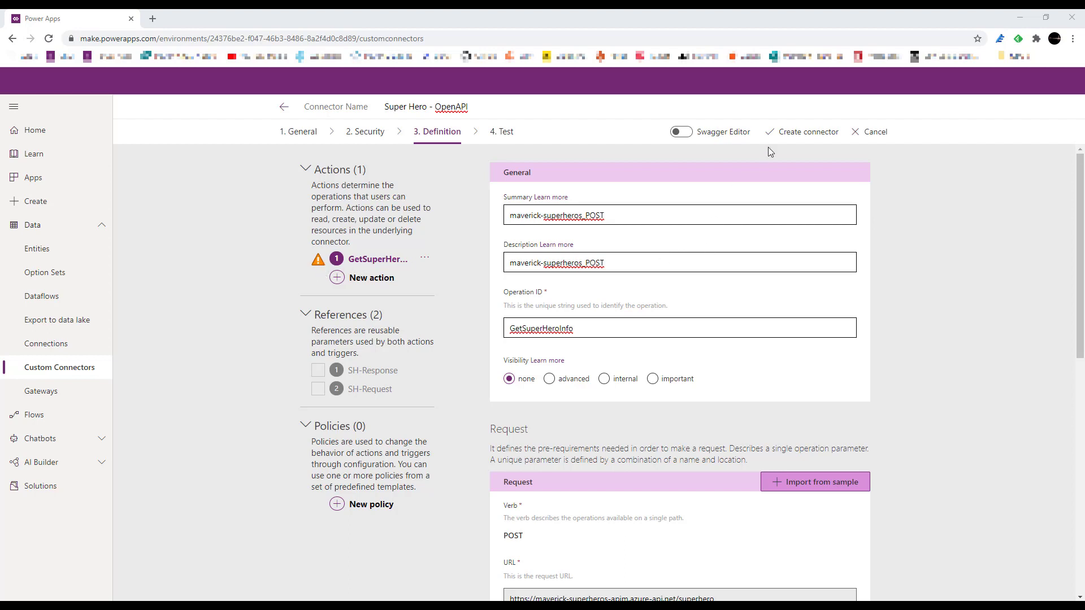
pyautogui.click(800, 136)
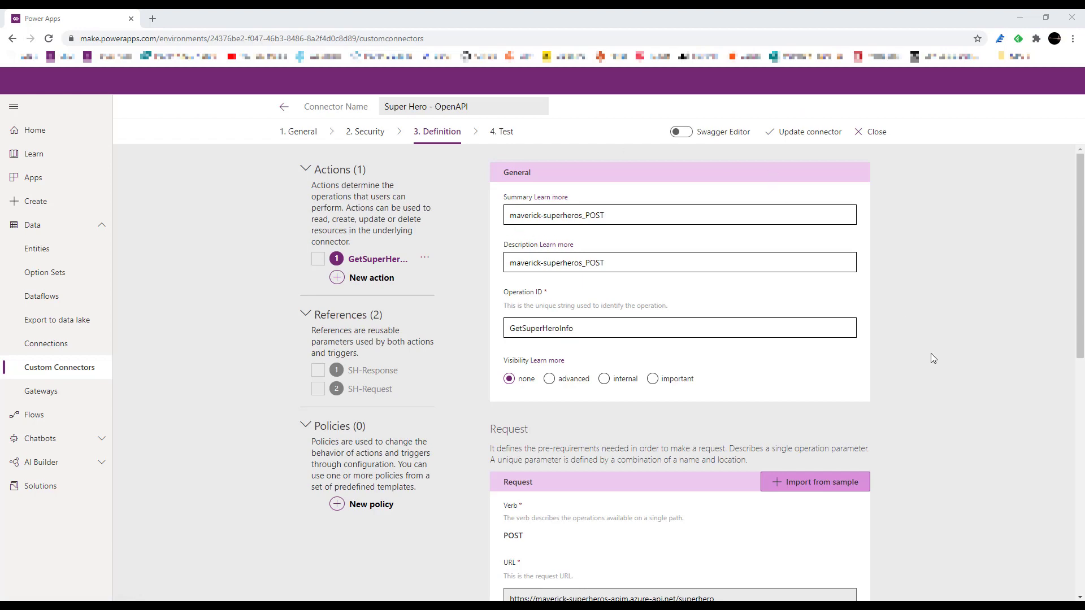
# Add a new connection for the Super Hero - OpenAPI connector from its test stage
pyautogui.scroll(-8, 932, 387)
pyautogui.scroll(-2, 932, 389)
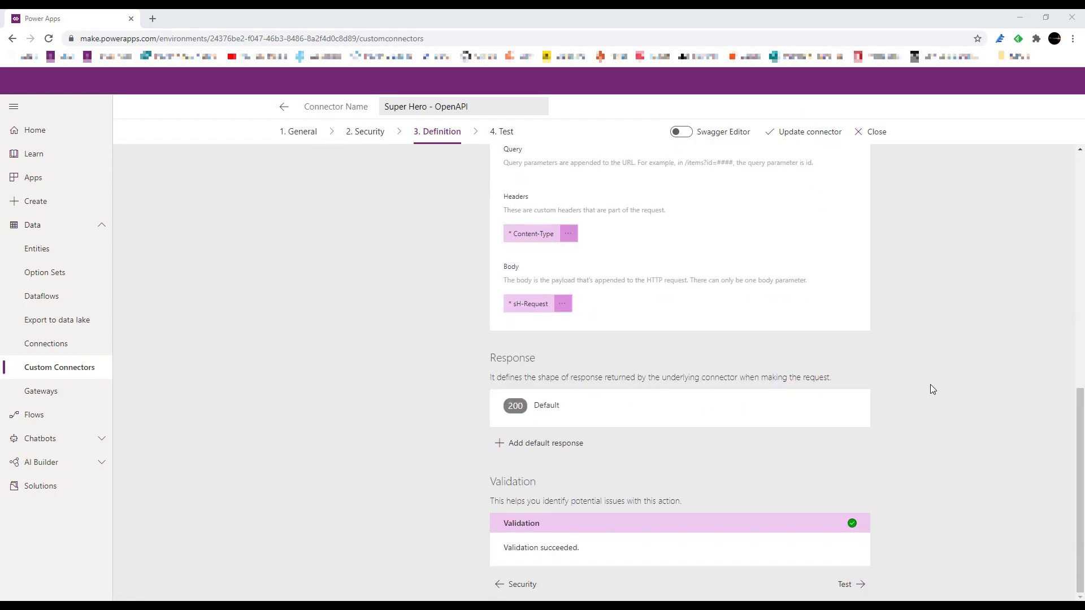
pyautogui.click(847, 583)
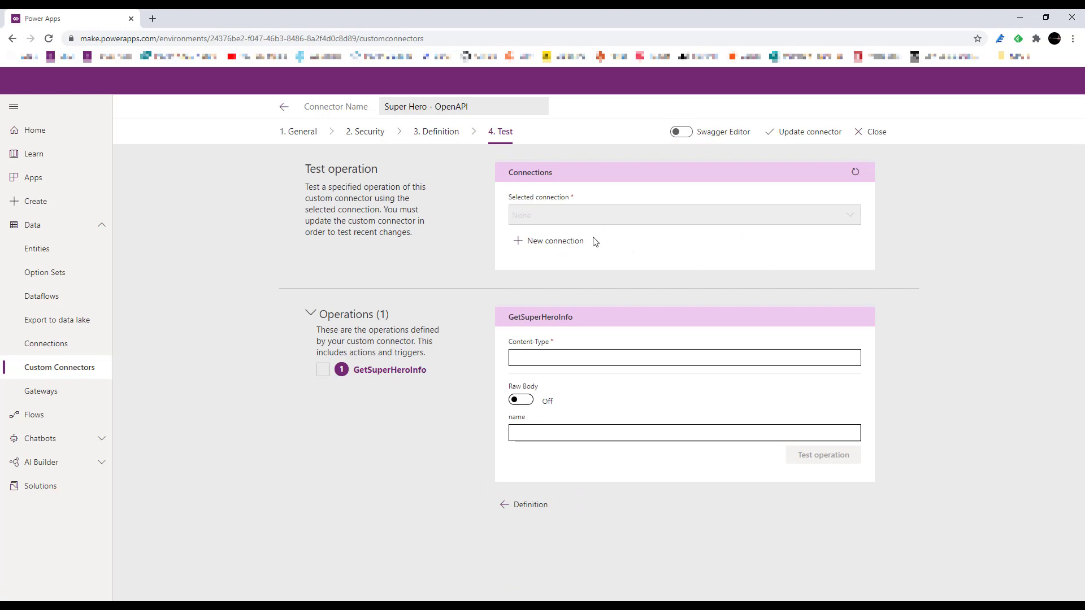
pyautogui.click(560, 243)
pyautogui.click(608, 213)
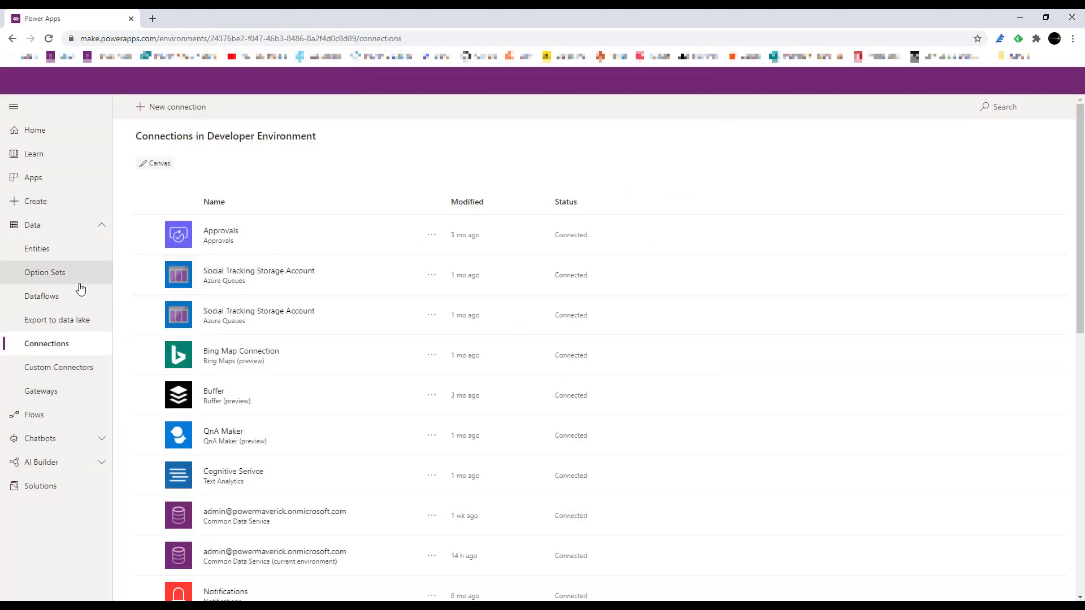
# Reopen the Super Hero - OpenAPI custom connector for editing and go to its test stage
pyautogui.click(80, 366)
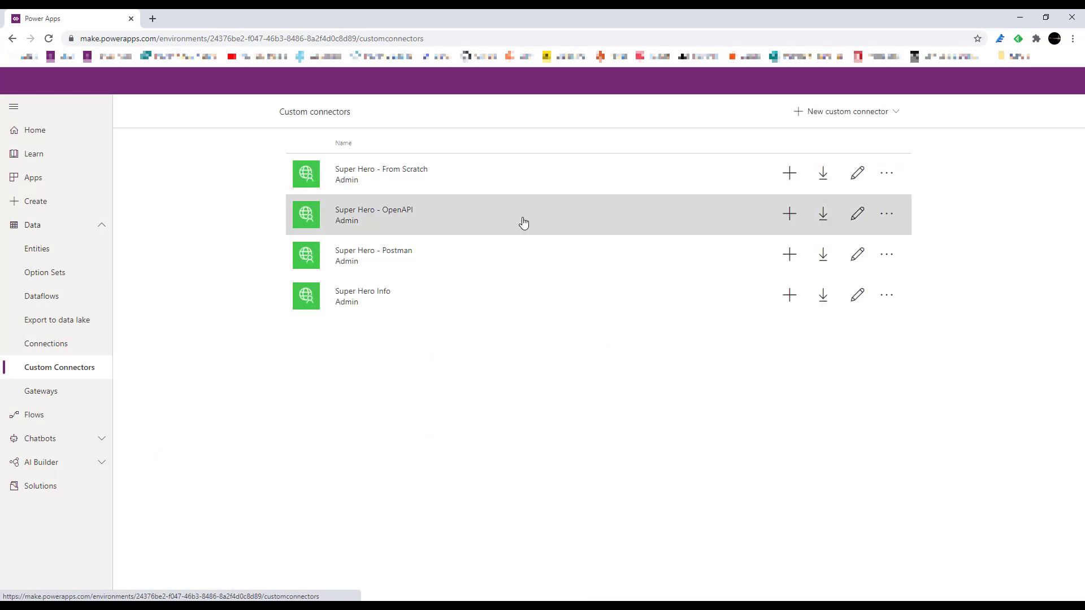
pyautogui.click(859, 220)
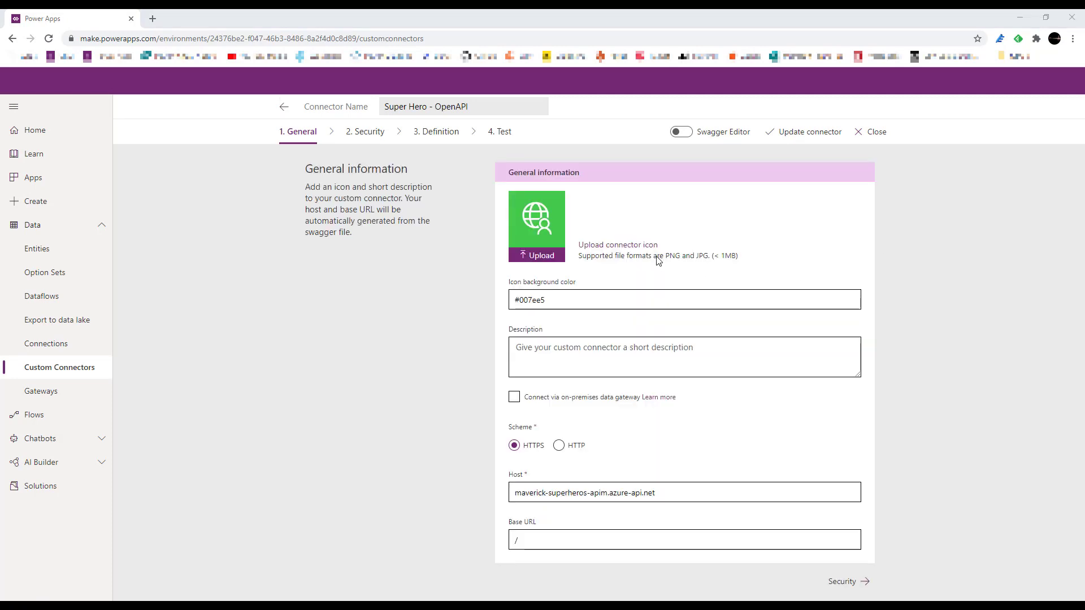
pyautogui.click(503, 134)
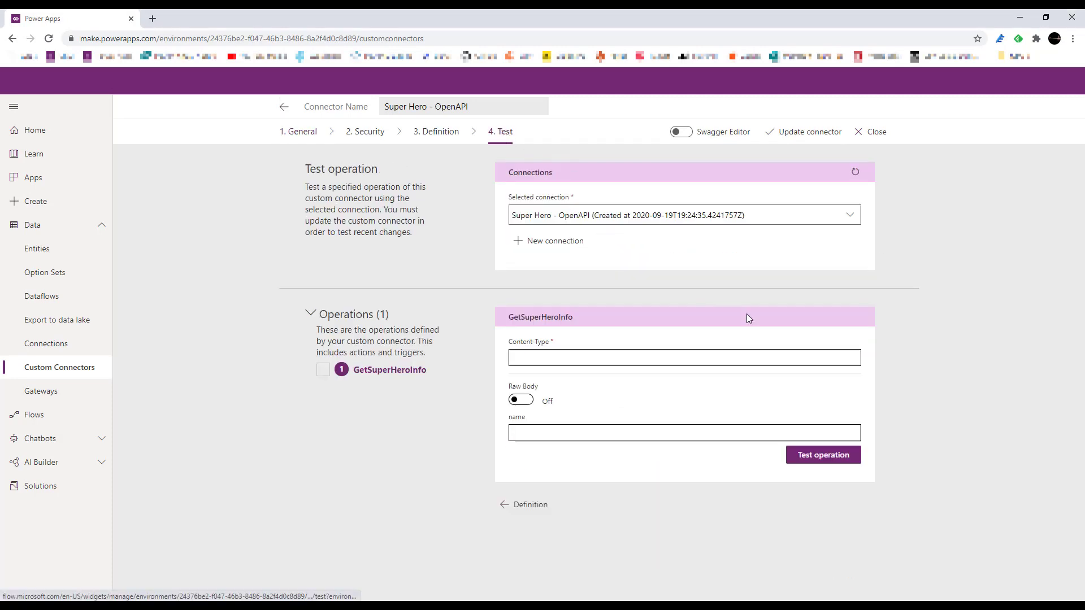
# Test the GetSuperHeroInfo operation with Content-Type application/json and name batman, and inspect the response
pyautogui.click(572, 356)
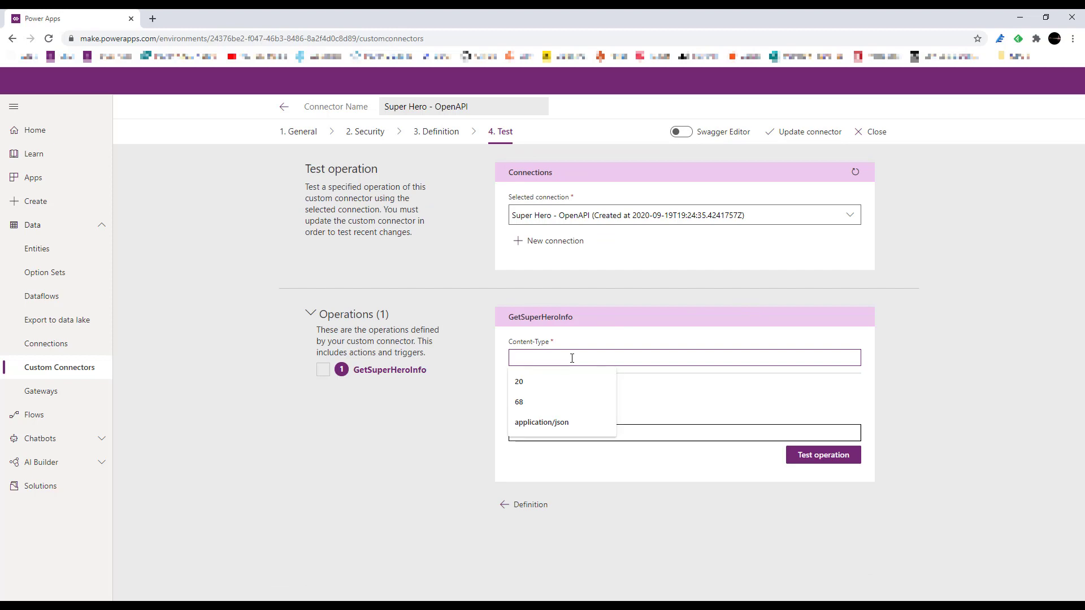
pyautogui.click(539, 422)
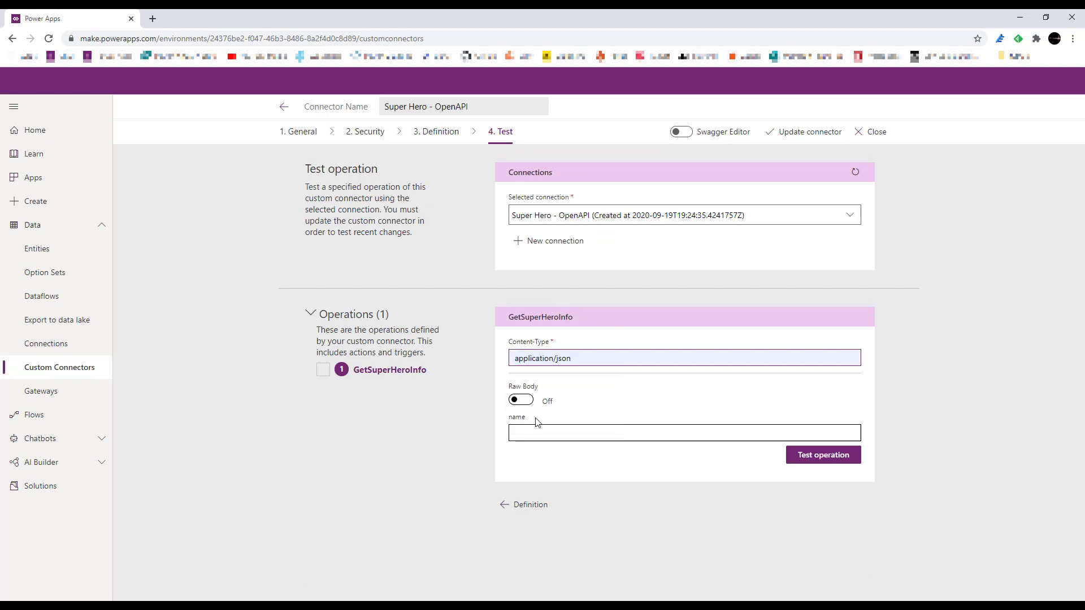
pyautogui.click(533, 428)
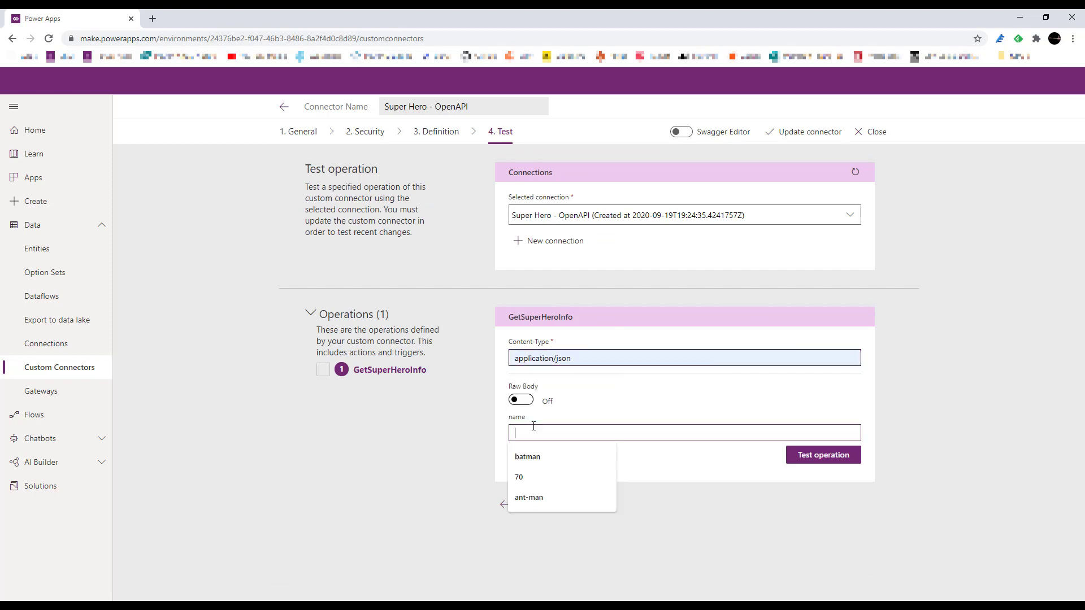
pyautogui.click(530, 457)
pyautogui.click(821, 459)
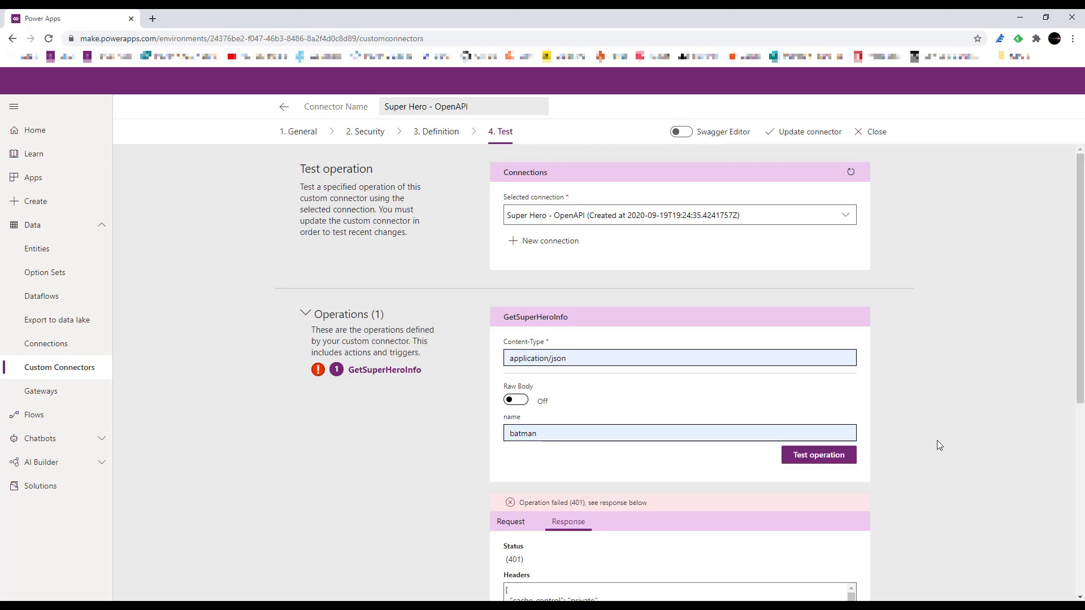
pyautogui.scroll(-6, 896, 395)
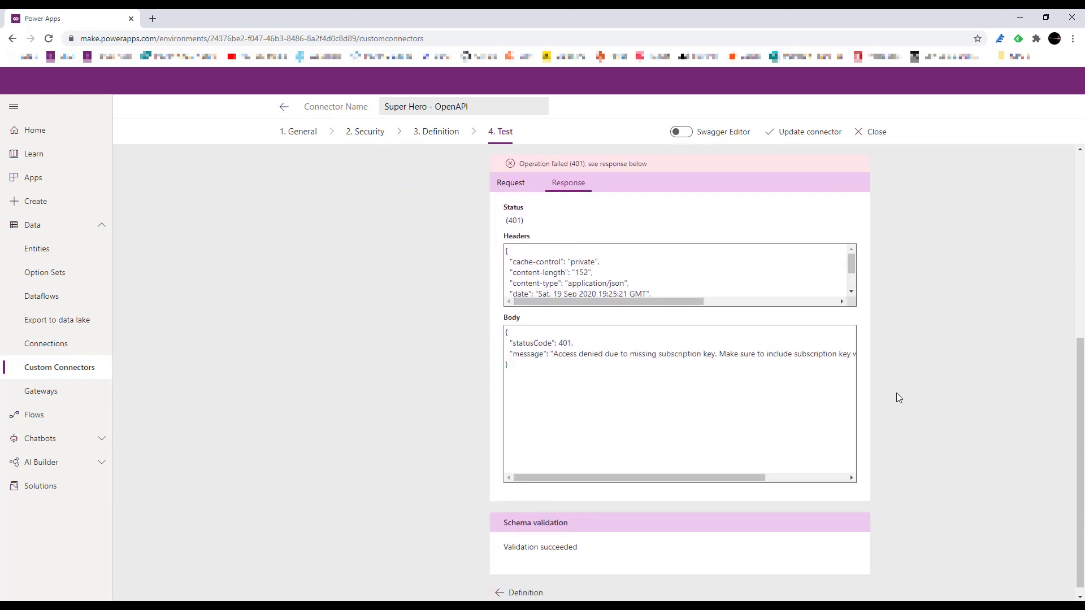
pyautogui.scroll(1, 897, 393)
pyautogui.scroll(5, 898, 396)
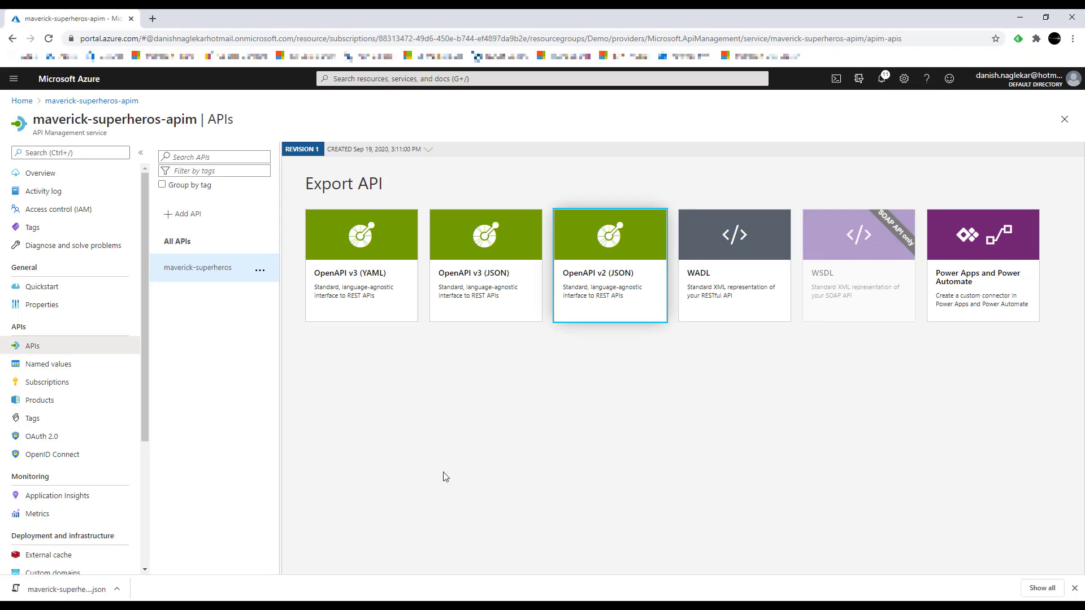
# In Azure API Management, turn off the subscription requirement in the maverick-superheros API settings and save
pyautogui.click(220, 274)
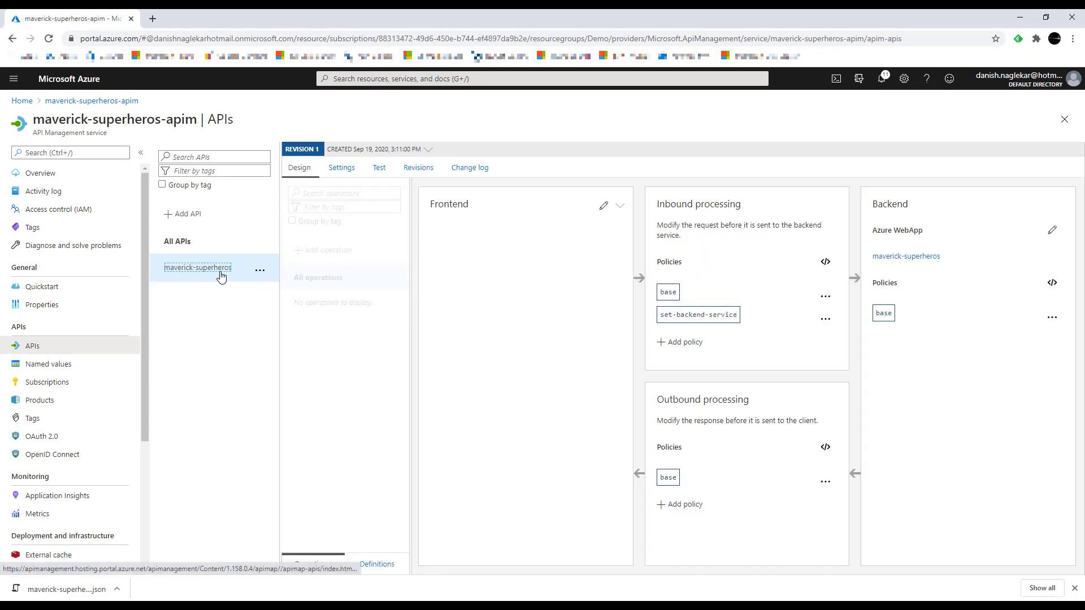
pyautogui.click(330, 306)
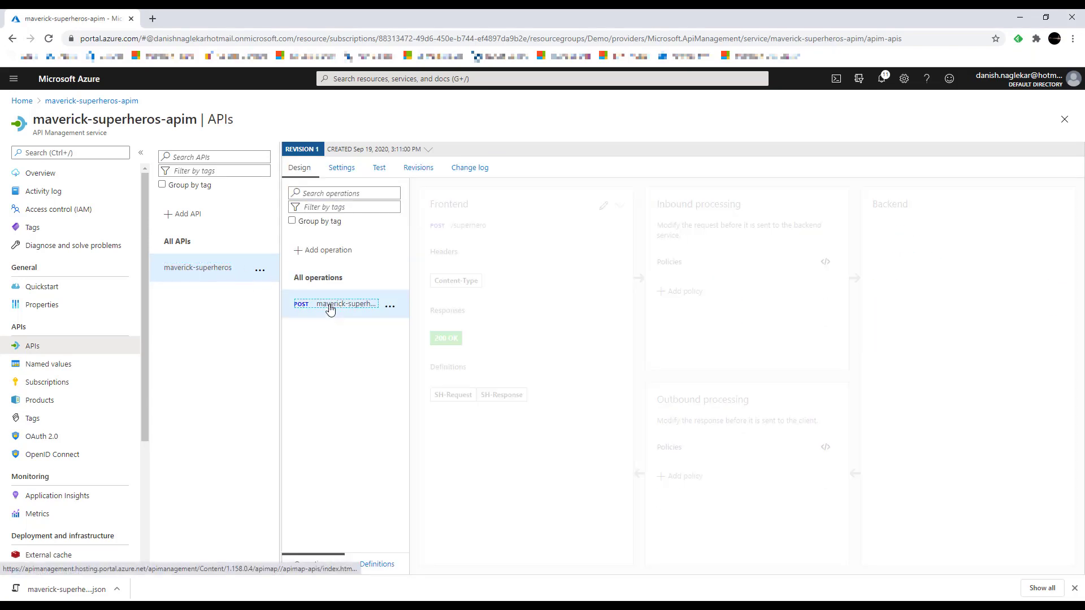
pyautogui.click(603, 206)
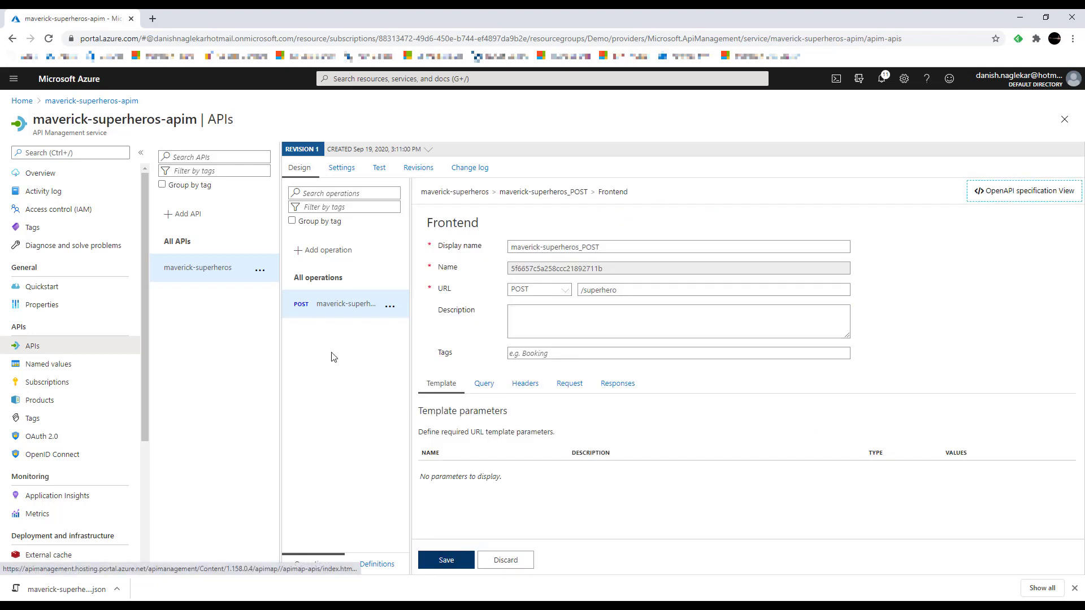
pyautogui.click(337, 171)
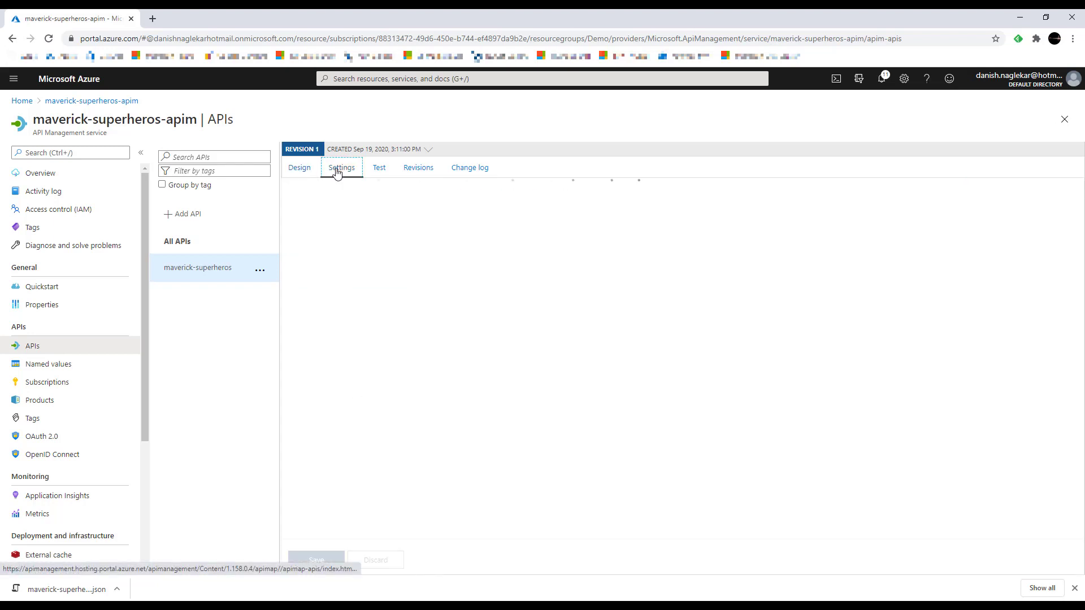
pyautogui.scroll(-3, 431, 388)
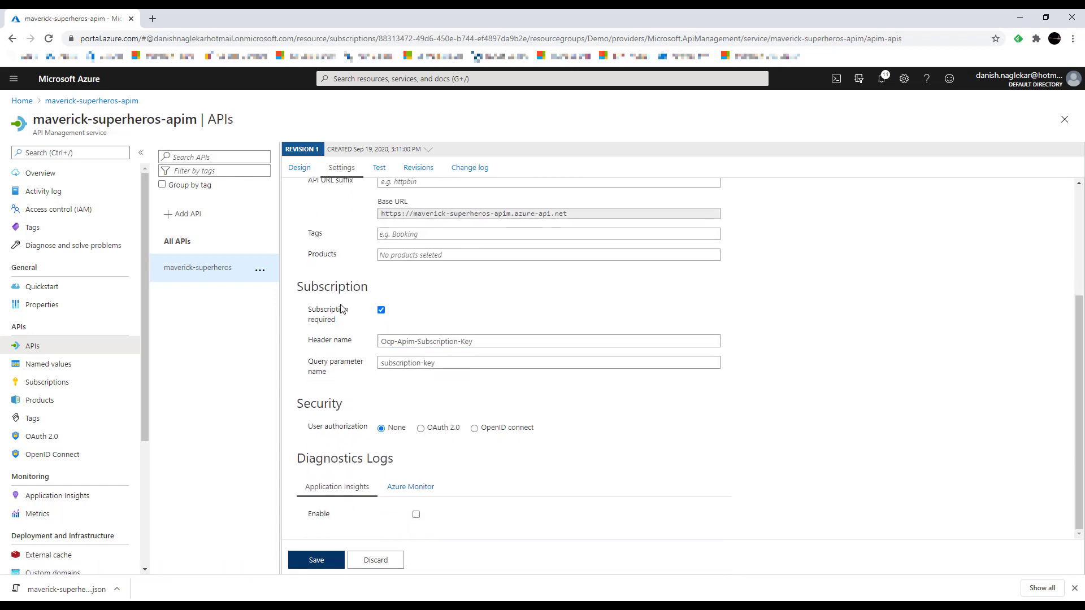
pyautogui.click(381, 309)
pyautogui.click(319, 562)
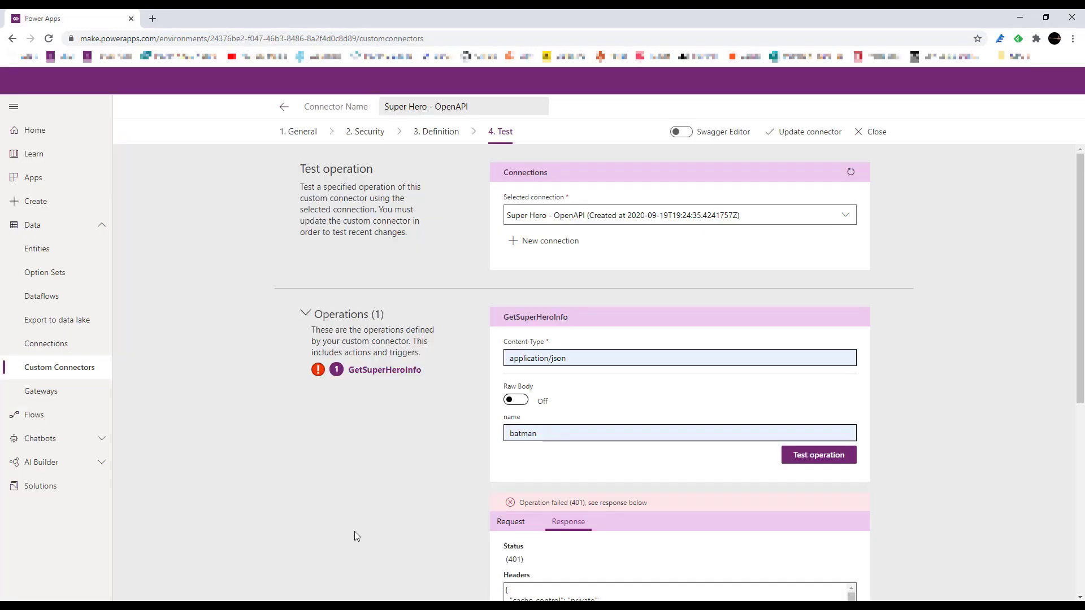
# Back in Power Apps, rerun the GetSuperHeroInfo test for batman, inspect the response body, and close the connector
pyautogui.click(823, 456)
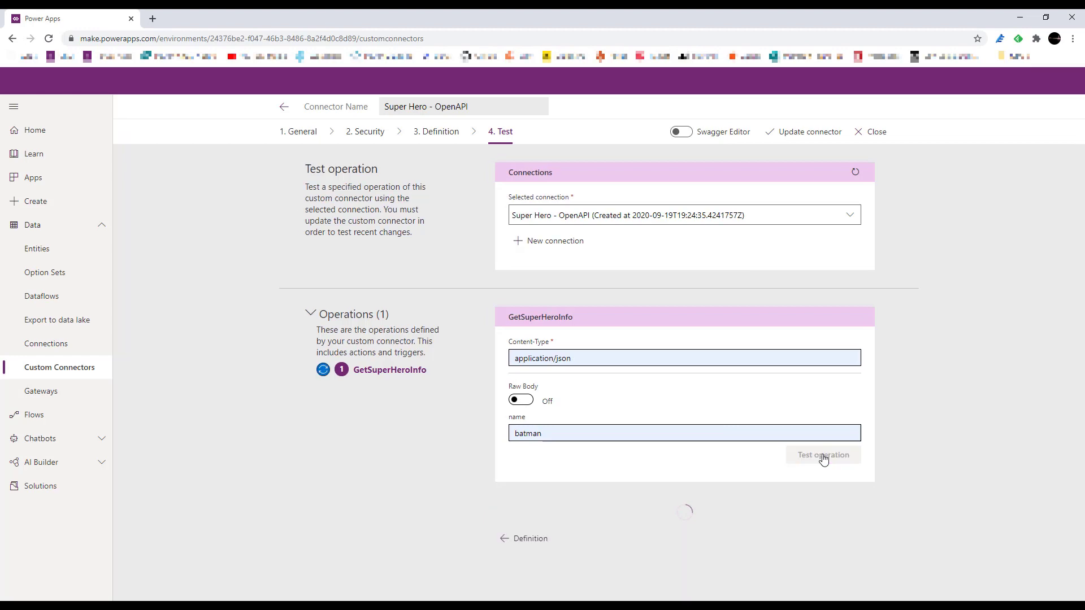
pyautogui.scroll(-4, 945, 388)
pyautogui.scroll(-2, 945, 388)
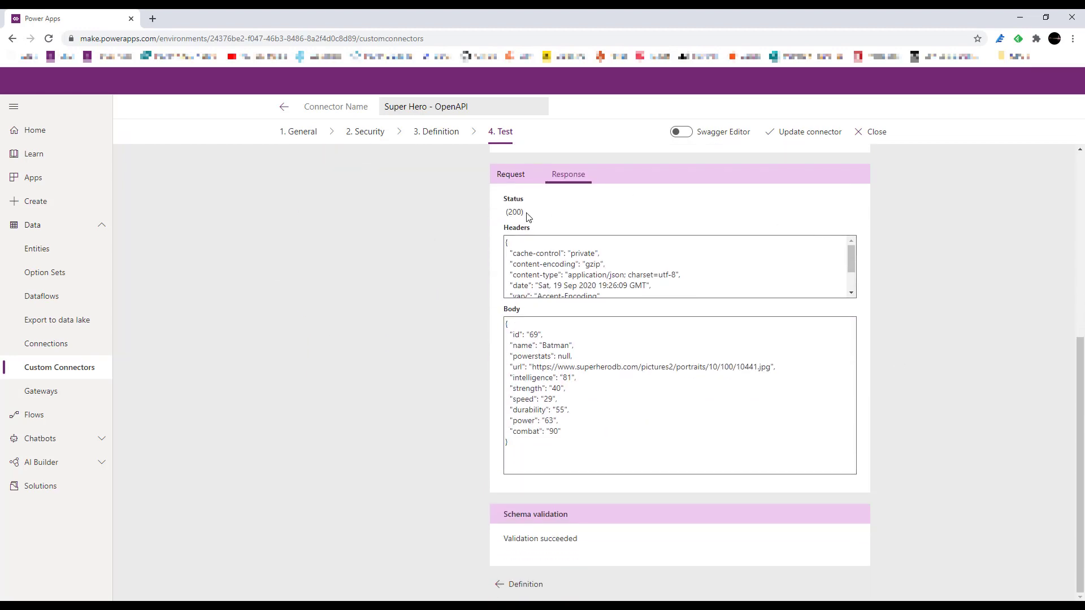
pyautogui.click(519, 449)
pyautogui.hotkey('ctrl', 'a')
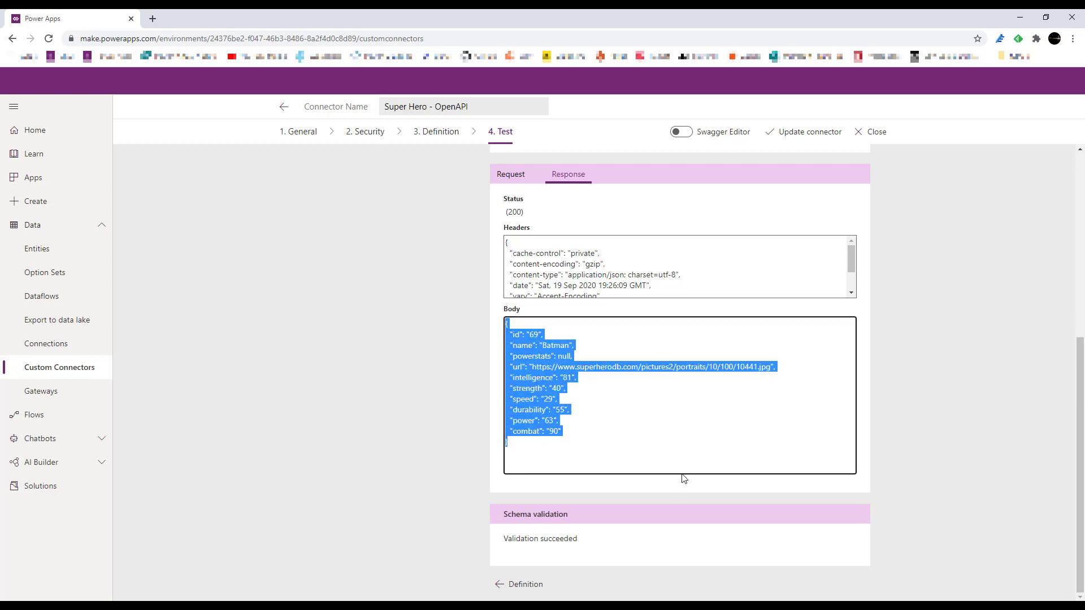
pyautogui.click(868, 133)
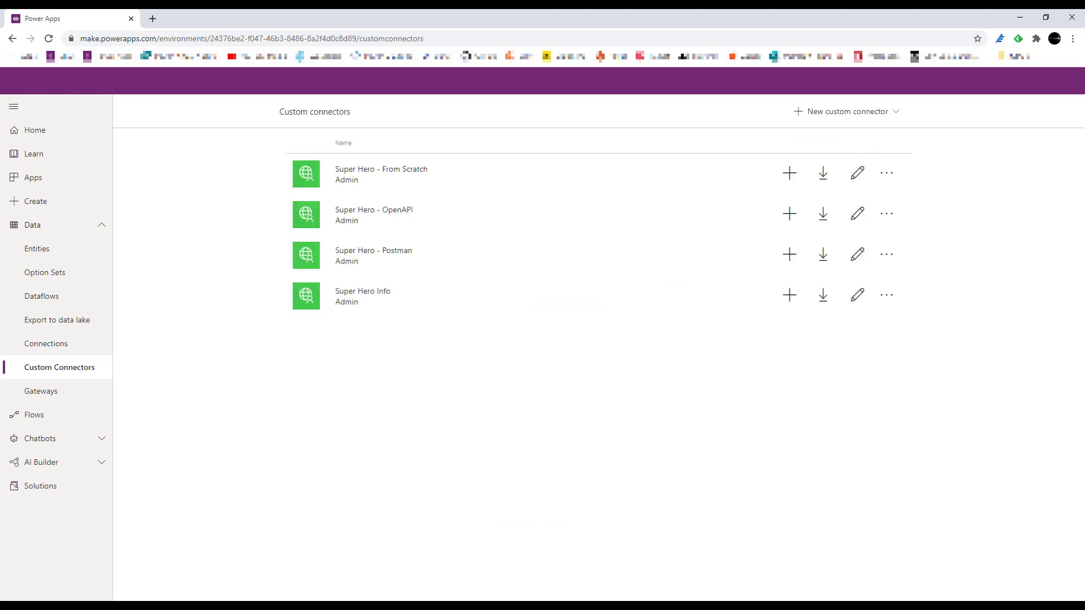